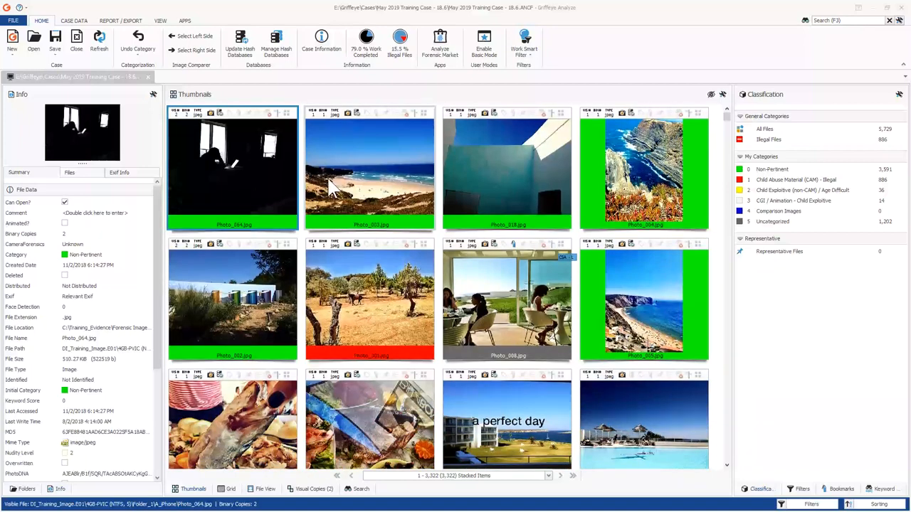
Start a new case and set its location to E:\Griffeye\Cases\webinar.
click(32, 42)
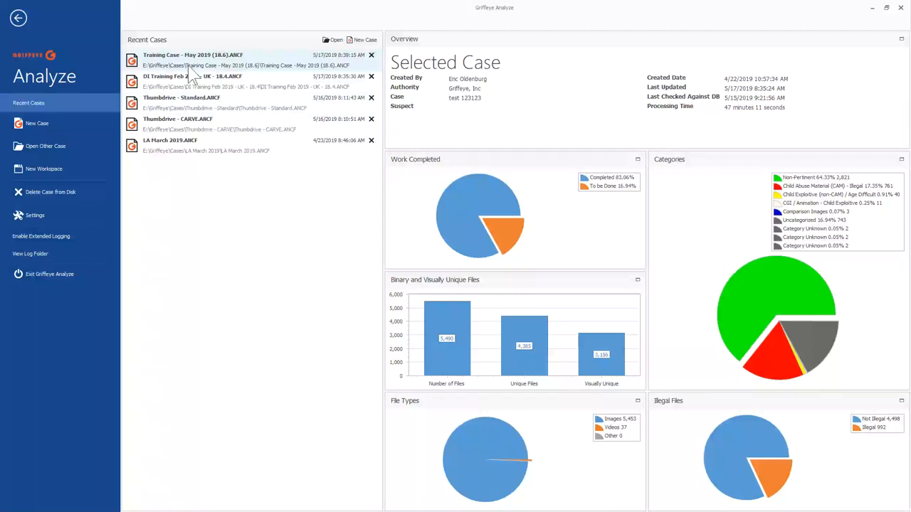
click(42, 120)
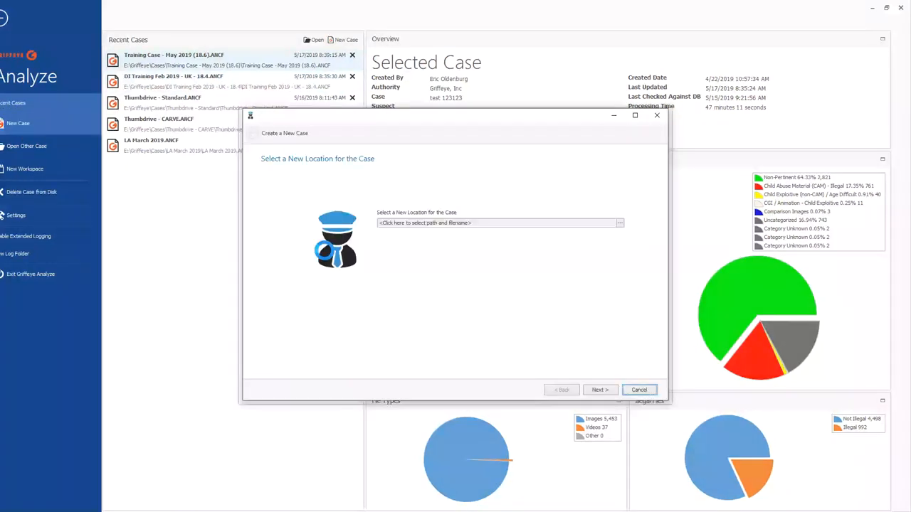
click(427, 223)
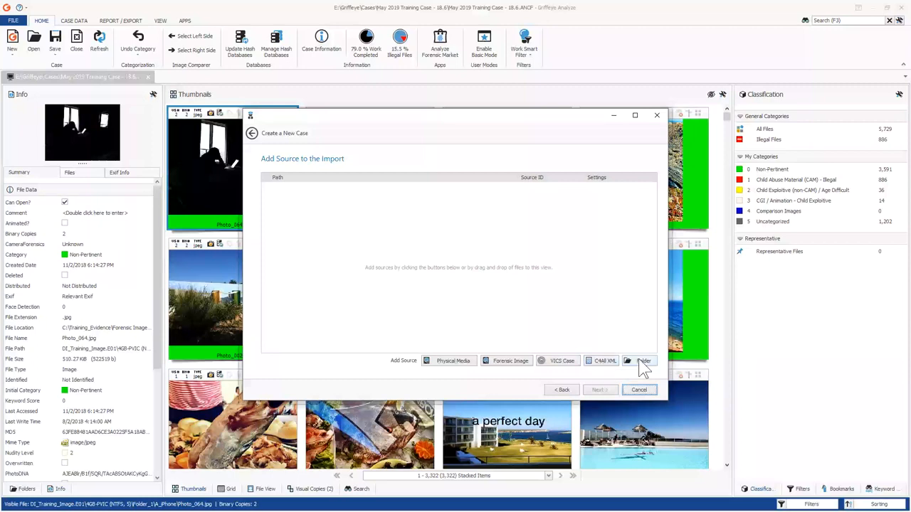
Add the forensic image 2GB-SanDisk.E01 as the case source, using Import Forensic Image after viewing the LACE Carver options.
click(490, 361)
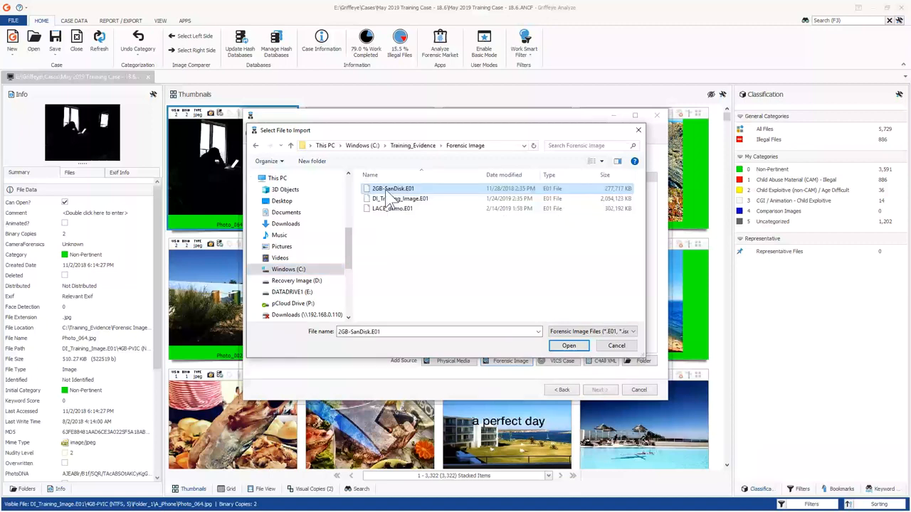
double_click(386, 191)
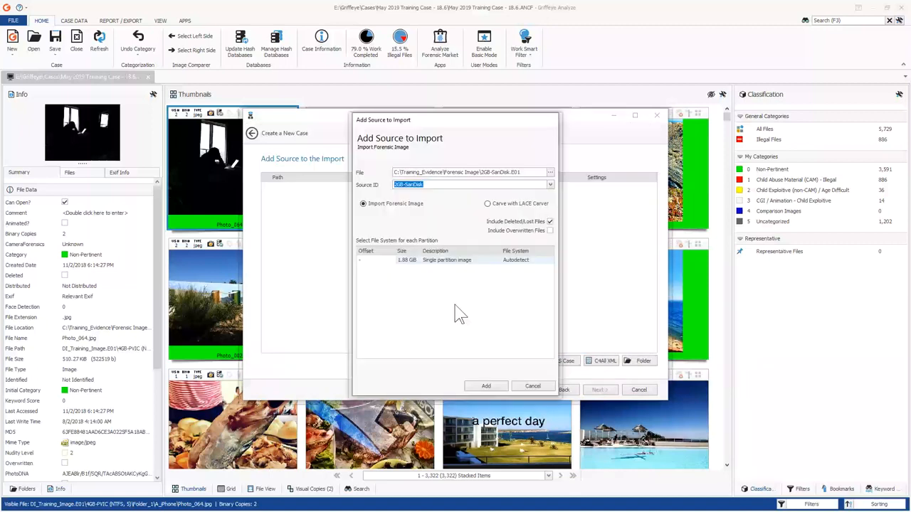
click(487, 205)
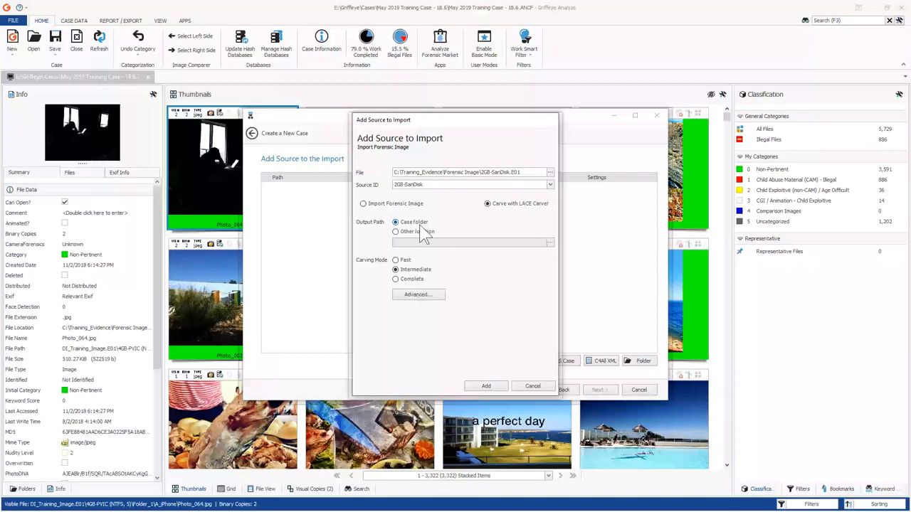
click(413, 204)
click(487, 385)
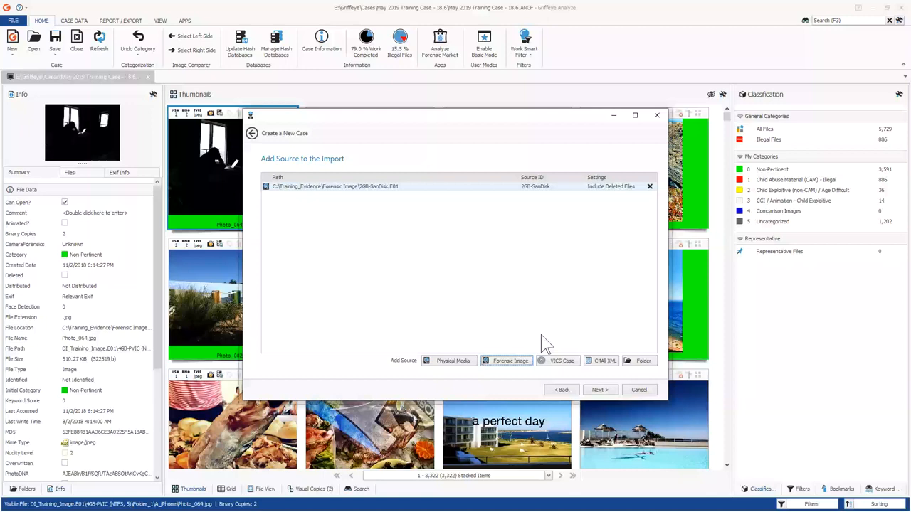
click(597, 391)
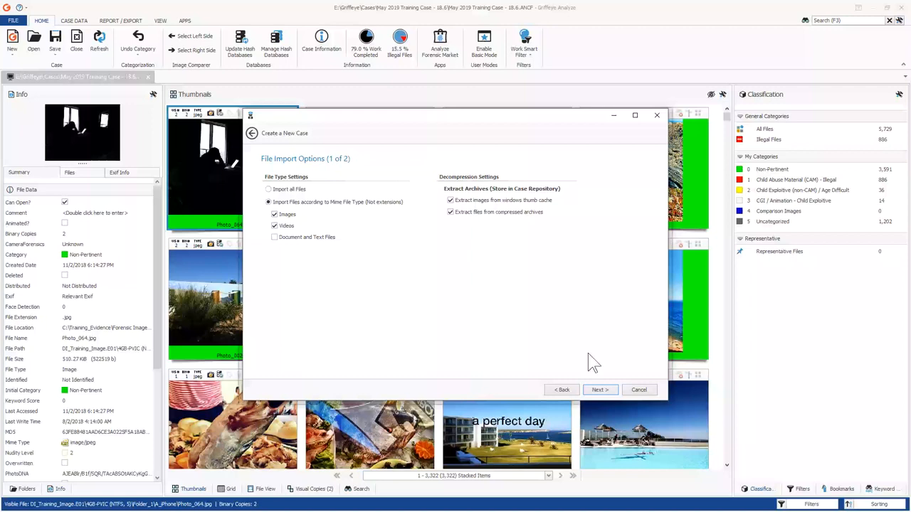
Accept the preset file type, database, image and video import options and the preset exclude filters for the new case.
click(600, 389)
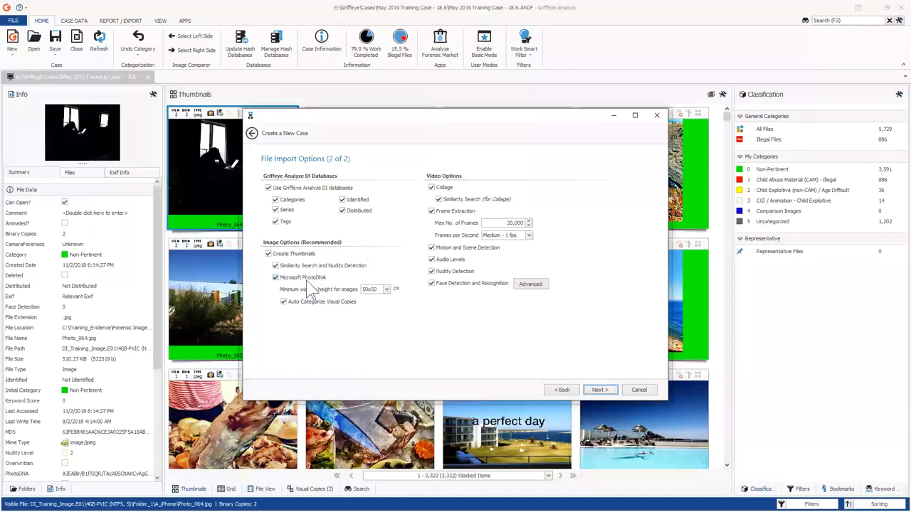
mouse_move(304, 284)
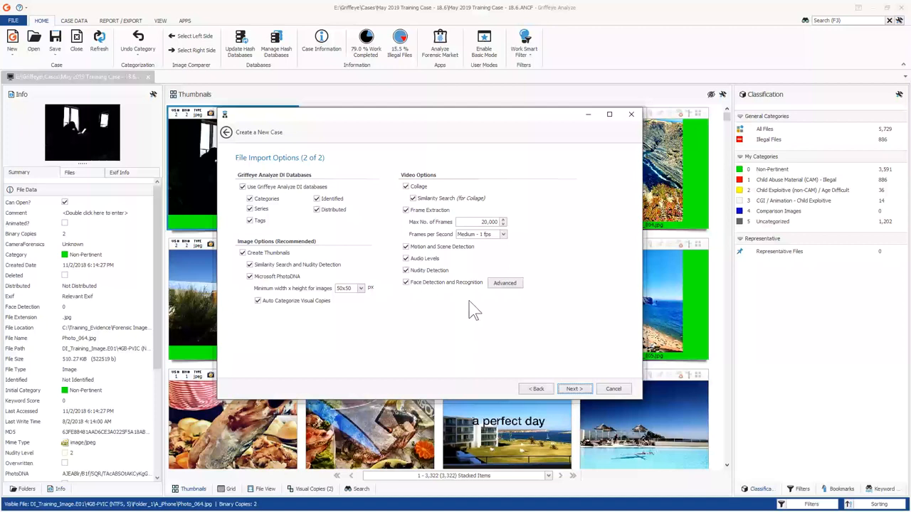
key(Return)
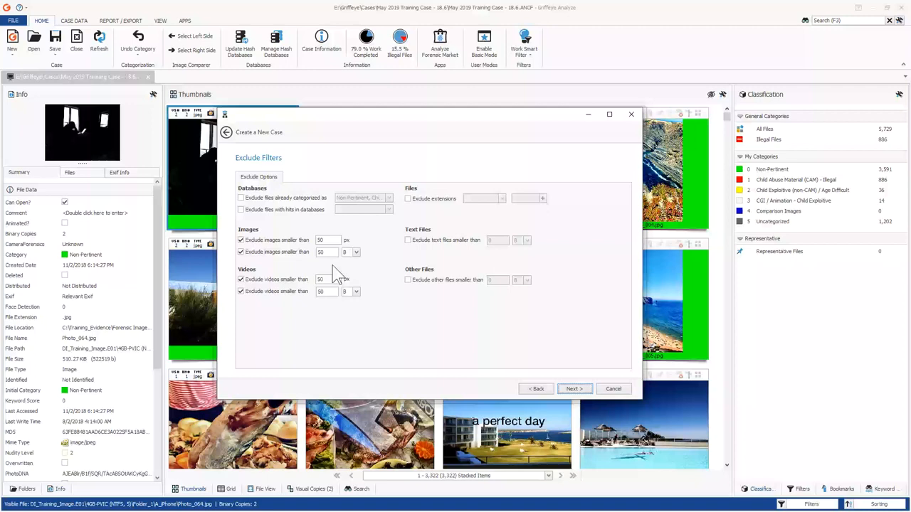
click(575, 390)
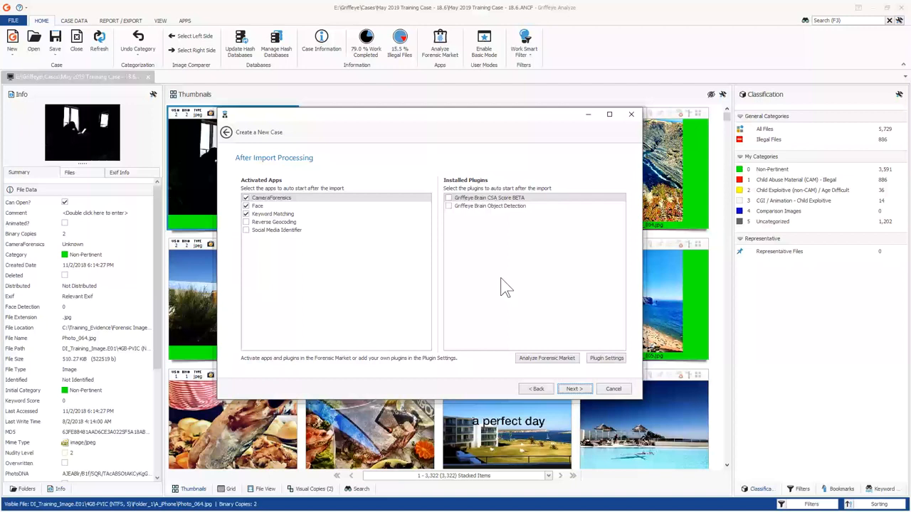
Examine the apps and plugins offered in the Analyze Forensic Market, from LACE Carver to Griffeye Brain Objects.
click(530, 358)
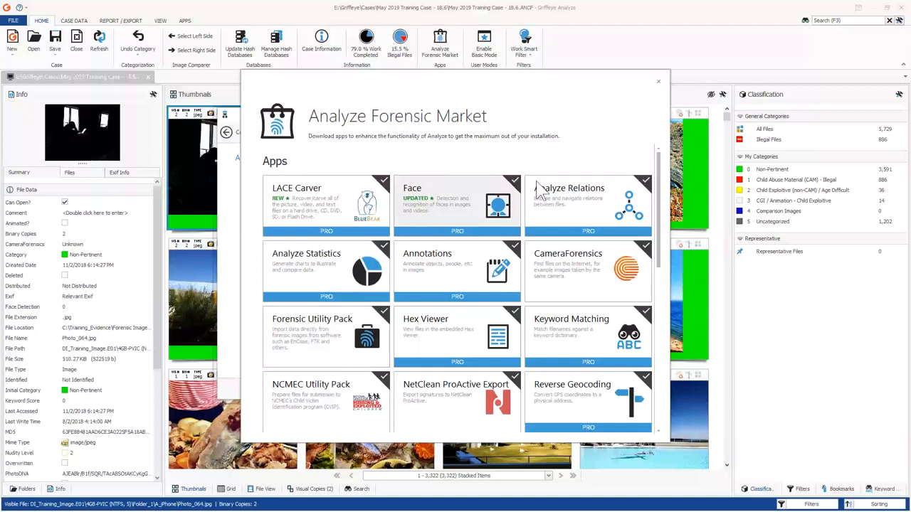
scroll(500, 255, down, 1)
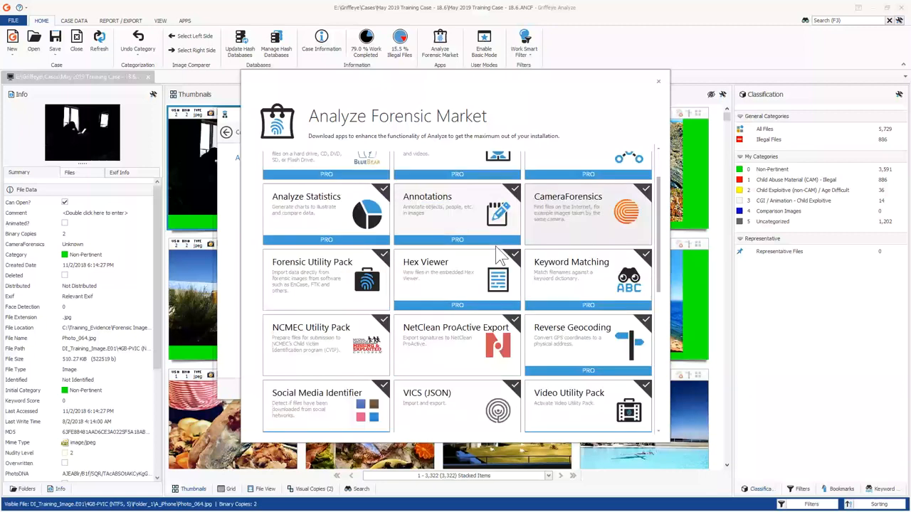
scroll(306, 306, down, 1)
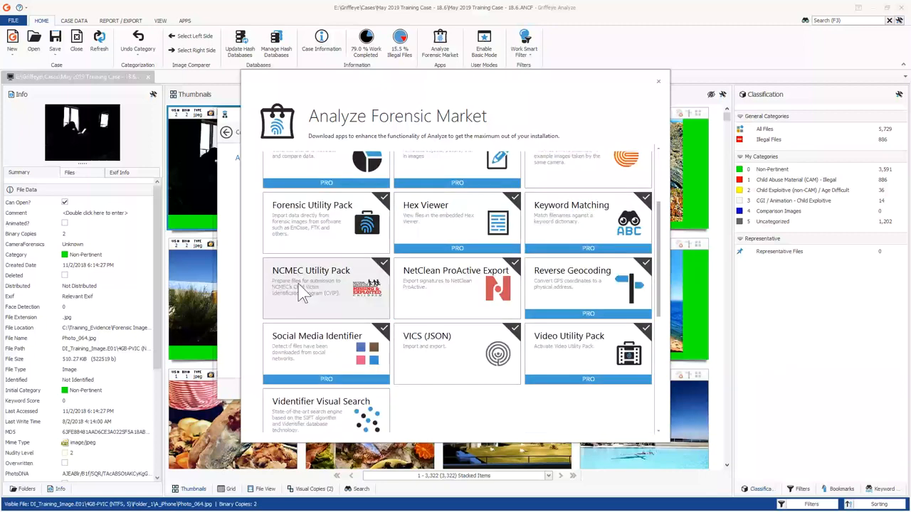
scroll(302, 295, up, 2)
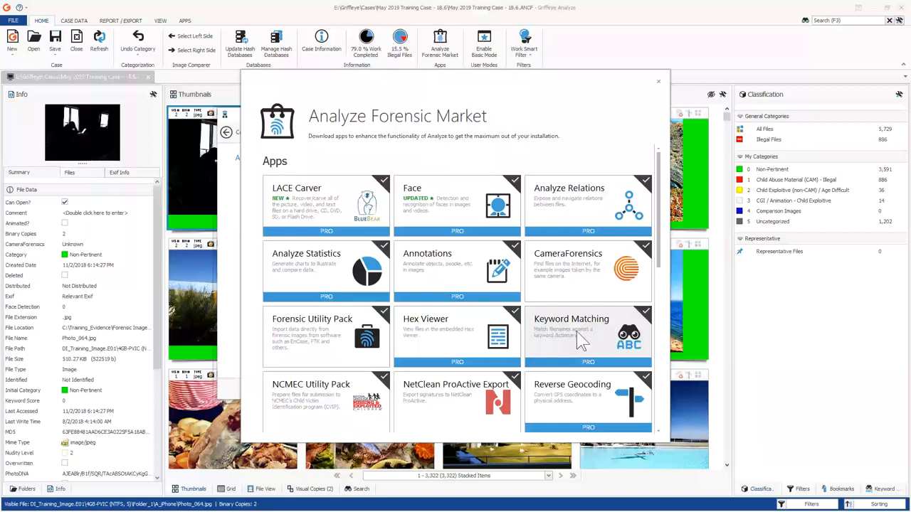
scroll(580, 342, down, 2)
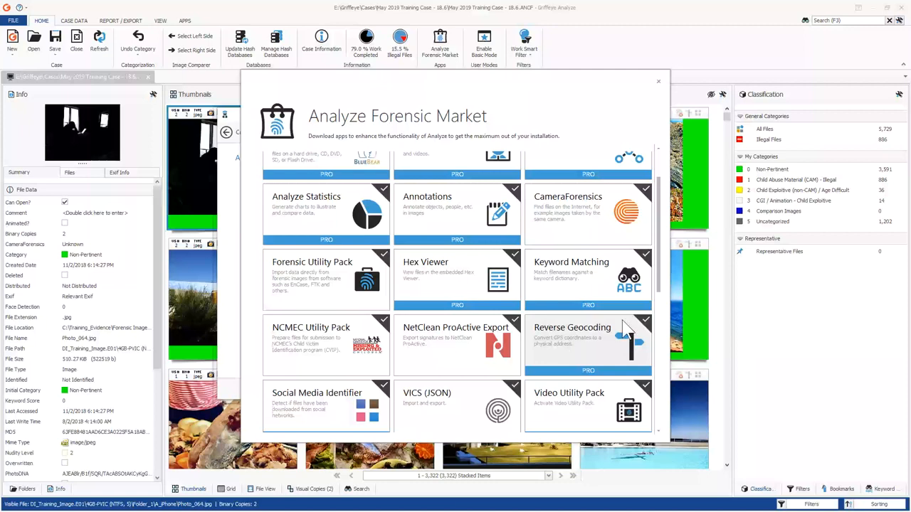
scroll(623, 329, down, 1)
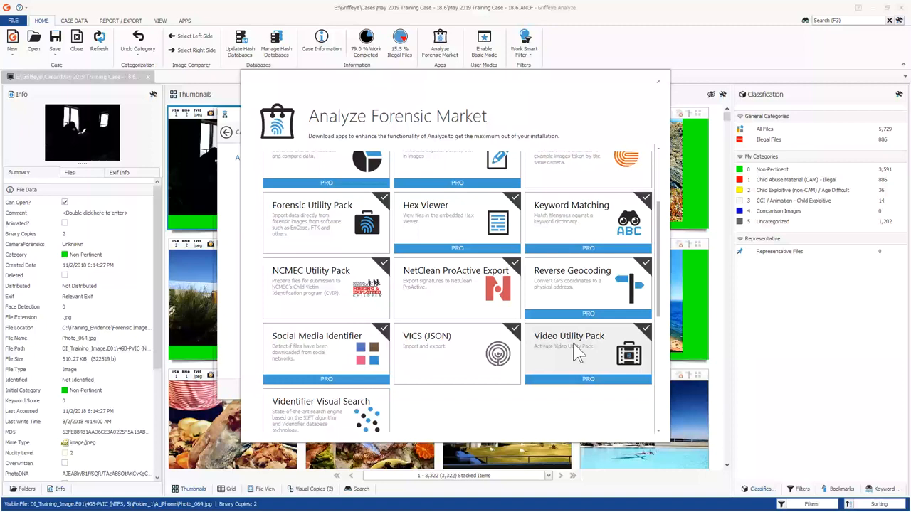
scroll(369, 371, down, 3)
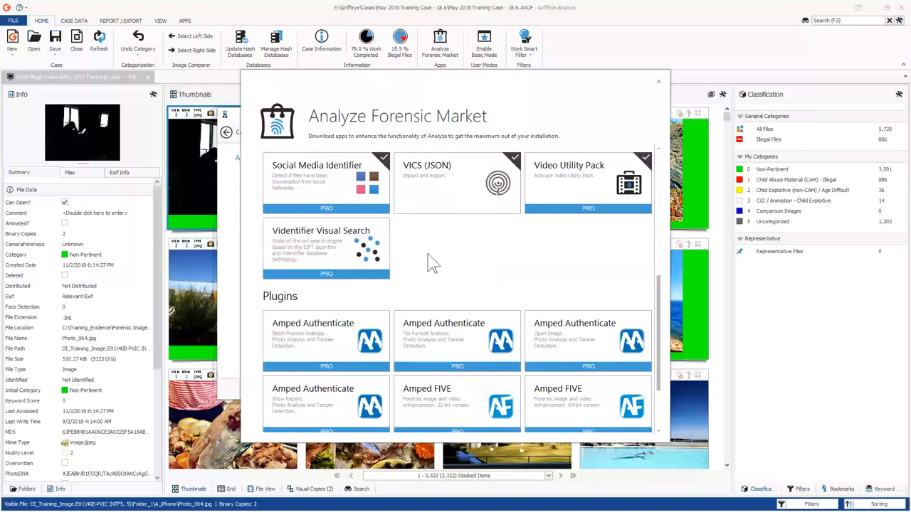
scroll(432, 263, down, 2)
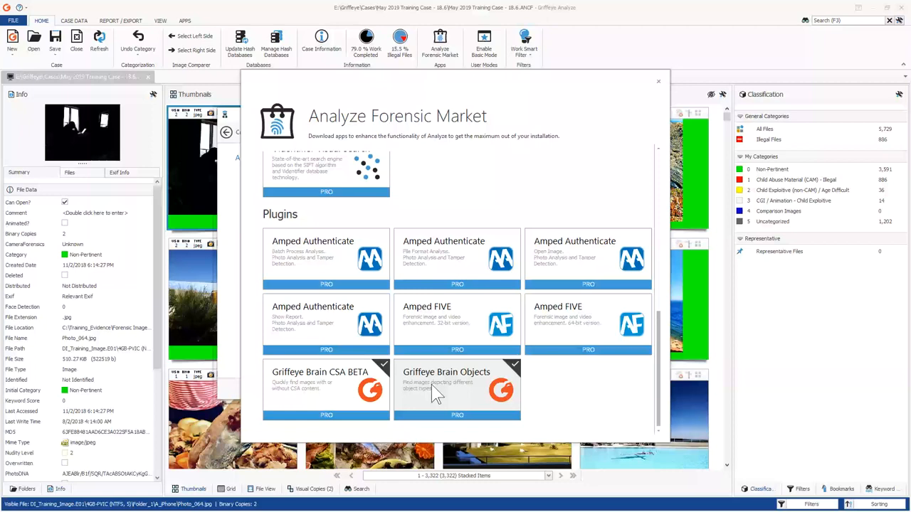
scroll(432, 384, up, 10)
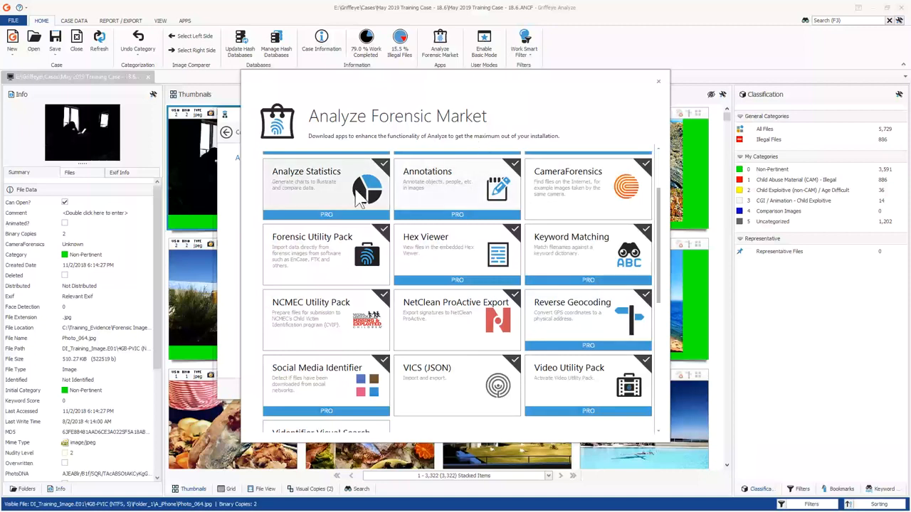
scroll(356, 257, down, 1)
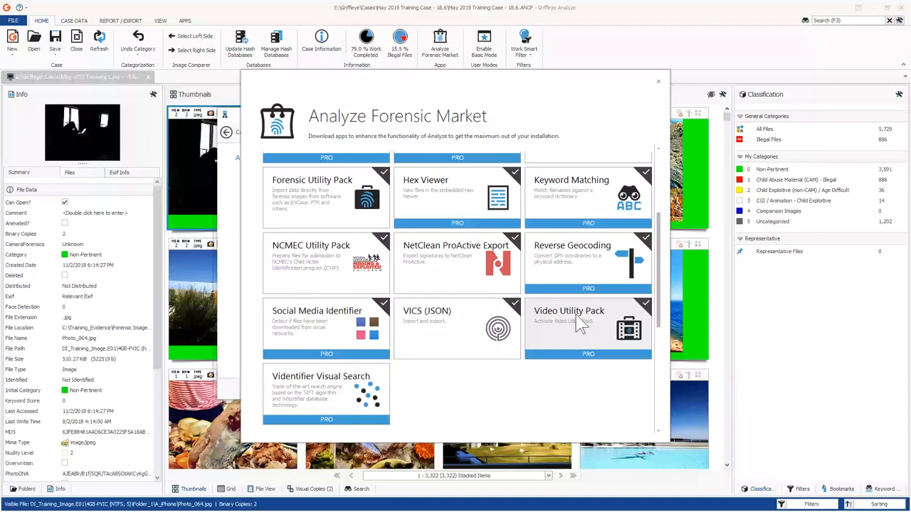
scroll(313, 267, up, 1)
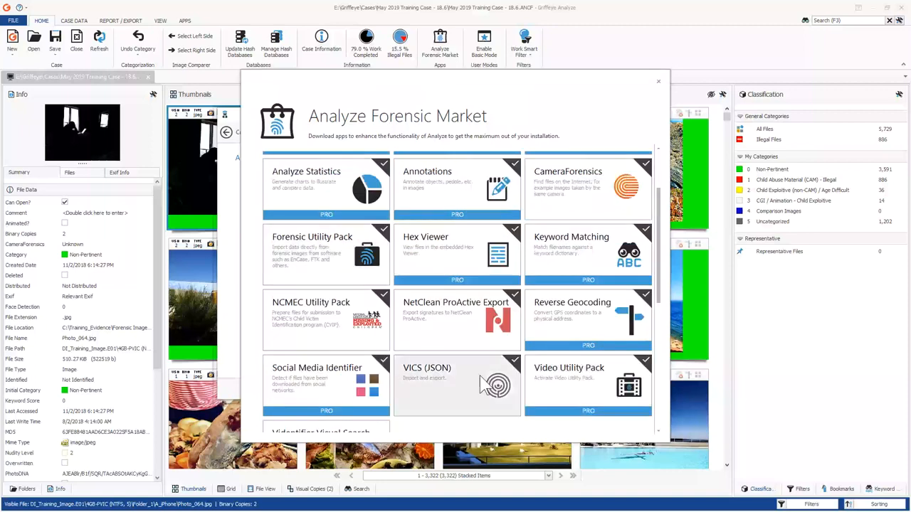
scroll(484, 385, down, 1)
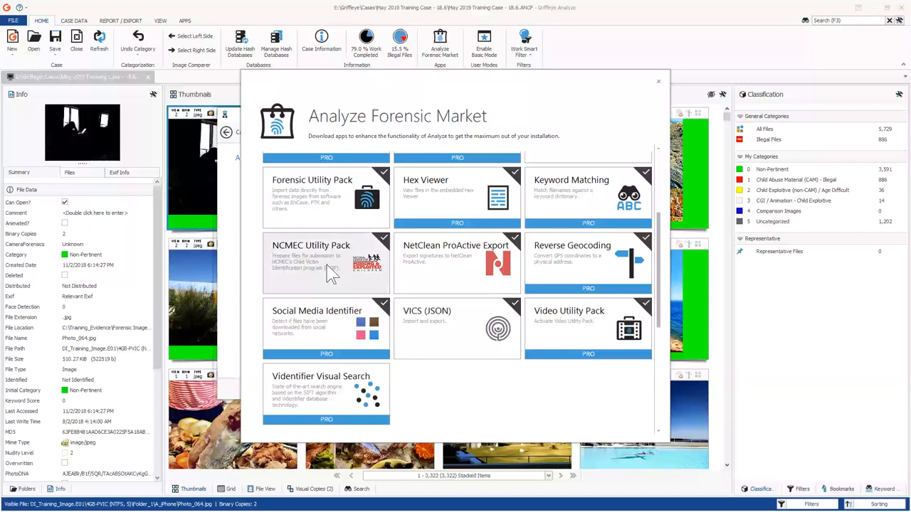
scroll(426, 325, up, 4)
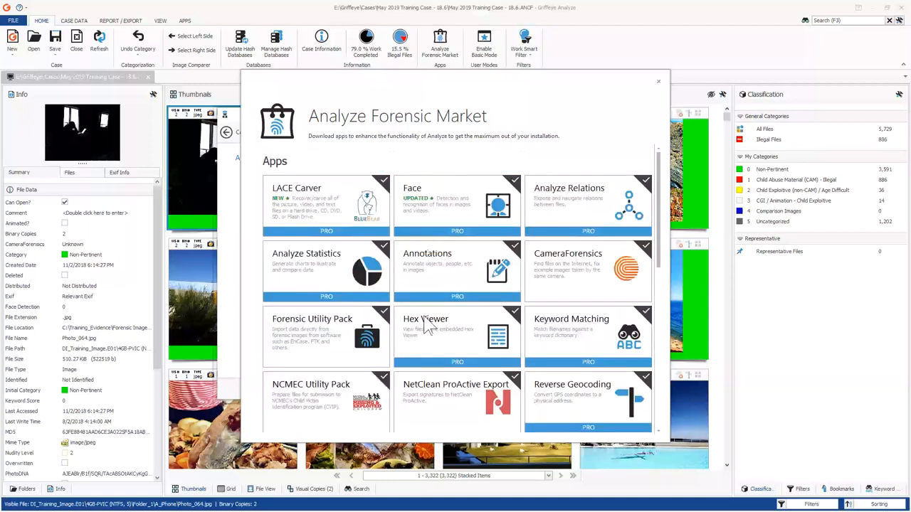
drag(461, 84, 421, 82)
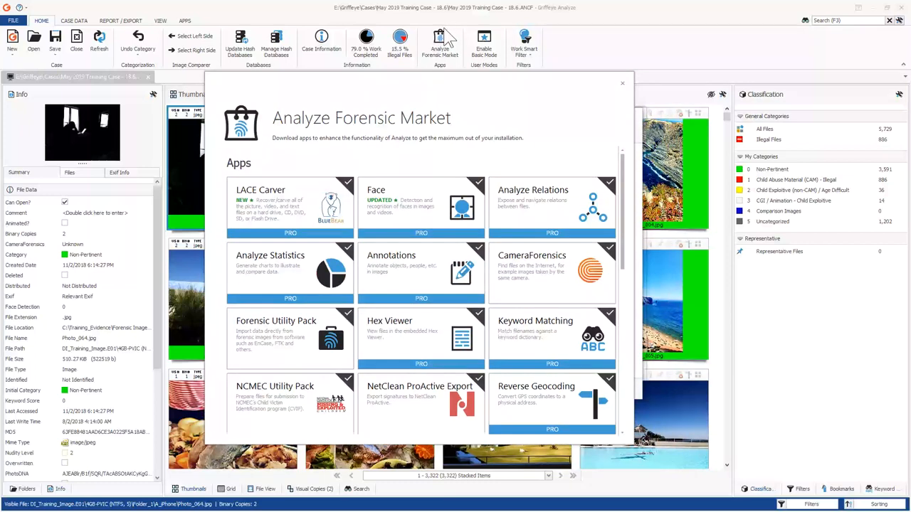
click(623, 83)
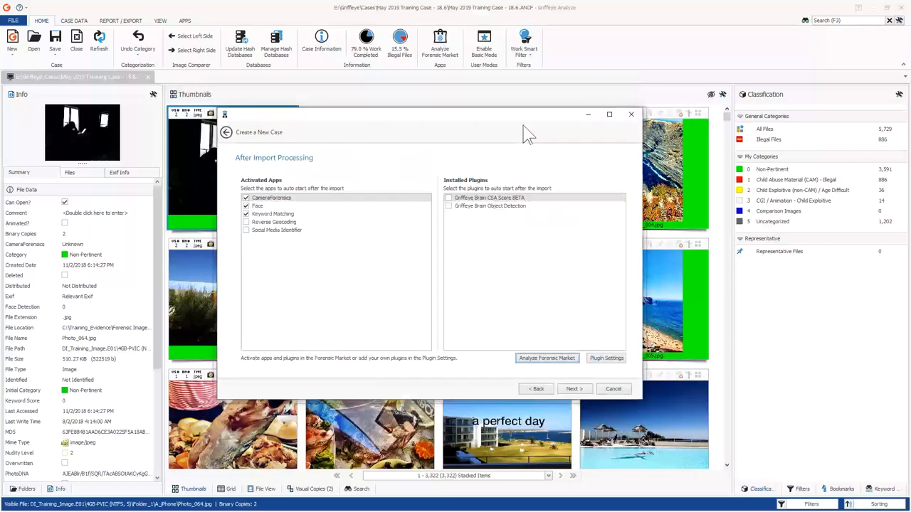
Enable Griffeye Brain CSA Score BETA, Griffeye Brain Object Detection, Reverse Geocoding and Social Media Identifier for after-import processing.
click(448, 198)
click(447, 206)
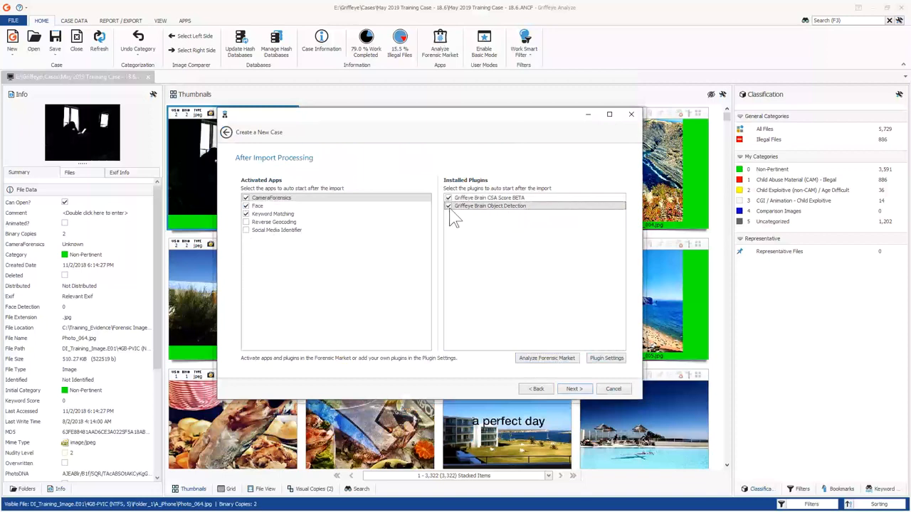
click(245, 224)
click(246, 231)
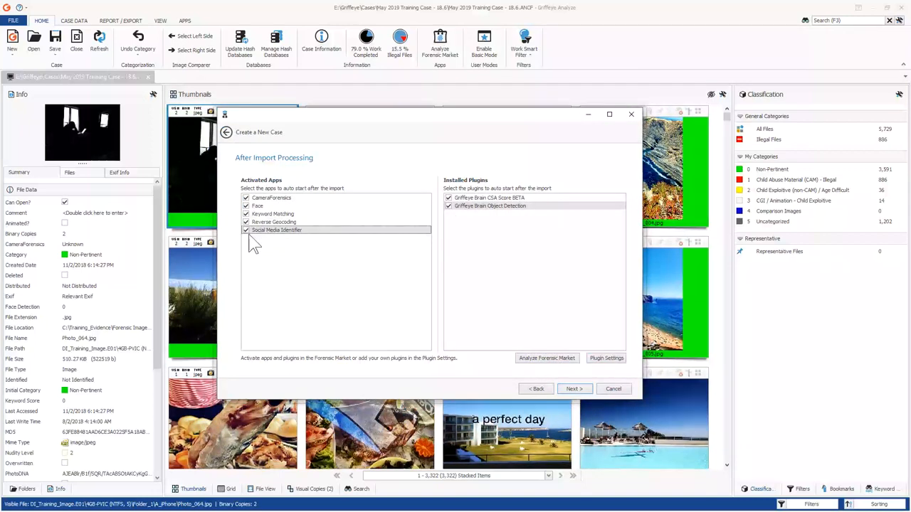
click(574, 389)
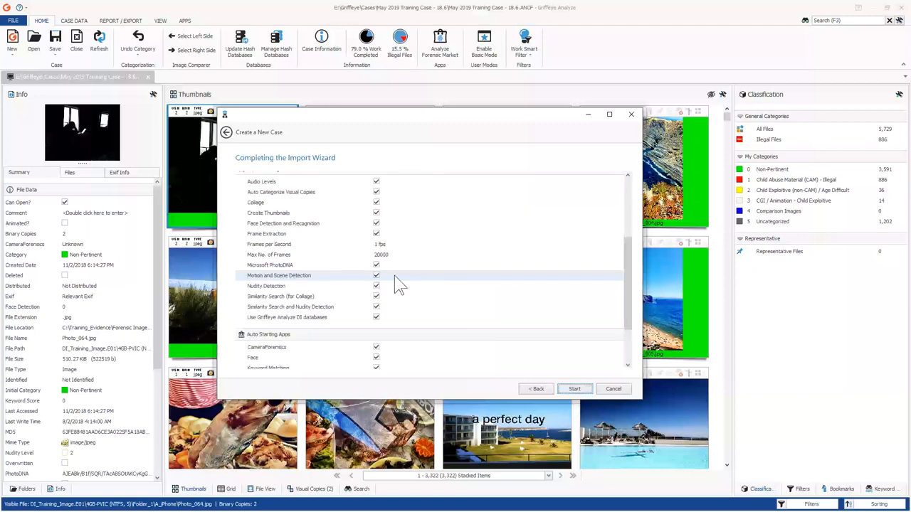
Review the import settings summary for the webinar case and start the import.
scroll(394, 276, up, 4)
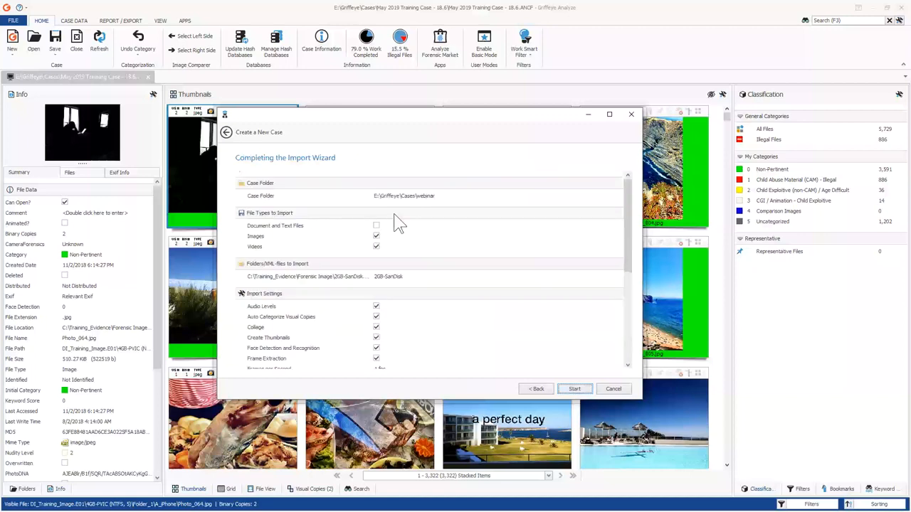
scroll(395, 242, down, 8)
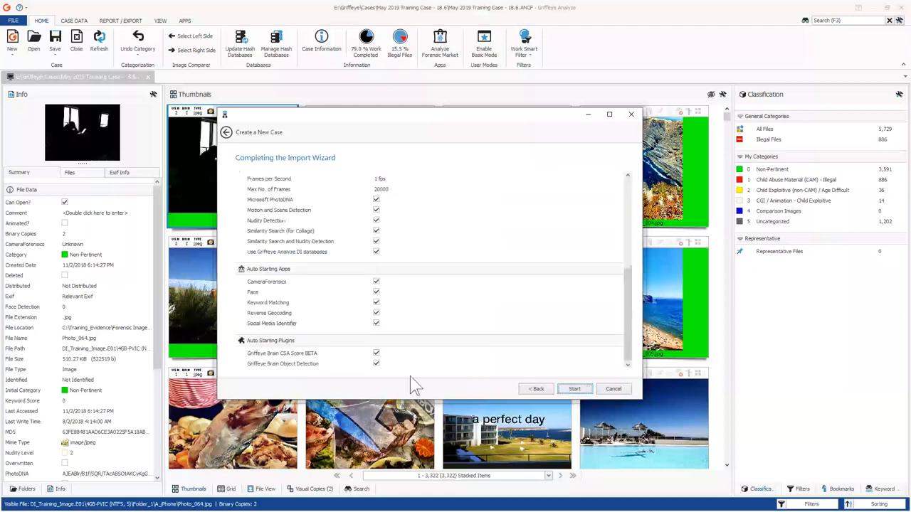
click(574, 391)
click(408, 271)
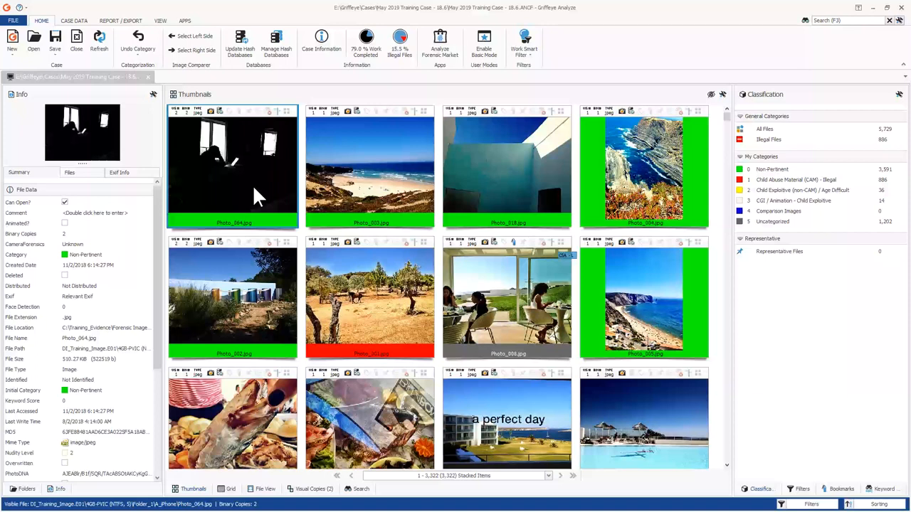
Open the hash database manager to view the configured databases and management options.
click(287, 55)
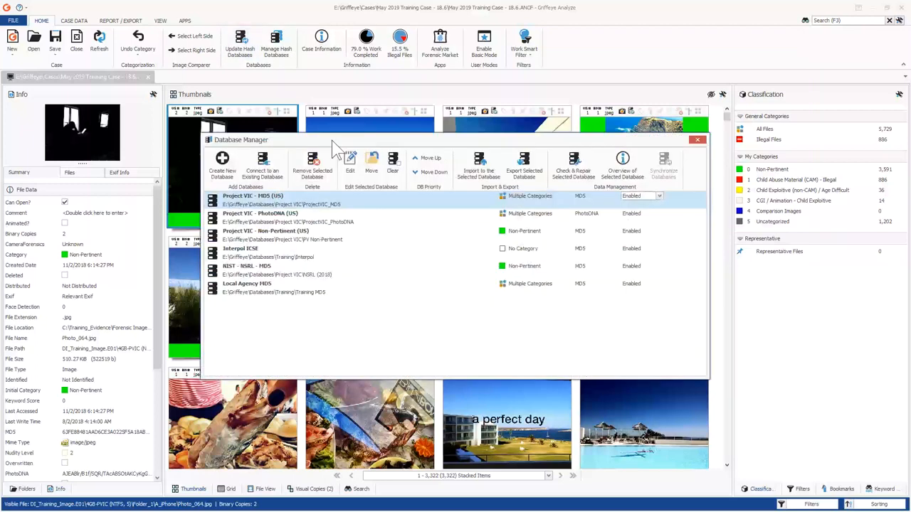
drag(332, 139, 309, 128)
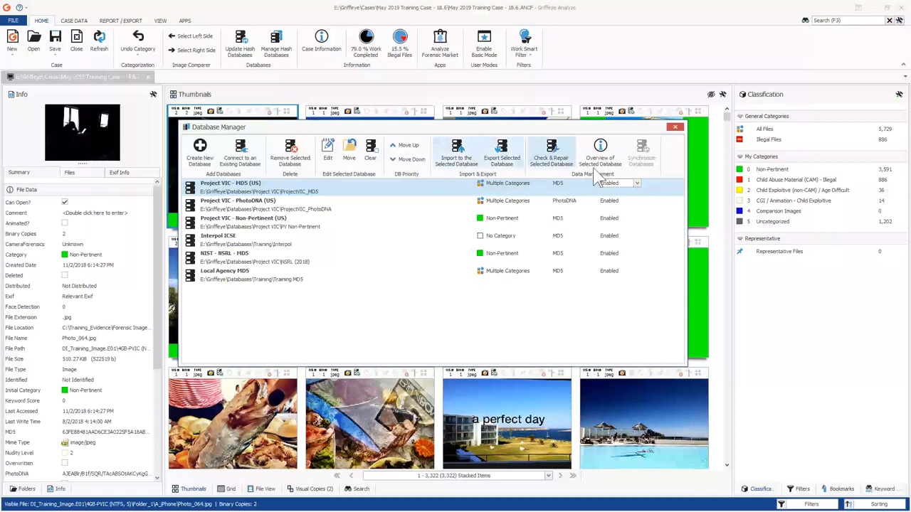
View the category statistics of the Project VIC - MD5 (US) and Project VIC - PhotoDNA (US) databases.
click(556, 165)
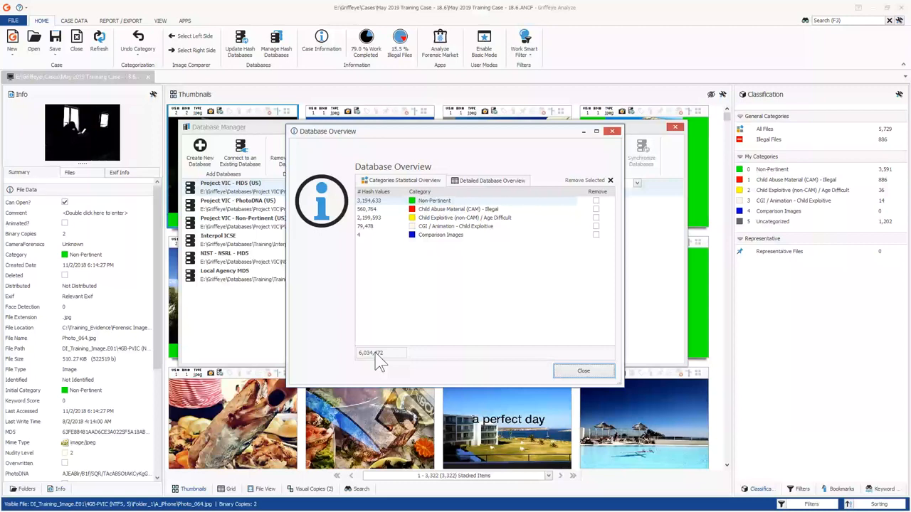
click(583, 370)
click(413, 208)
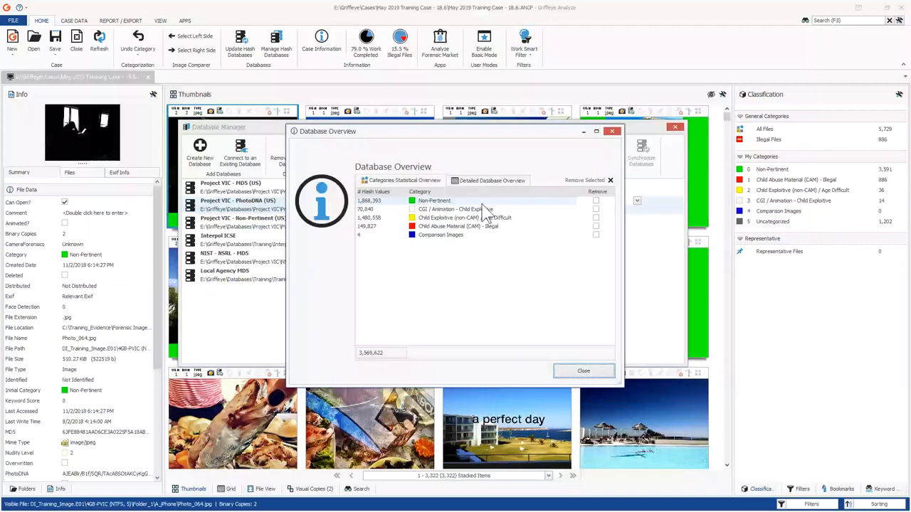
click(611, 131)
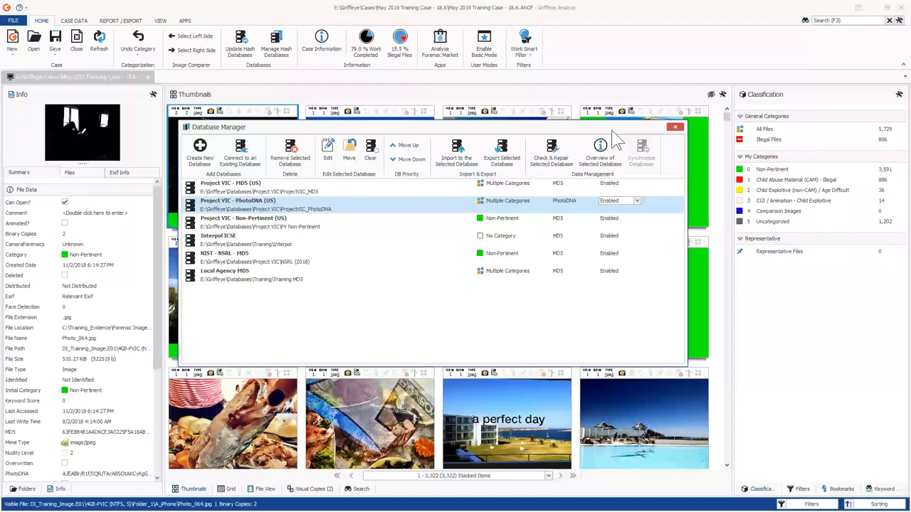
Go through the Project VIC - Non-Pertinent (US) and Interpol ICSE databases and view the overview of NIST - NSRL - MD5.
click(285, 227)
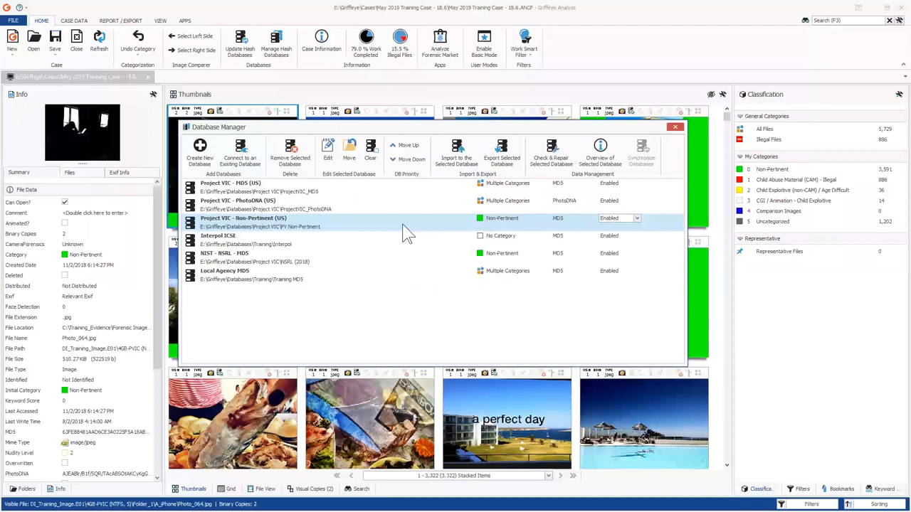
click(285, 241)
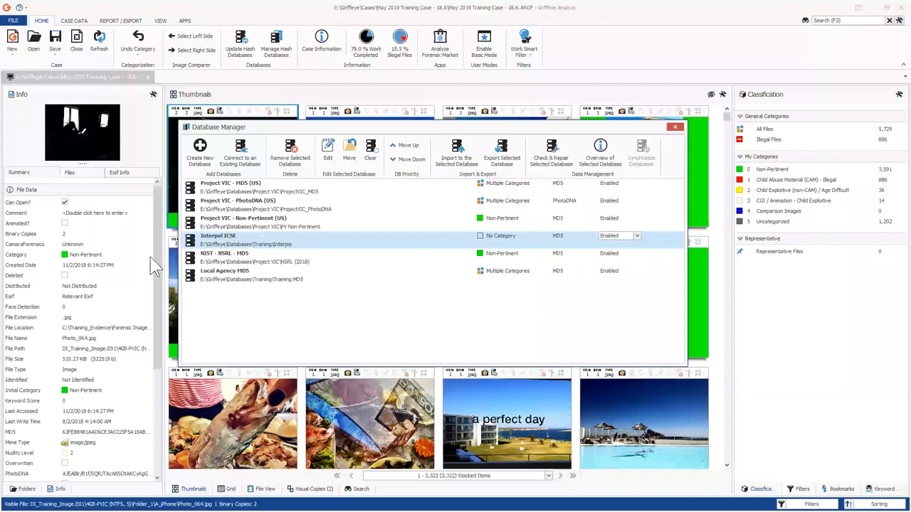
click(241, 257)
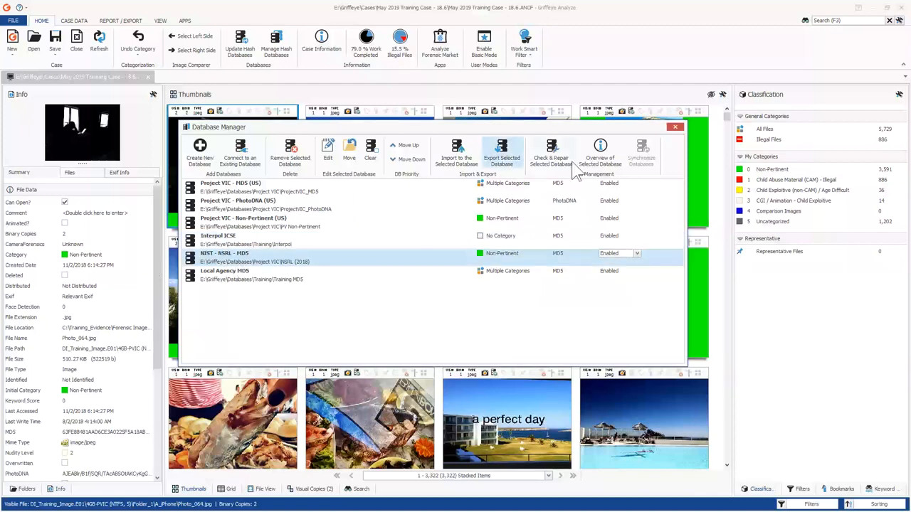
click(598, 158)
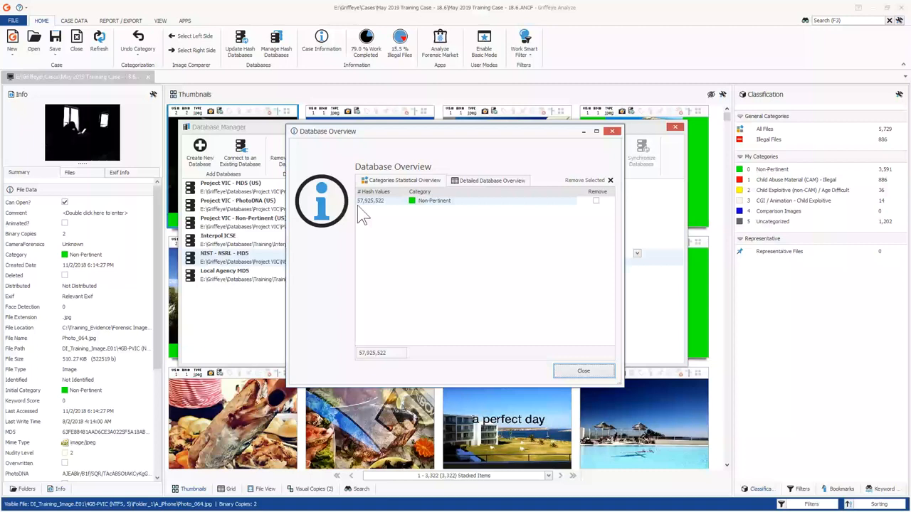
click(611, 131)
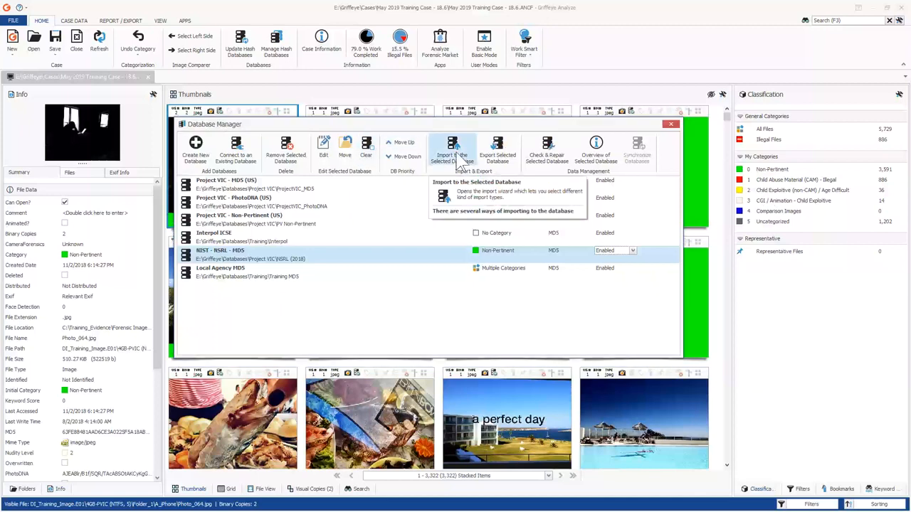
Review the file formats available for importing hash values to NIST - NSRL - MD5 and close the database manager.
click(461, 160)
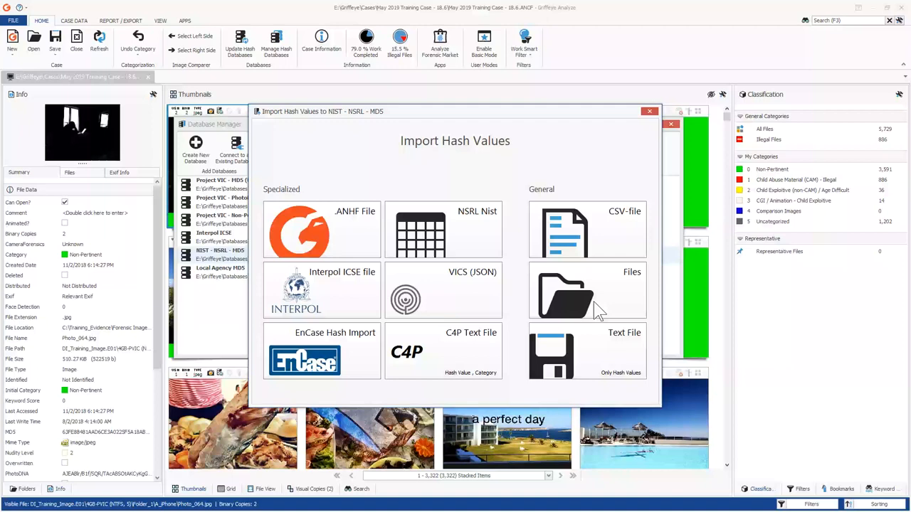
click(649, 113)
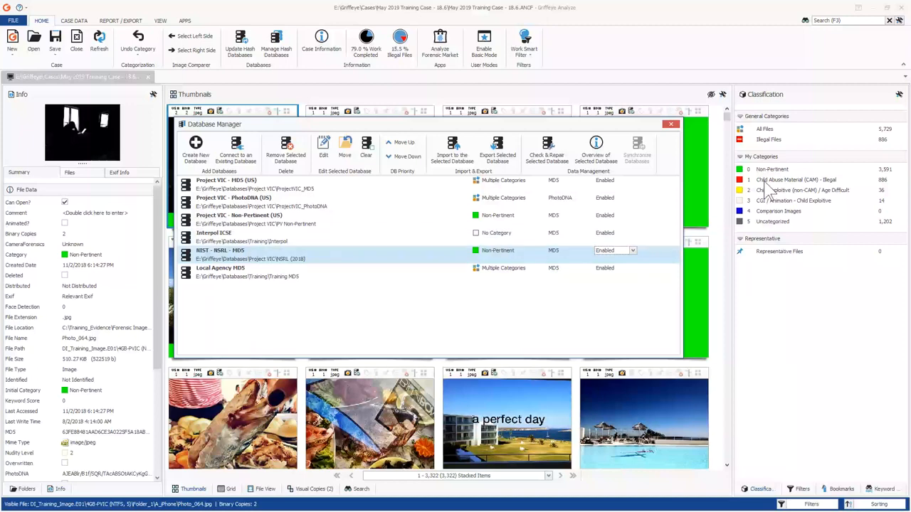
drag(416, 127, 389, 112)
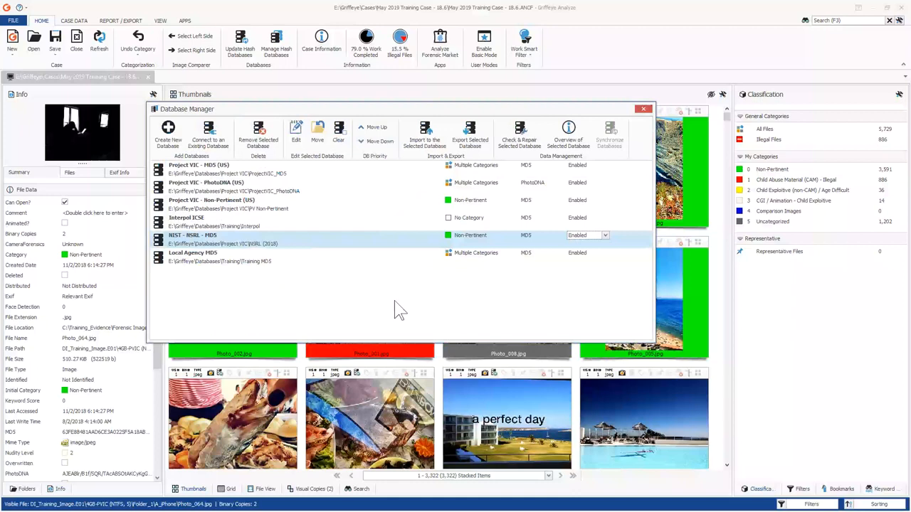
click(644, 109)
Look over the apps listed in the Analyze Forensic Market.
click(449, 48)
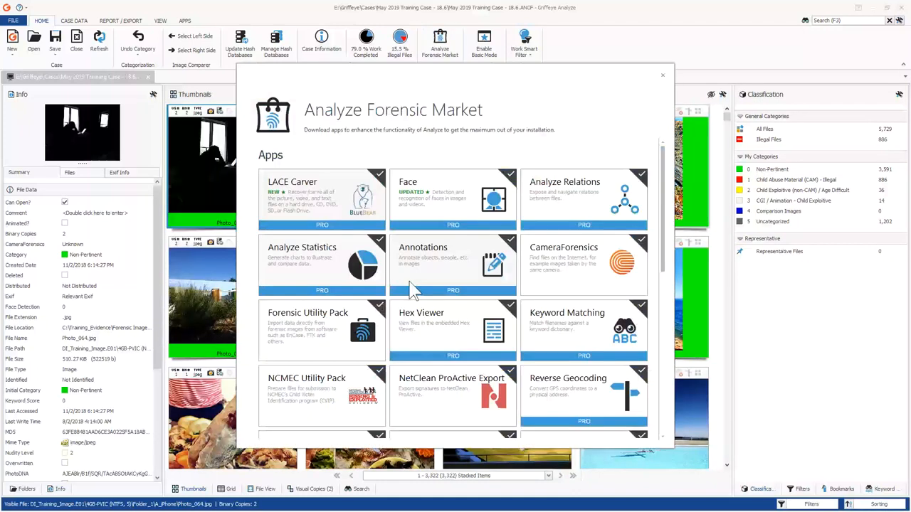
click(663, 76)
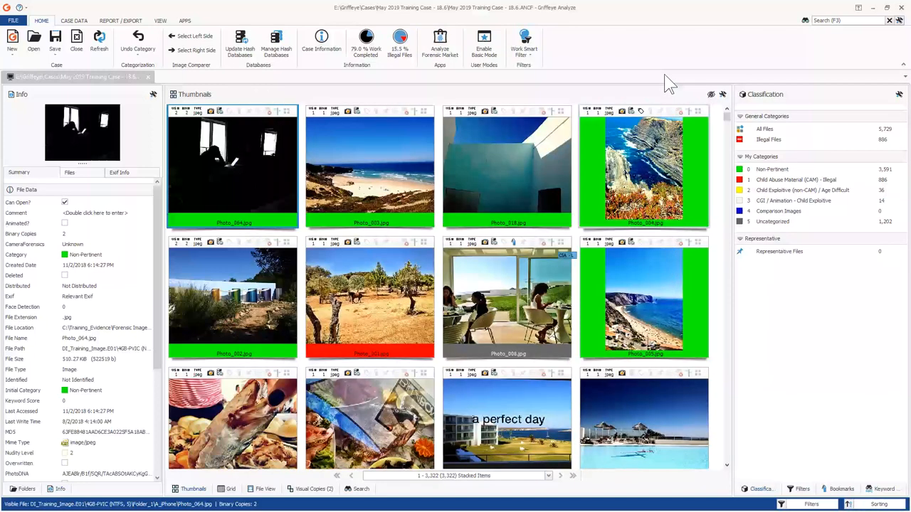
Review the case information's current categories and its overview of workload, Exif data, import settings, sources and statistics.
click(334, 44)
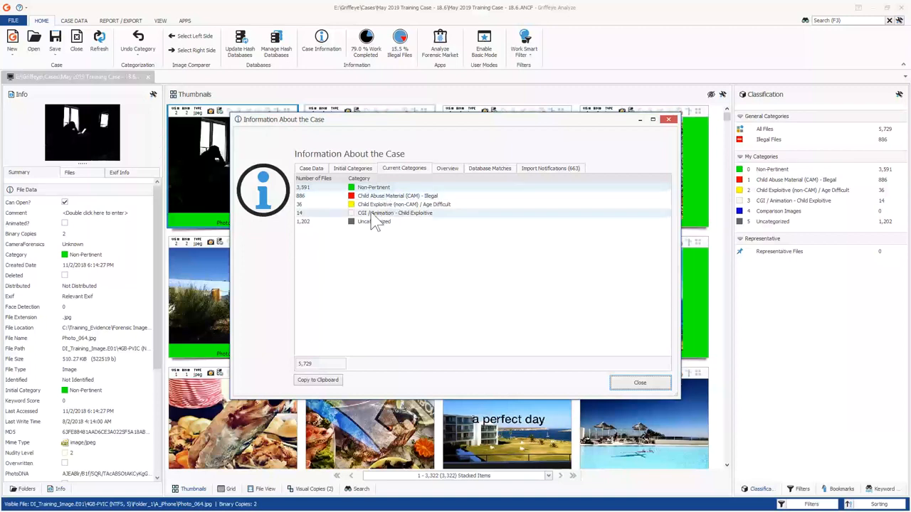
click(299, 223)
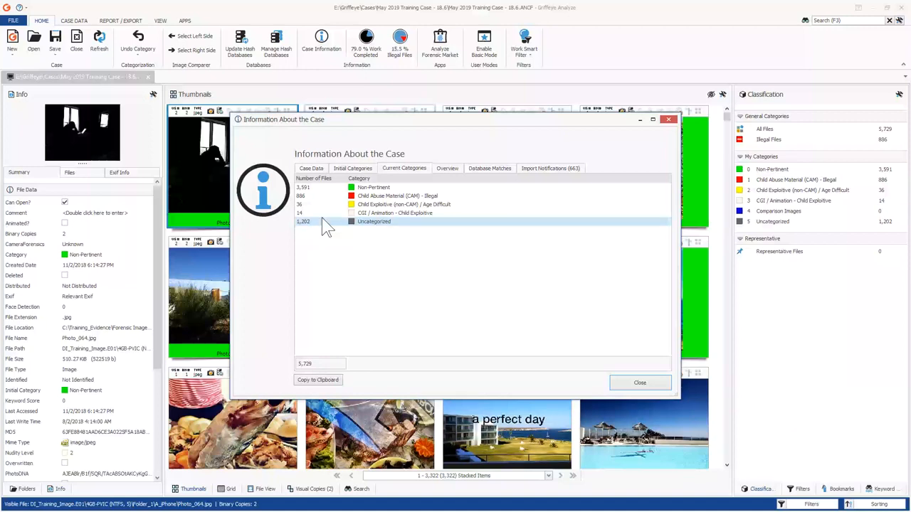
click(447, 169)
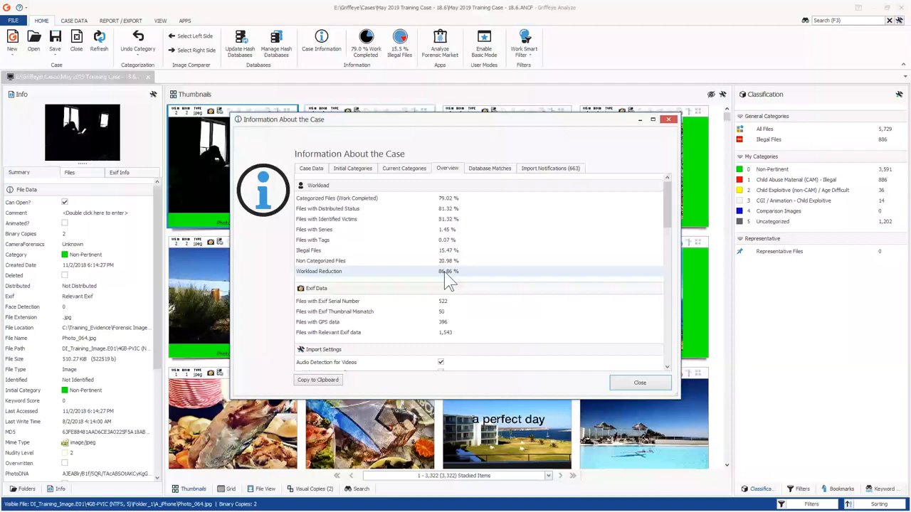
scroll(482, 301, down, 1)
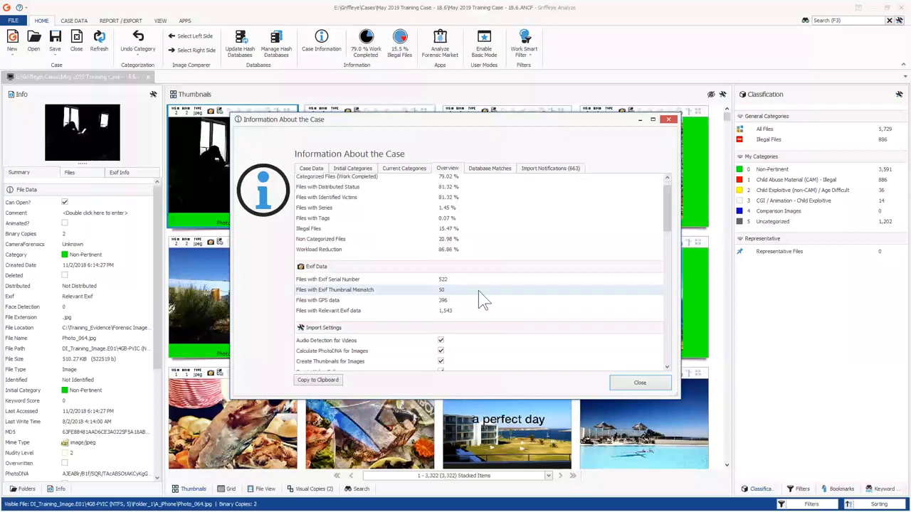
scroll(481, 299, down, 5)
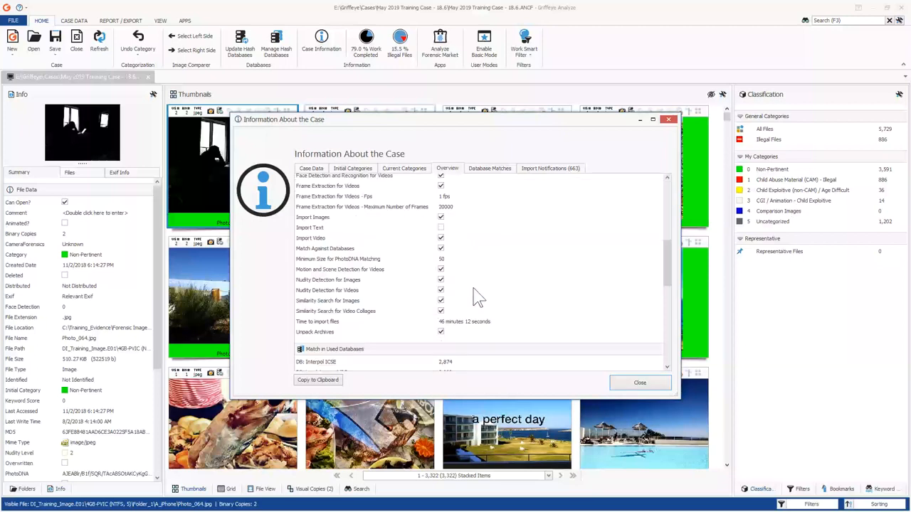
scroll(476, 297, down, 5)
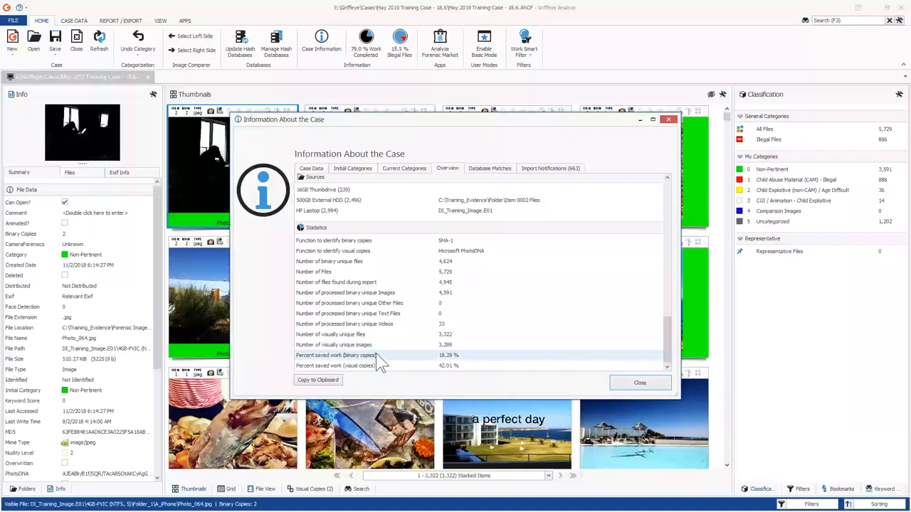
drag(427, 120, 481, 118)
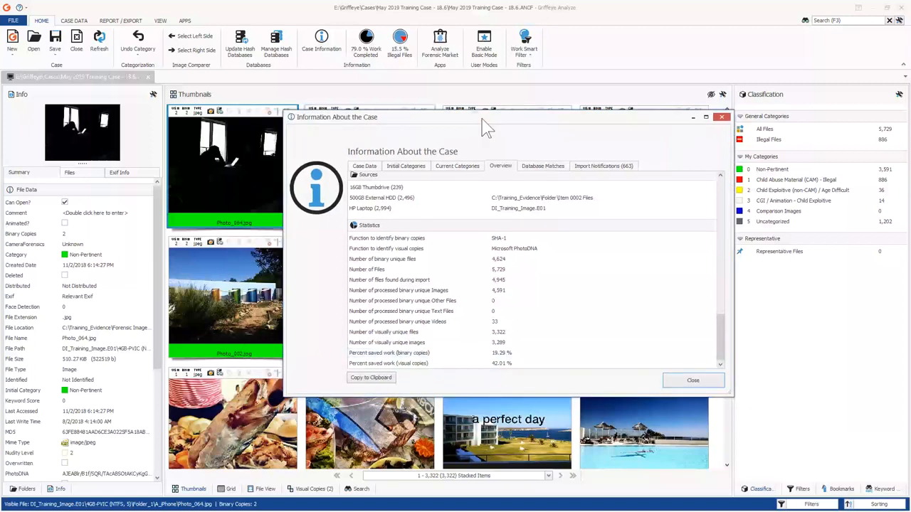
click(722, 117)
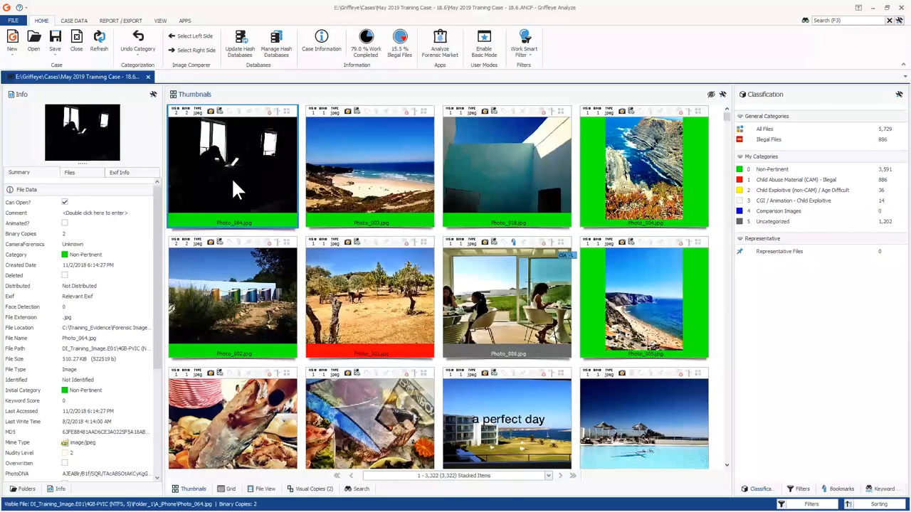
Find Photo_016.jpg among the thumbnails and list its binary and visual copies with their source locations.
scroll(222, 274, down, 10)
scroll(222, 278, down, 2)
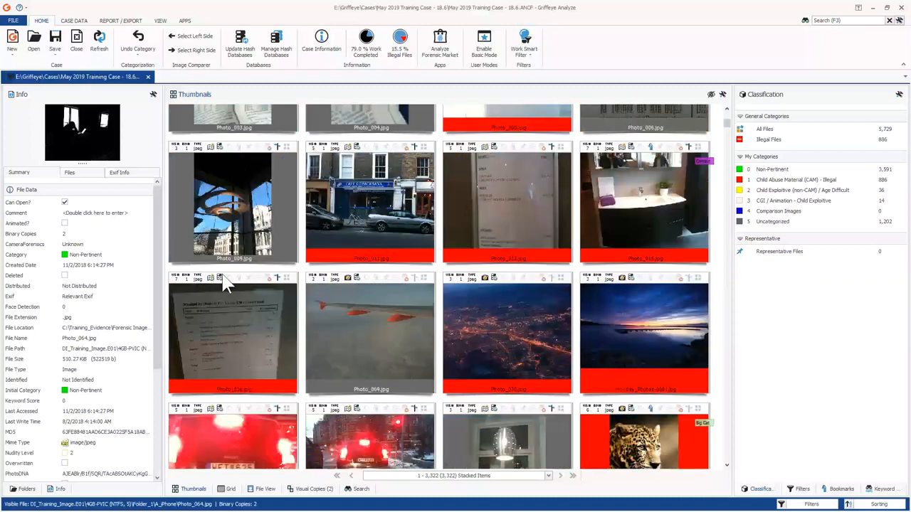
click(214, 324)
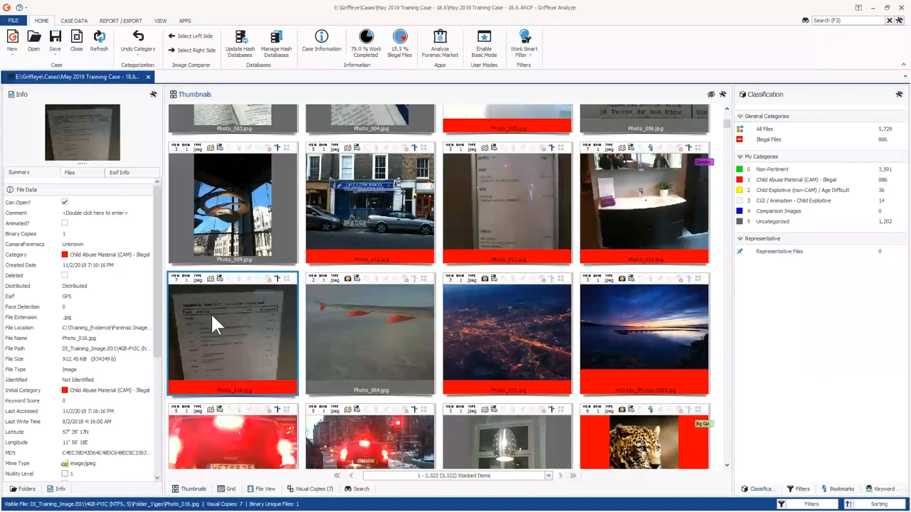
mouse_move(176, 286)
click(69, 173)
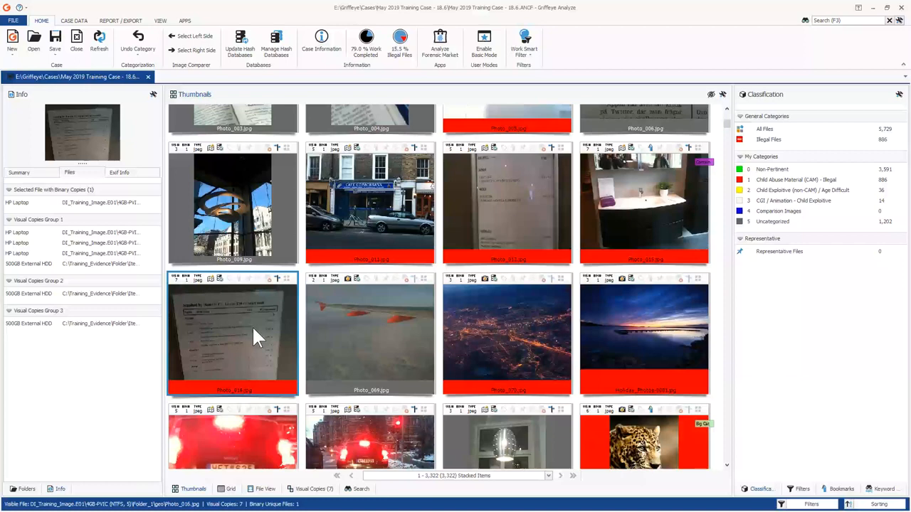
View the file copies of Photo_069.jpg and browse the surrounding stacked thumbnails.
scroll(252, 325, down, 2)
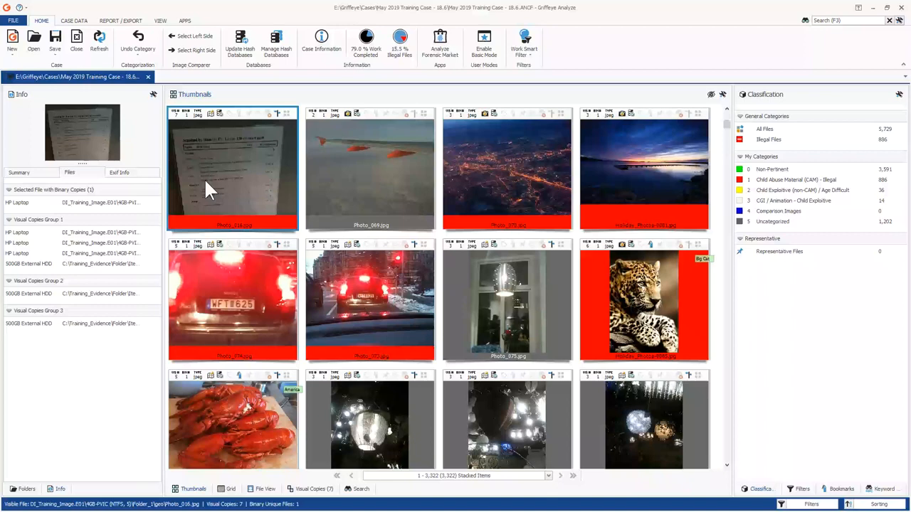
click(417, 175)
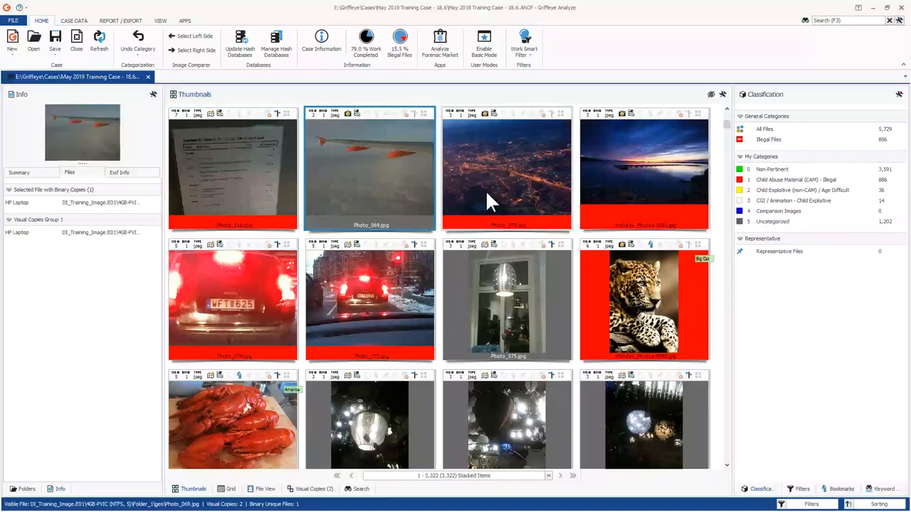
scroll(485, 190, up, 2)
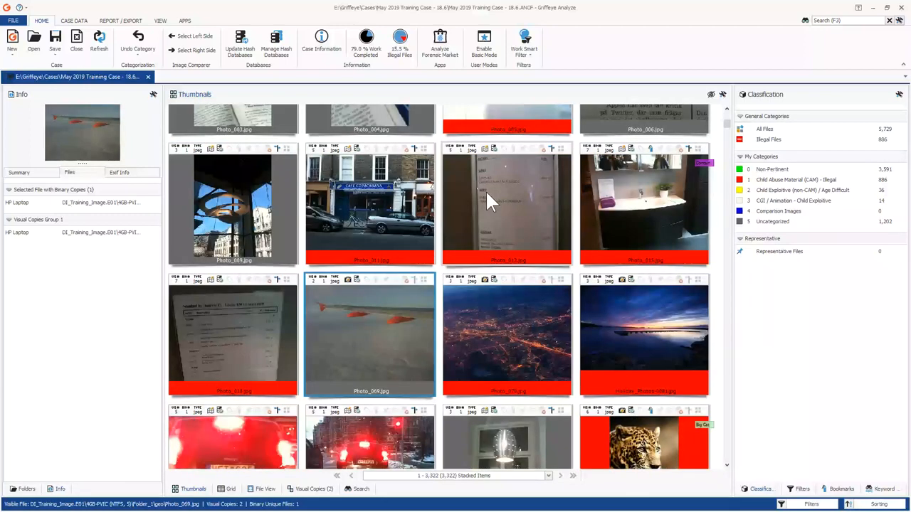
scroll(487, 192, down, 3)
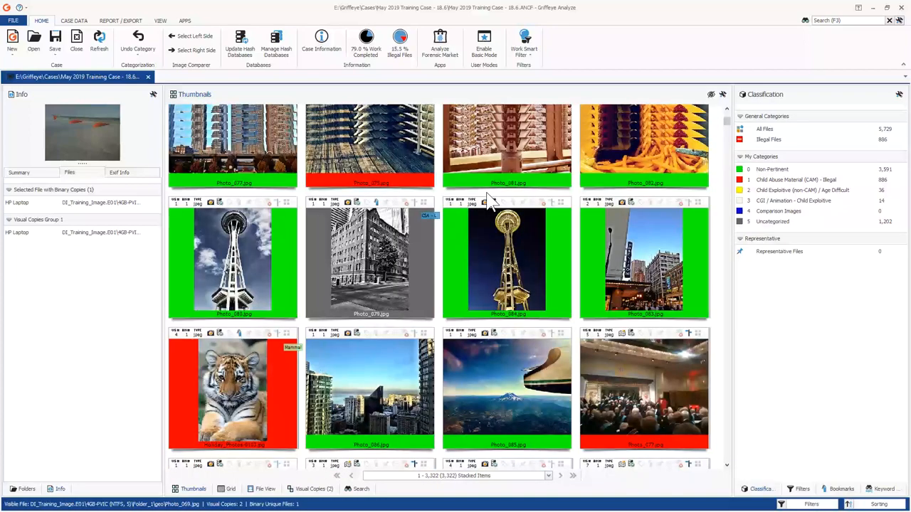
Select Photo_064.jpg at the start of the thumbnails and inspect its tag and Exif indicators.
scroll(489, 200, up, 3)
click(241, 171)
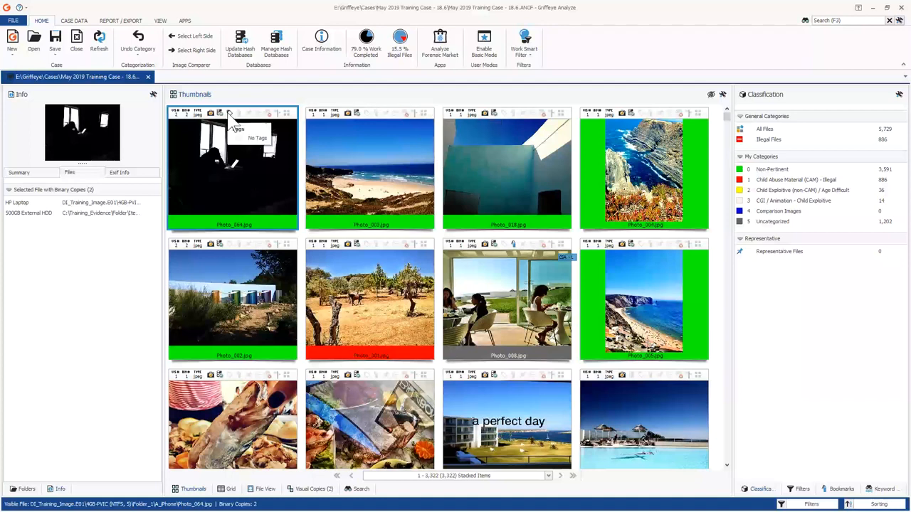
mouse_move(482, 113)
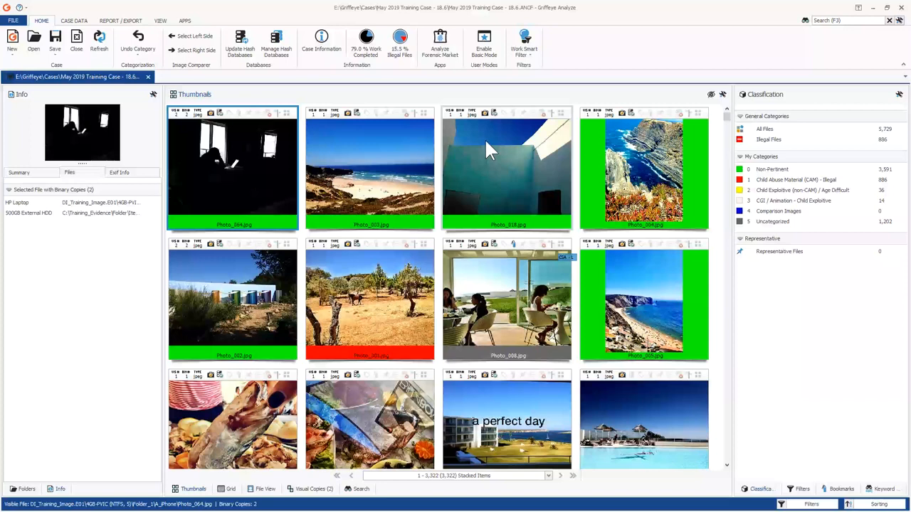
mouse_move(200, 127)
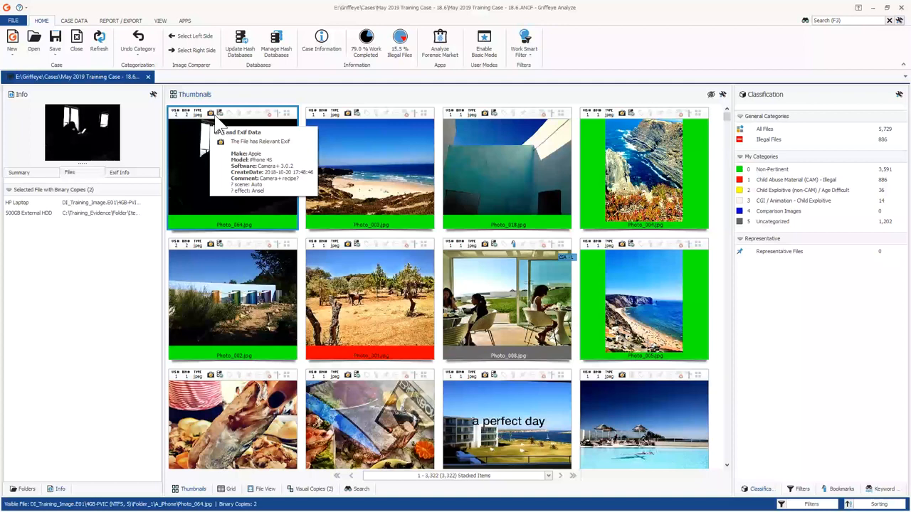
mouse_move(350, 122)
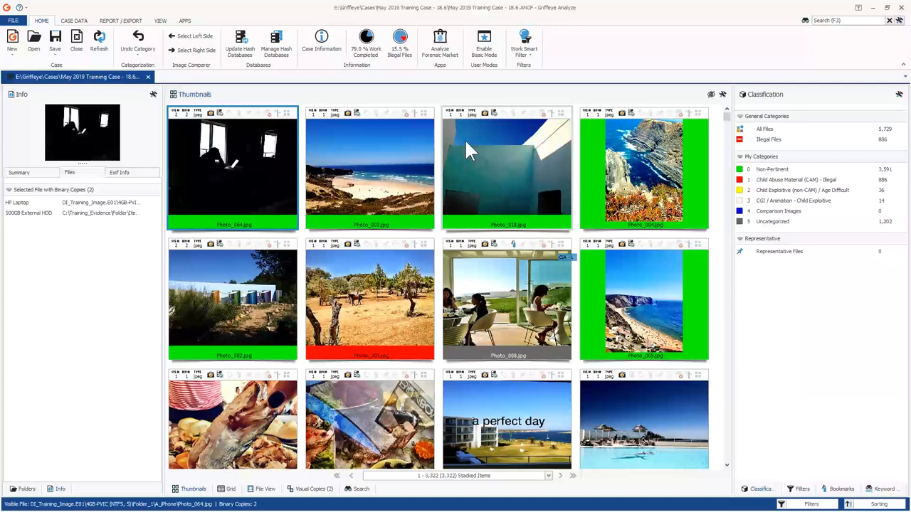
Open Photo_064.jpg in File View, brighten its dark areas and magnify the laptop keyboard.
double_click(254, 149)
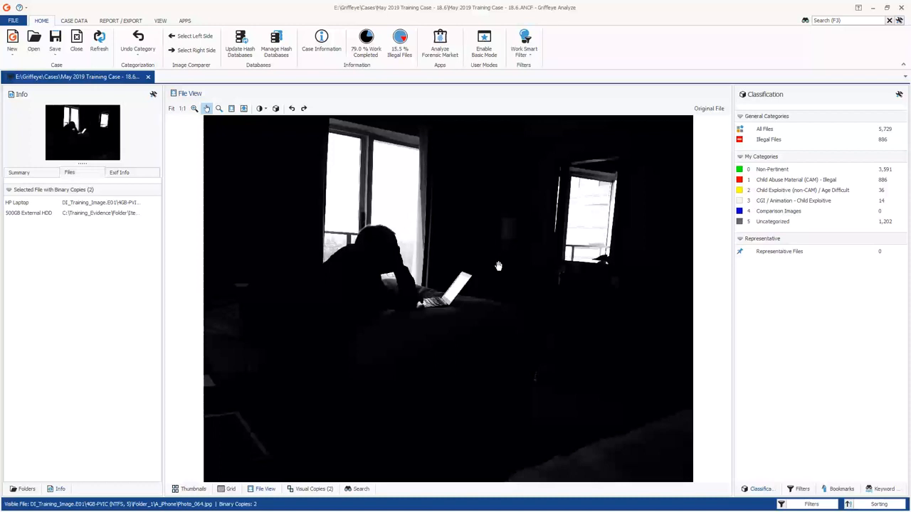
click(278, 108)
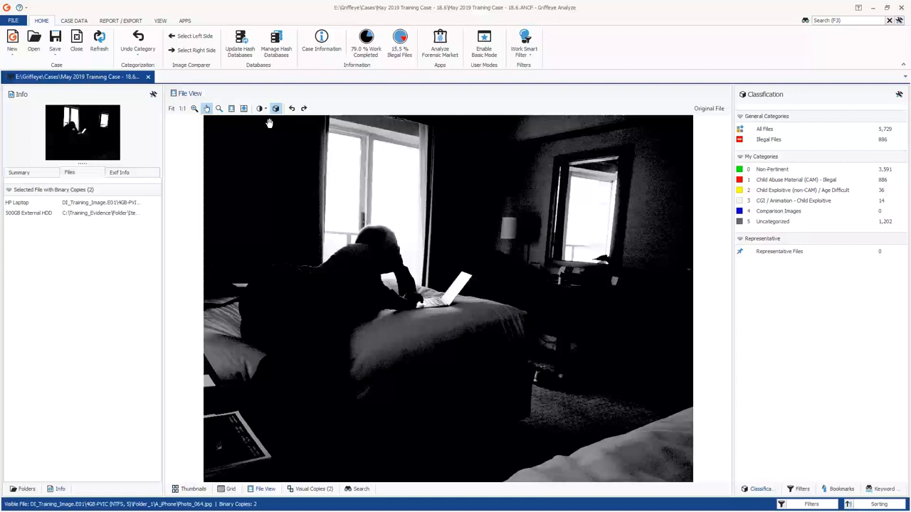
click(218, 110)
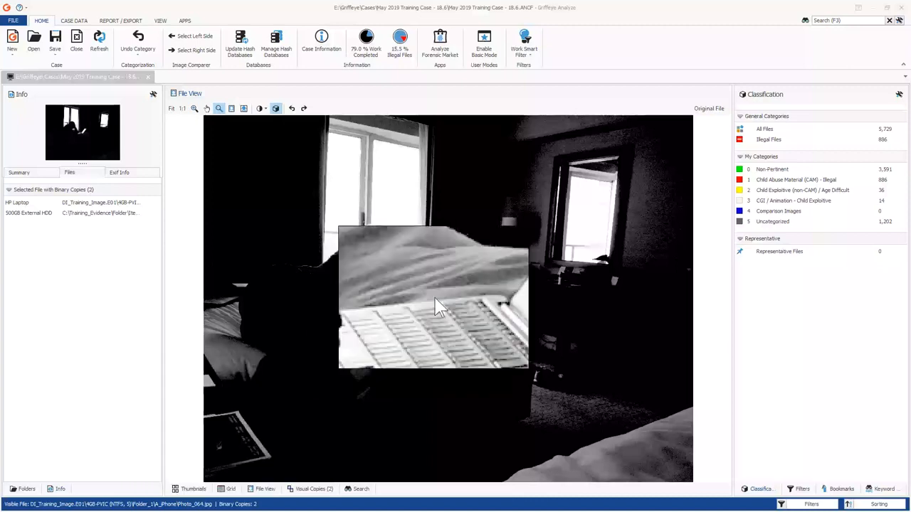
Magnify the darker areas of Photo_064.jpg around the furniture and return to the thumbnails.
drag(458, 295, 466, 273)
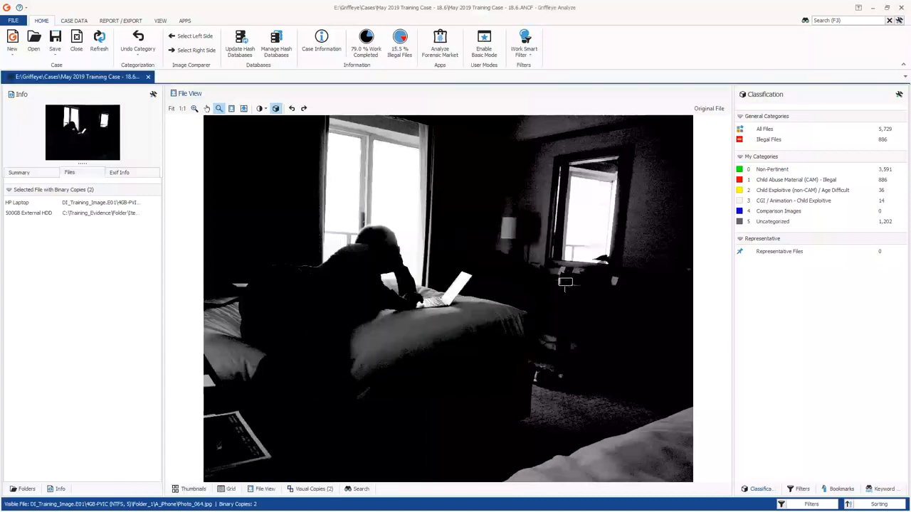
drag(565, 283, 580, 269)
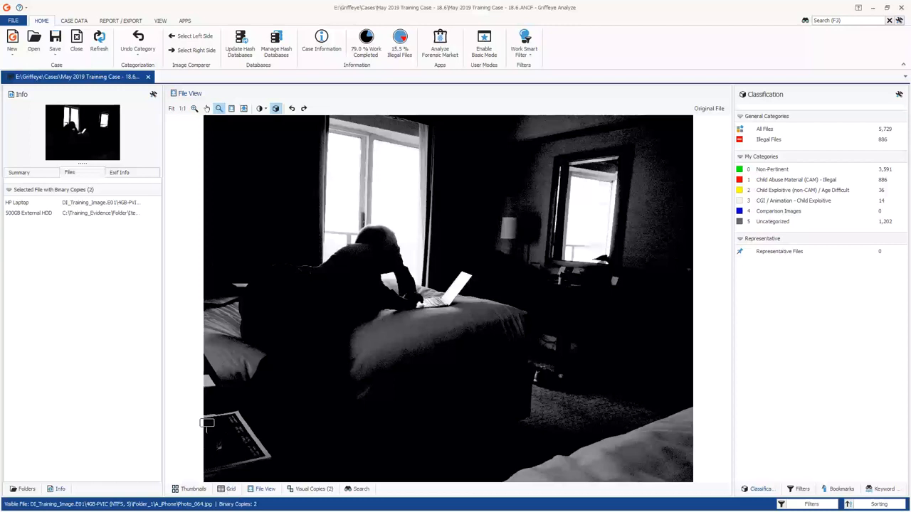
click(191, 489)
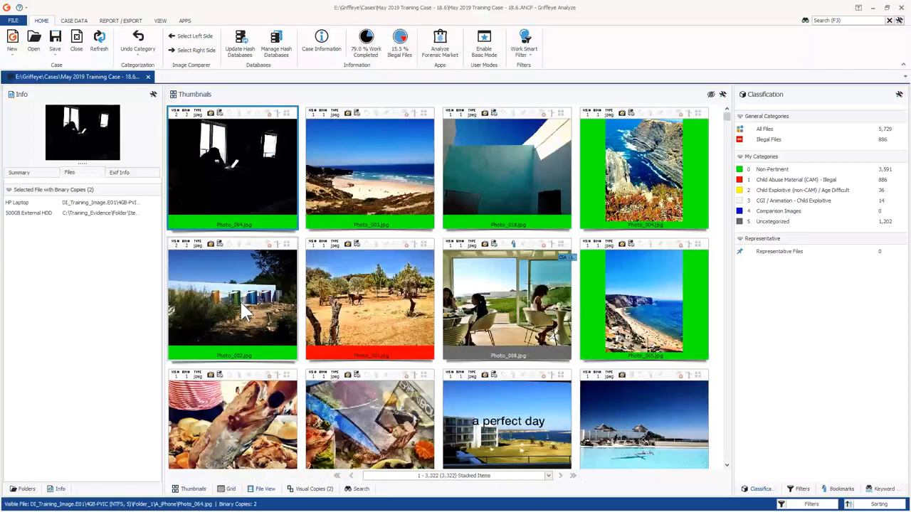
Open Photo_003.jpg in File View, magnify the people and umbrellas on the beach, and return to the thumbnails to select Photo_004.jpg.
key(Right)
key(Right)
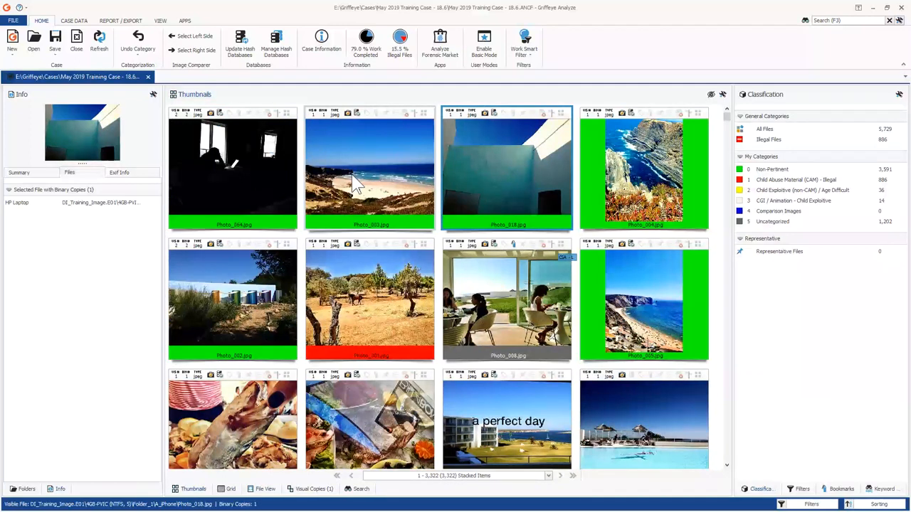
ctrl+click(370, 194)
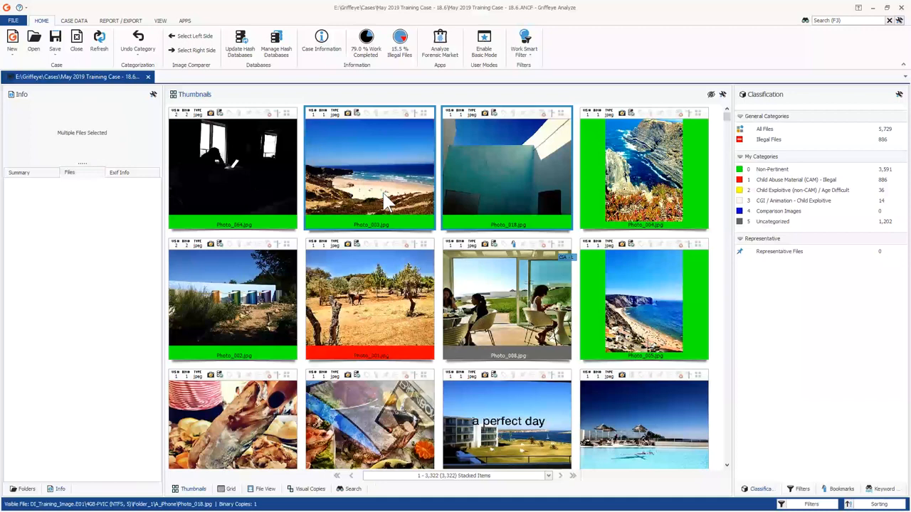
double_click(386, 203)
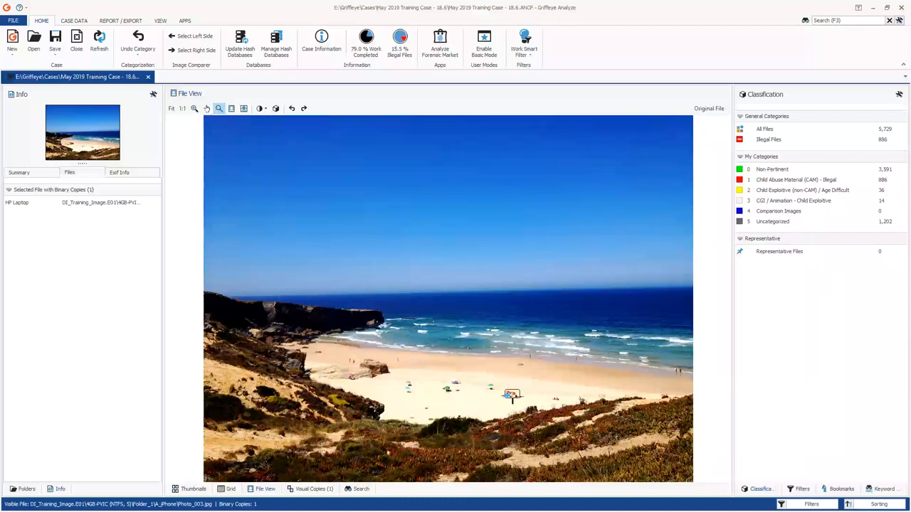
click(511, 394)
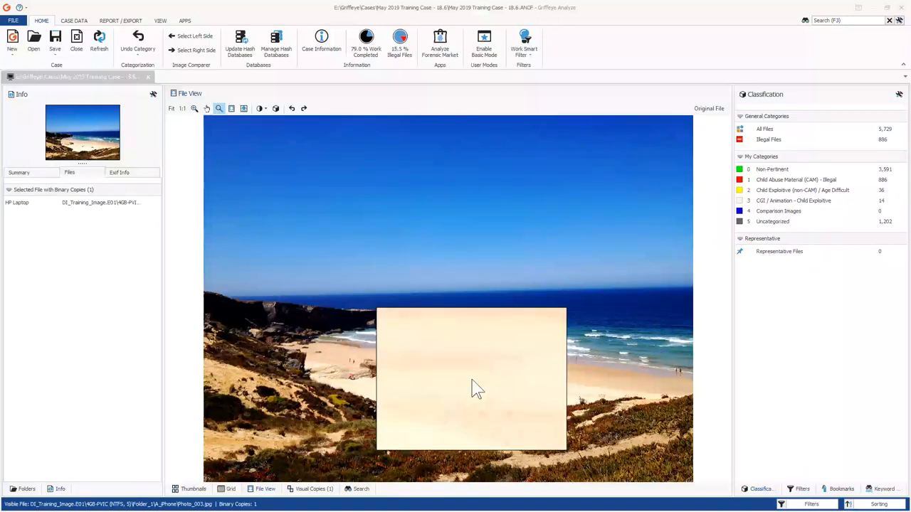
click(472, 380)
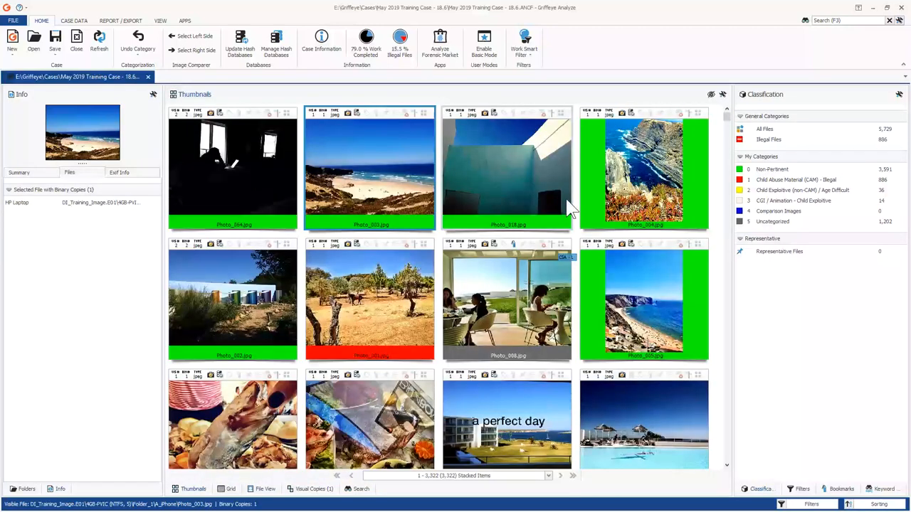
click(589, 203)
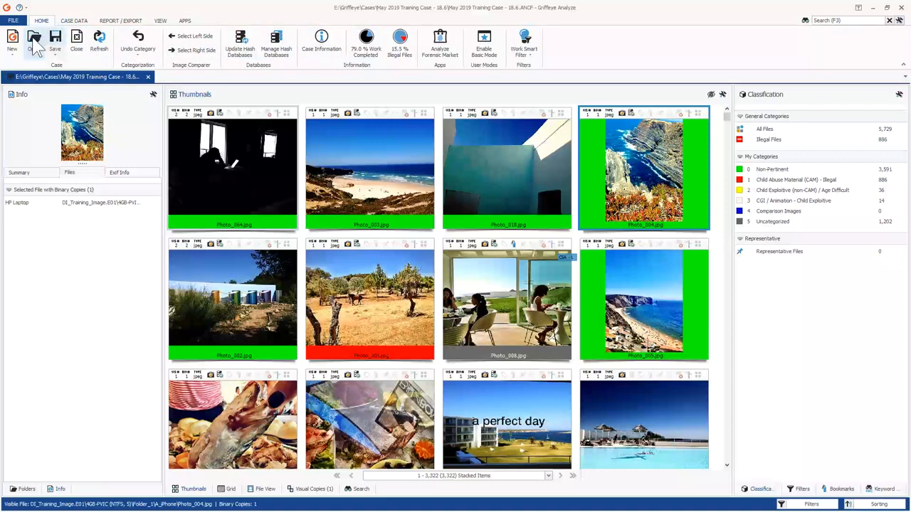
Review the options for rescanning the case against apps and plugins, and the report and export options.
click(74, 21)
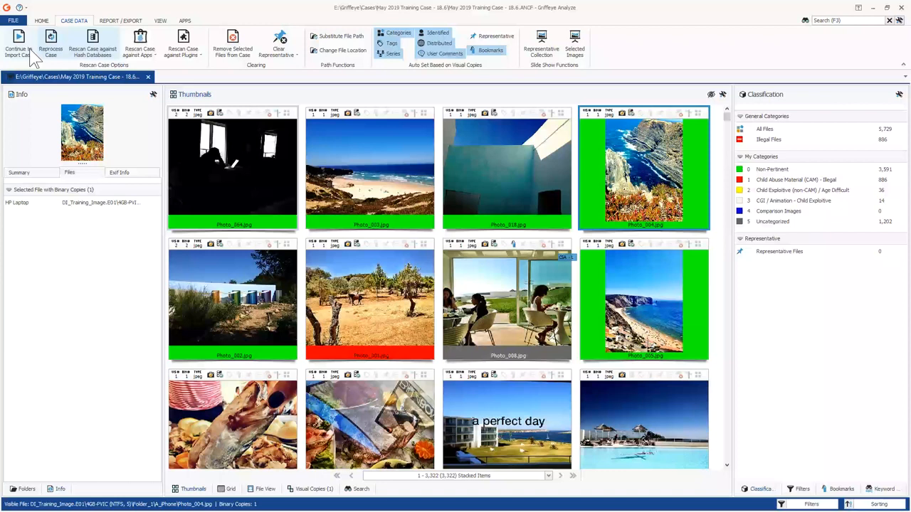
click(139, 48)
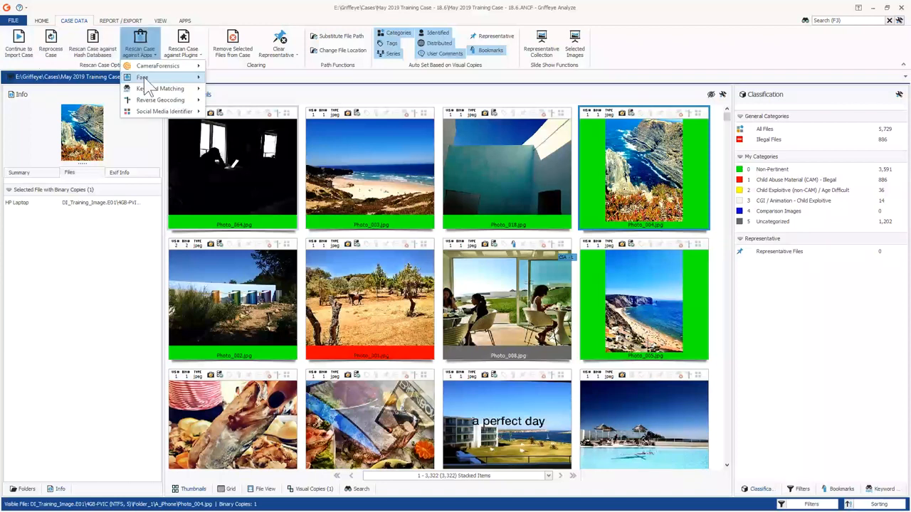
mouse_move(148, 89)
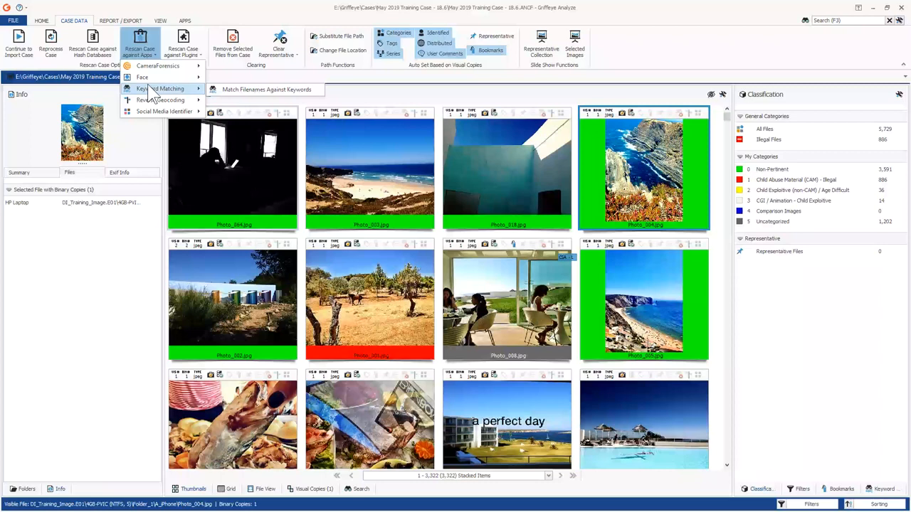
click(192, 49)
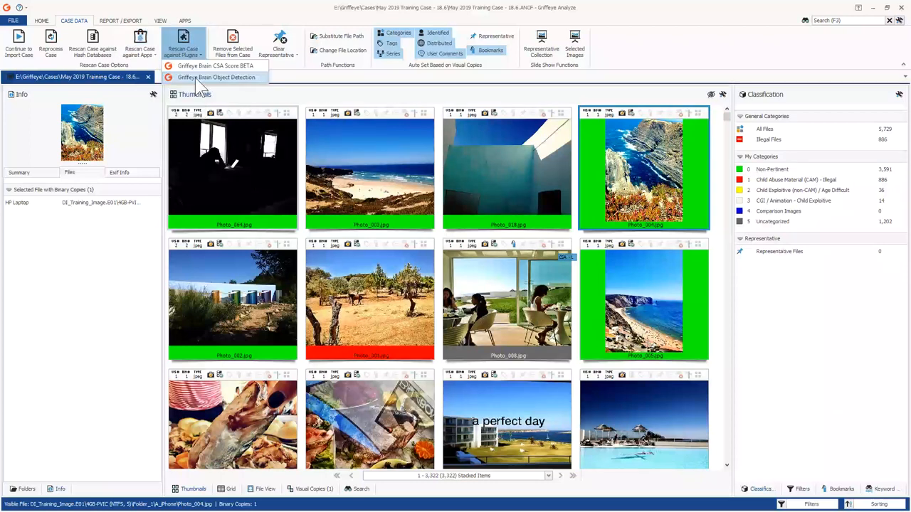
click(195, 78)
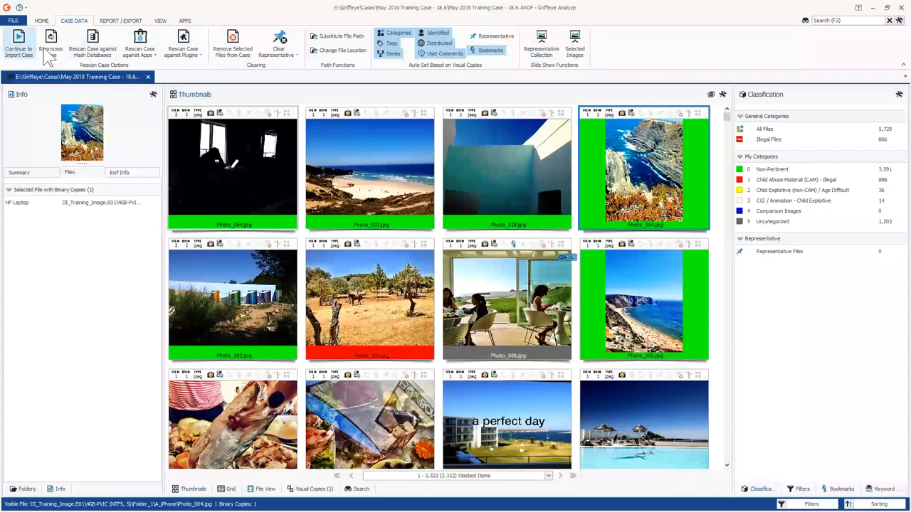
click(130, 21)
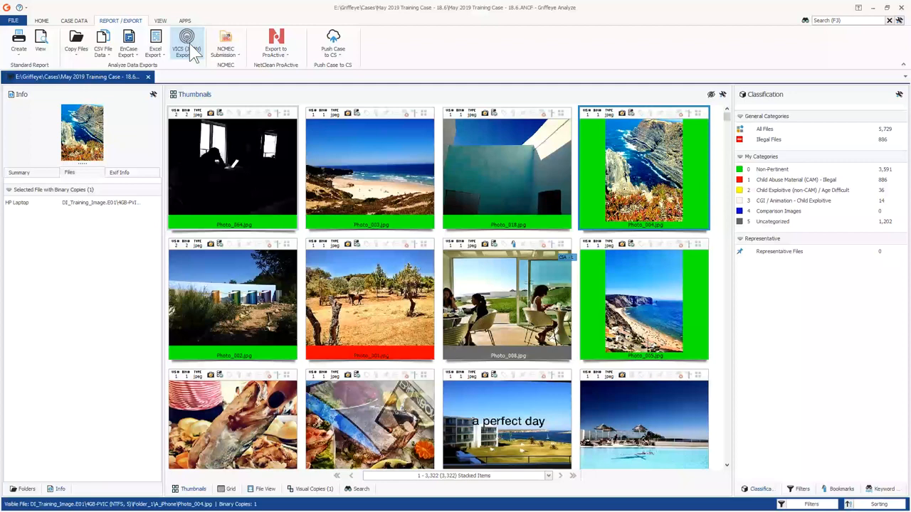
Detach the Info, Folders, Bookmarks and Filters panels and rearrange them as floating windows.
click(161, 22)
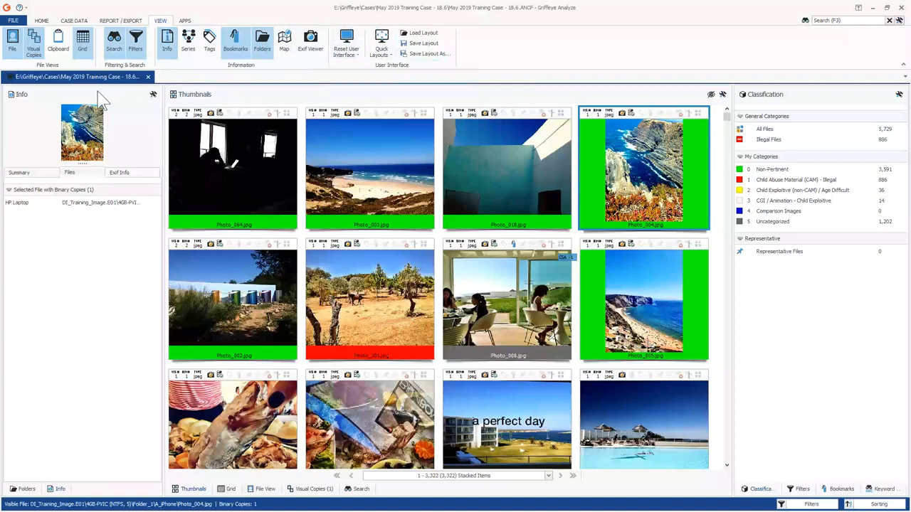
drag(103, 100, 72, 71)
drag(467, 245, 345, 245)
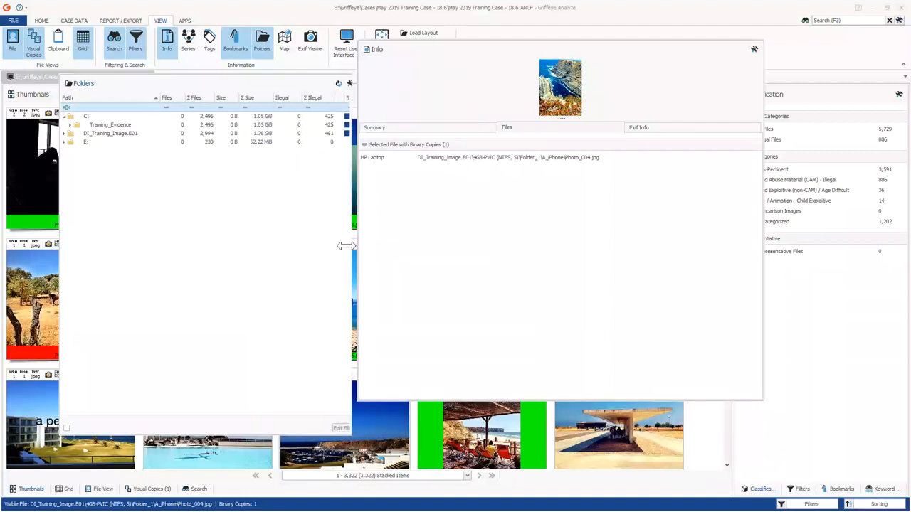
drag(588, 52, 687, 129)
drag(788, 102, 401, 225)
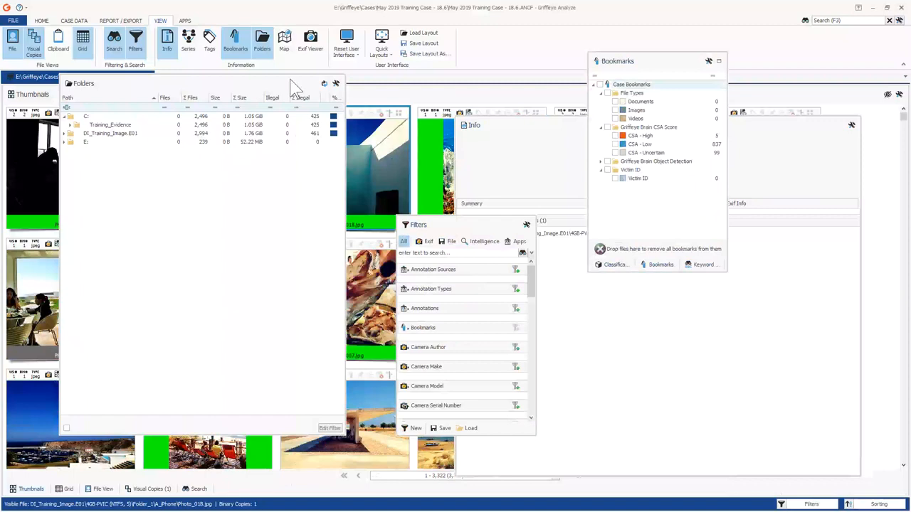
drag(296, 86, 479, 108)
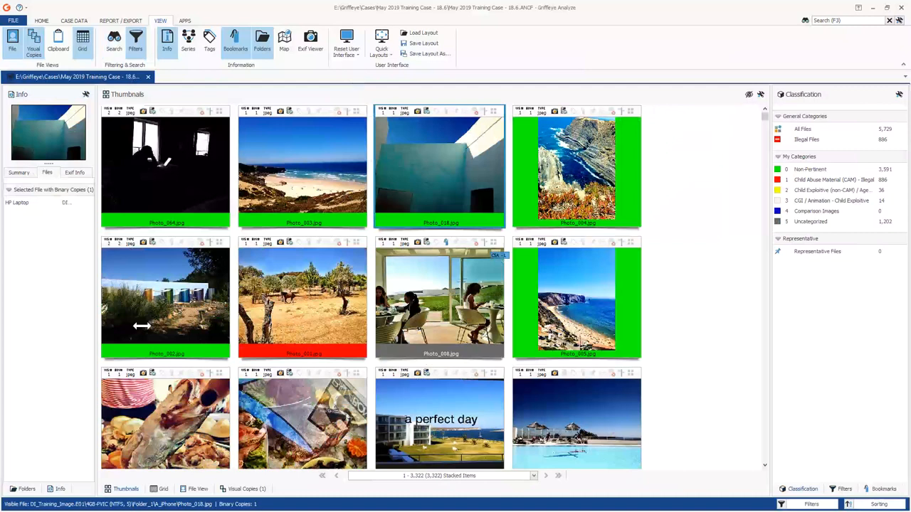
Widen the Info panel, display the file's summary and review the available apps.
drag(141, 326, 161, 324)
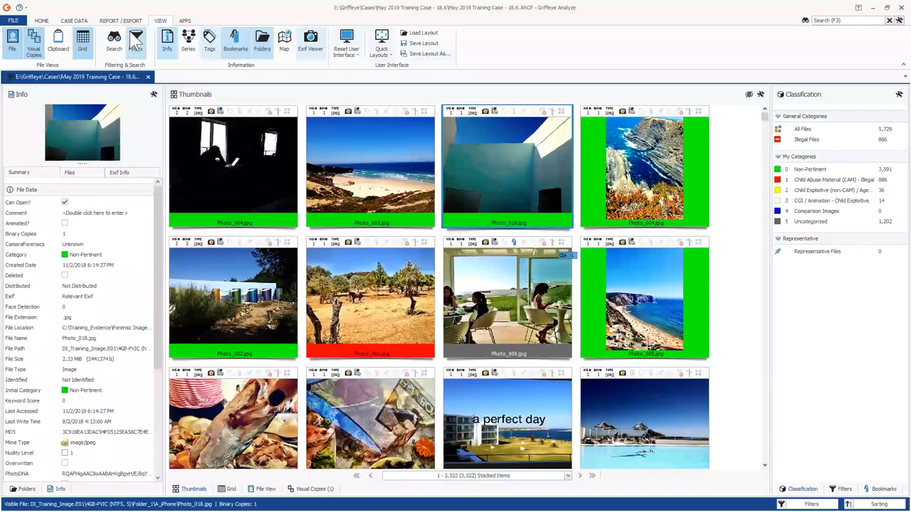
click(185, 21)
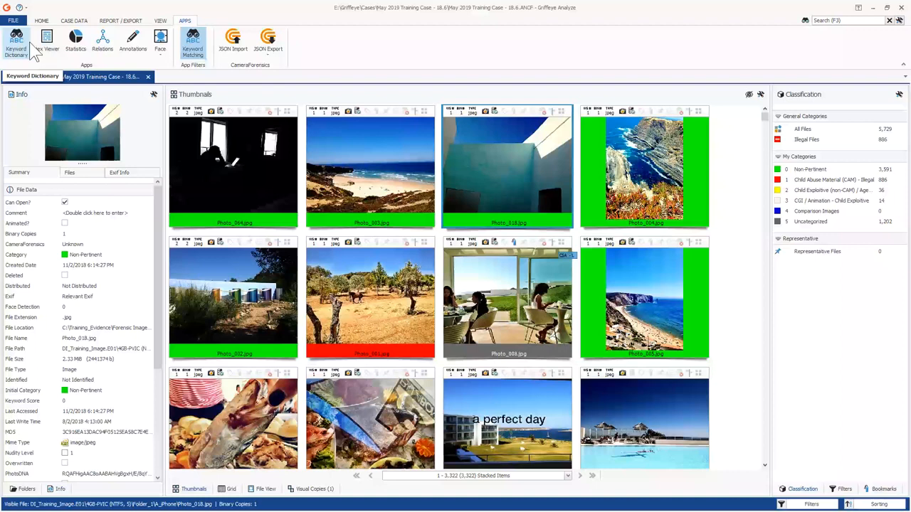
click(41, 21)
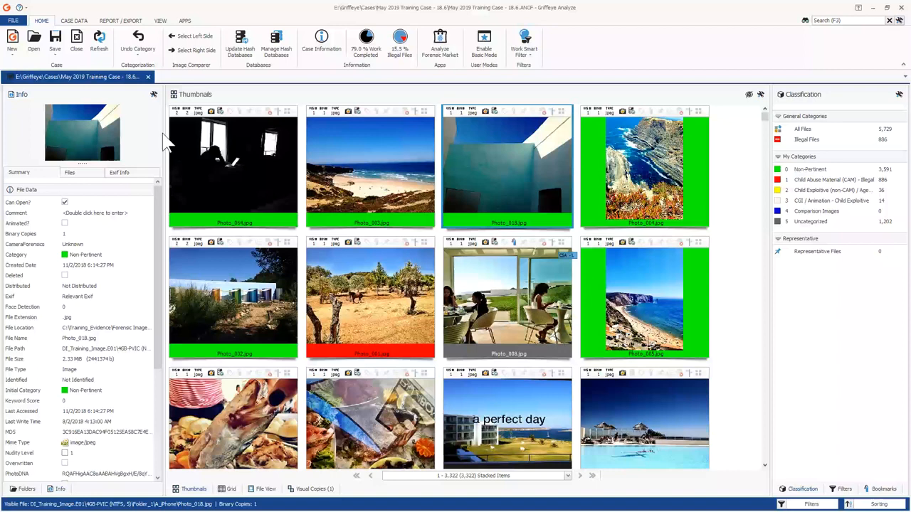
Open the Griffeye Analyze user manual in Foxit Reader and browse the sections on customizing Analyze and managing hashes.
click(20, 7)
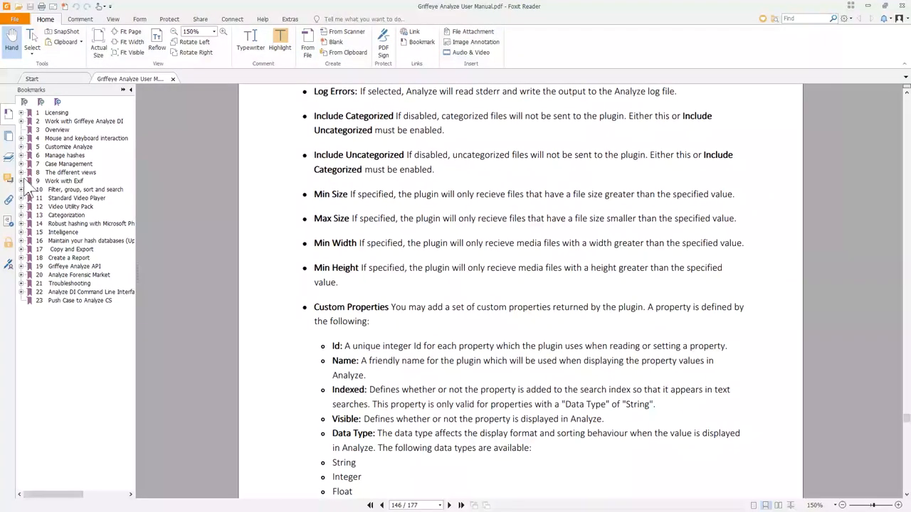
click(68, 147)
scroll(401, 206, down, 5)
scroll(403, 204, up, 2)
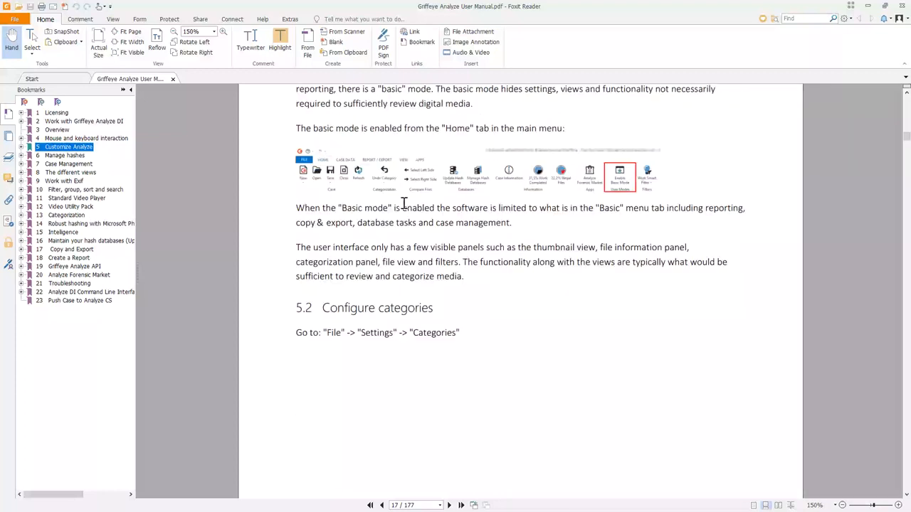
scroll(404, 204, up, 5)
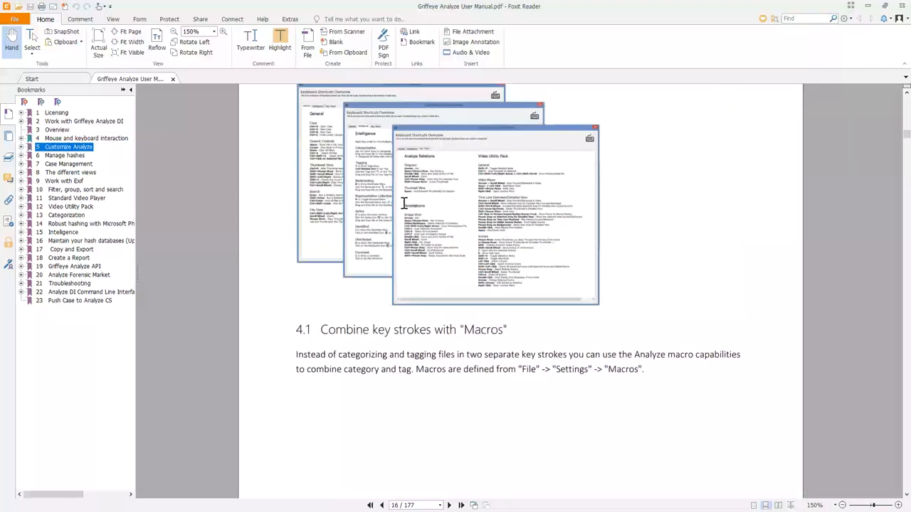
scroll(404, 204, up, 4)
click(65, 155)
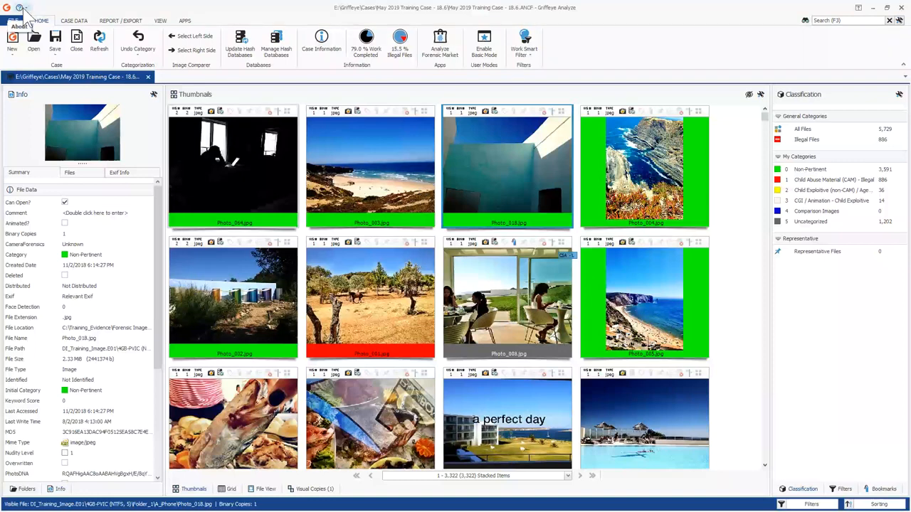
Select Photo_064.jpg and open the recent case Thumbdrive - Standard alongside the current case.
click(264, 183)
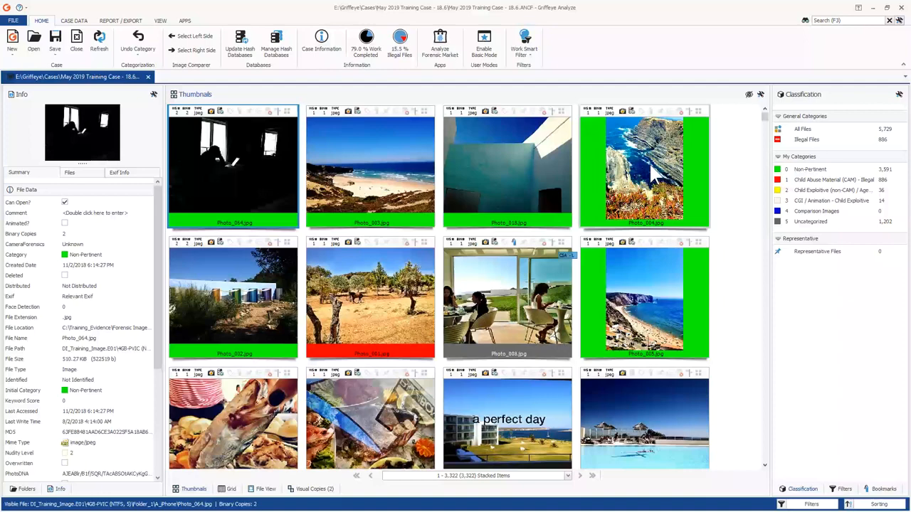
click(33, 41)
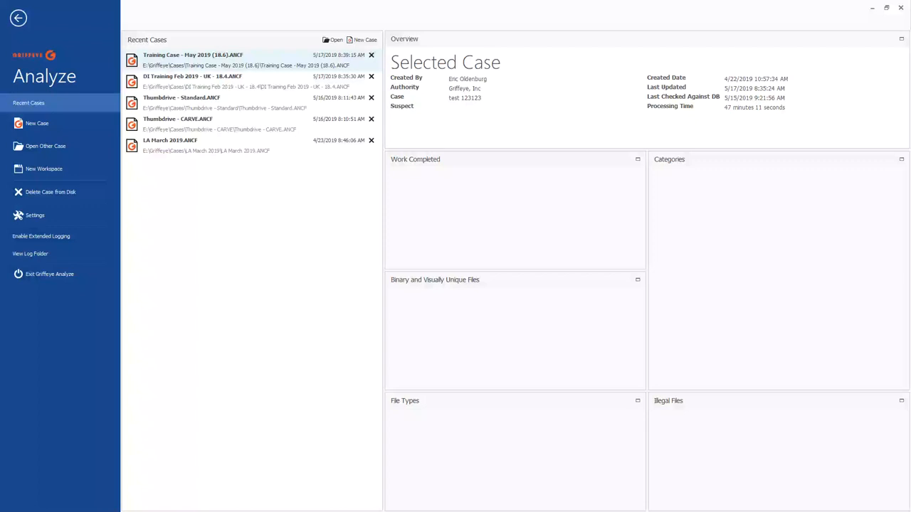
click(42, 171)
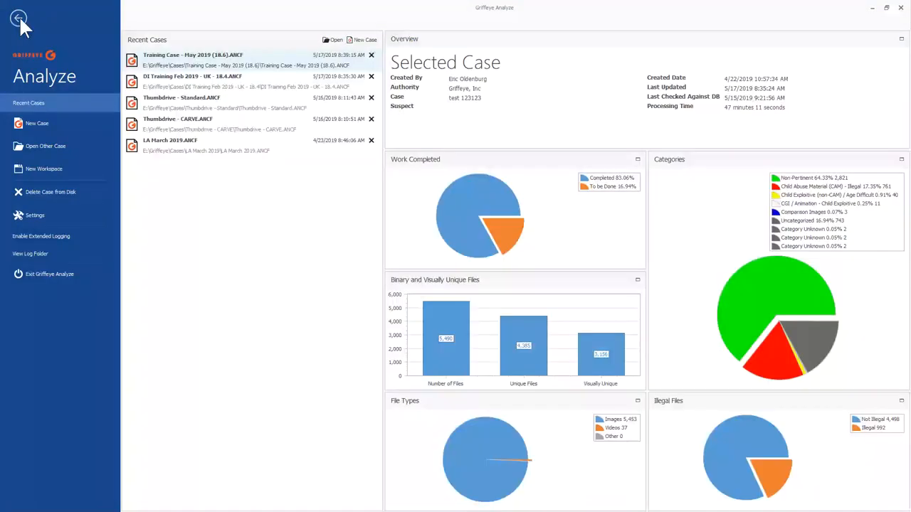
click(182, 108)
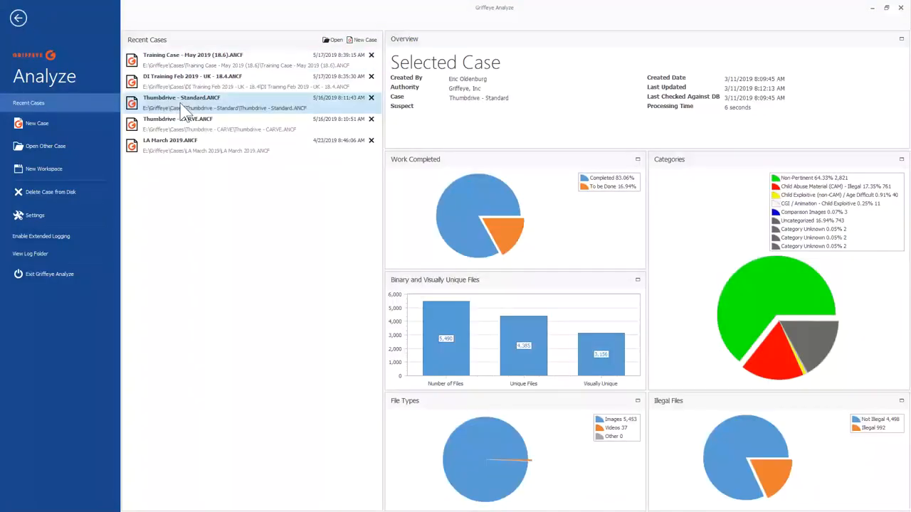
double_click(183, 108)
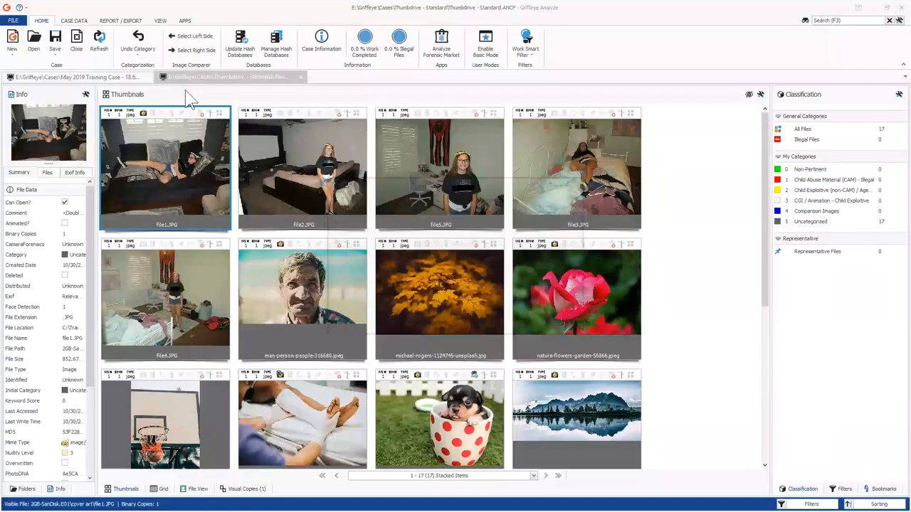
Return to the May 2019 Training Case and show the option to search Thumbdrive - Standard for images similar to Photo_064.jpg, then select Photo_003.jpg.
click(121, 79)
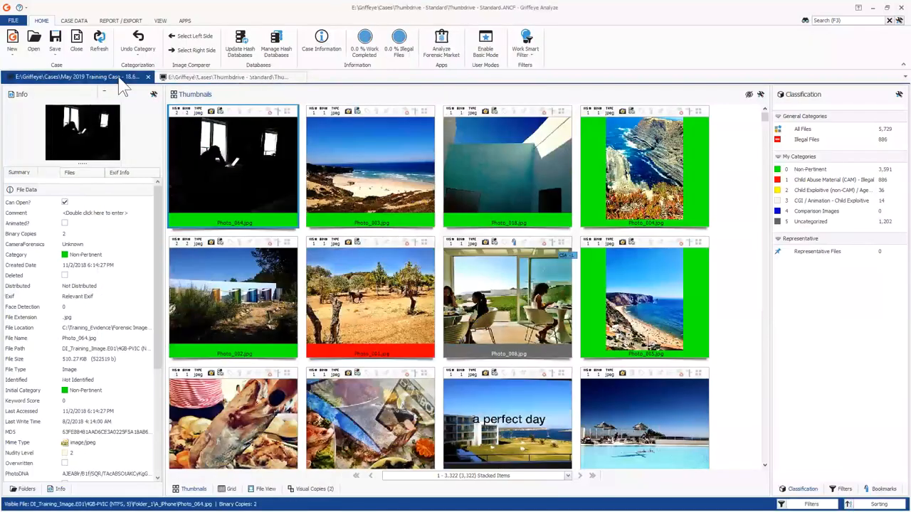
right_click(230, 162)
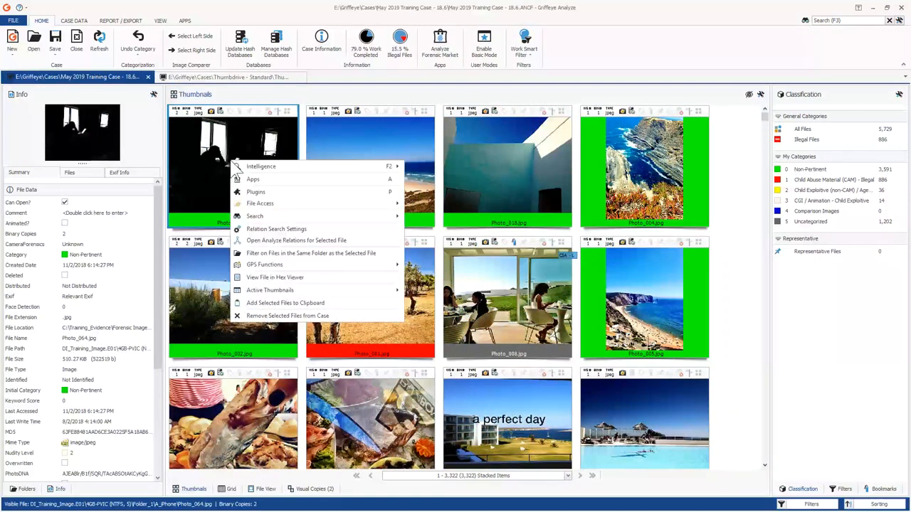
mouse_move(254, 216)
mouse_move(462, 233)
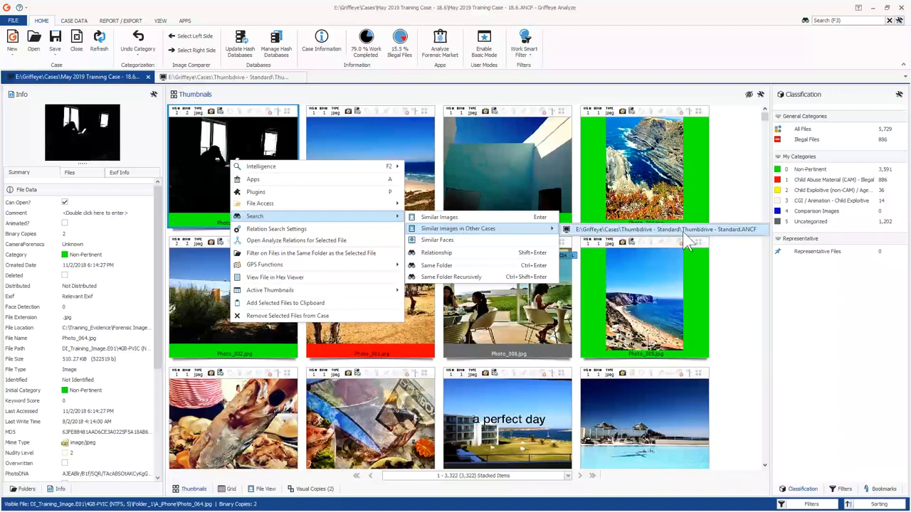
click(366, 128)
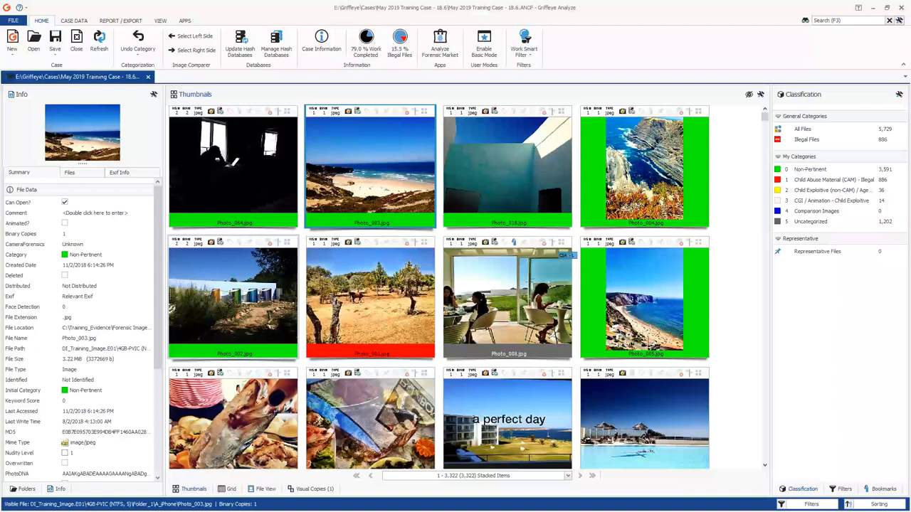
Look at the folder list, return to the file info and review the summary data of Photo_064.jpg.
click(27, 489)
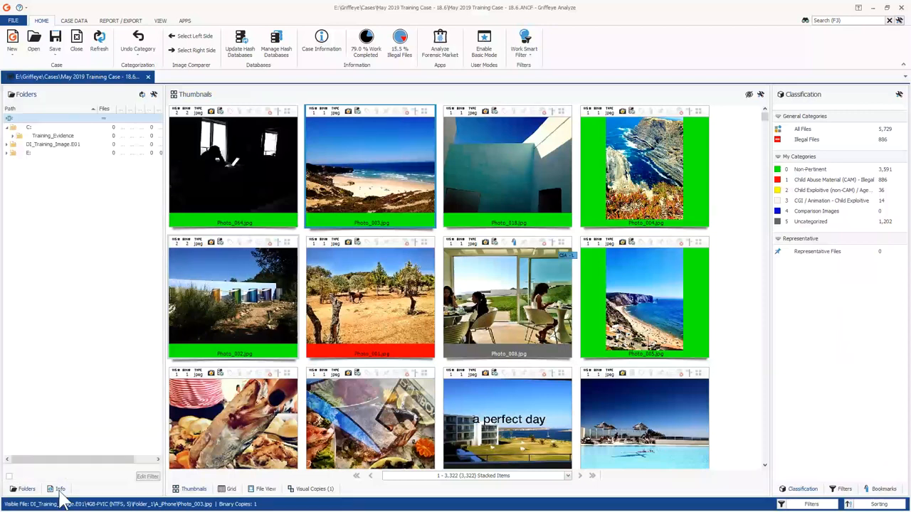
click(59, 489)
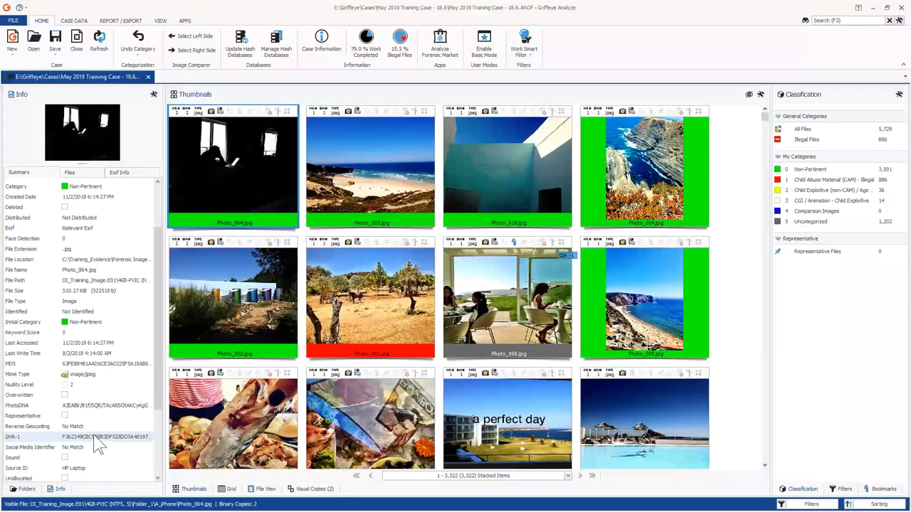
scroll(89, 187, up, 1)
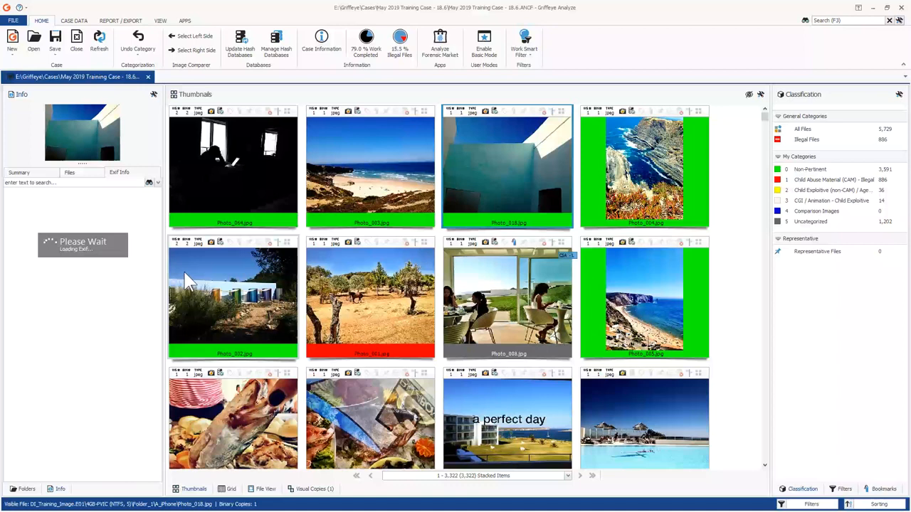
Review the Exif data of Photo_002.jpg, Photo_064.jpg, Photo_003.jpg and Photo_008.jpg, and return to the file summary.
click(187, 280)
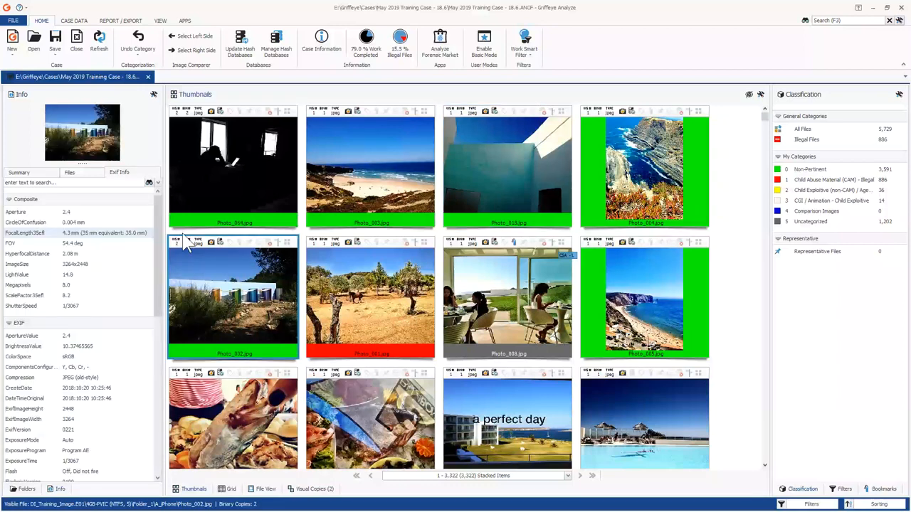
click(215, 196)
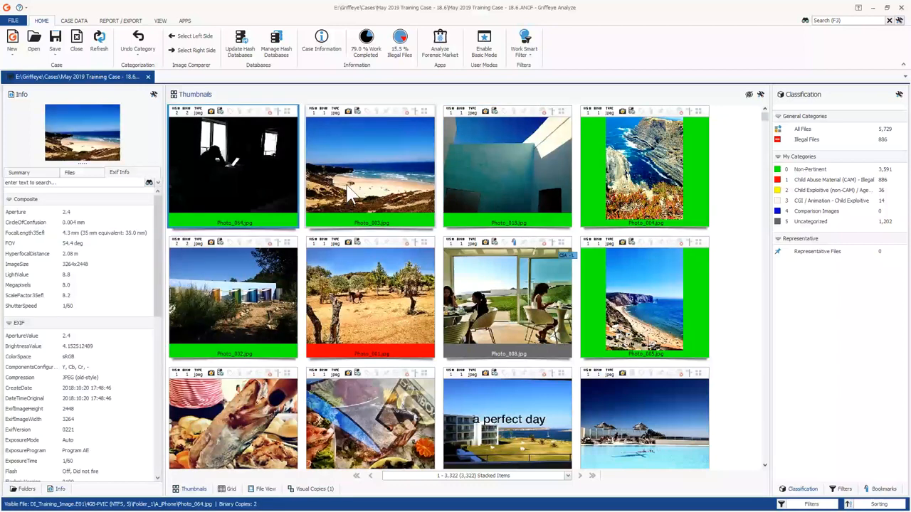
click(346, 186)
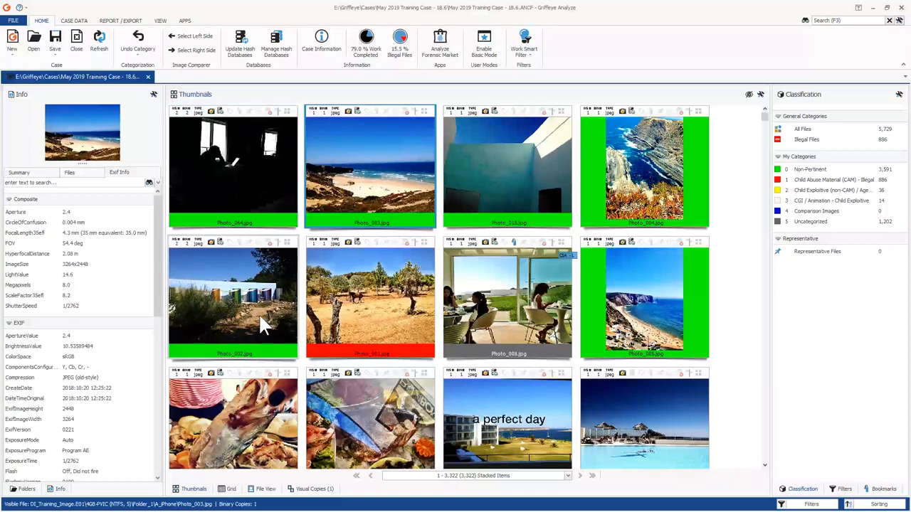
click(498, 299)
scroll(86, 413, down, 5)
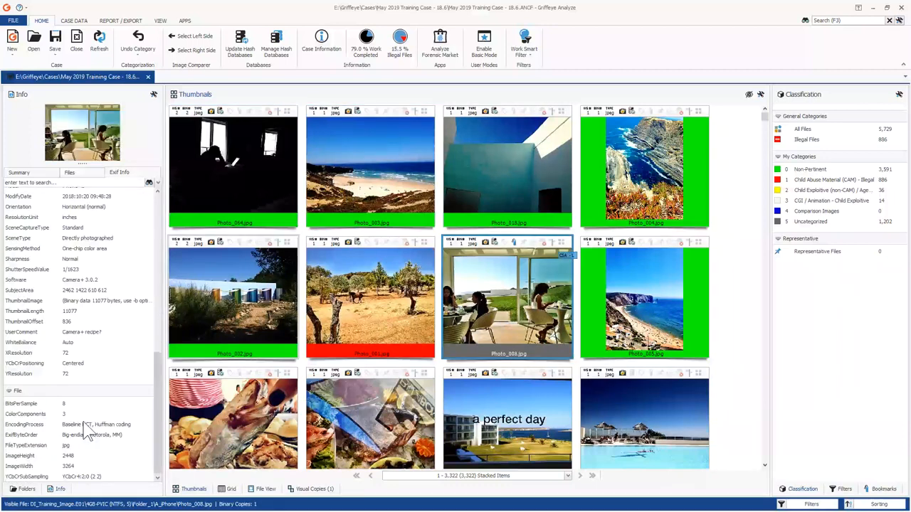
click(19, 173)
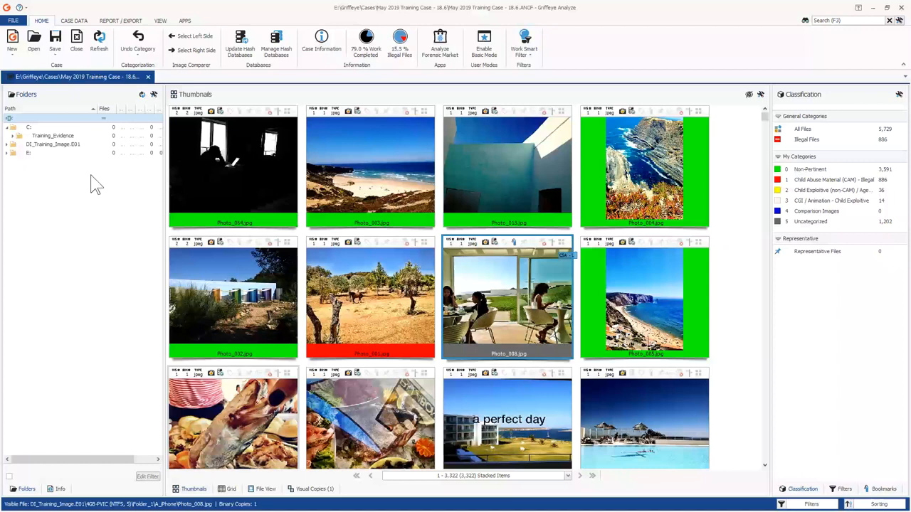
Expand Training_Evidence down to the Demo_Files subfolders in a widened Folders panel, and close the Categories settings.
click(12, 136)
click(19, 145)
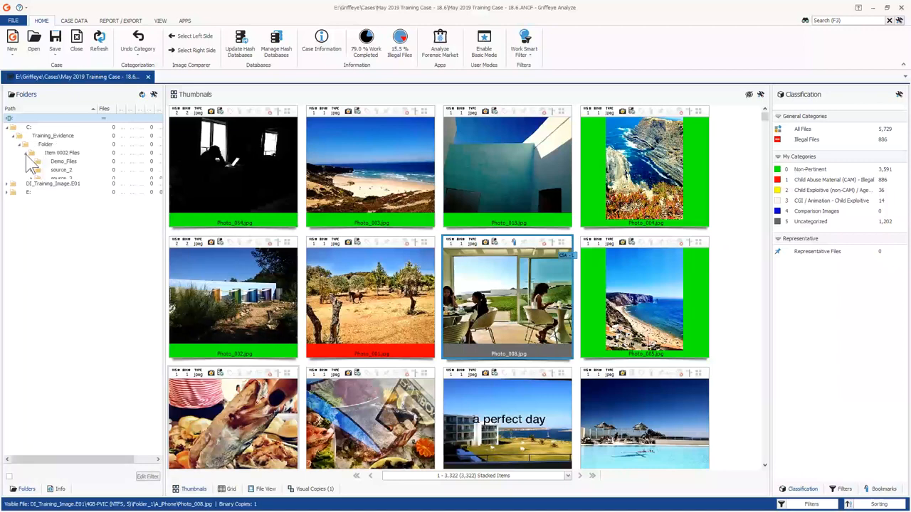
click(31, 162)
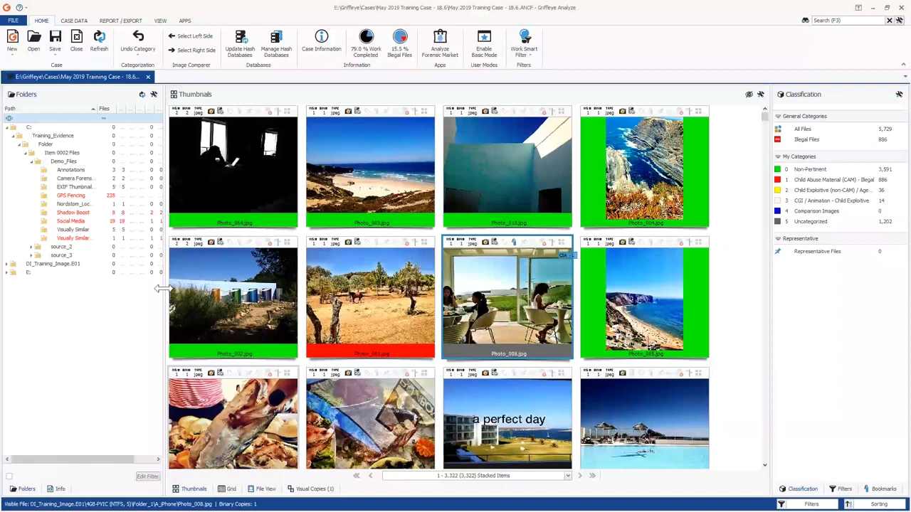
drag(163, 289, 192, 281)
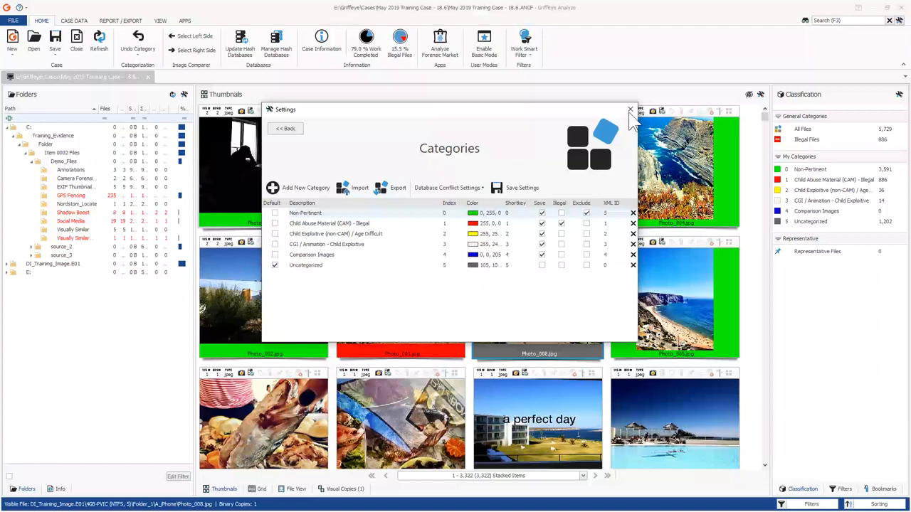
click(630, 110)
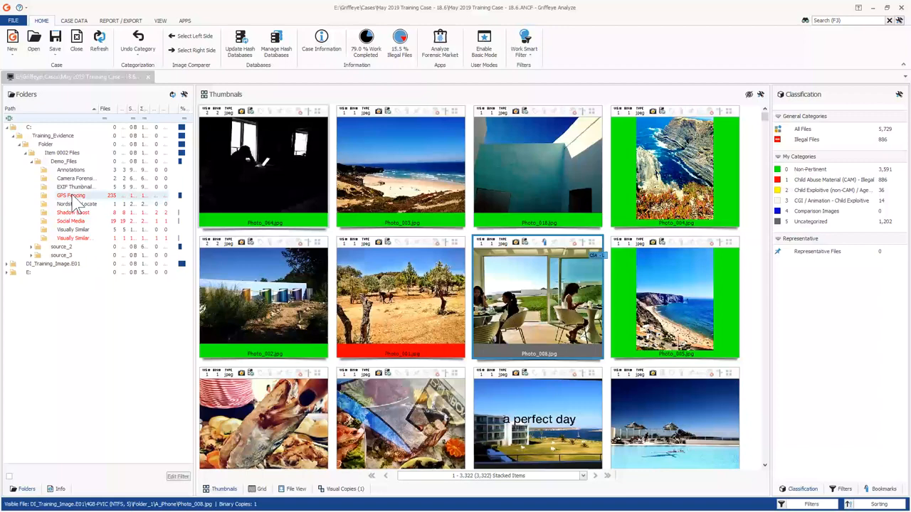
Filter the thumbnails to the GPS Fencing folder, look through its images and clear the filter.
click(70, 196)
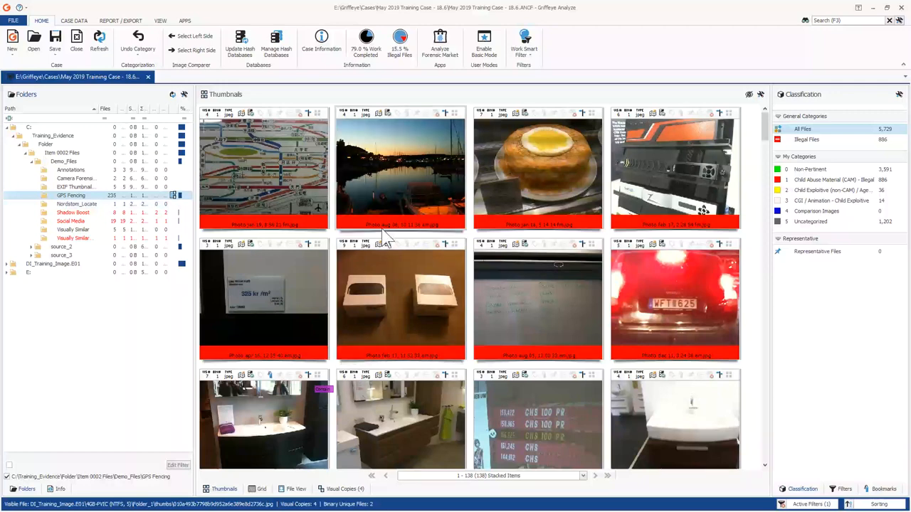
scroll(381, 242, down, 3)
scroll(370, 249, up, 3)
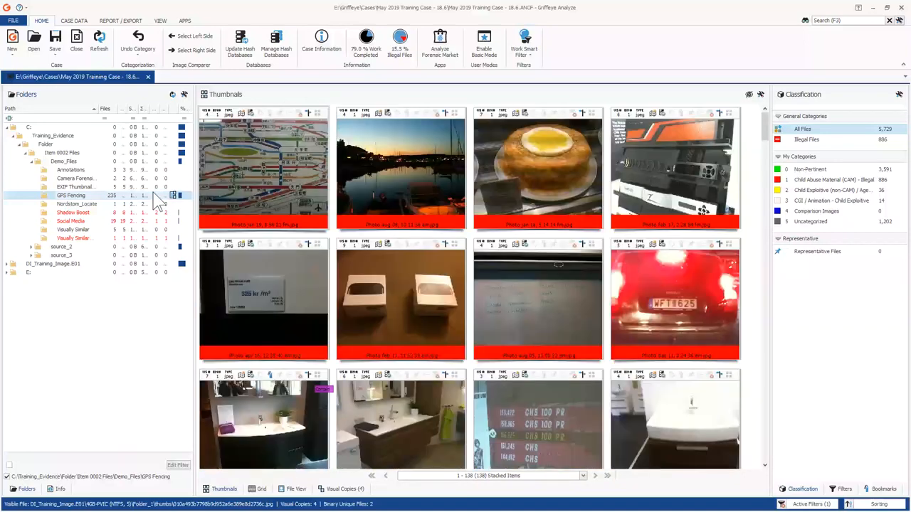
click(780, 504)
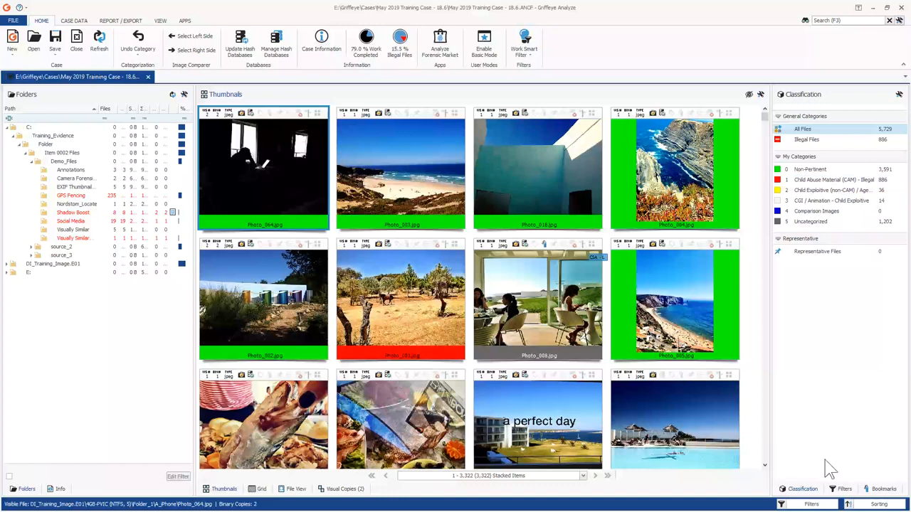
Widen the Classification panel and assign Photo_064.jpg to category 2, Child Exploitive (non-CAM) / Age Difficult.
drag(769, 421, 760, 419)
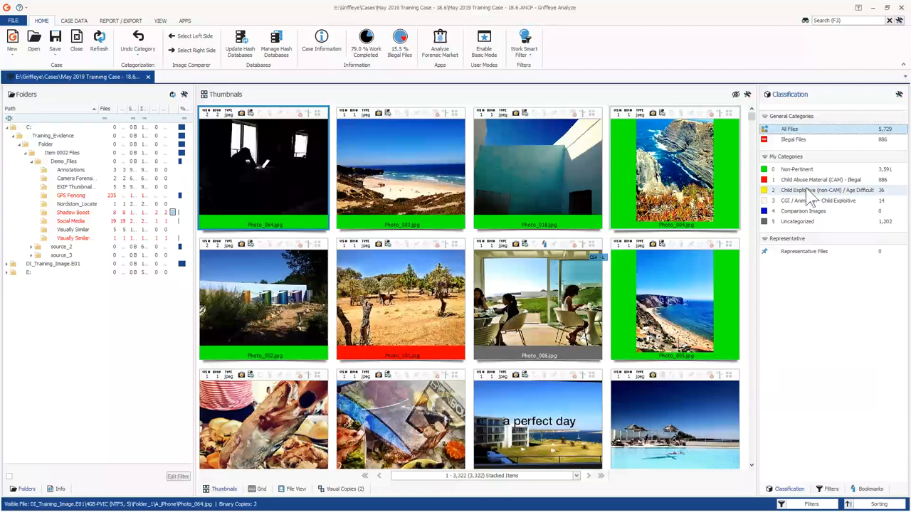
click(382, 186)
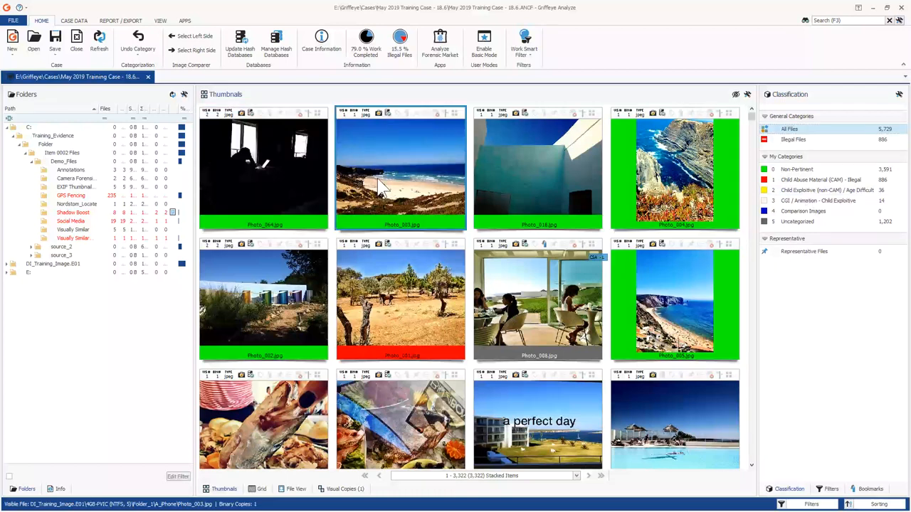
click(288, 194)
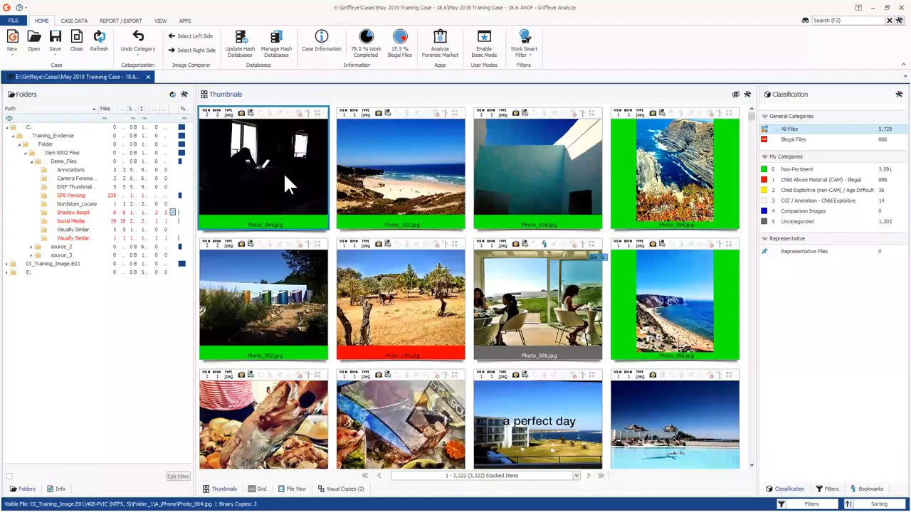
key(2)
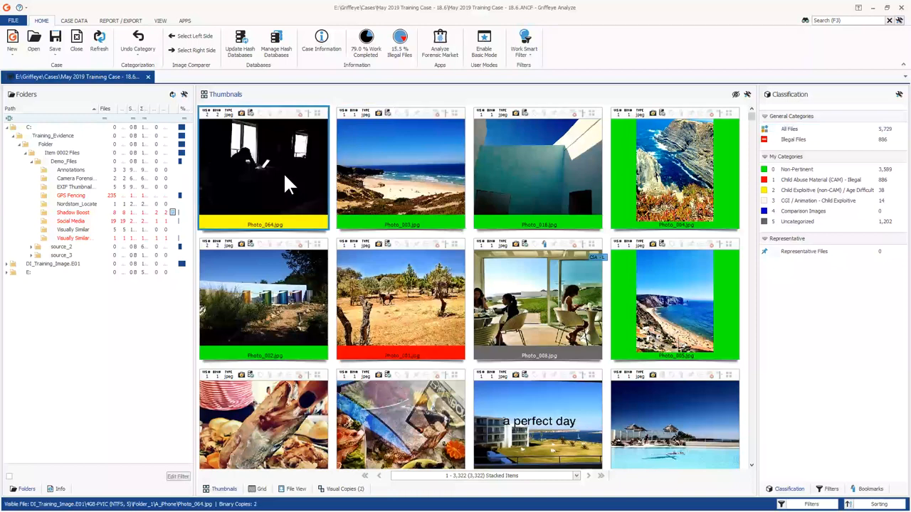
Categorize the successive photos from Photo_003.jpg up to Photo_017.jpg, giving Photo_004.jpg category 4 and the others a mix of categories 1, 2 and 3.
click(440, 187)
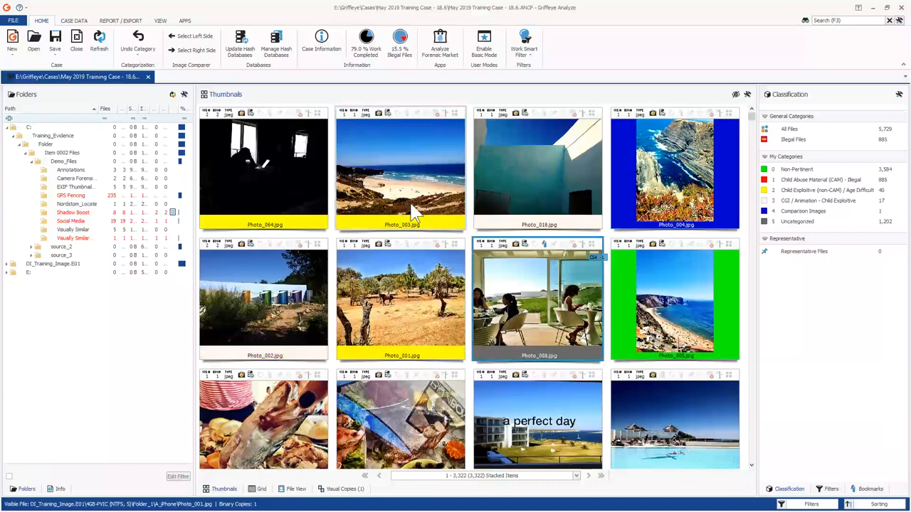
key(1)
key(2)
key(3)
key(2)
key(1)
key(2)
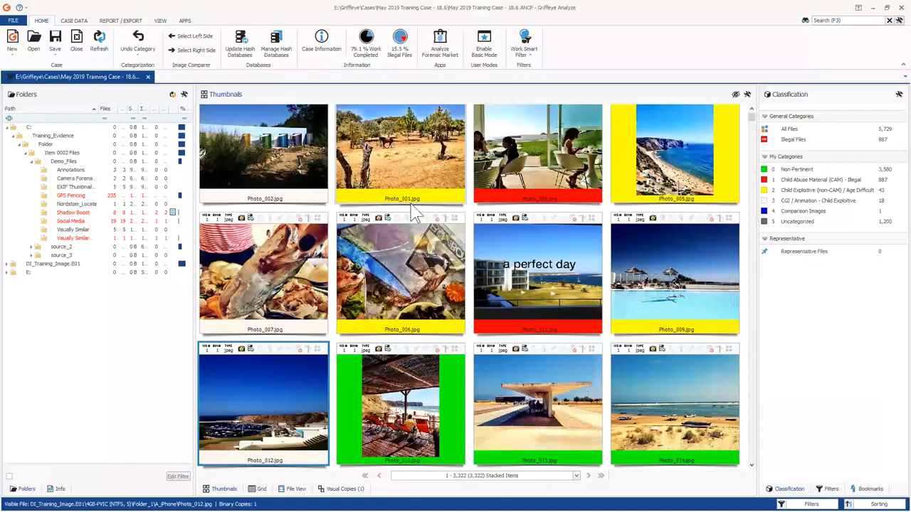
key(3)
key(2)
key(1)
key(2)
key(3)
key(2)
key(1)
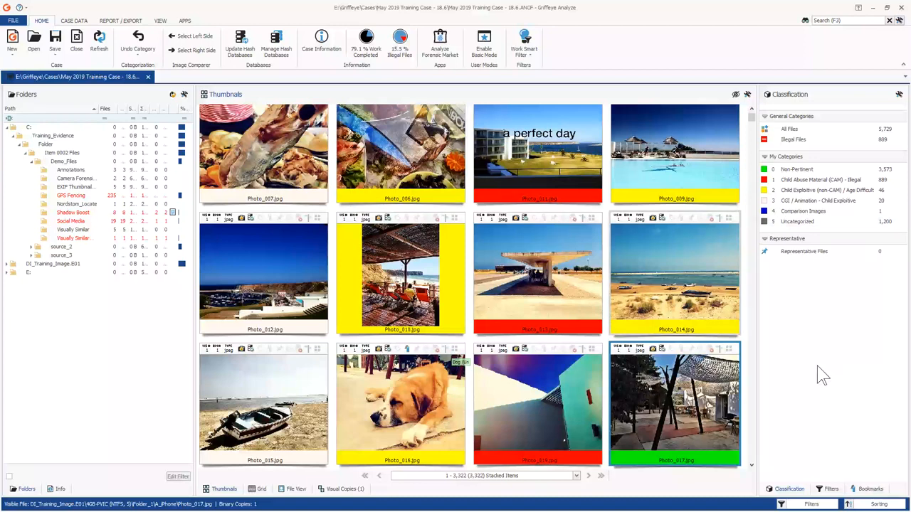
Look over the available filters and the case bookmarks, checking the options for the Documents bookmark and the File Types folder.
click(831, 489)
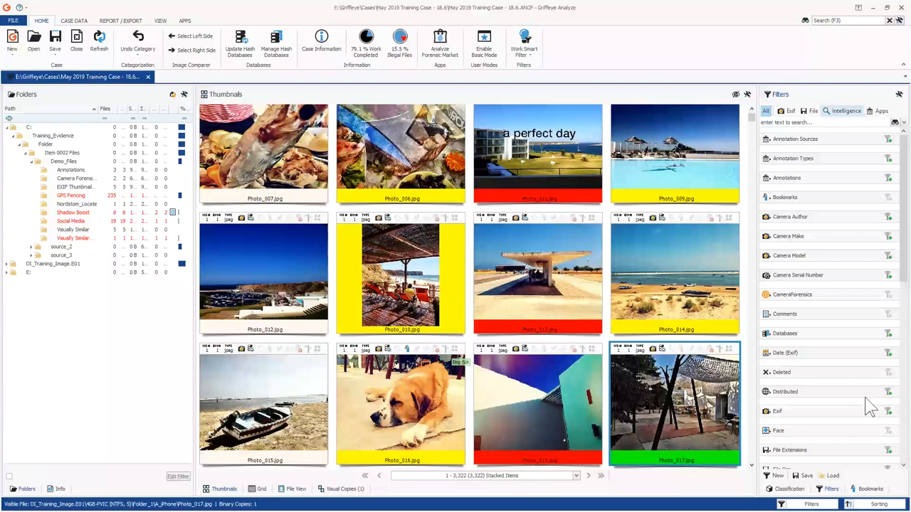
click(869, 489)
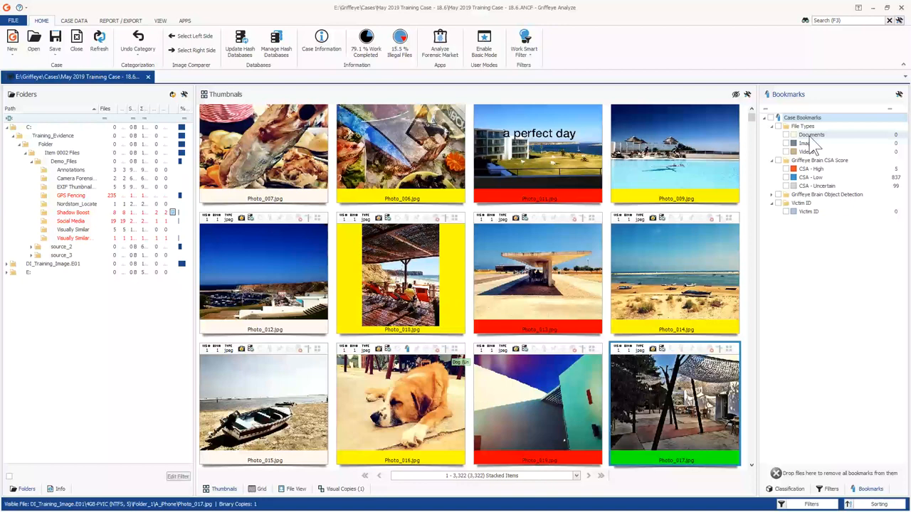
right_click(813, 145)
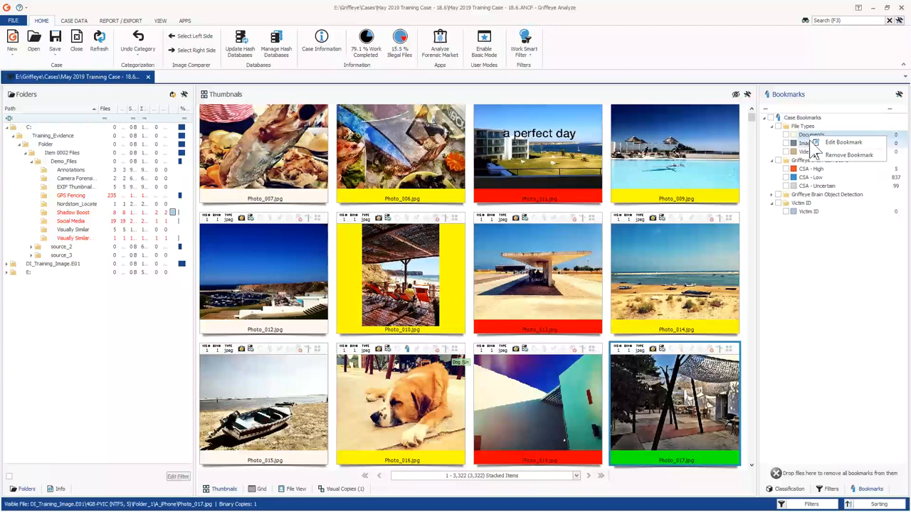
right_click(813, 127)
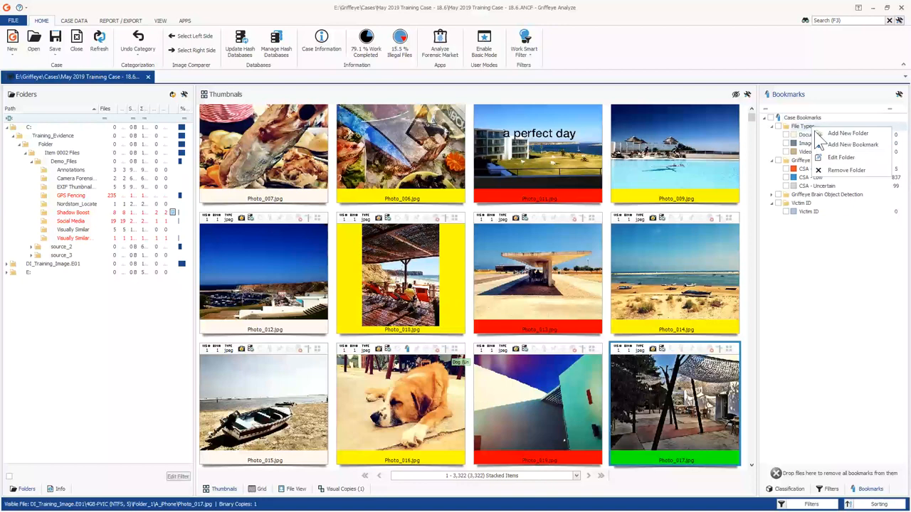
click(812, 126)
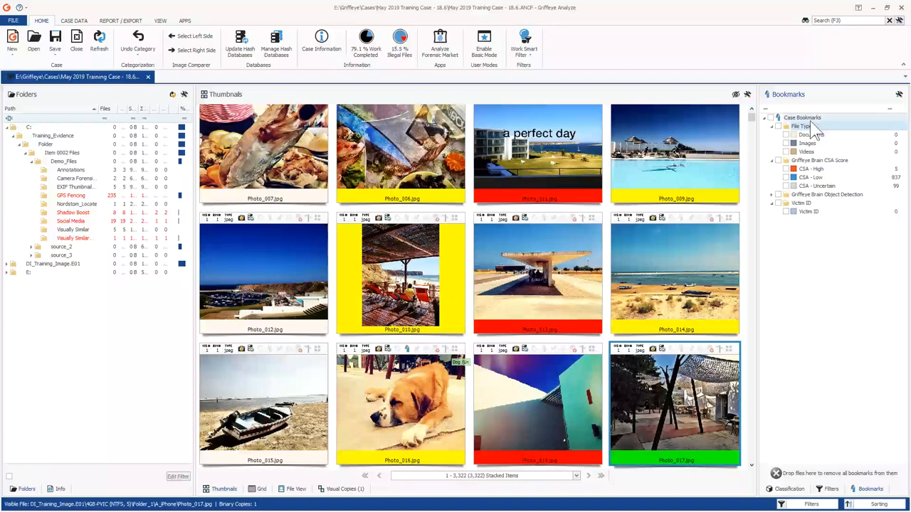
Filter the thumbnails to the CSA - High bookmark and inspect the matching images, including the first and last.
click(785, 170)
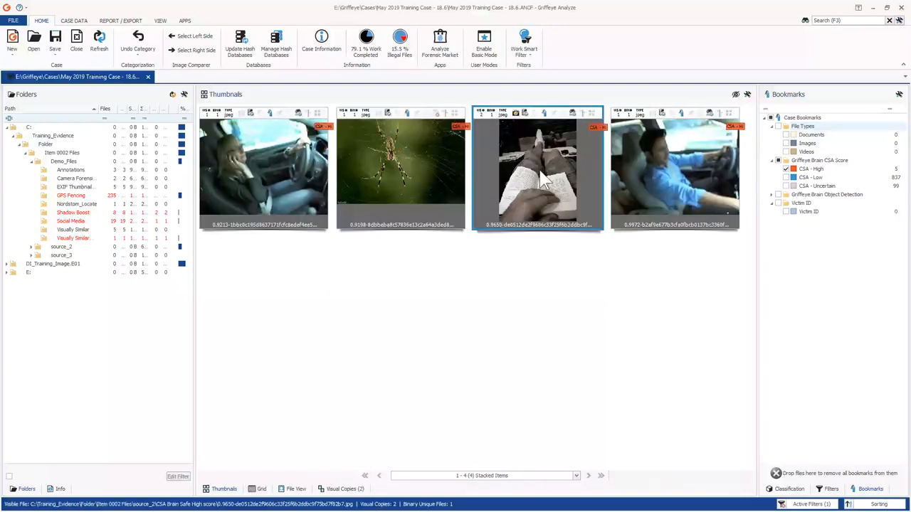
click(288, 175)
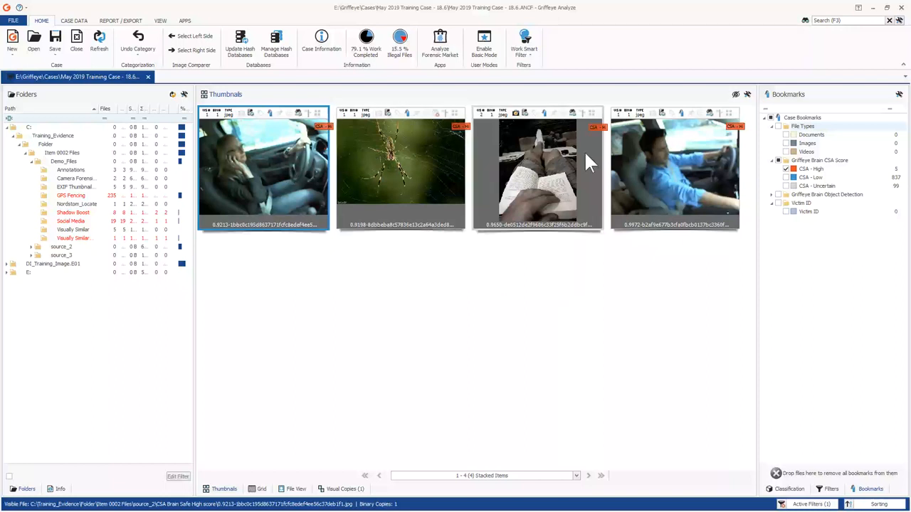
click(646, 158)
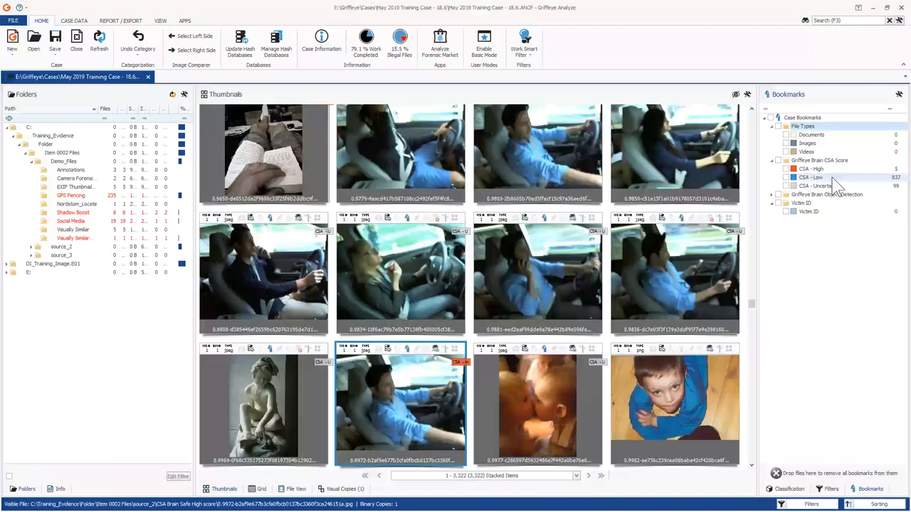
Filter the thumbnails to the CSA - Low bookmark, browse the images, clear the filter and return to the classification categories.
click(785, 177)
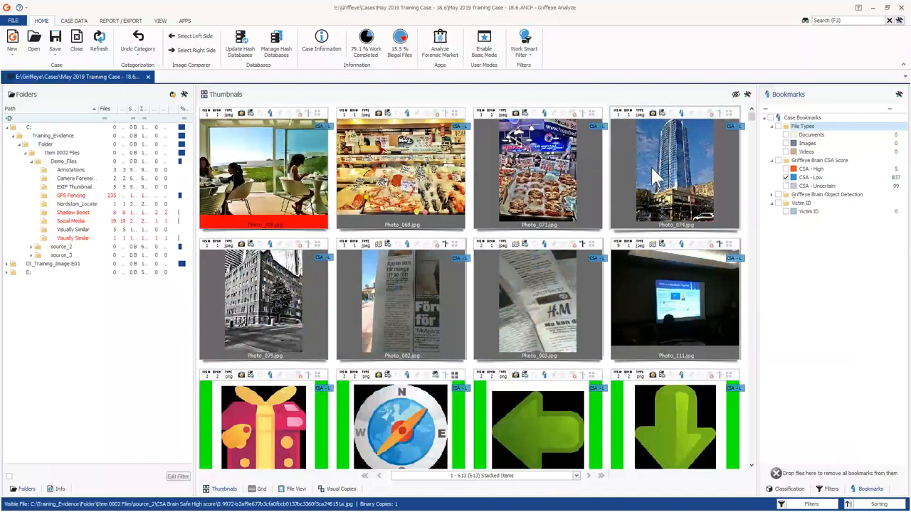
scroll(430, 388, down, 3)
scroll(427, 399, down, 1)
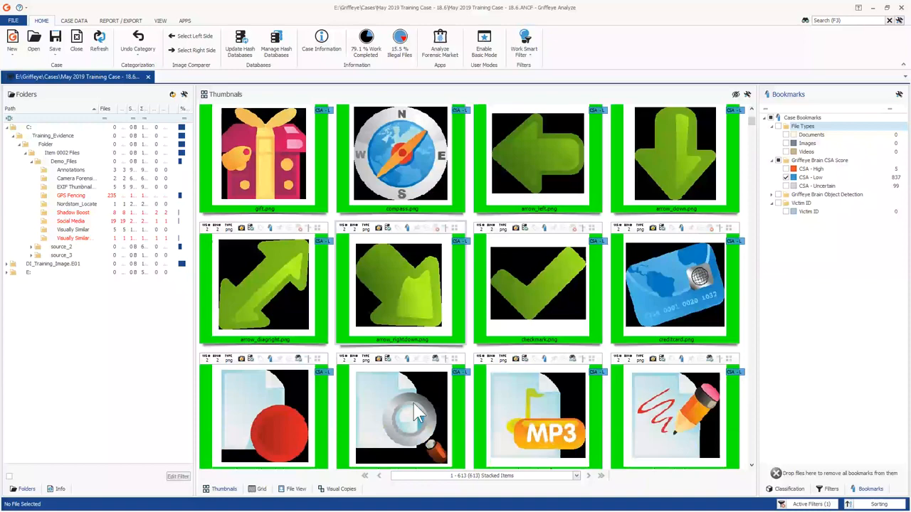
scroll(416, 415, down, 3)
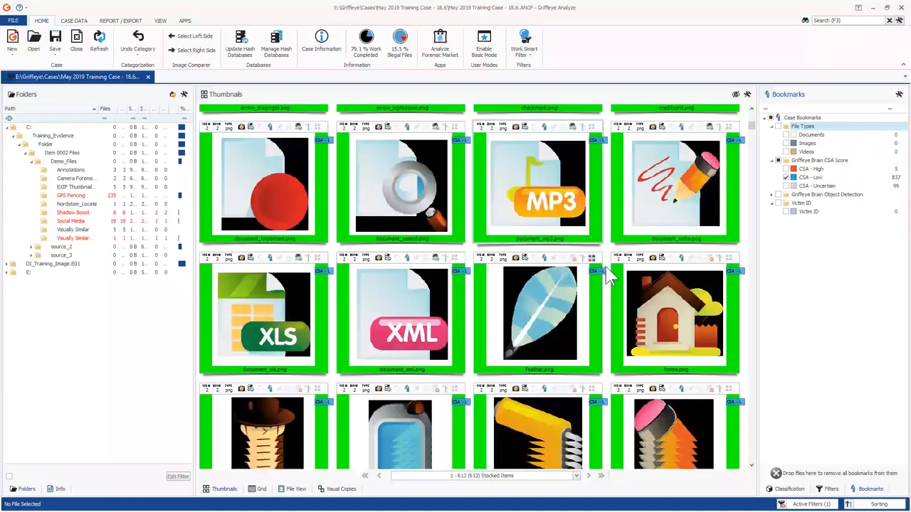
click(785, 177)
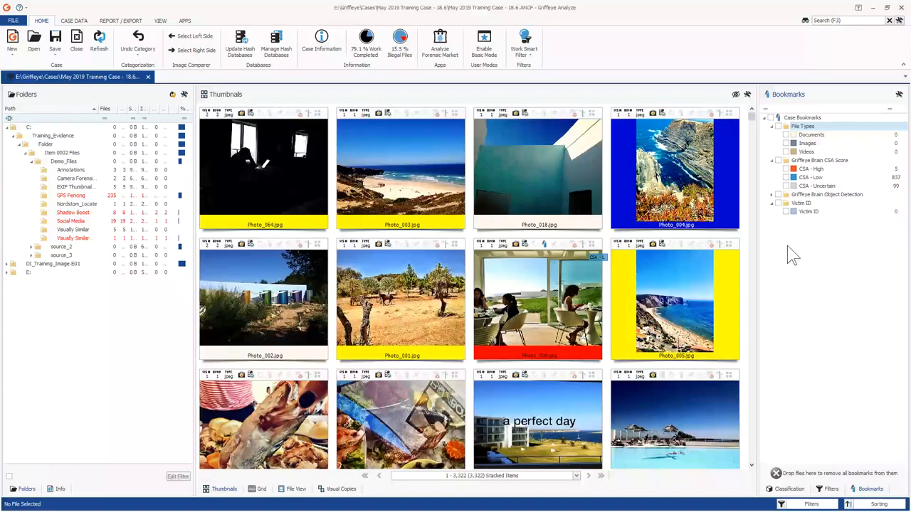
click(793, 489)
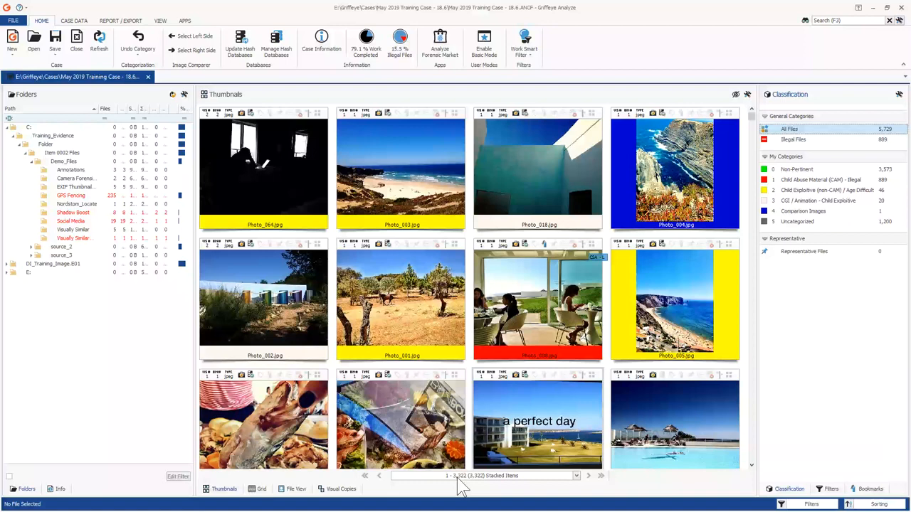
Select Photo_002.jpg and review the Exif, File, Intelligence and Apps filter groups, expanding the File Size and Face filters.
click(224, 295)
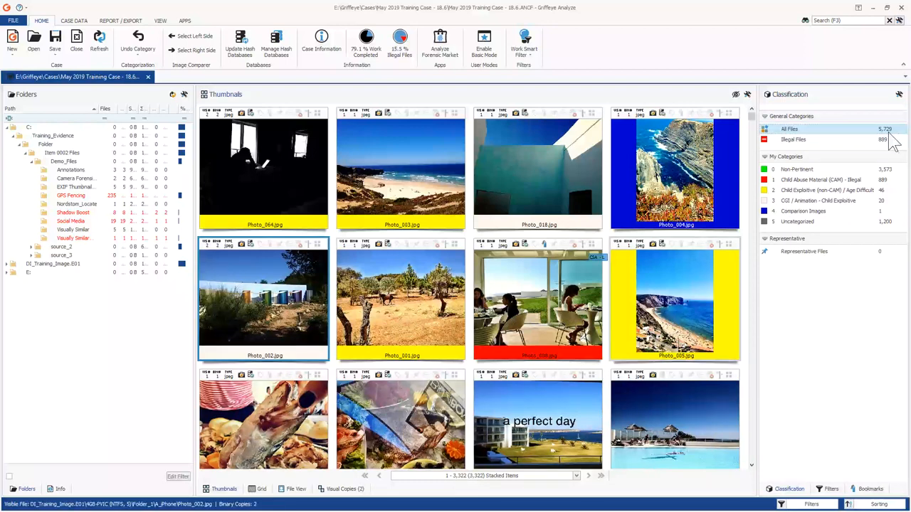
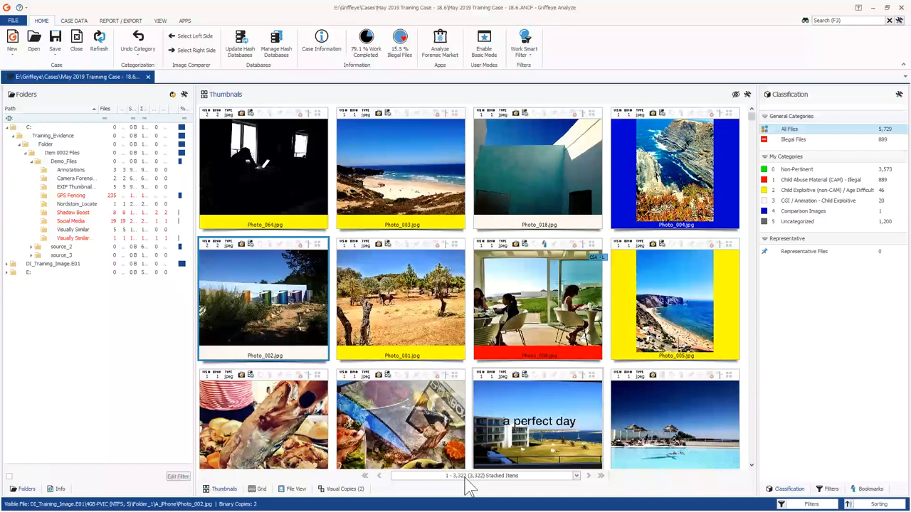
click(828, 489)
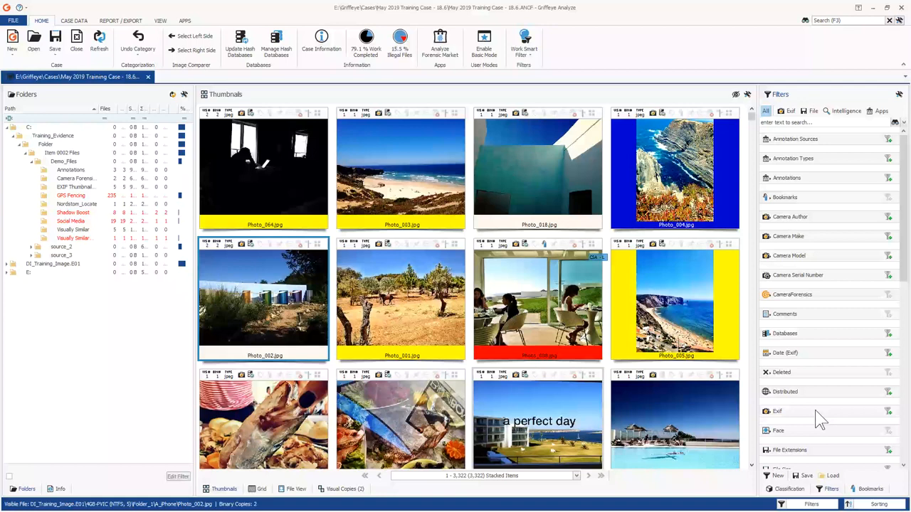
click(789, 115)
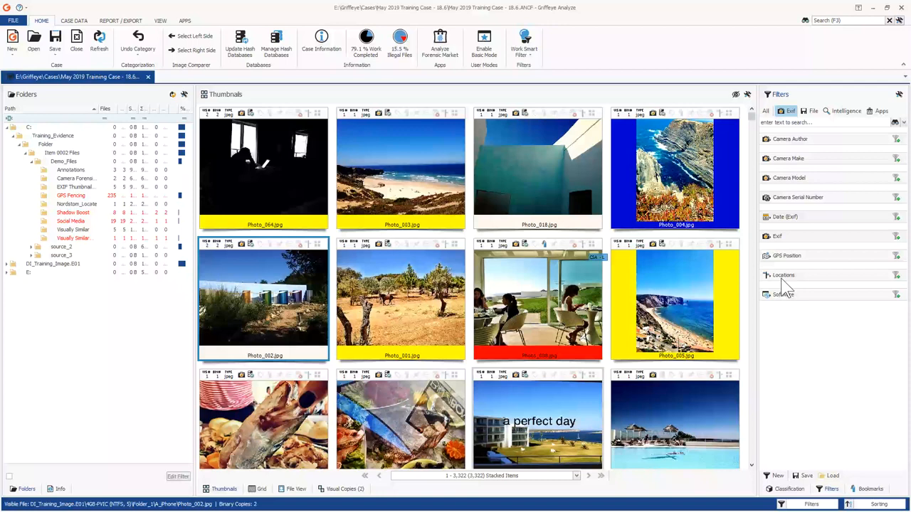
click(810, 111)
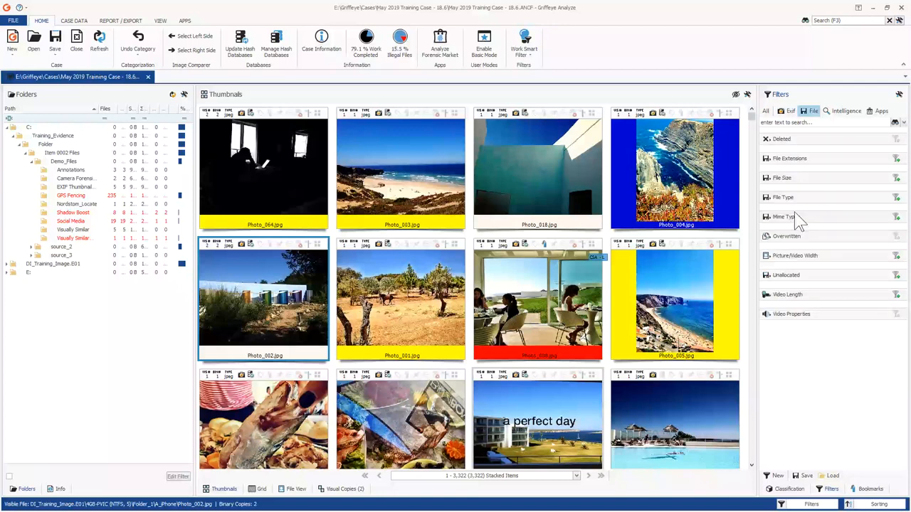
click(769, 179)
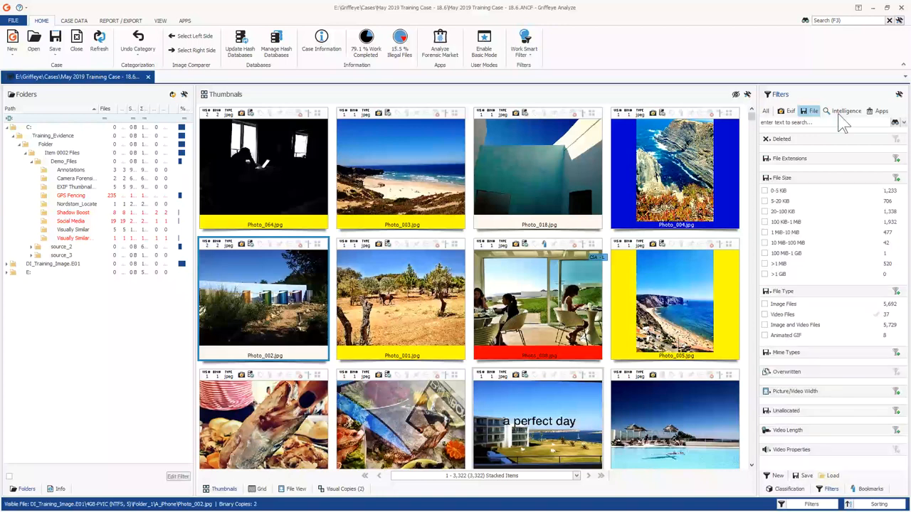
click(844, 111)
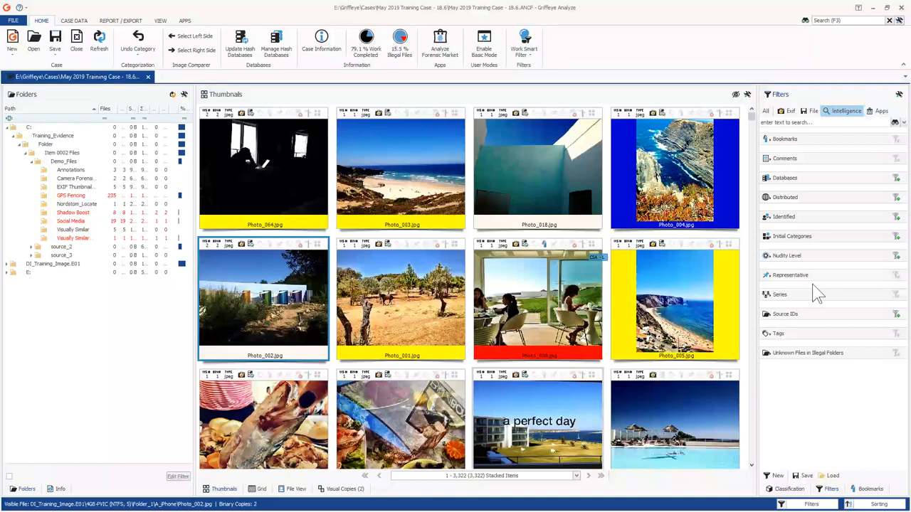
click(880, 111)
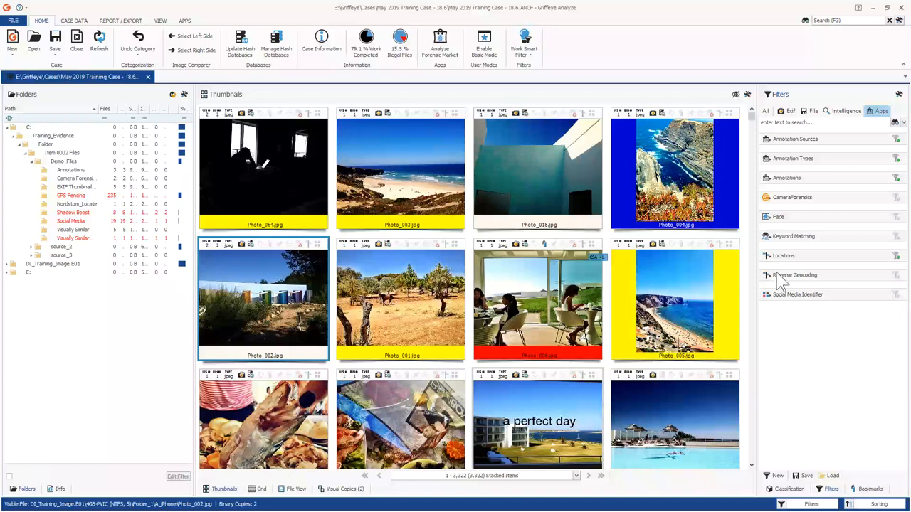
click(767, 218)
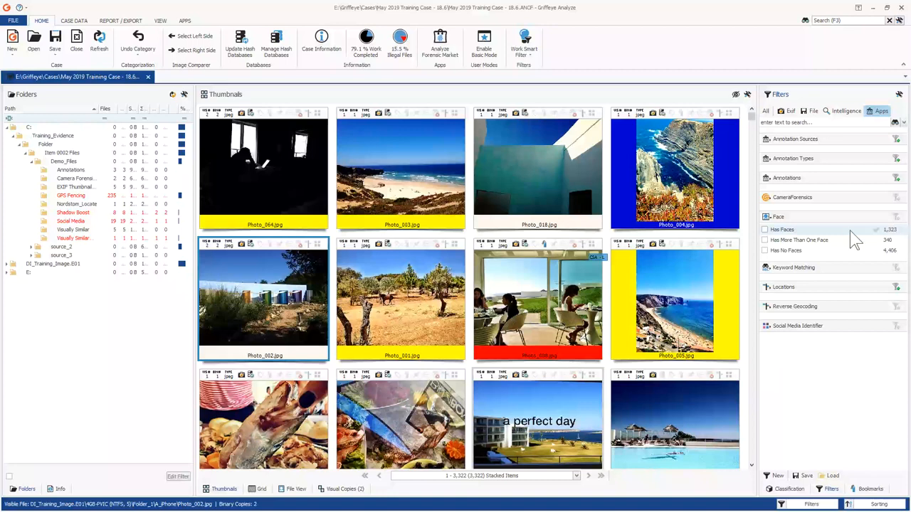
Filter the thumbnails to the Apple camera make, browse the matching photos with their file information displayed, and clear the filter.
click(788, 111)
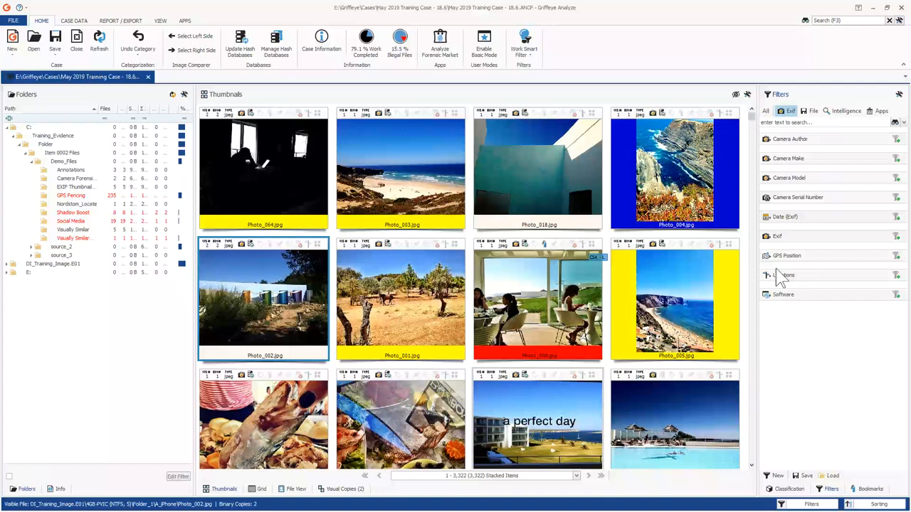
click(769, 159)
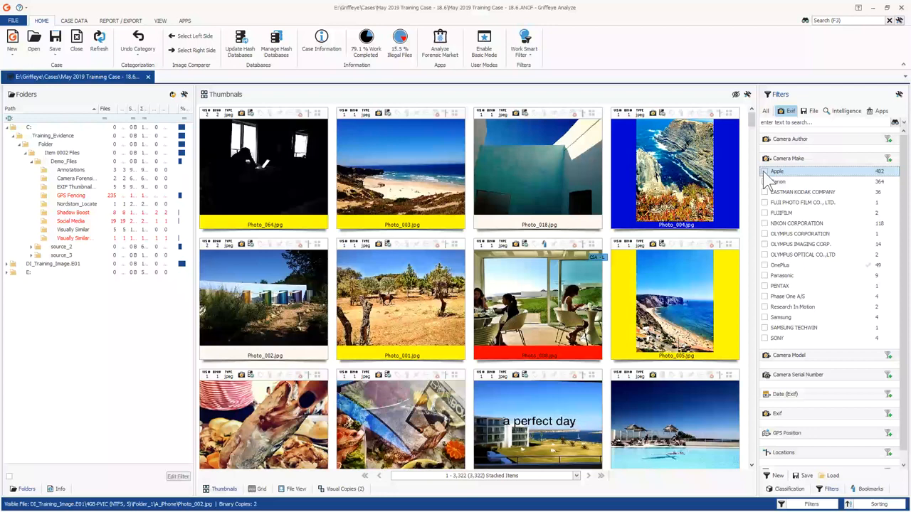
click(764, 172)
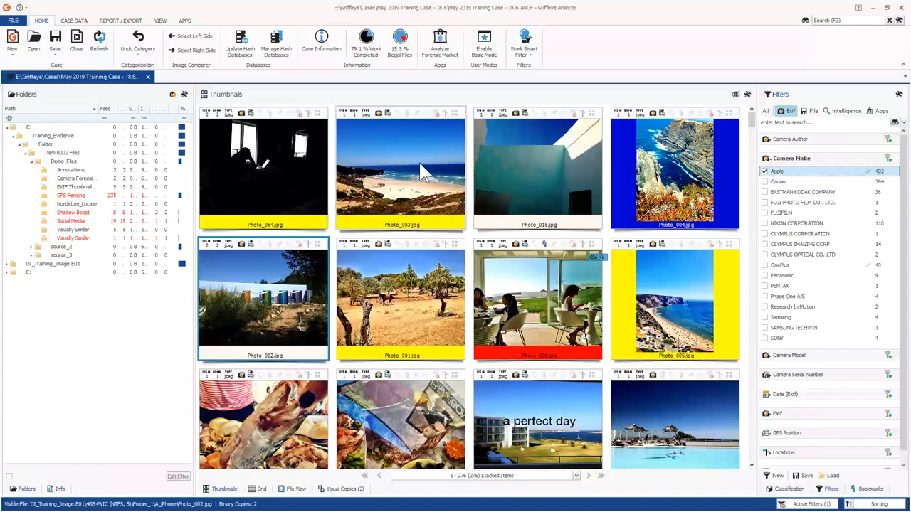
click(57, 490)
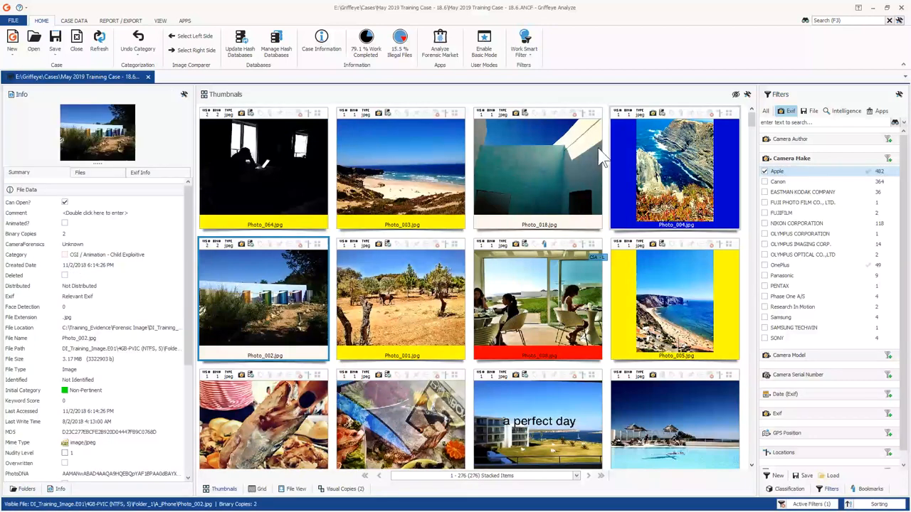
mouse_move(242, 120)
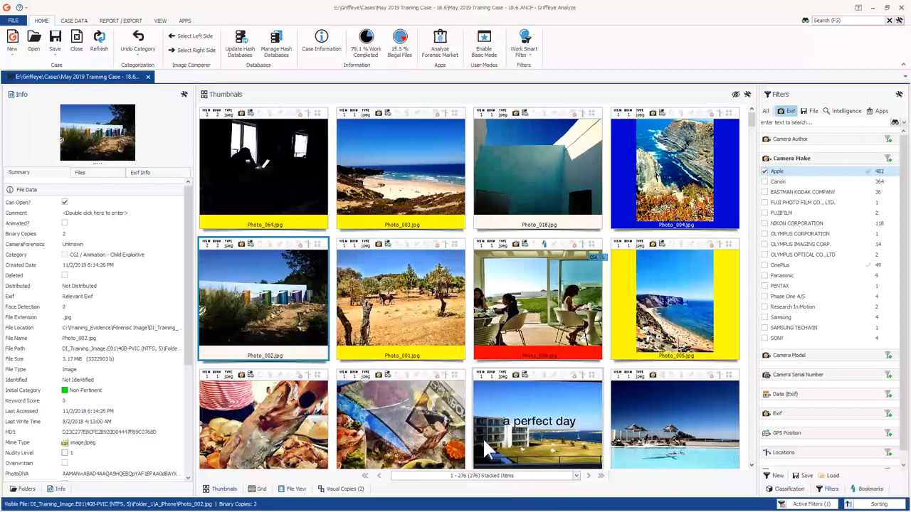
scroll(483, 437, down, 5)
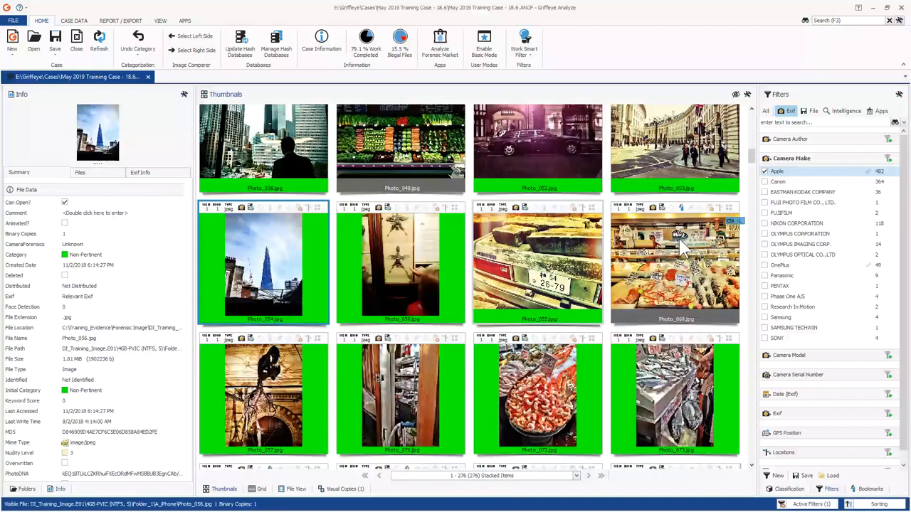
click(779, 173)
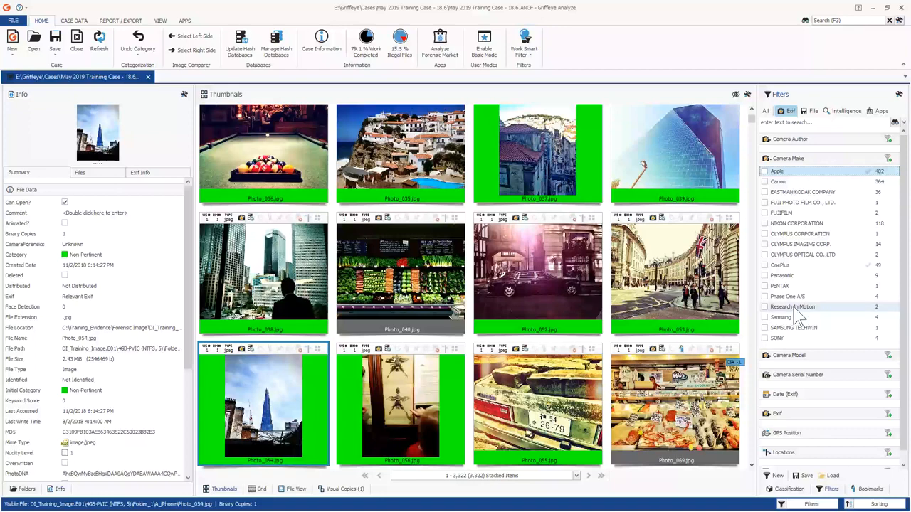
Filter the thumbnails to the OnePlus camera make and open the GPS map for IMG_20180407_105926_Bokeh.jpg.
click(764, 265)
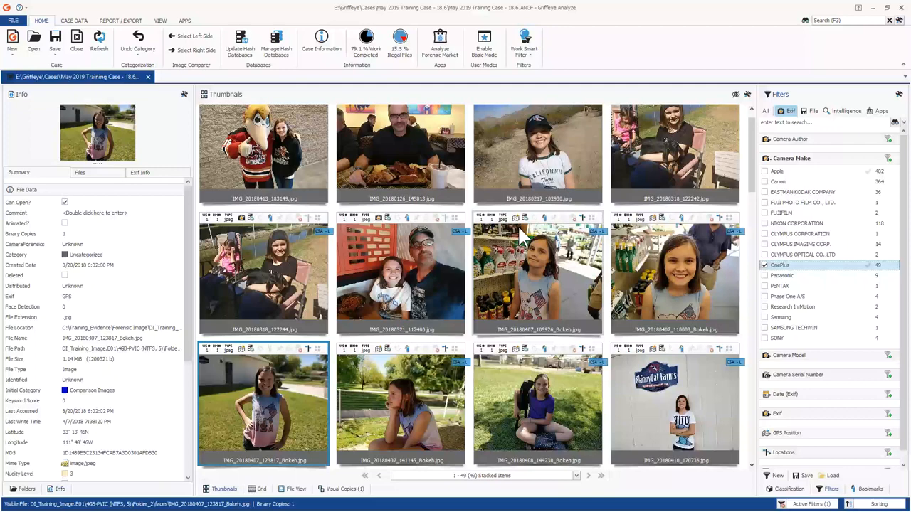
mouse_move(518, 235)
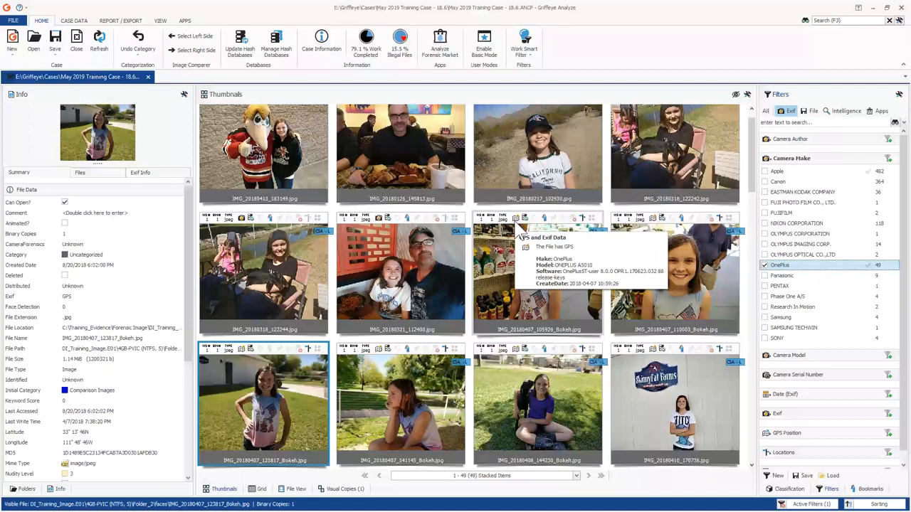
click(515, 219)
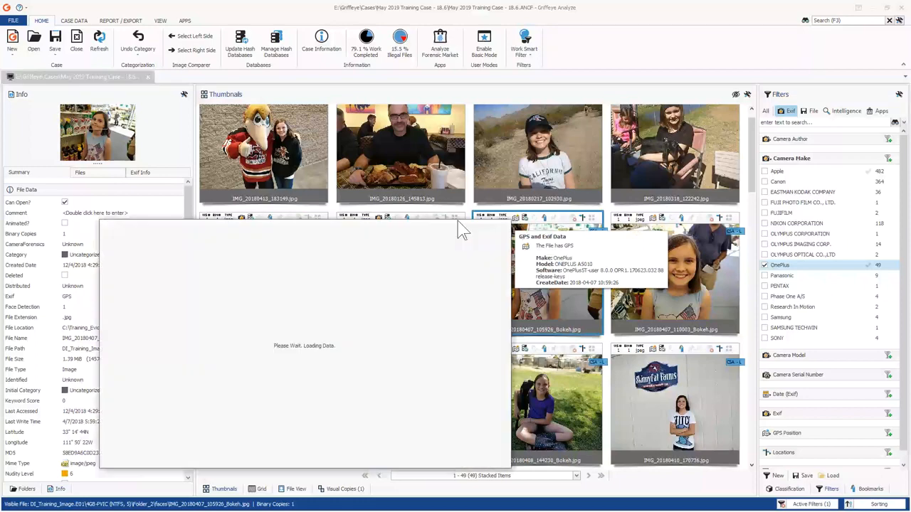
drag(450, 225, 538, 185)
Switch the photo's GPS map to the offline World shape file, examine the plotted location and close the map.
click(338, 201)
mouse_move(340, 213)
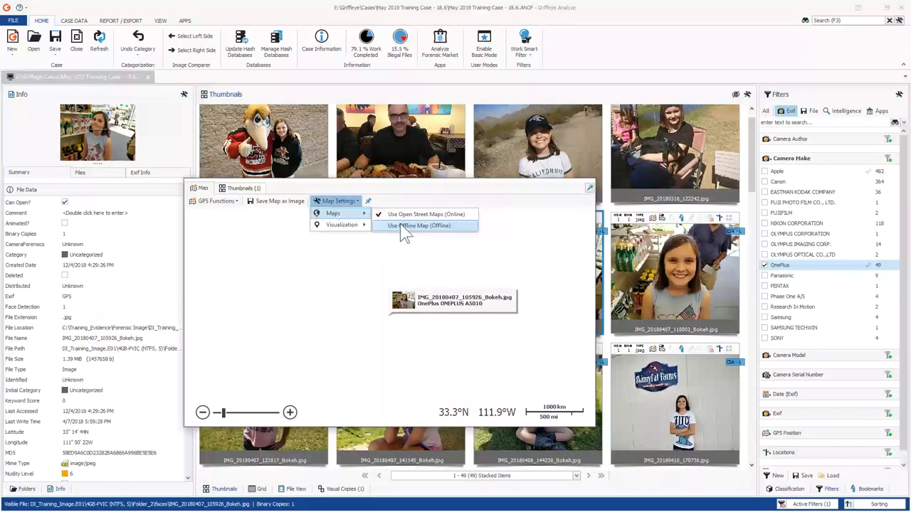
click(402, 227)
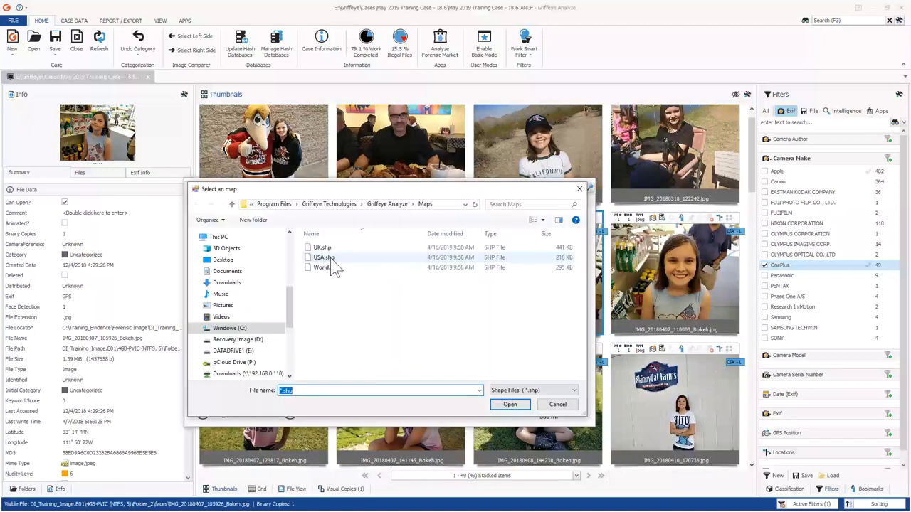
double_click(333, 267)
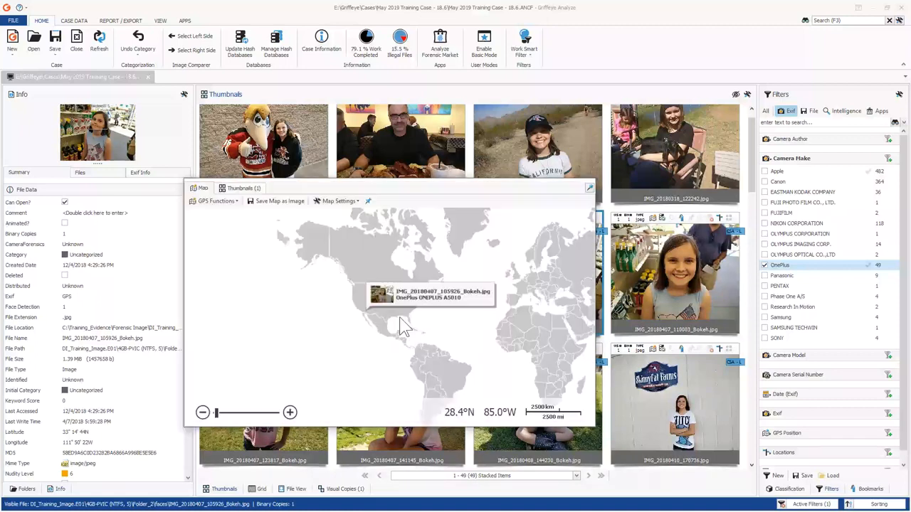
scroll(388, 313, up, 2)
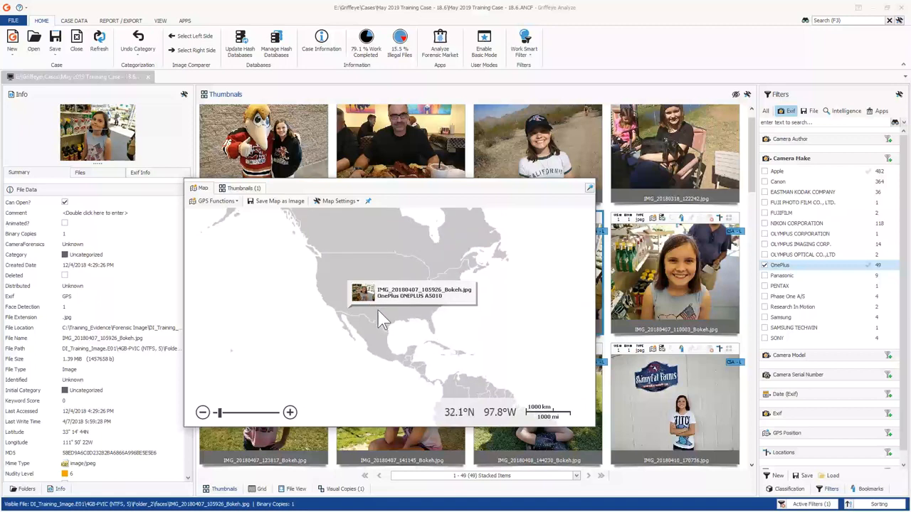
drag(590, 188, 578, 151)
click(578, 151)
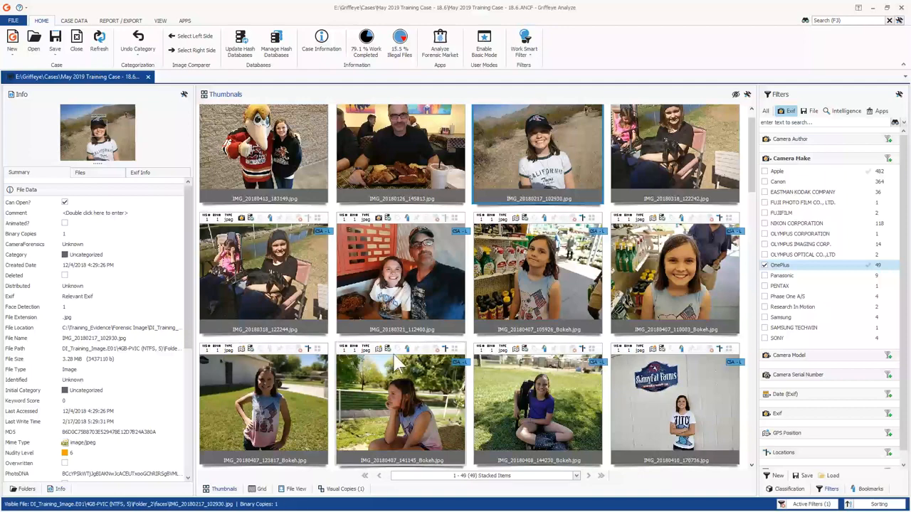
Clear the OnePlus filter and collapse the Camera Make list.
click(764, 265)
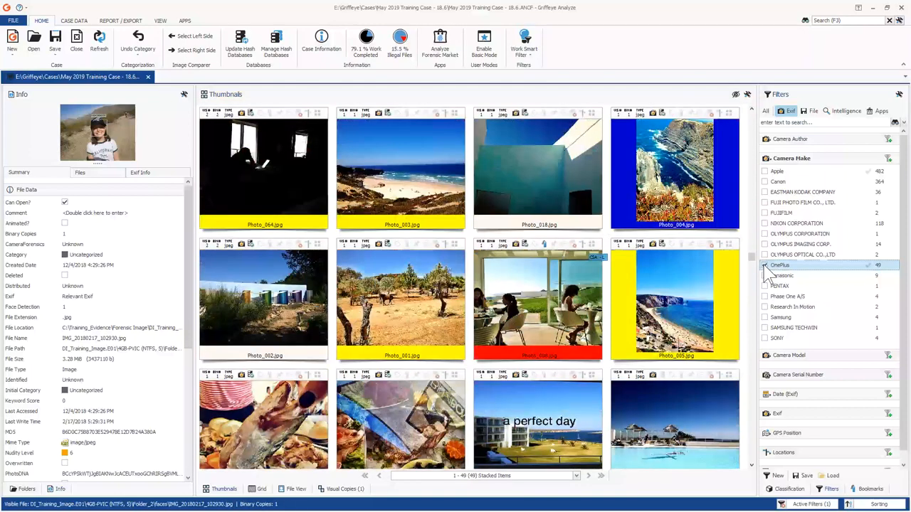
click(764, 265)
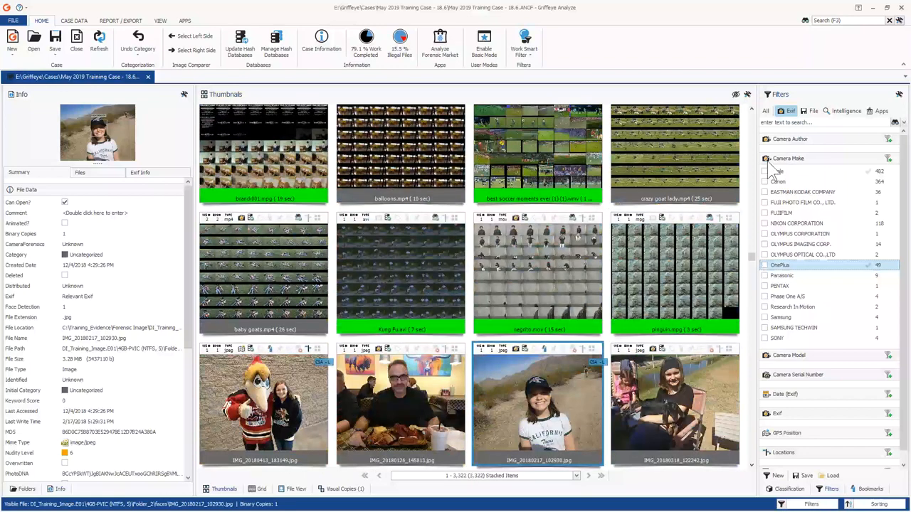
click(770, 160)
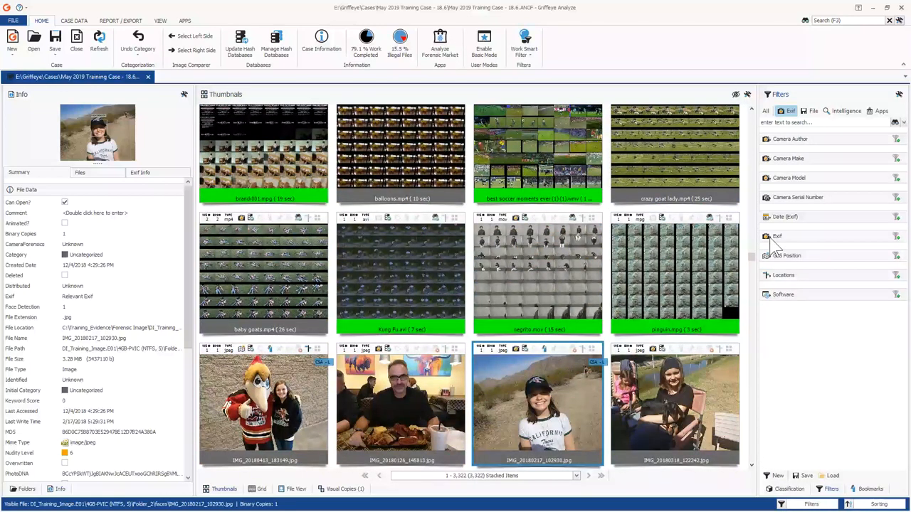
Filter the thumbnails to Exif Thumbnail Mismatch and compare the first result's main image with its embedded Exif thumbnail.
click(775, 237)
click(765, 281)
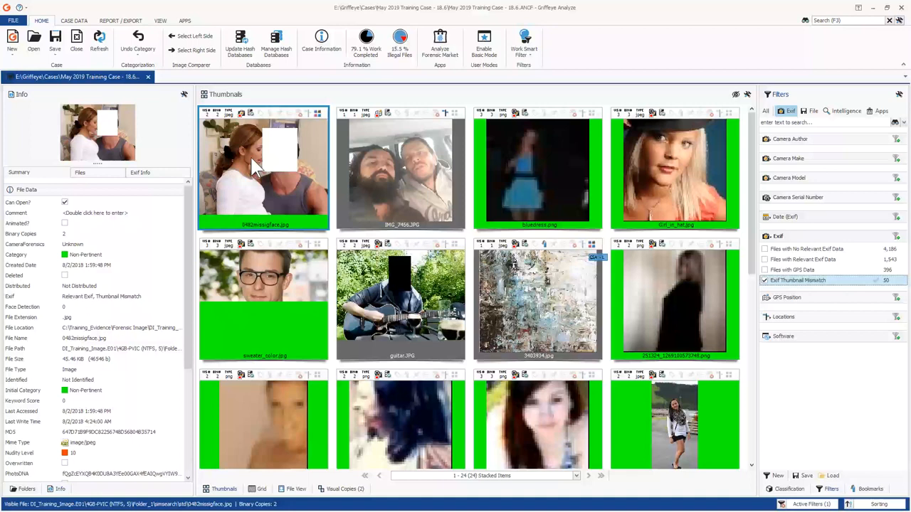
mouse_move(244, 122)
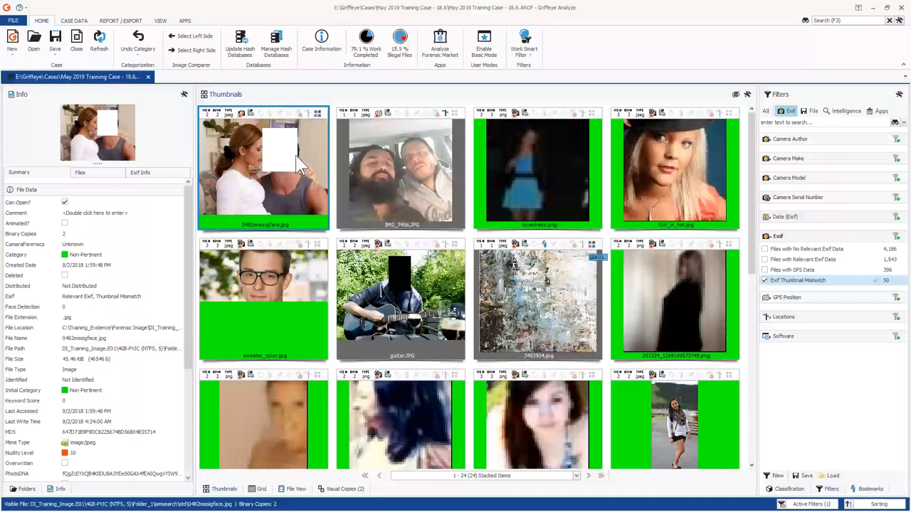
click(243, 121)
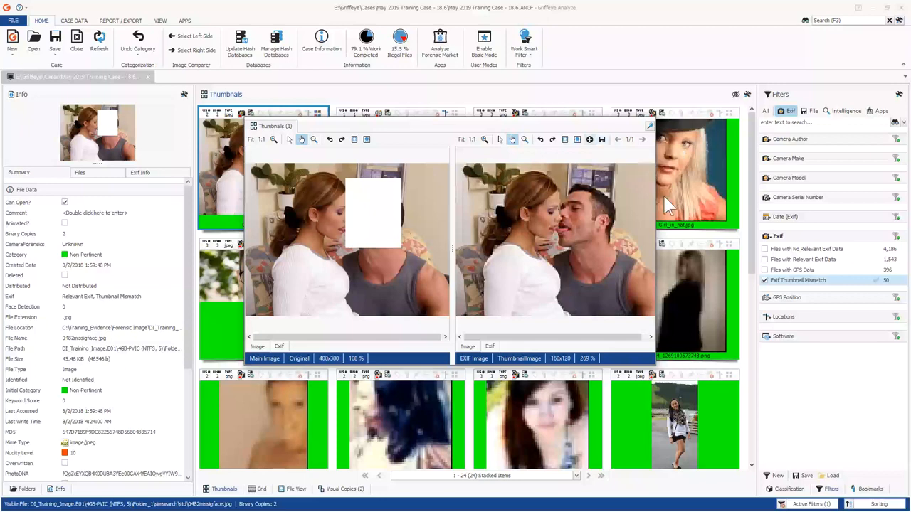
Compare bluedress.png with both of its embedded Exif images, close the comparison and clear the Exif Thumbnail Mismatch filter.
click(518, 123)
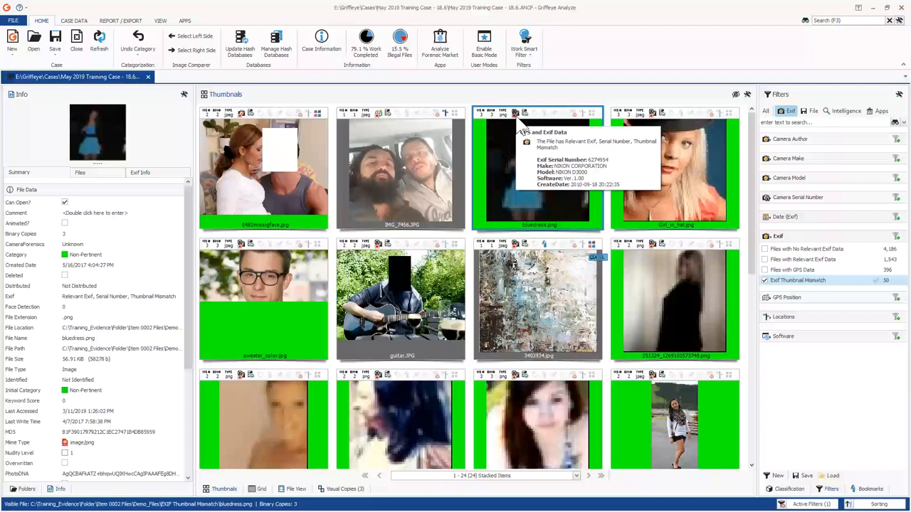
click(517, 122)
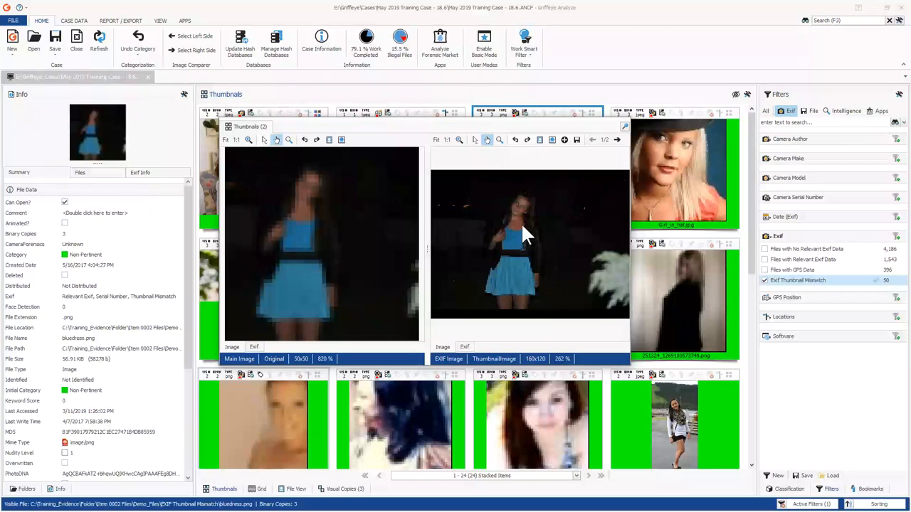
click(617, 139)
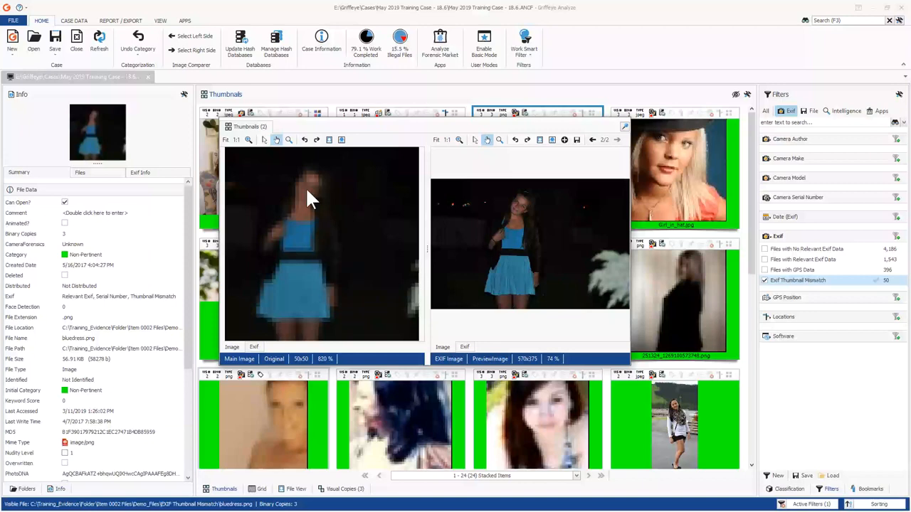
key(Escape)
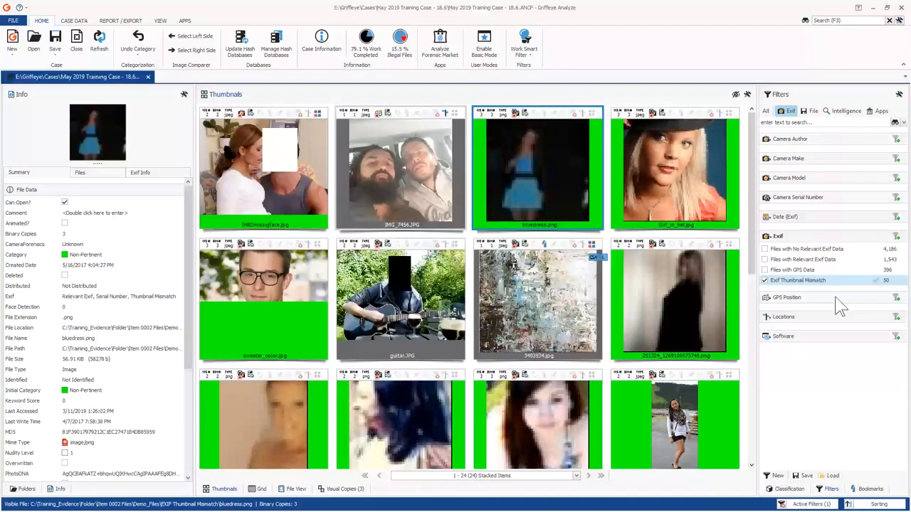
click(765, 280)
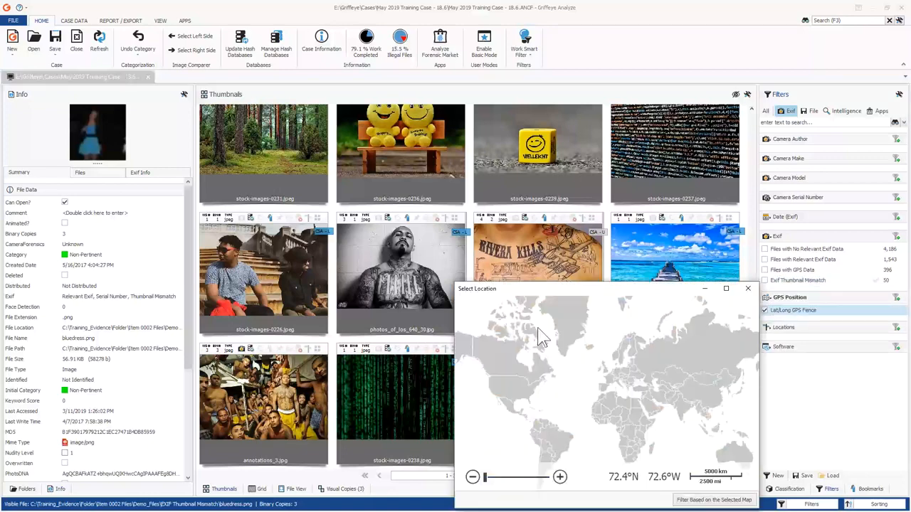
Frame the southwestern United States on the GPS fence map and filter the files based on that area.
drag(558, 286, 479, 170)
scroll(403, 301, up, 5)
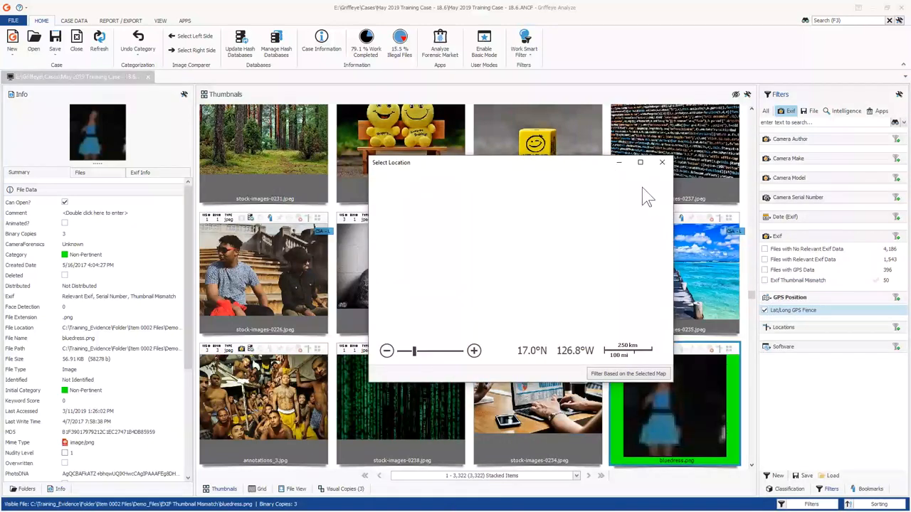
scroll(642, 187, down, 2)
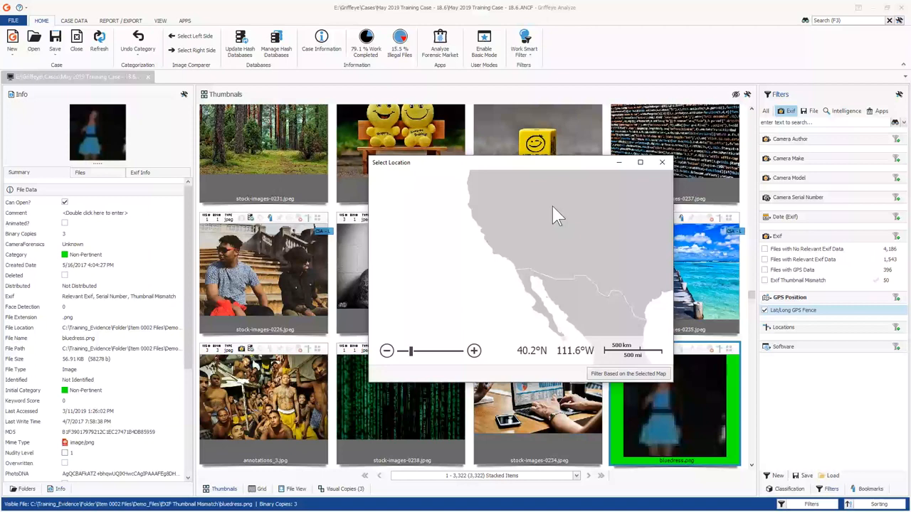
drag(558, 216, 501, 194)
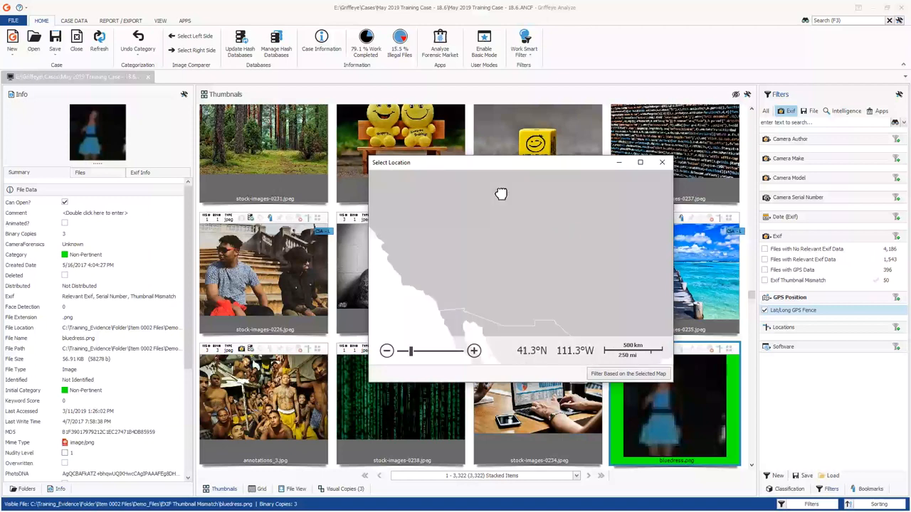
scroll(538, 207, up, 1)
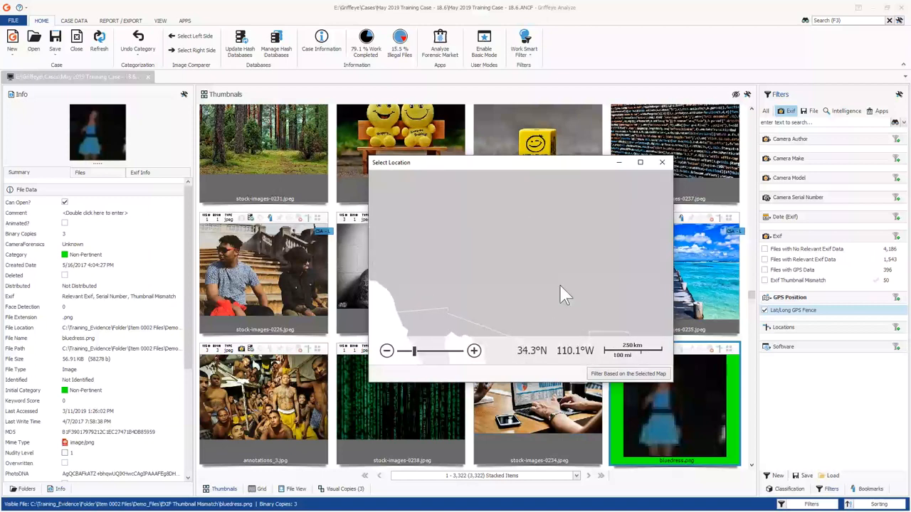
click(607, 374)
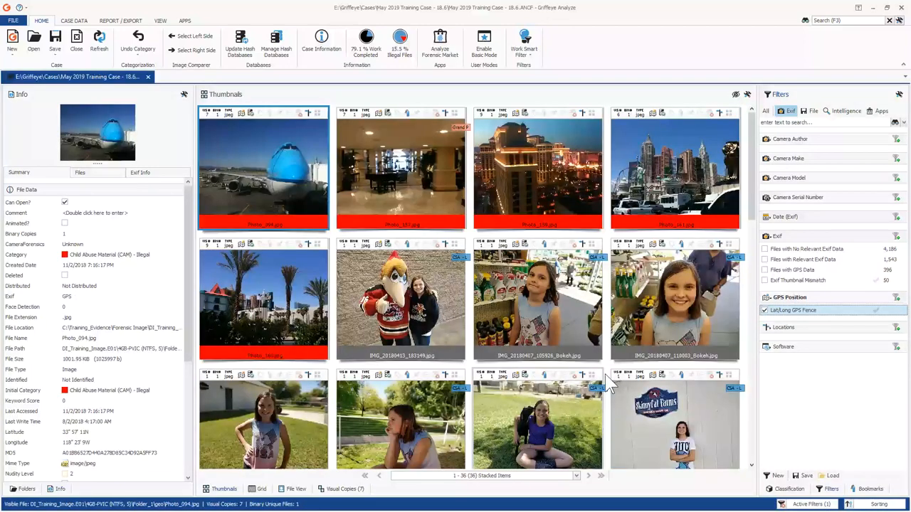
Look through the photos inside the GPS fence and clear the Lat/Long GPS Fence filter.
scroll(587, 246, down, 5)
scroll(585, 246, down, 1)
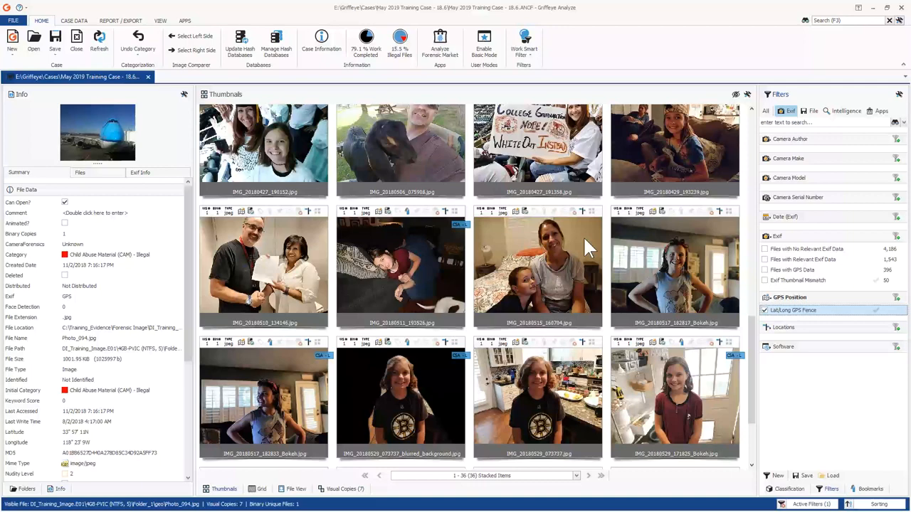
scroll(583, 236, up, 8)
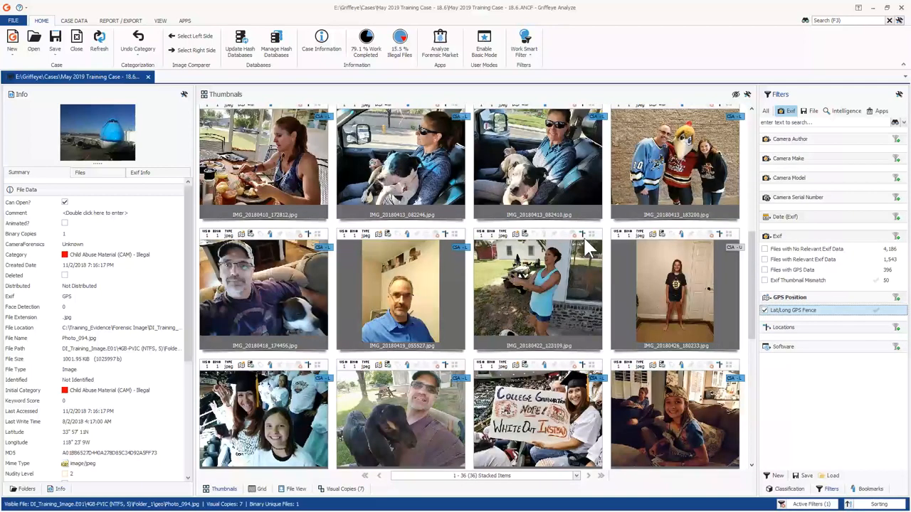
scroll(583, 236, up, 5)
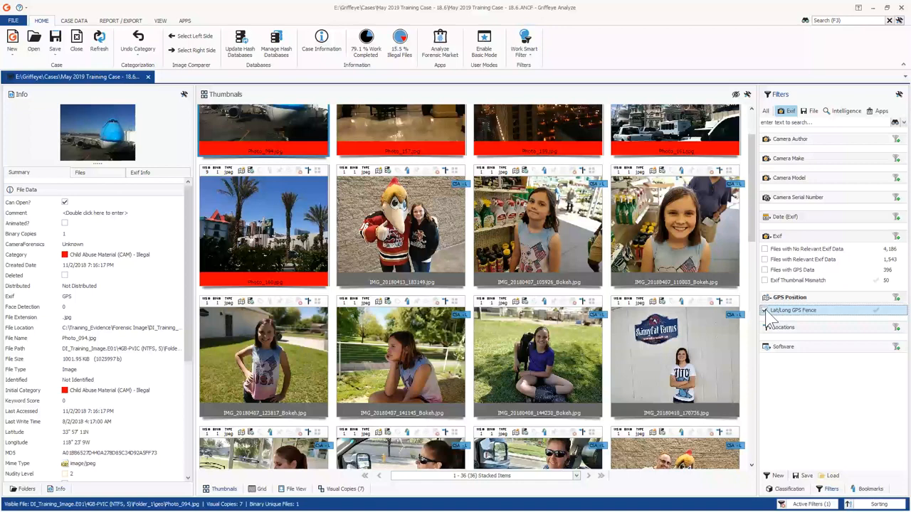
click(765, 312)
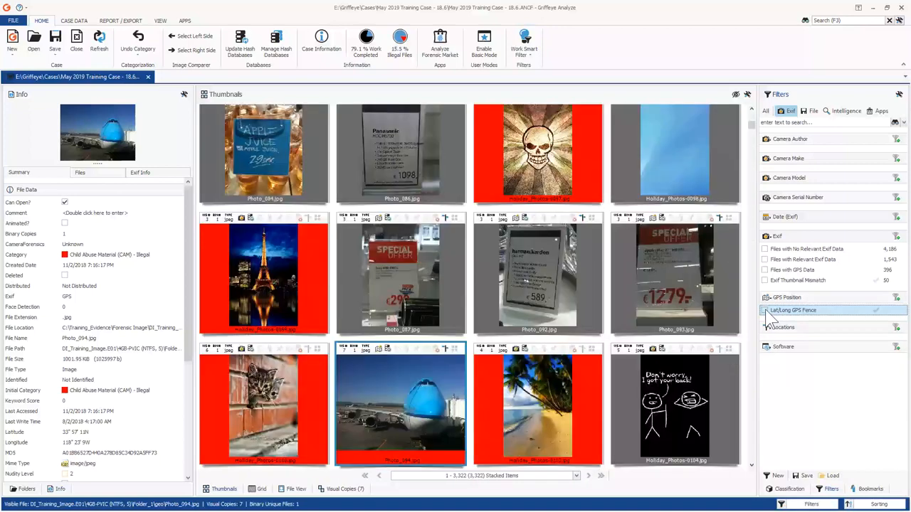
Show the File filters, limit the thumbnails to file sizes of 100 MiB-1 GiB, and clear that size filter.
click(811, 111)
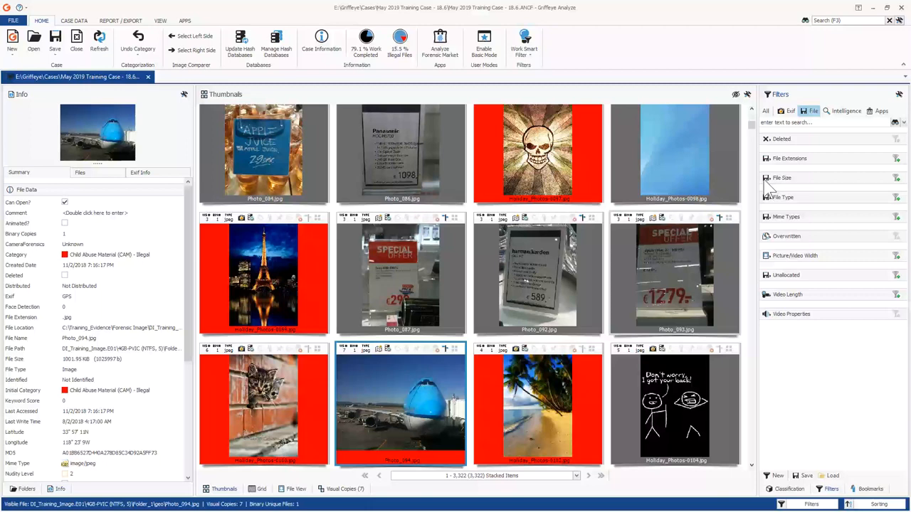
click(768, 179)
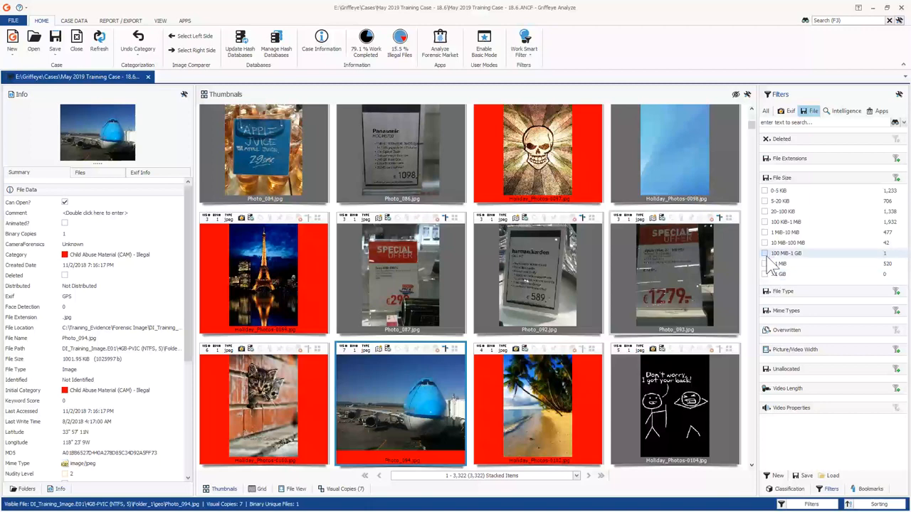
click(768, 257)
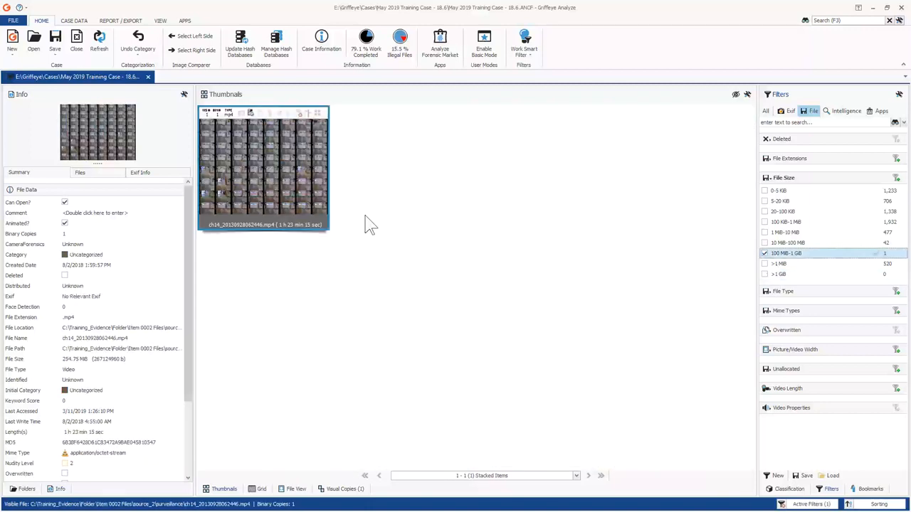
click(765, 255)
Filter the thumbnails by file type to Video Files and return to the first videos in the list.
click(768, 291)
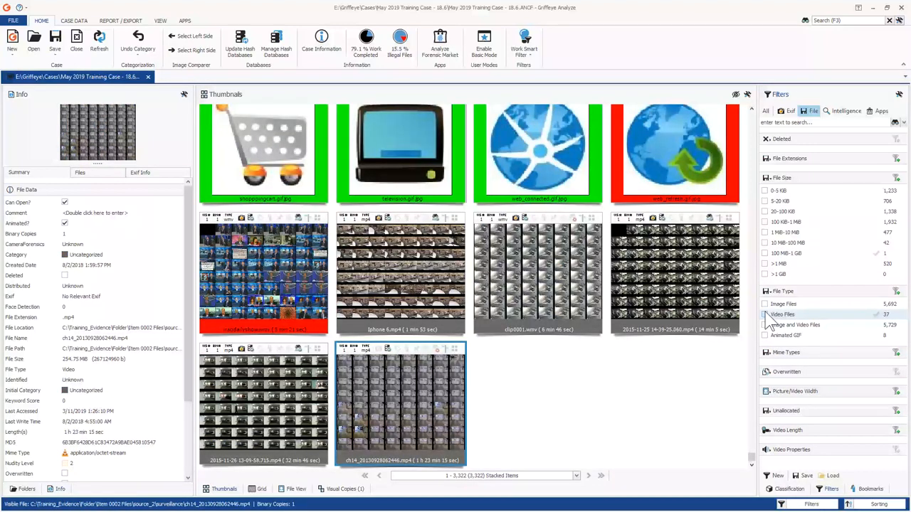
click(766, 315)
click(766, 316)
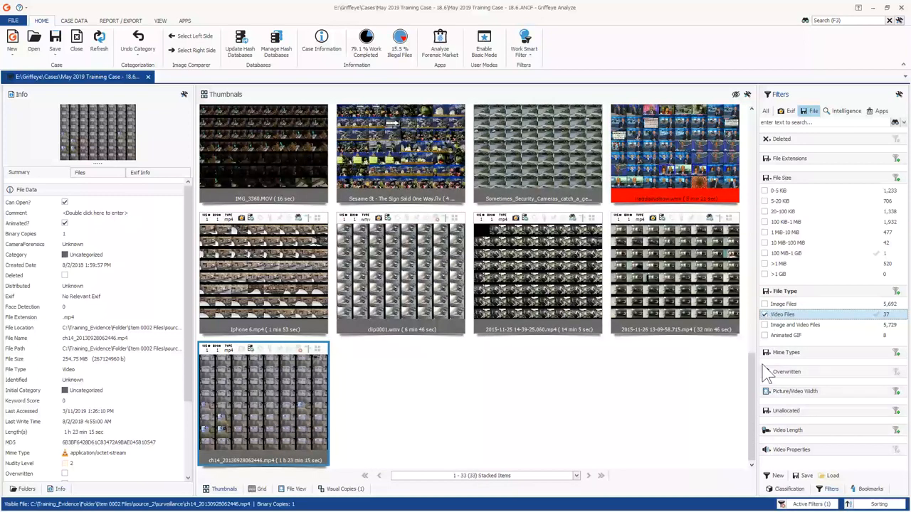
drag(751, 375, 748, 131)
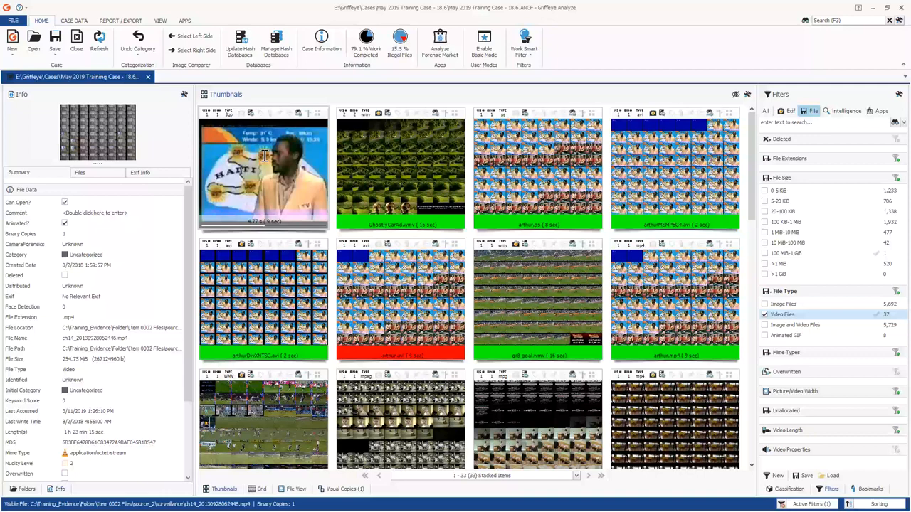
Examine the video options in the import settings for adding more files, and close the dialog without importing.
click(12, 44)
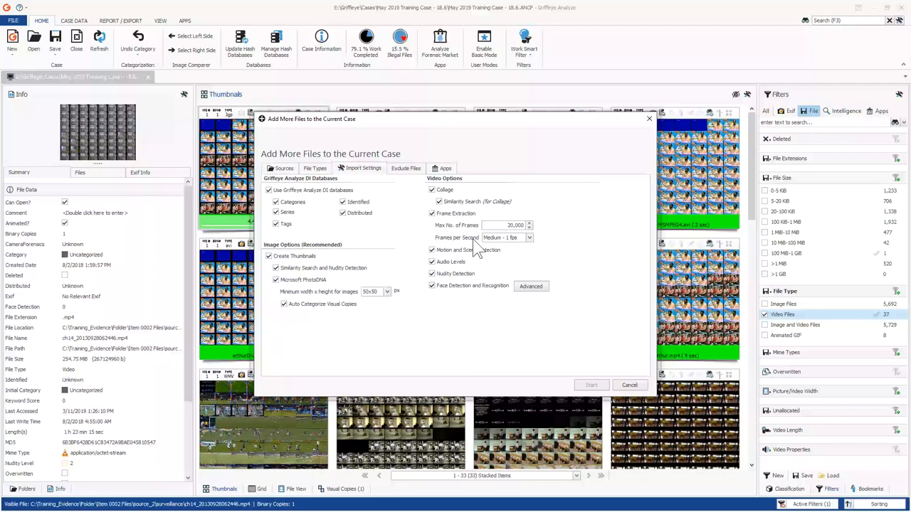
key(Escape)
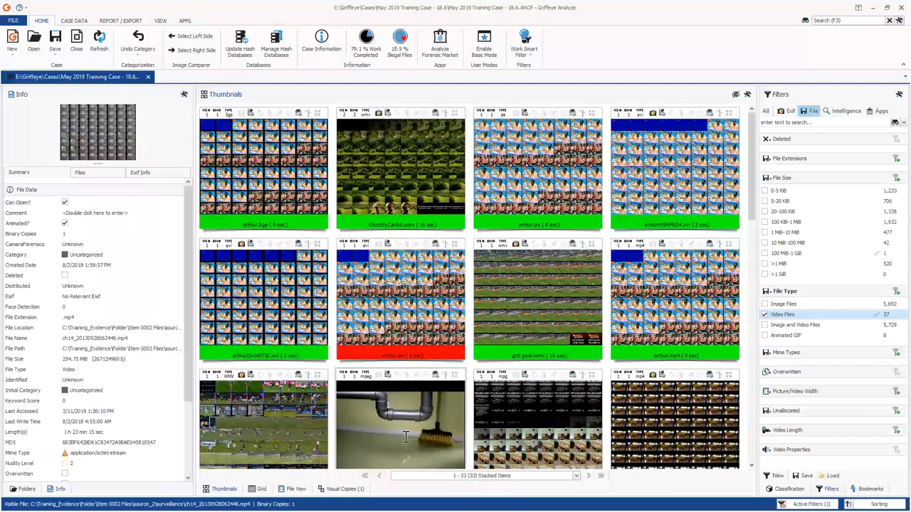
Open the surveillance video ch14_20130928062446.mp4 in File View, and detach and maximize that view.
scroll(754, 405, down, 3)
scroll(755, 405, down, 1)
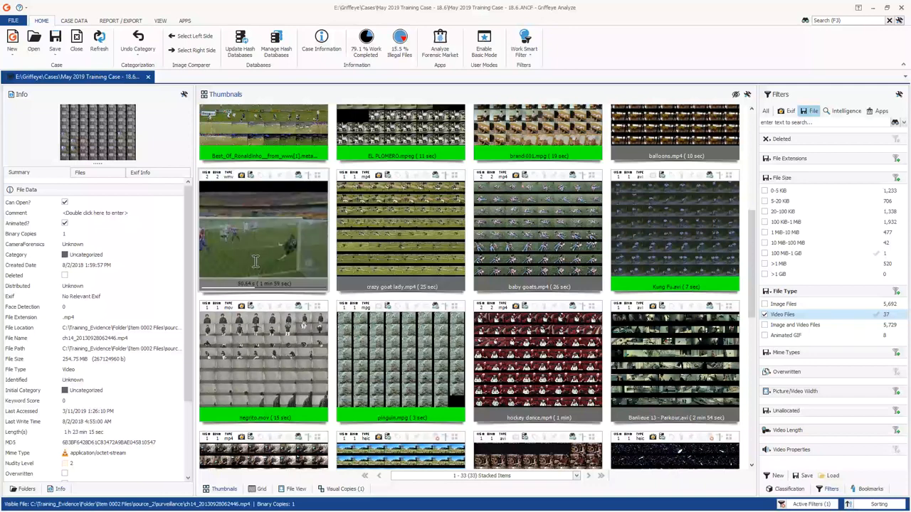
scroll(256, 335, down, 5)
double_click(256, 418)
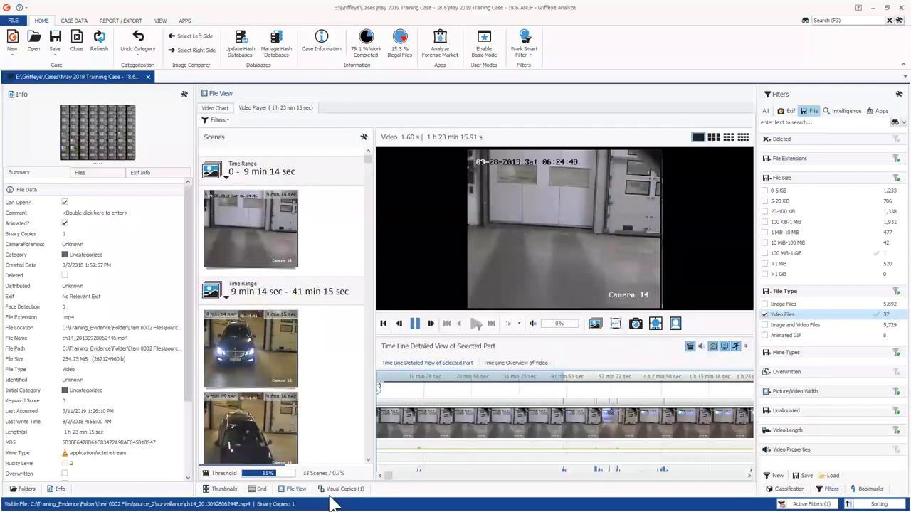
drag(296, 489, 318, 128)
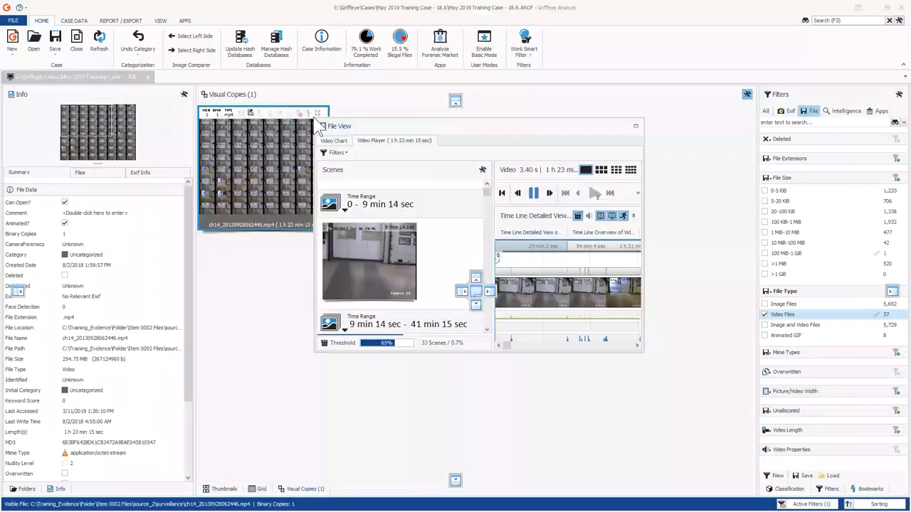
double_click(318, 126)
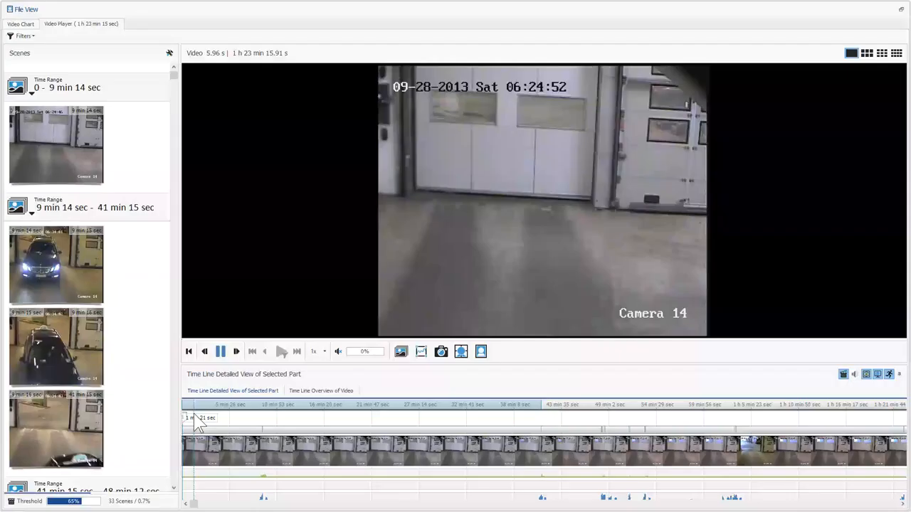
Pause the surveillance video and examine its detected scenes and their time ranges.
click(221, 350)
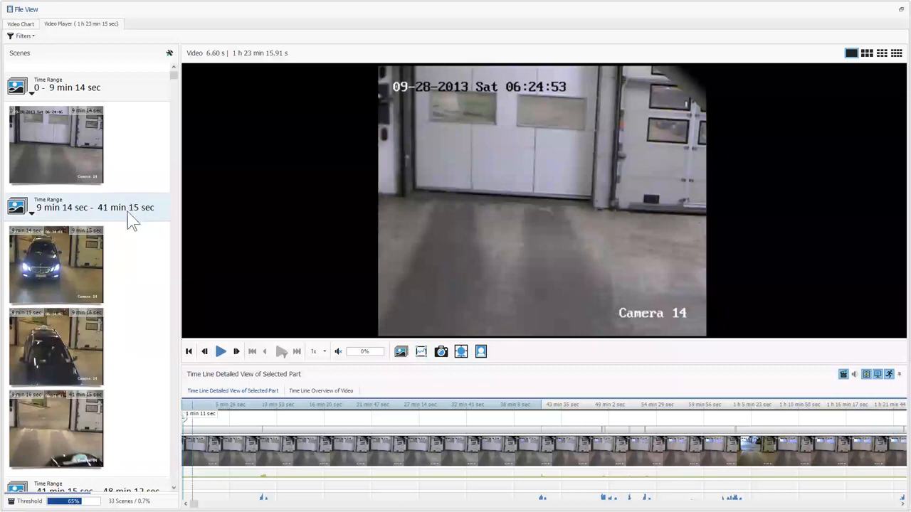
scroll(132, 221, down, 10)
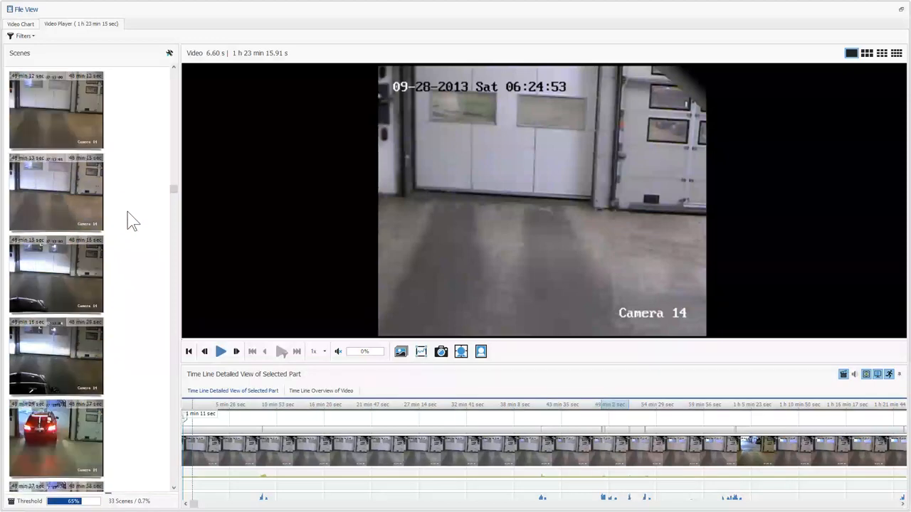
scroll(131, 271, down, 3)
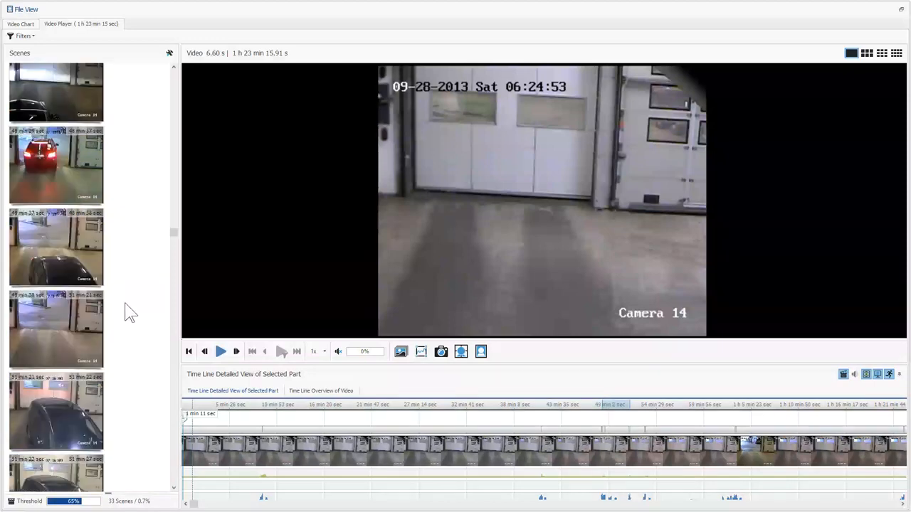
scroll(135, 306, up, 10)
scroll(140, 299, up, 2)
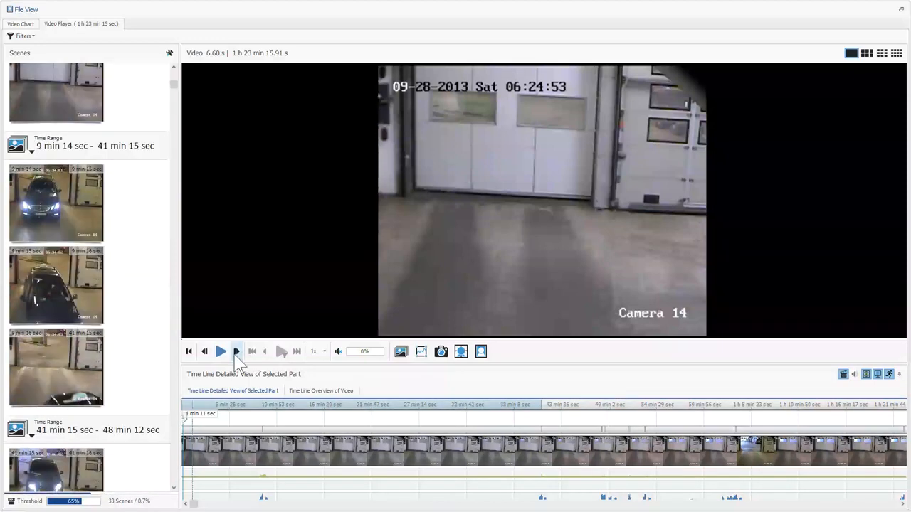
Resume the surveillance video and play it at 16x speed.
click(221, 352)
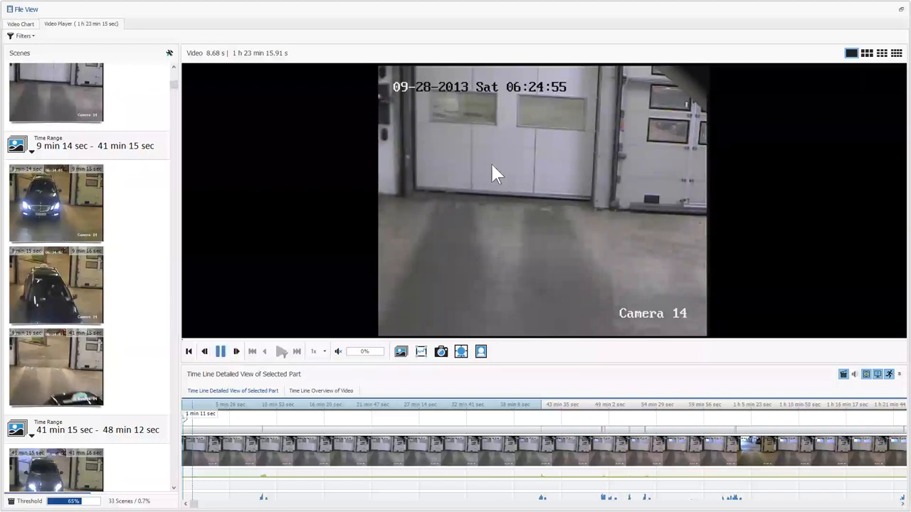
click(323, 356)
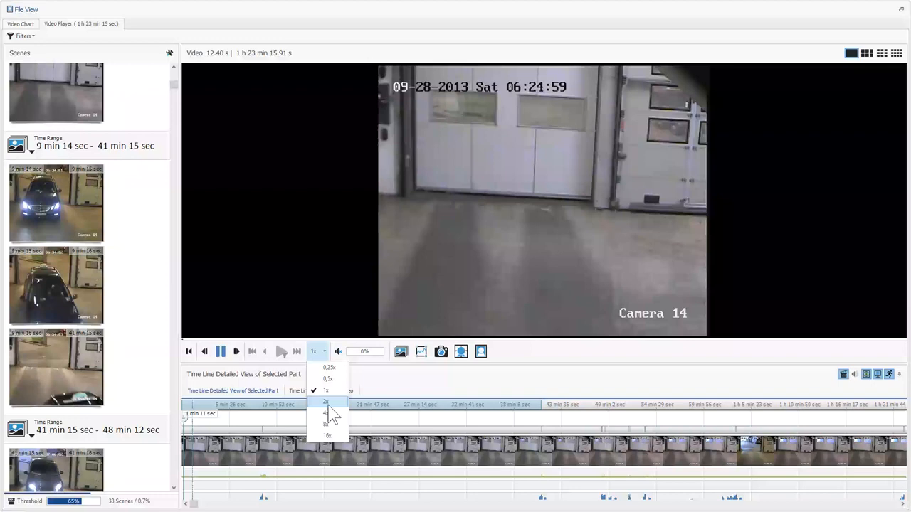
click(327, 435)
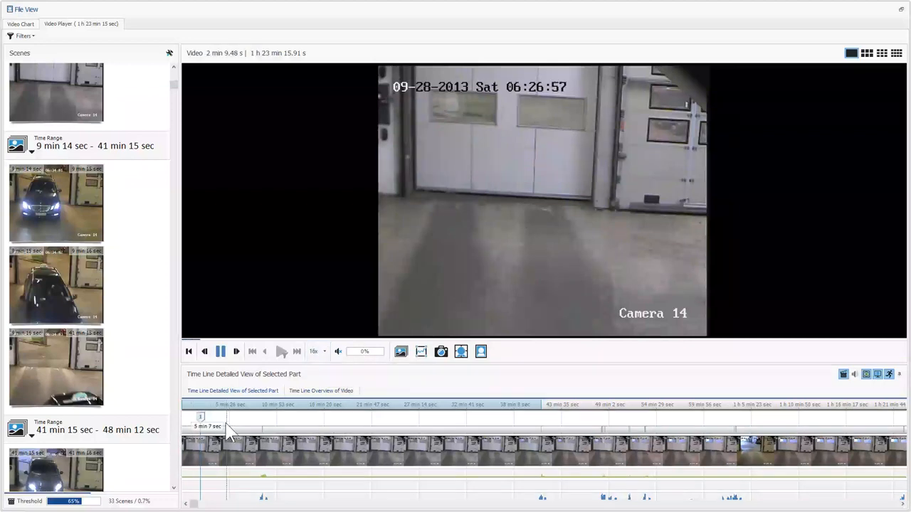
Pause the surveillance video and set its playback speed to 2x.
click(221, 352)
click(318, 351)
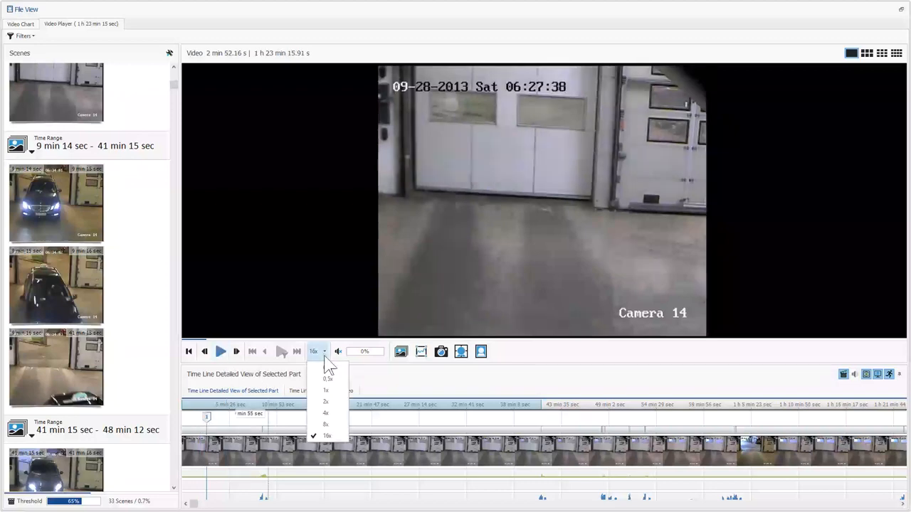
click(329, 403)
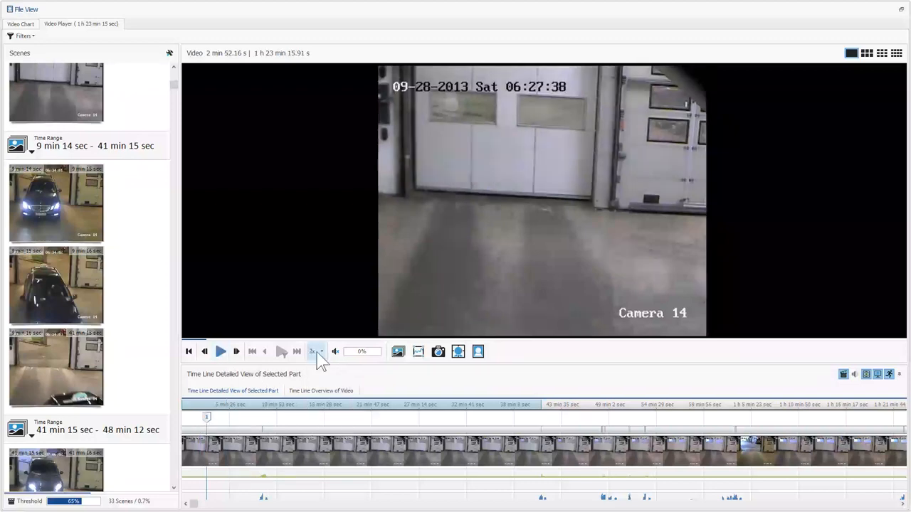
Split the video into nine simultaneous streams, play them with the speed raised to 8x, and pause playback.
click(882, 53)
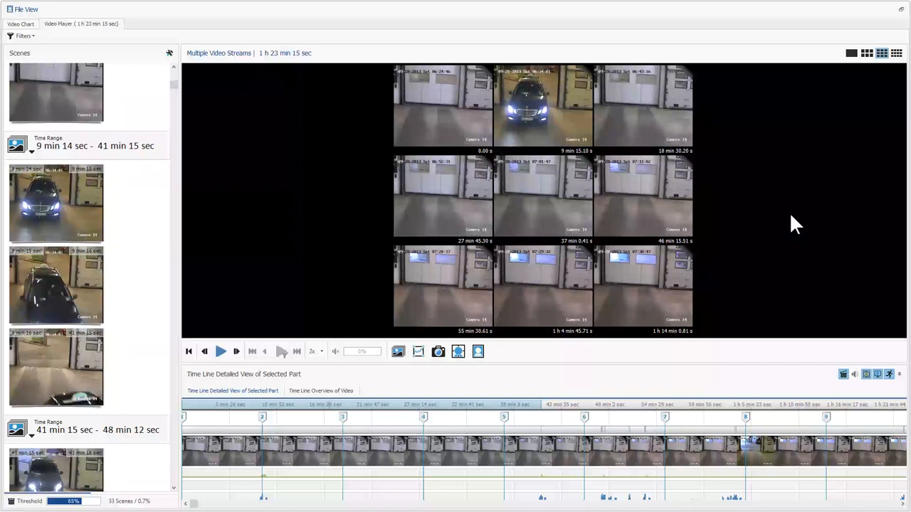
click(223, 355)
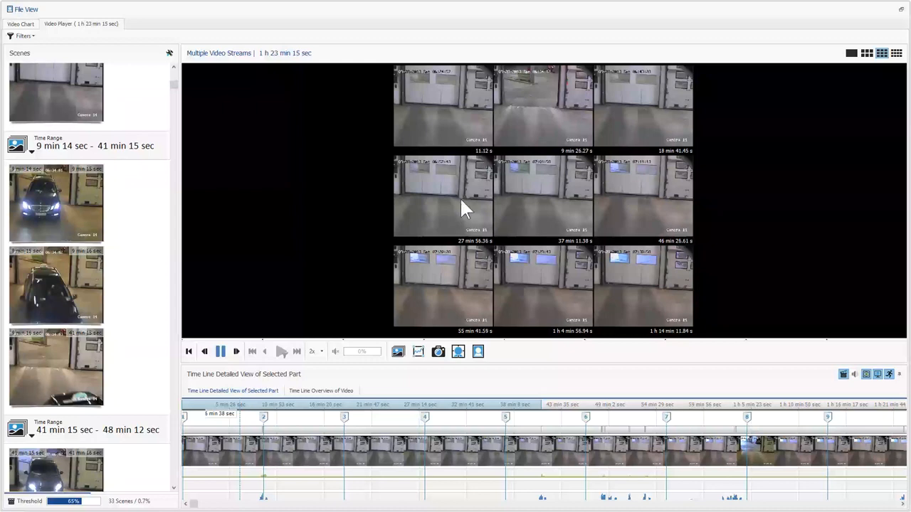
click(317, 351)
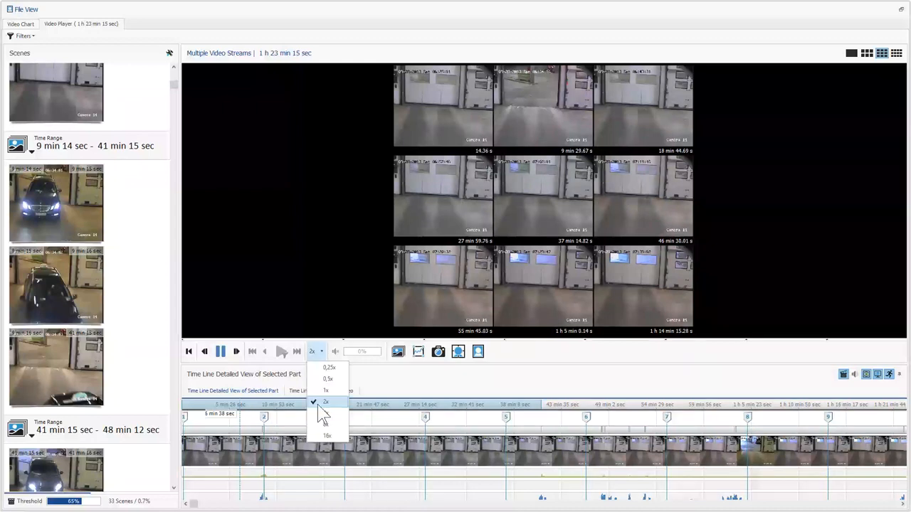
click(326, 424)
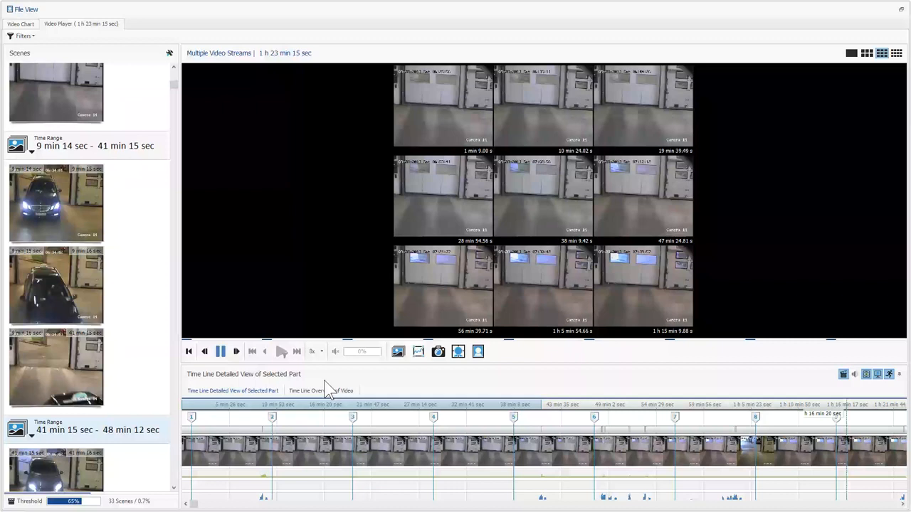
click(221, 352)
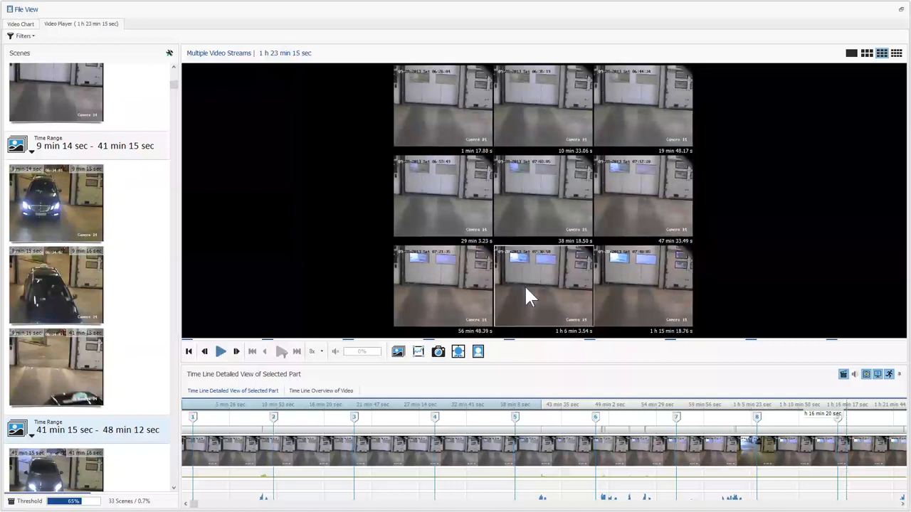
Return the surveillance video to a single stream, play its extracted frames, pause, and switch back to normal video playback.
click(850, 54)
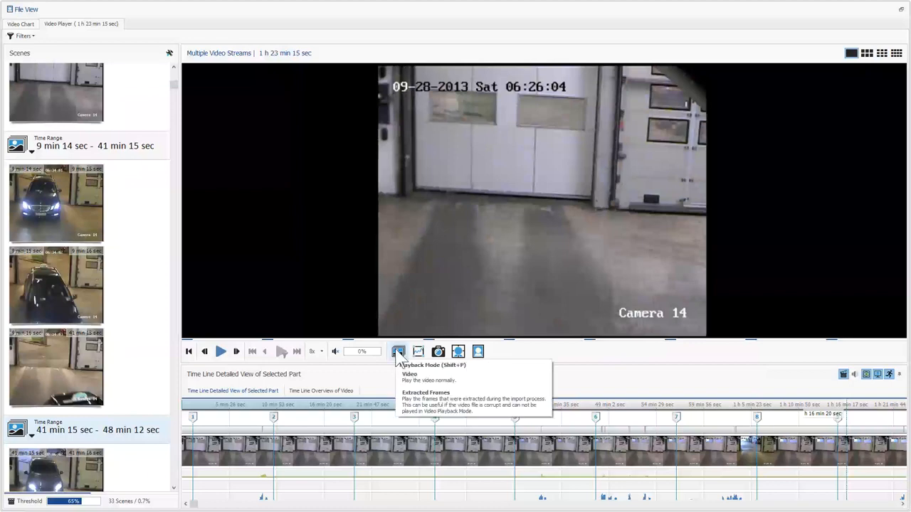
click(399, 353)
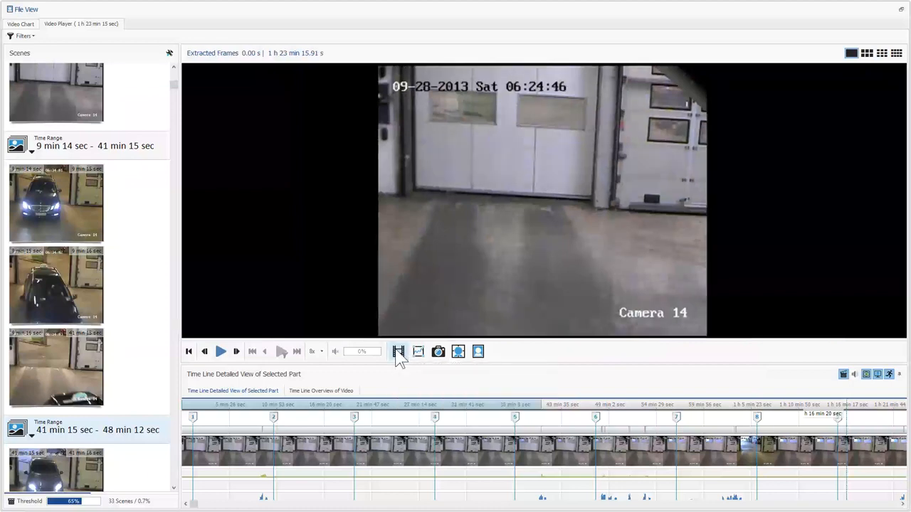
click(397, 351)
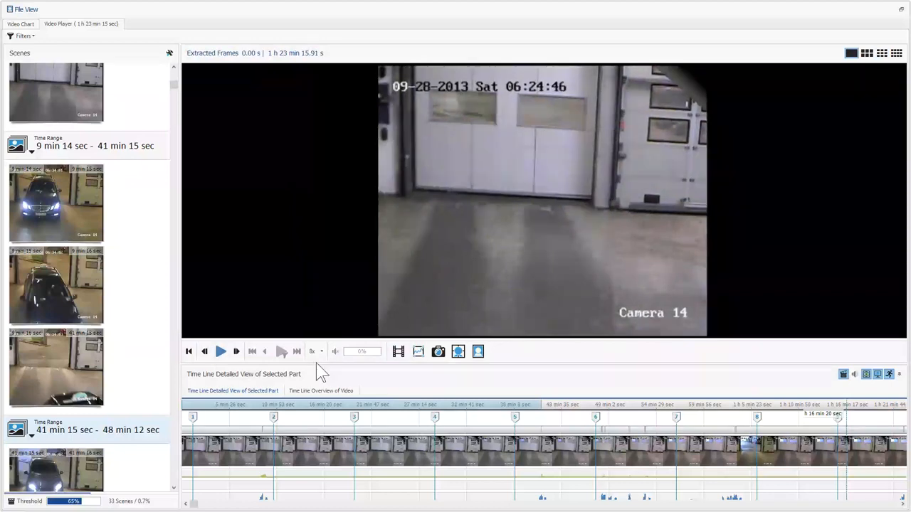
click(220, 352)
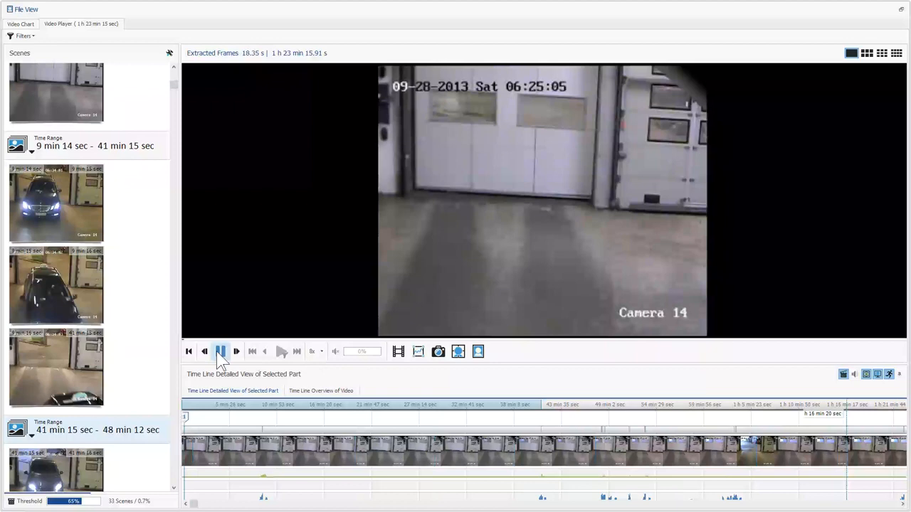
click(220, 351)
click(397, 351)
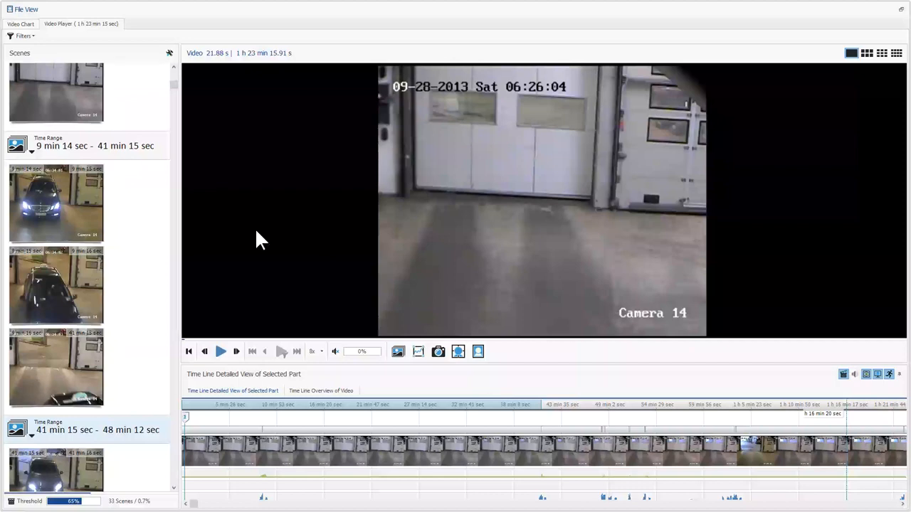
Filter the surveillance video to the segments with motion.
click(24, 36)
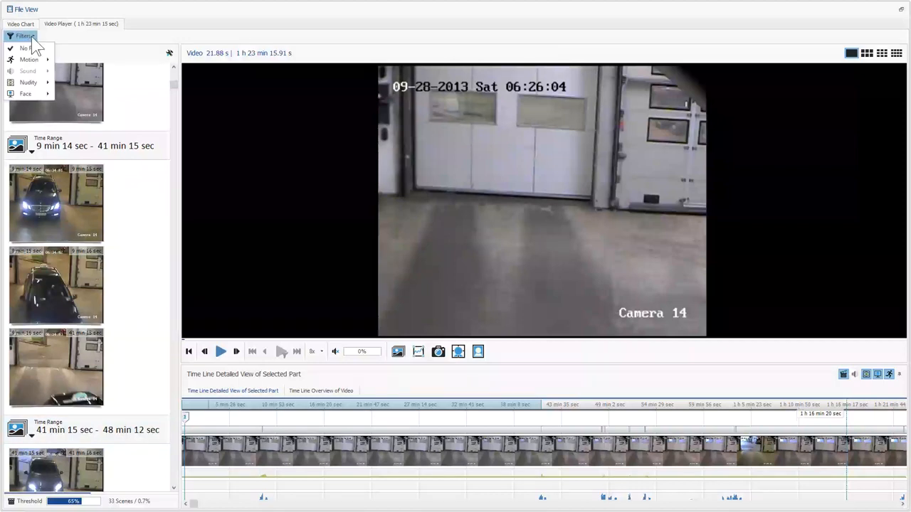
mouse_move(32, 64)
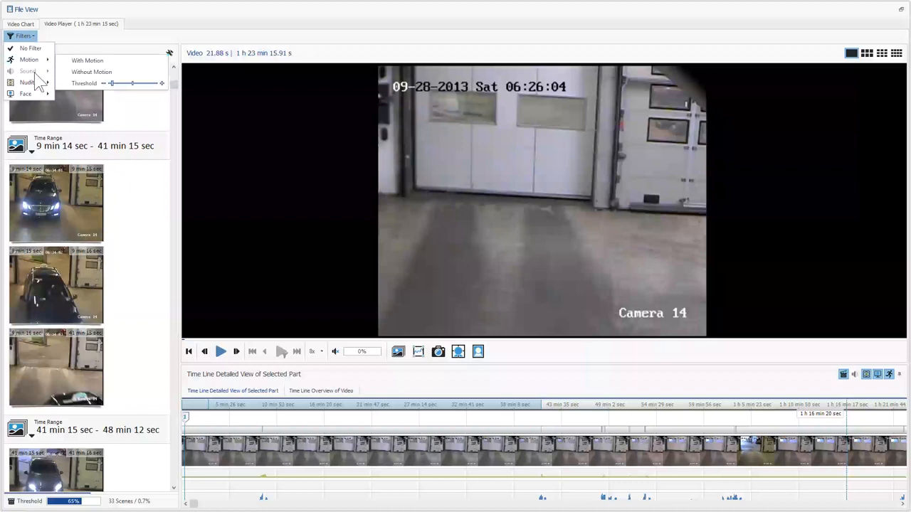
mouse_move(33, 95)
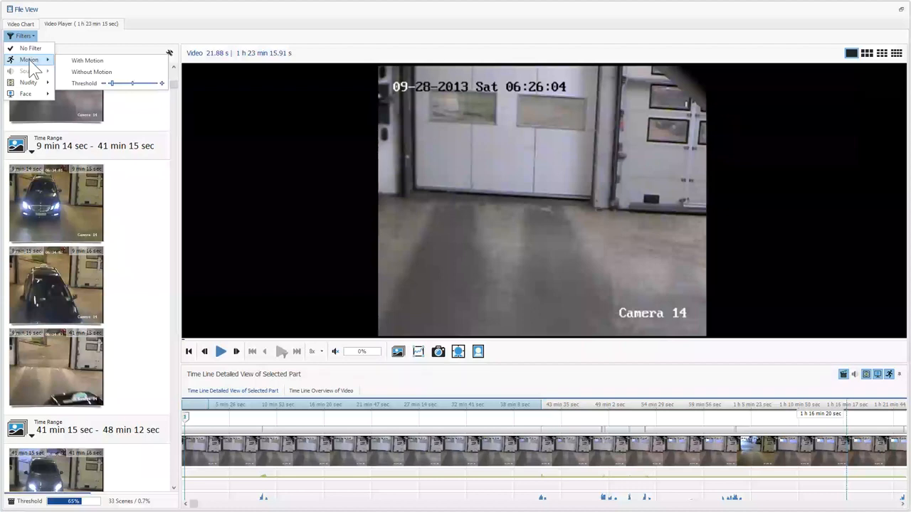
click(84, 62)
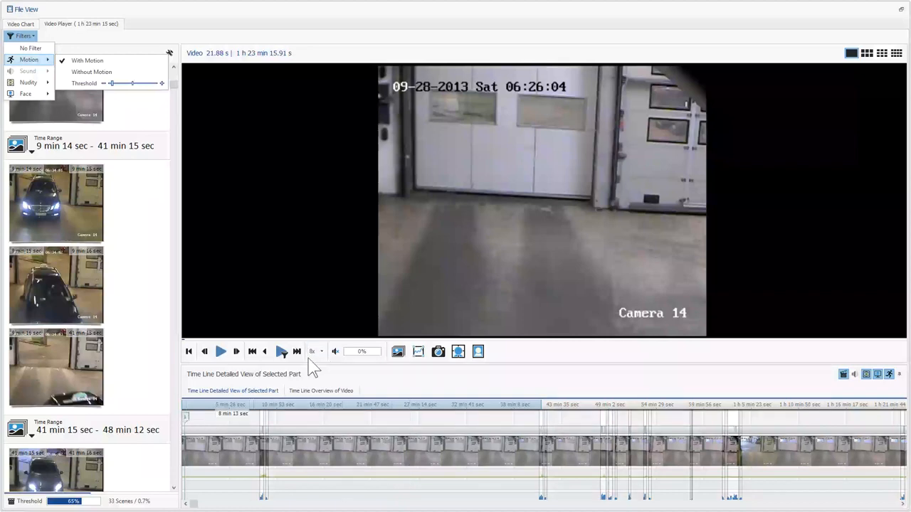
Play only the motion-filtered segments of the surveillance video and follow playback along the timeline.
click(279, 357)
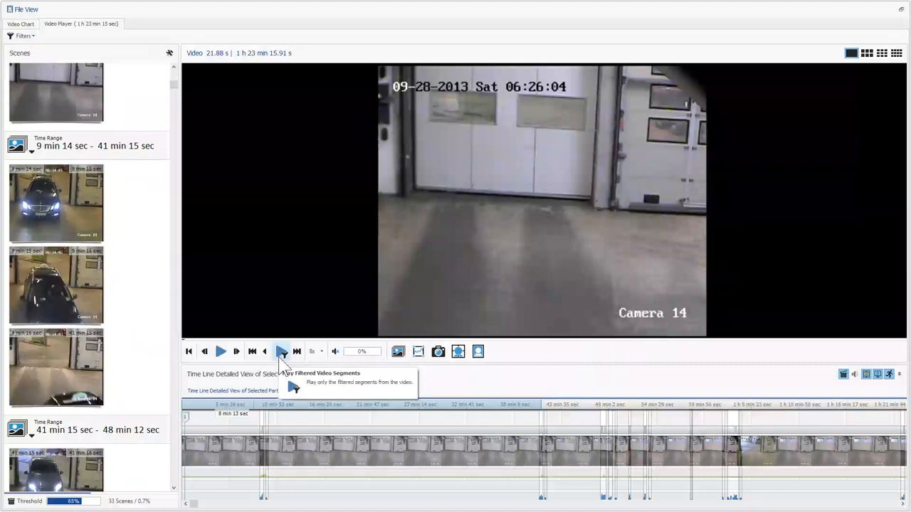
click(282, 356)
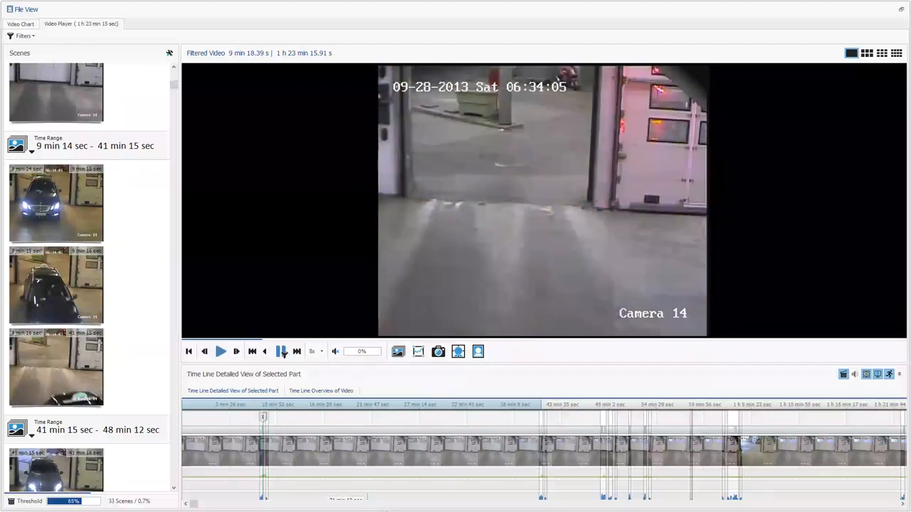
click(268, 436)
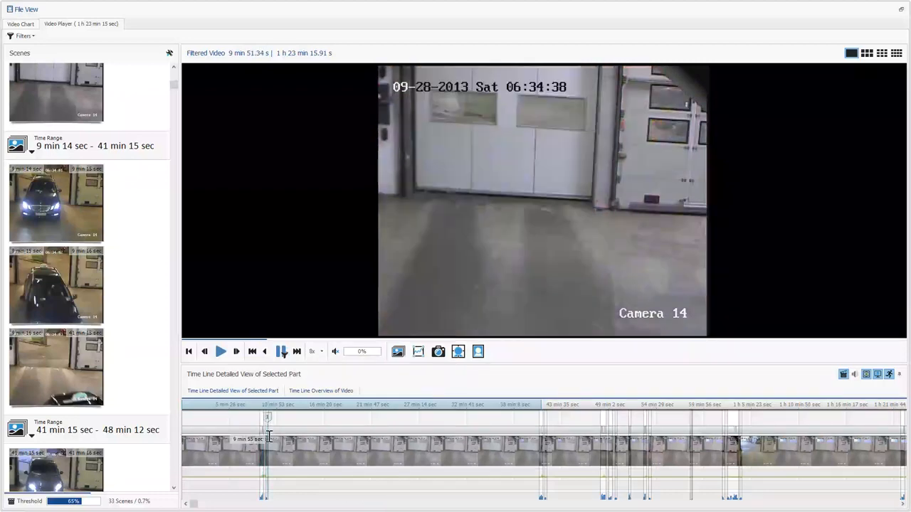
click(542, 437)
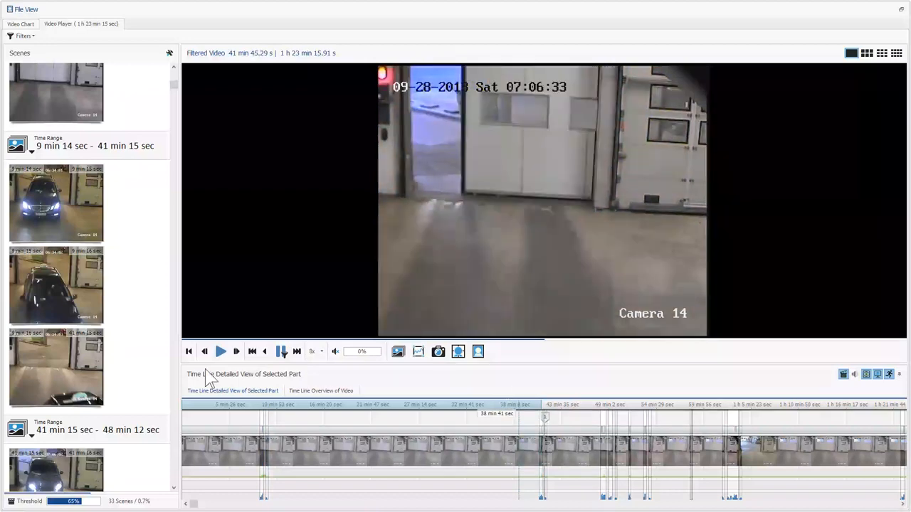
Dock the floating File View back into the main window and return to the case thumbnails.
drag(270, 18, 553, 128)
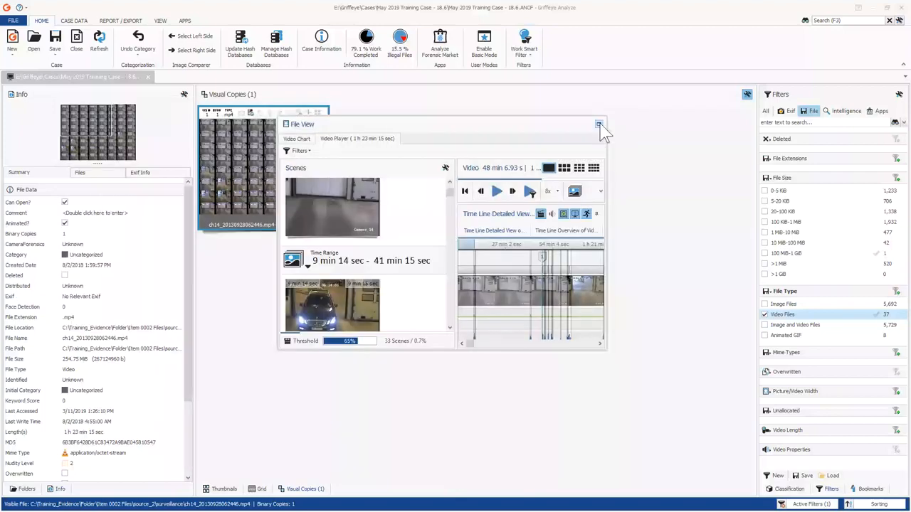
click(599, 124)
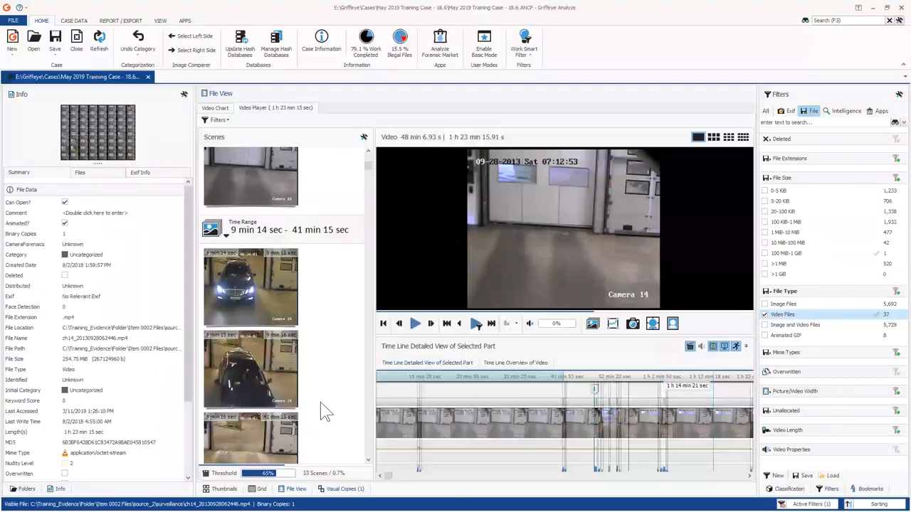
click(224, 490)
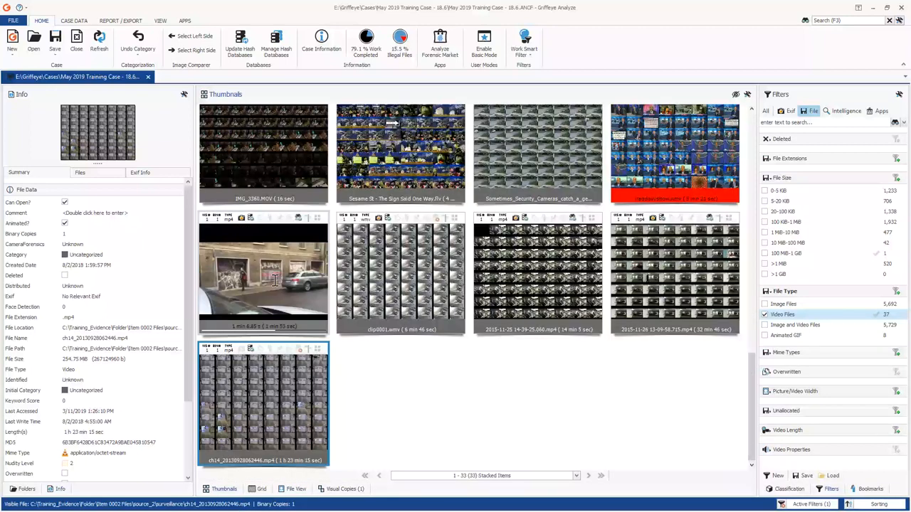
Open clip0001.wmv in the video player and pause its playback.
click(424, 271)
double_click(425, 272)
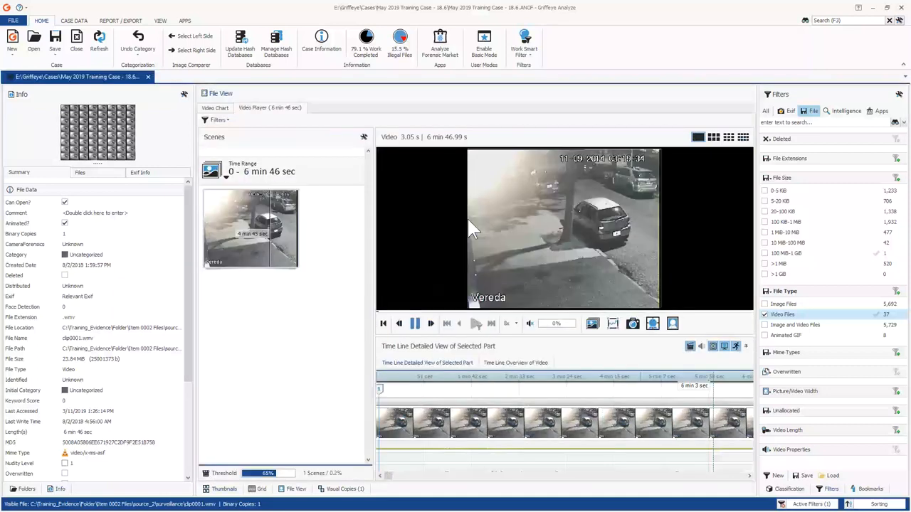
click(415, 324)
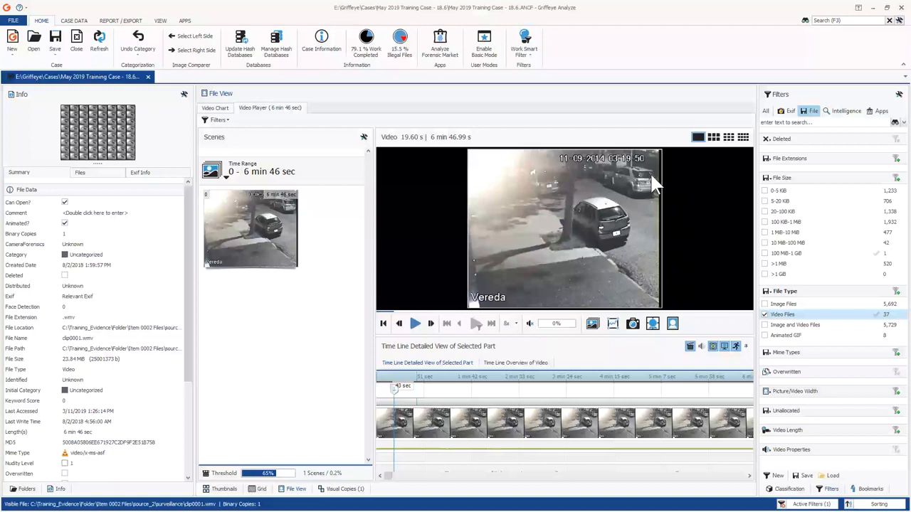
Mark a rectangular motion-detection area in clip0001.wmv over the street behind the parked car, at the image's edge.
click(215, 121)
click(662, 330)
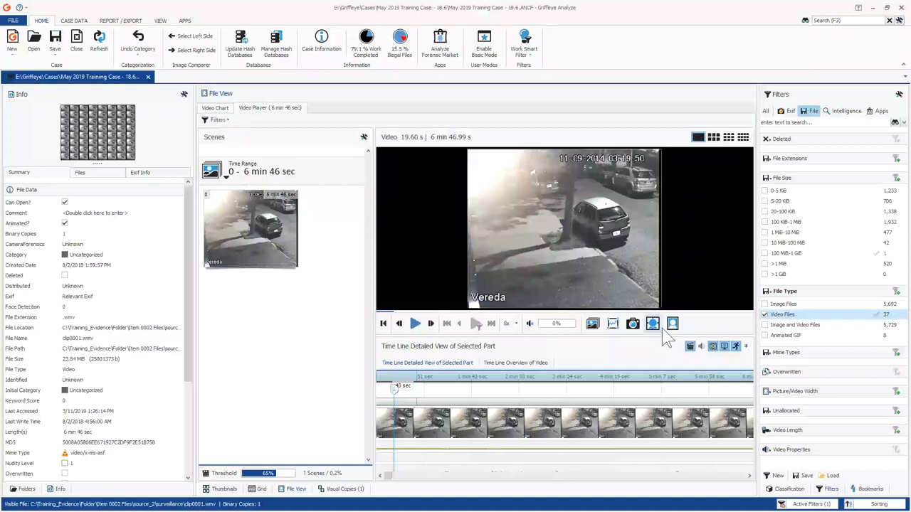
click(614, 329)
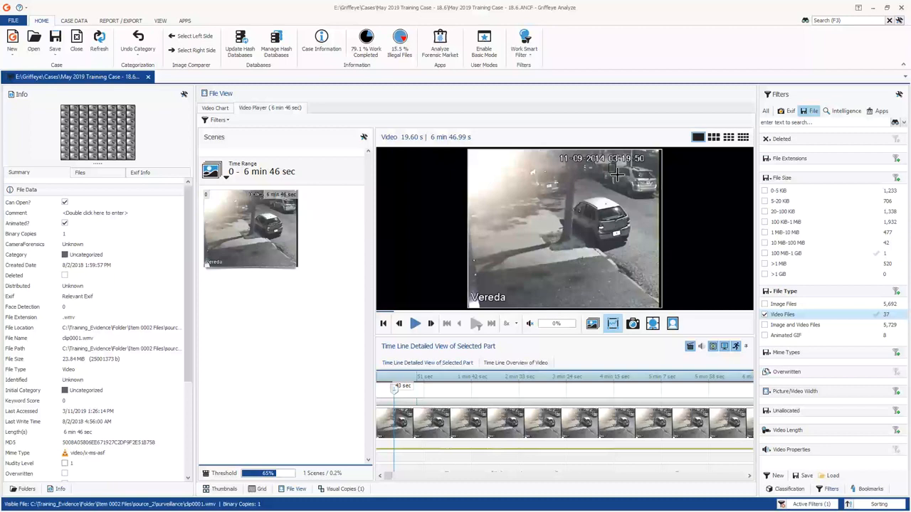
drag(615, 173, 662, 221)
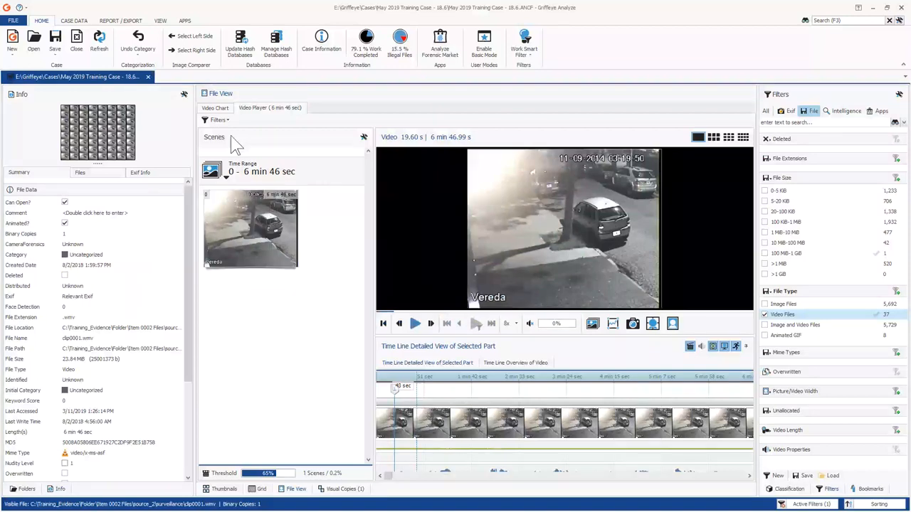
Filter clip0001.wmv to the segments with motion in the marked area, play those segments, and pause.
click(218, 119)
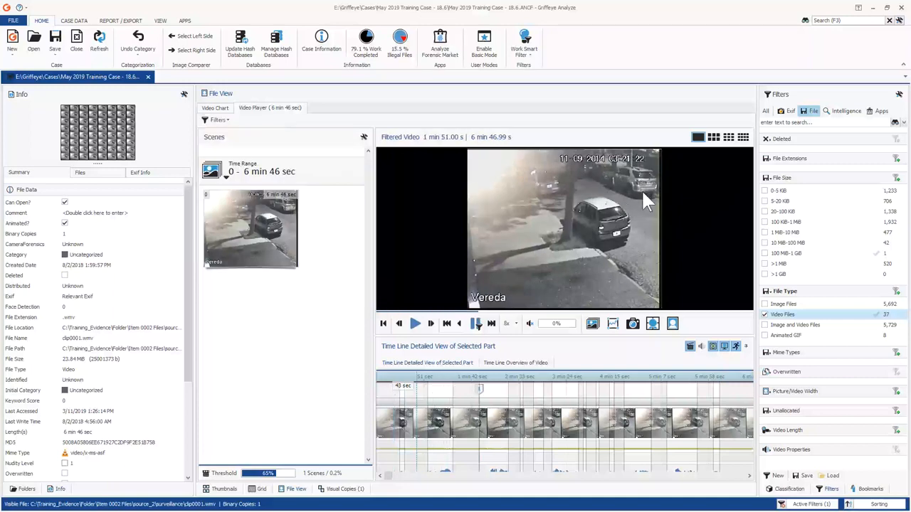
click(476, 323)
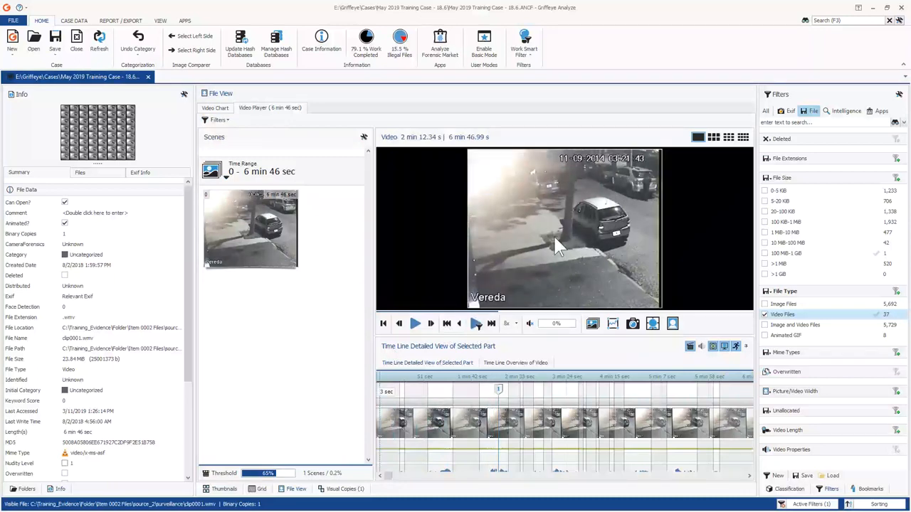
click(652, 324)
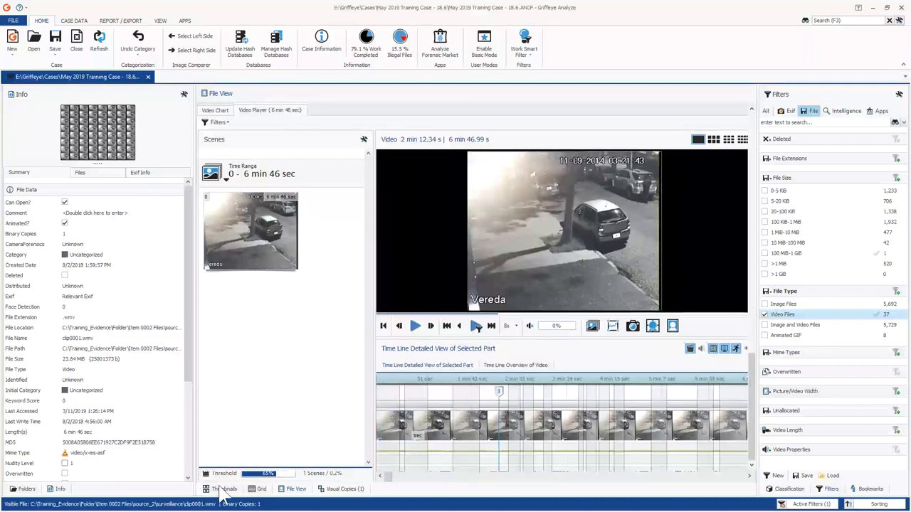
Return to the thumbnails, open IMG_3360.MOV in the video player, and play it through to the end.
click(222, 490)
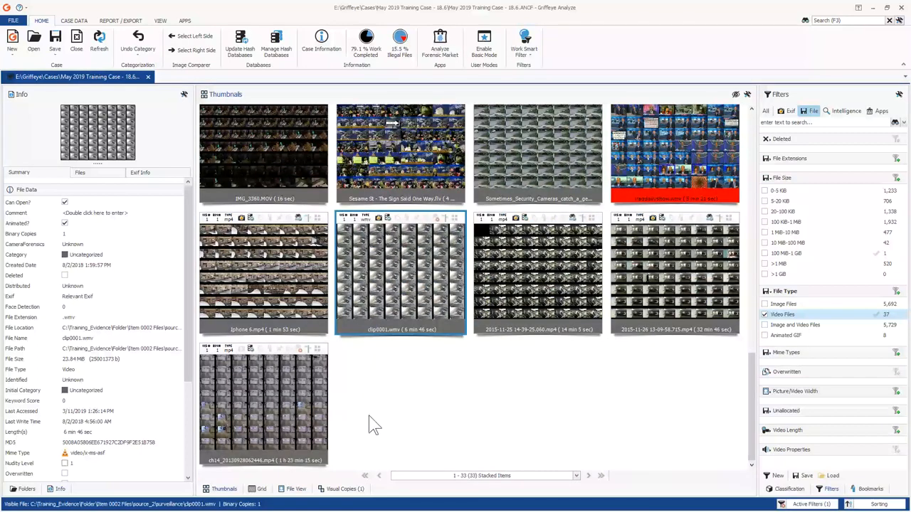
scroll(370, 425, up, 2)
click(244, 303)
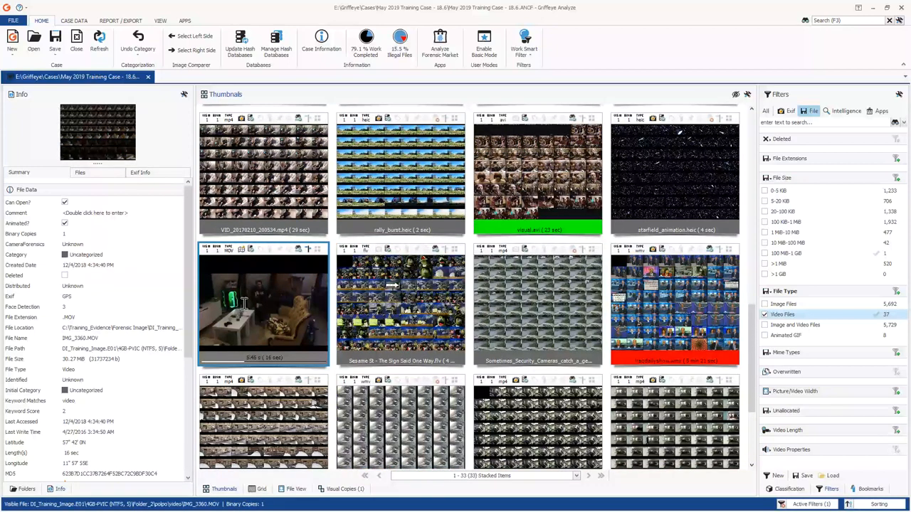
double_click(245, 303)
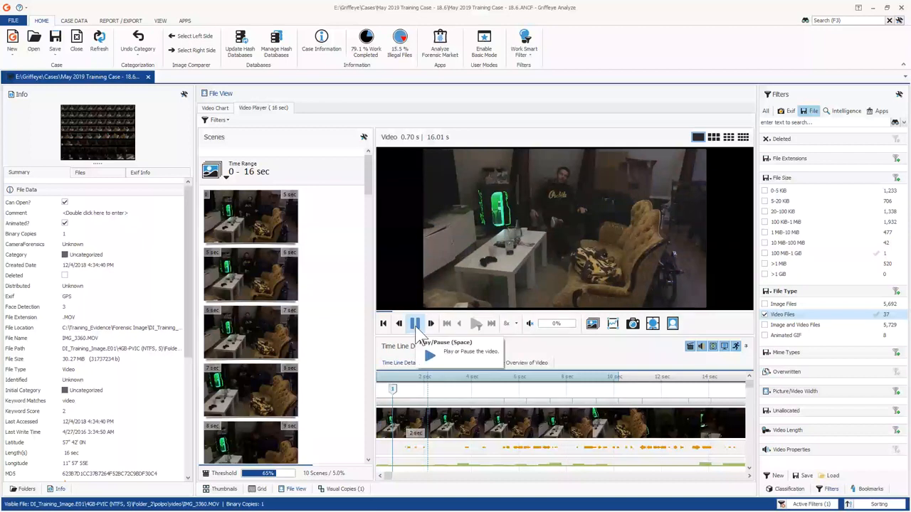
click(416, 325)
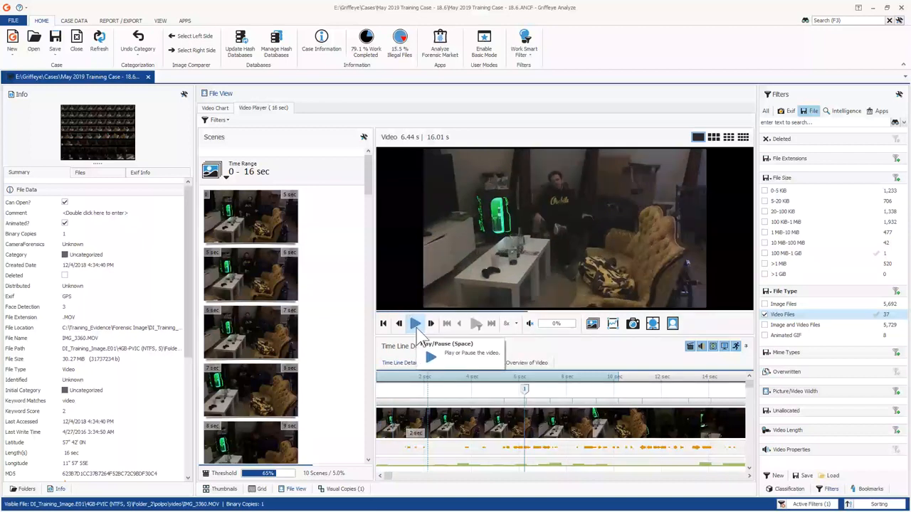
click(417, 326)
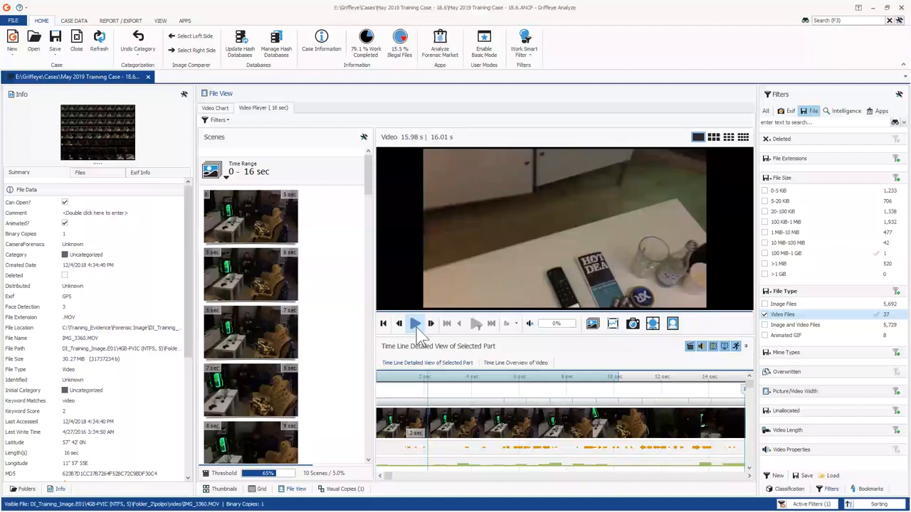
Return to the thumbnails, open crazy goat lady.mp4 in the video player, pause it briefly, and resume playback.
click(224, 489)
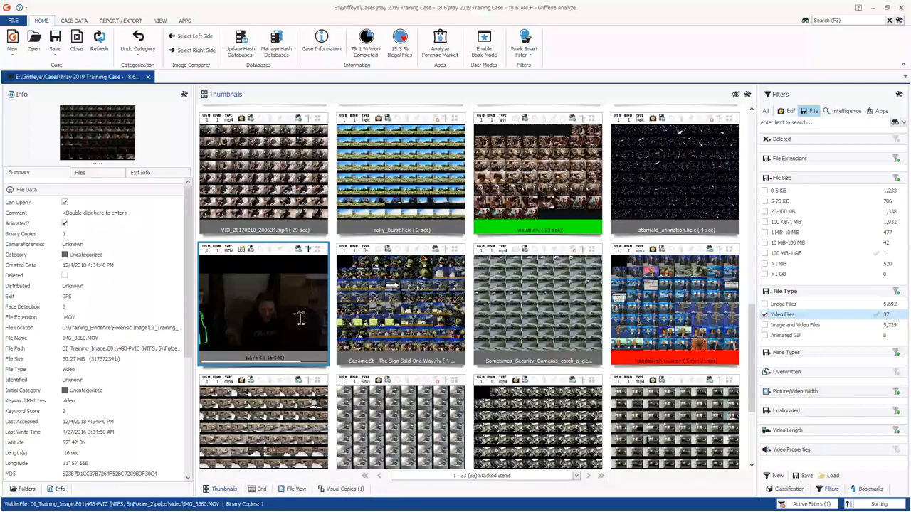
scroll(390, 342, down, 5)
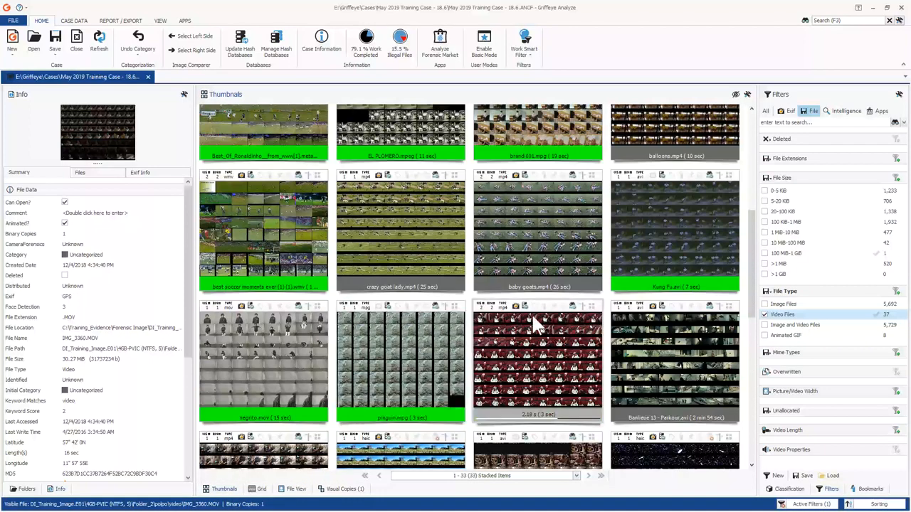
click(367, 237)
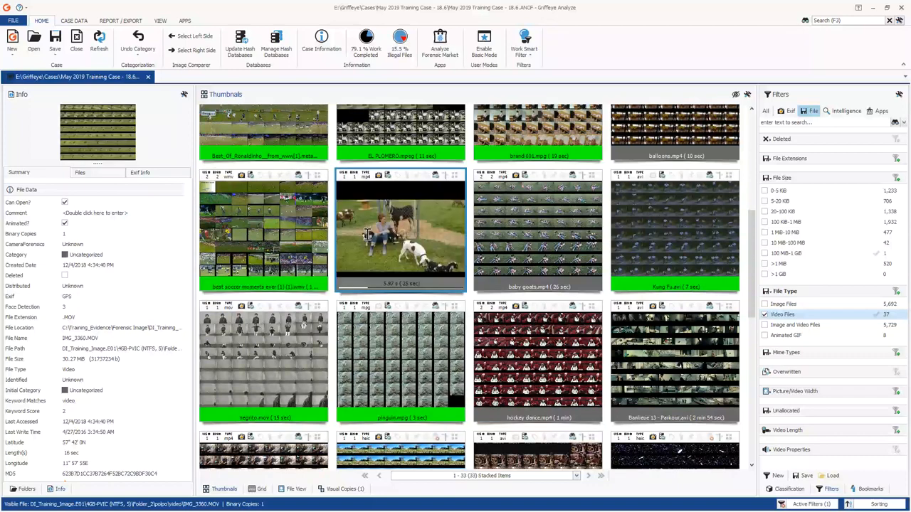
double_click(367, 237)
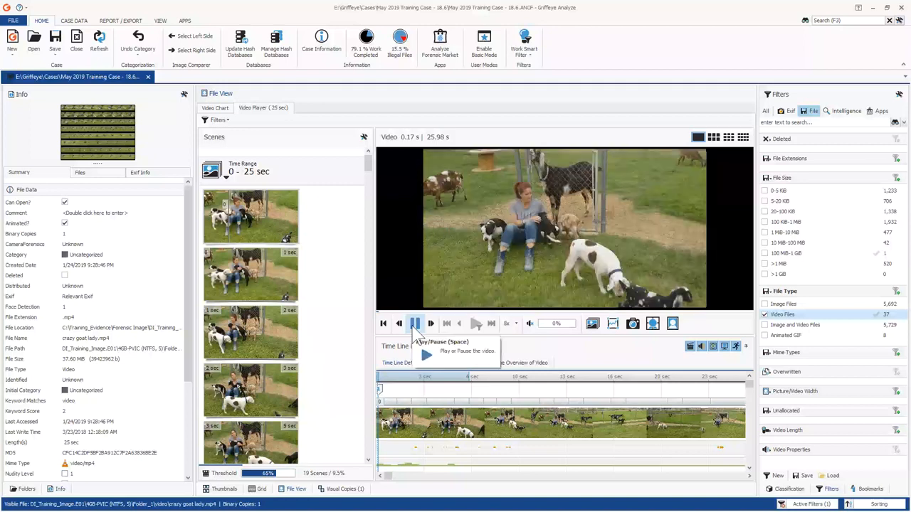
click(415, 326)
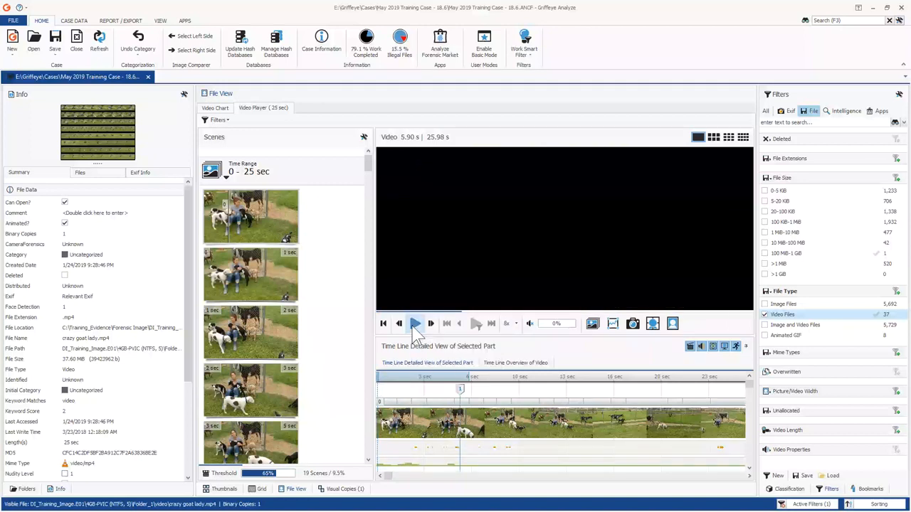
click(413, 326)
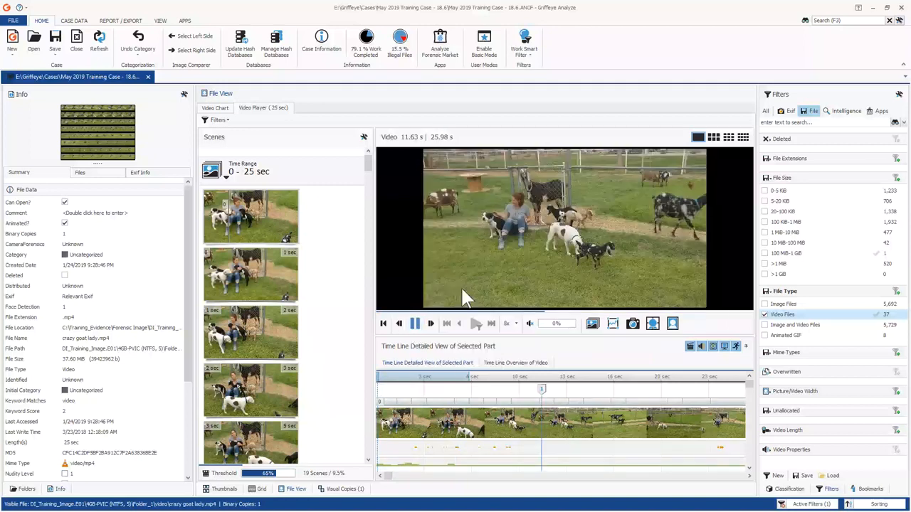
Filter crazy goat lady.mp4 to the segments with faces, play the filtered segments, and pause.
click(218, 119)
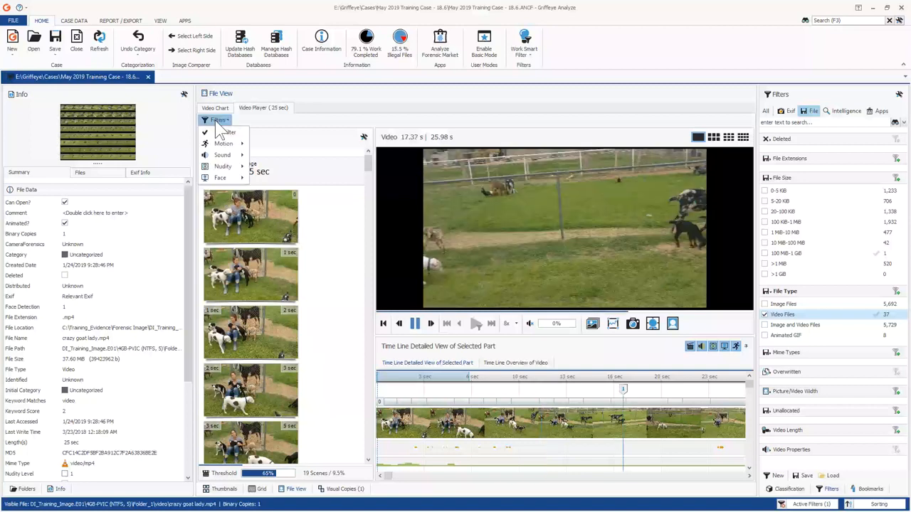
mouse_move(220, 185)
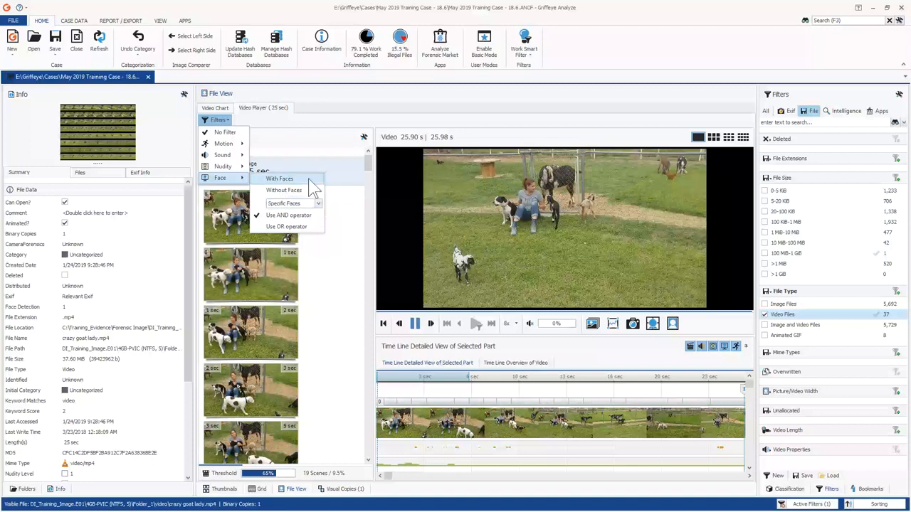
click(310, 182)
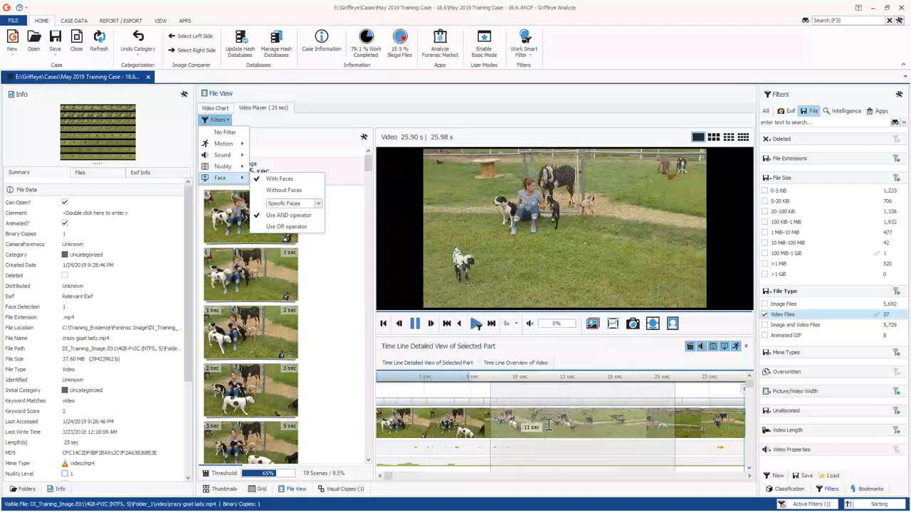
click(548, 425)
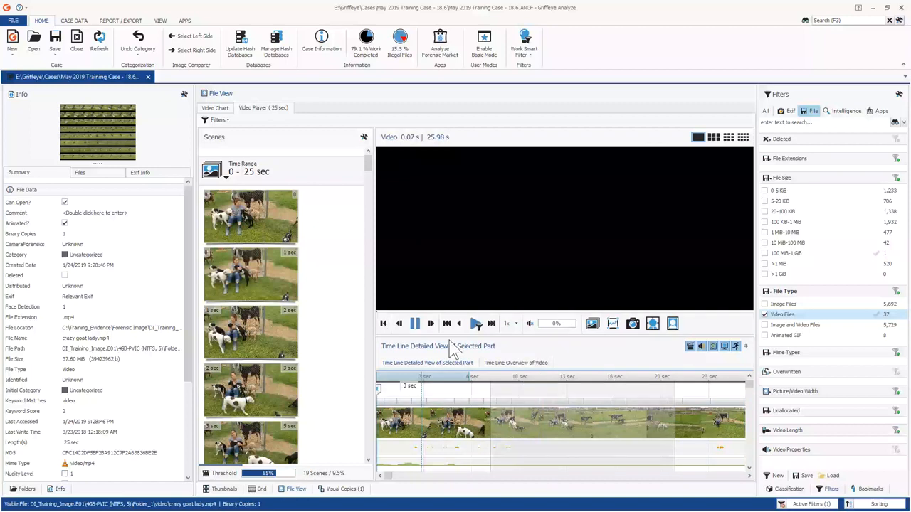
click(476, 325)
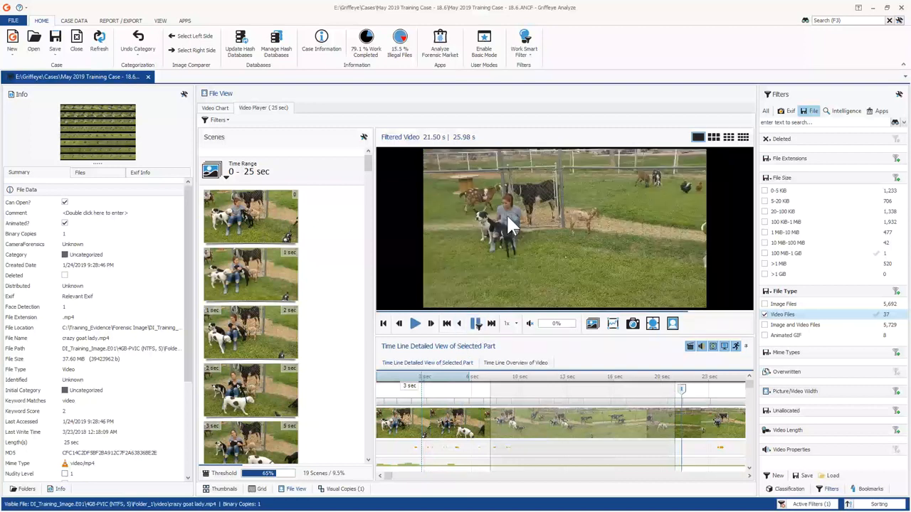
click(476, 326)
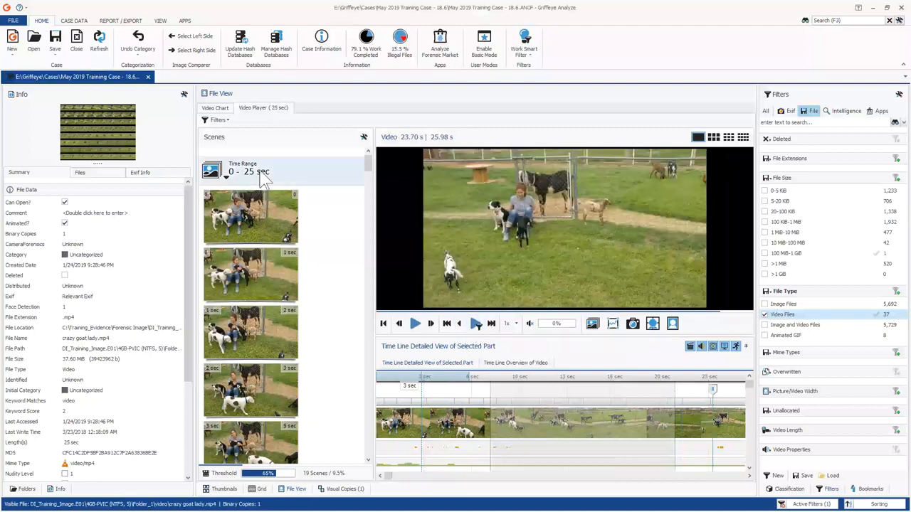
Return to the thumbnails and open hockey dance.mp4 in the video player.
click(224, 491)
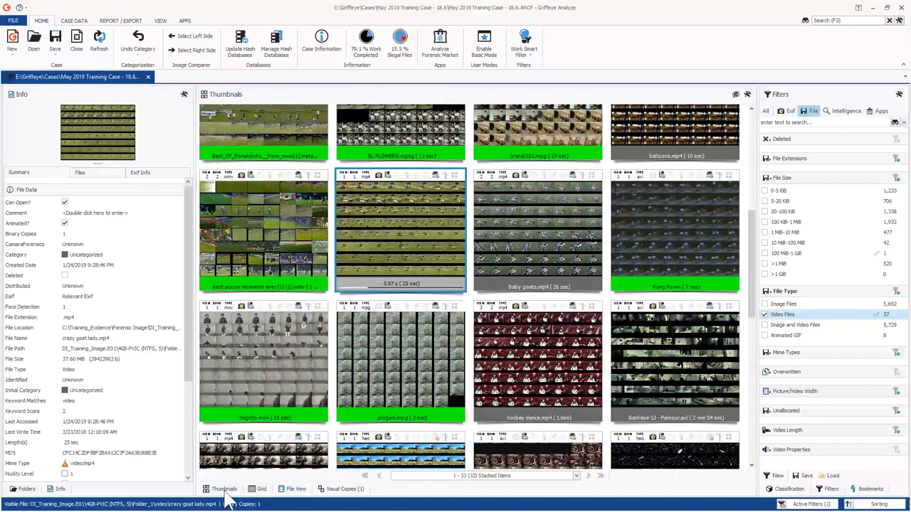
click(506, 379)
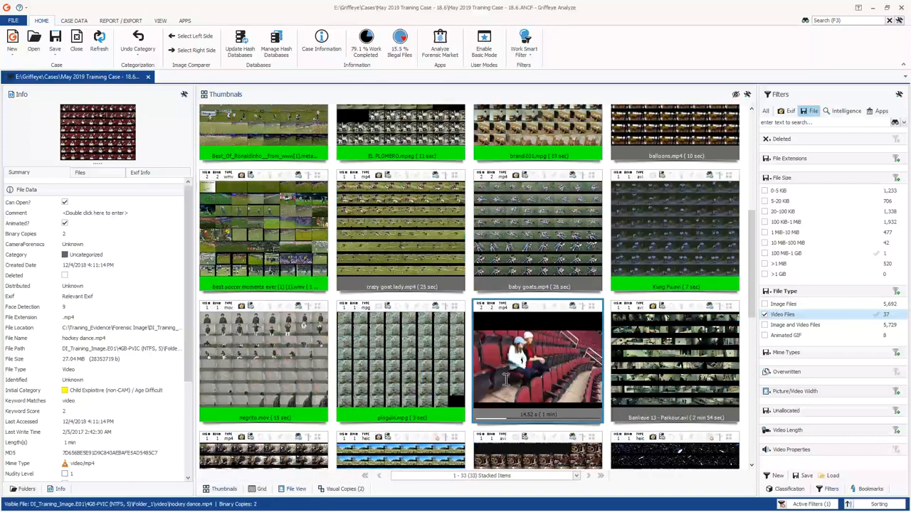
double_click(506, 379)
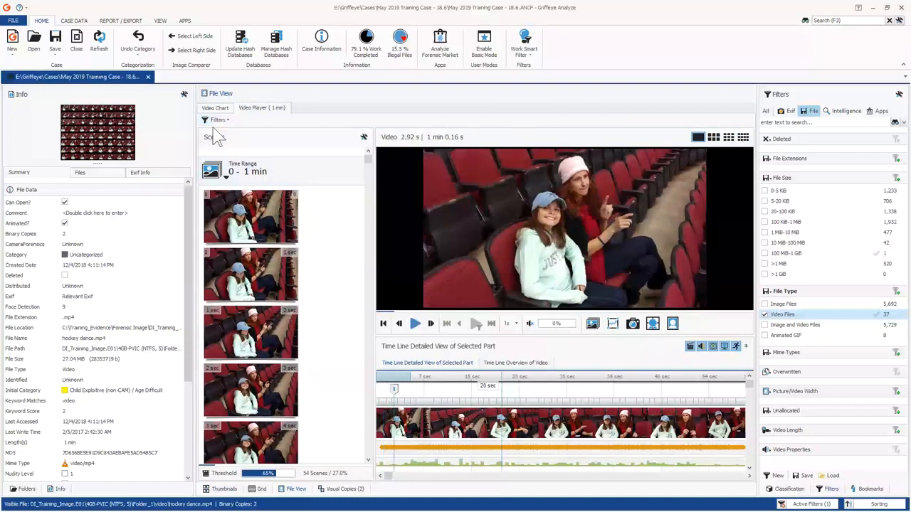
Filter hockey dance.mp4 to the segments showing the specific faces with Id 0 and Id 1.
click(217, 121)
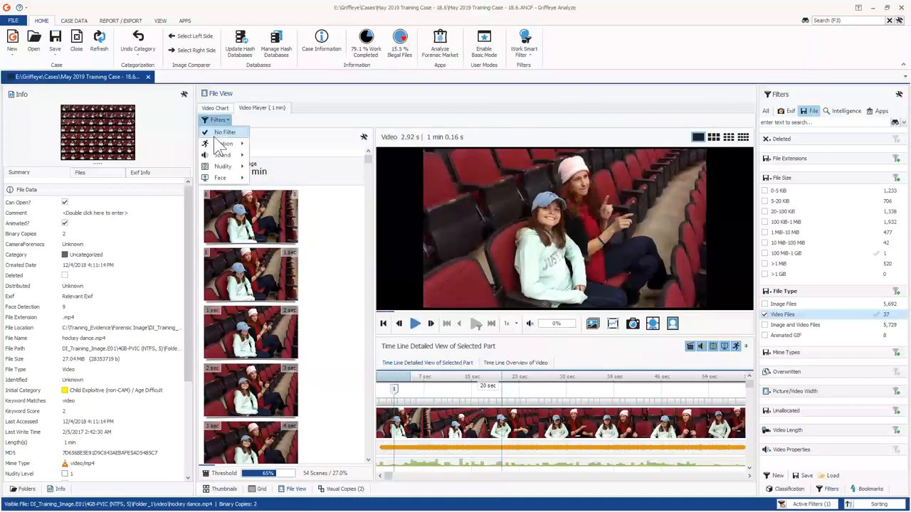
mouse_move(225, 178)
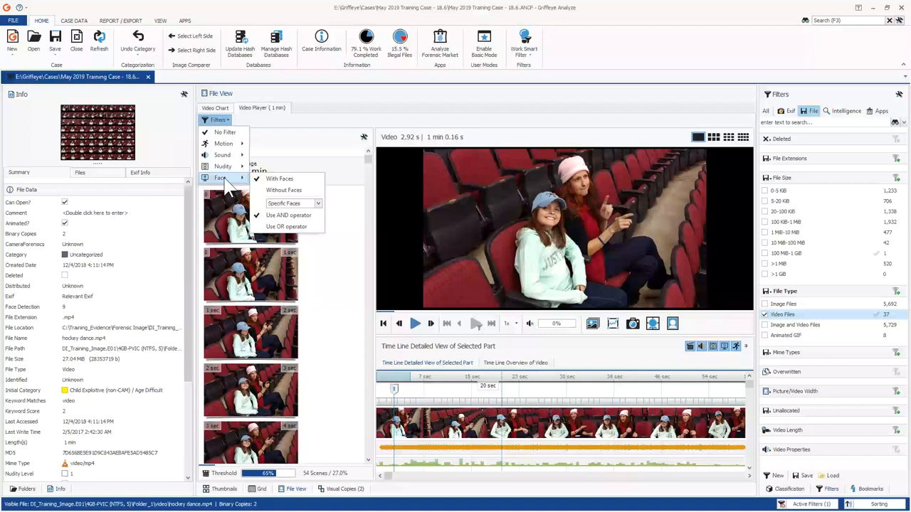
click(292, 203)
click(284, 235)
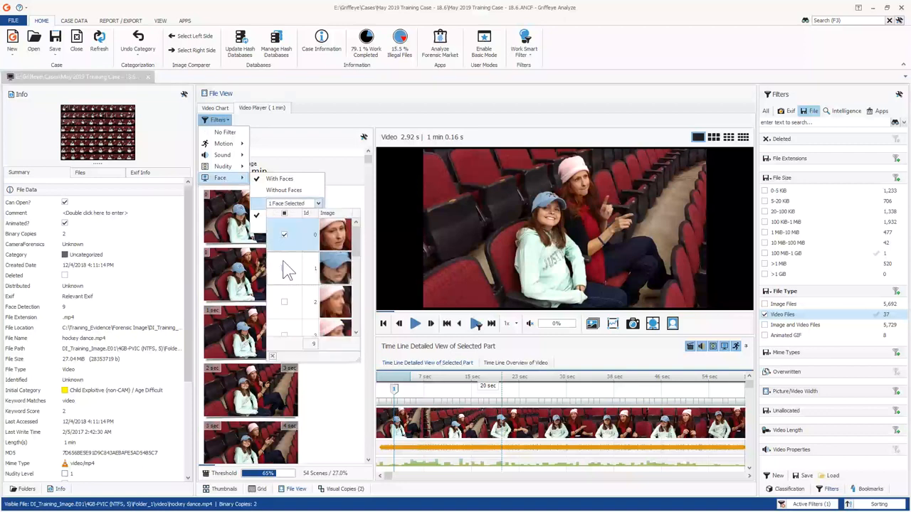
click(284, 268)
click(347, 173)
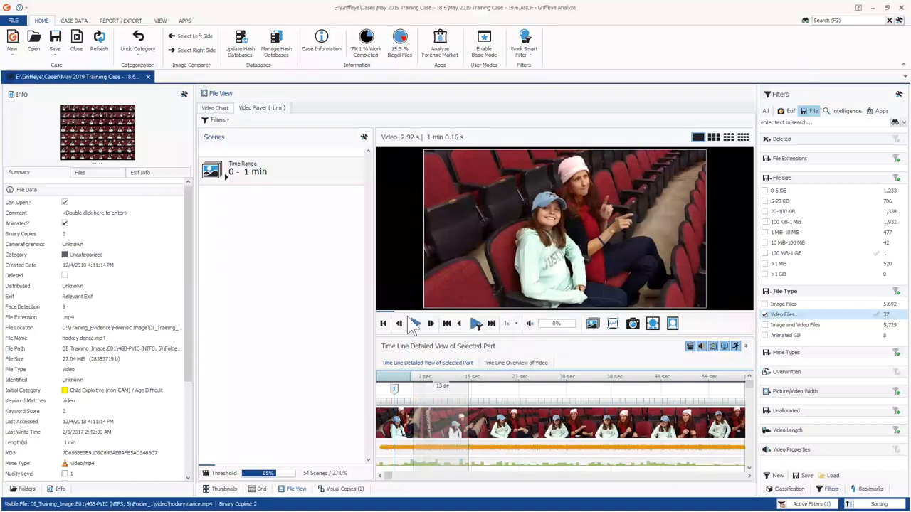
Return to the thumbnails, open IMG_3360.MOV in the video player, and pause at about 12.58 s on the man's close-up face.
click(220, 489)
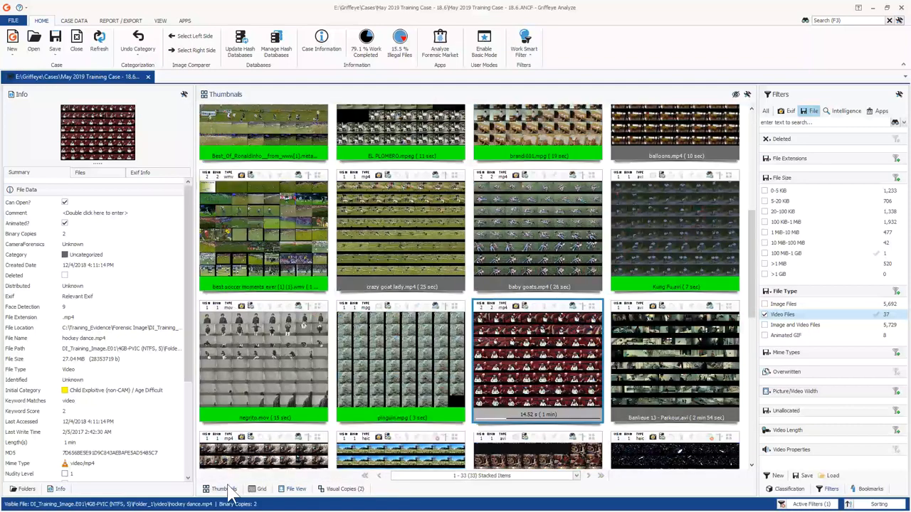
scroll(287, 223, down, 5)
click(287, 223)
double_click(287, 223)
click(415, 325)
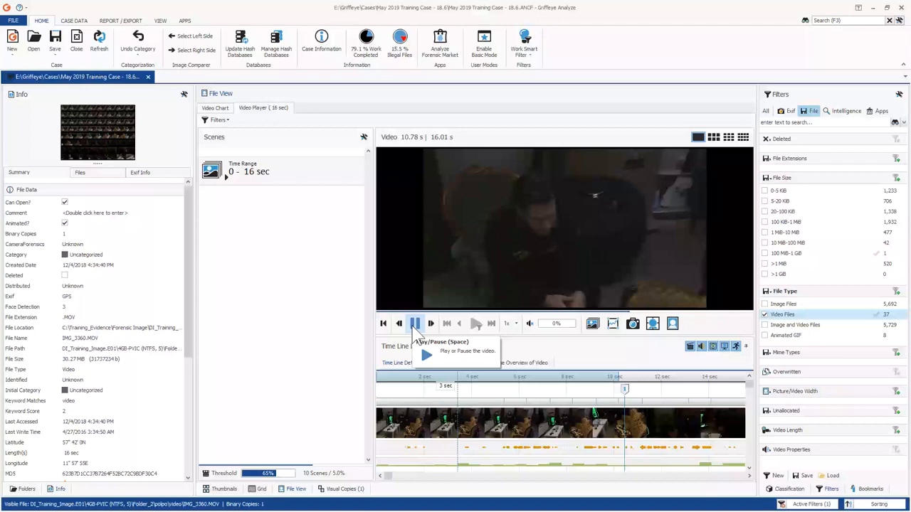
click(415, 326)
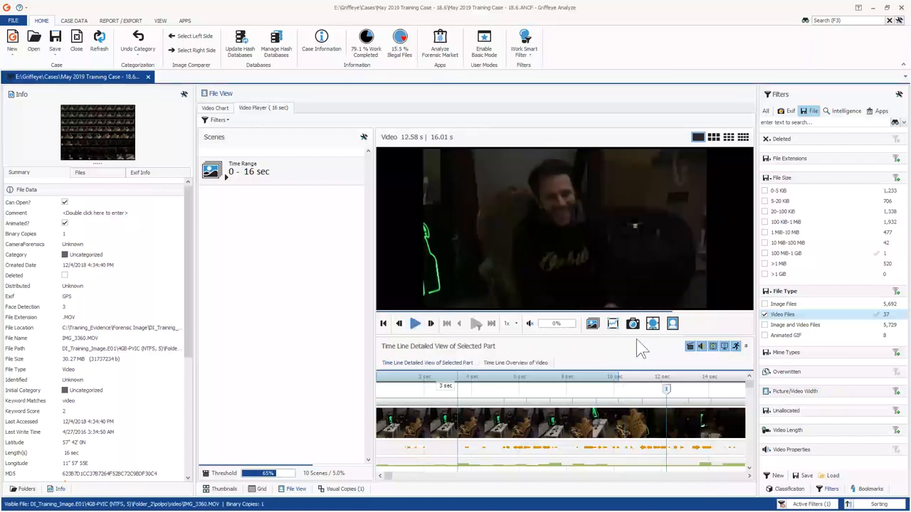
Mark a rectangle around the man's face in the paused IMG_3360.MOV frame and search the case for similar faces.
click(653, 329)
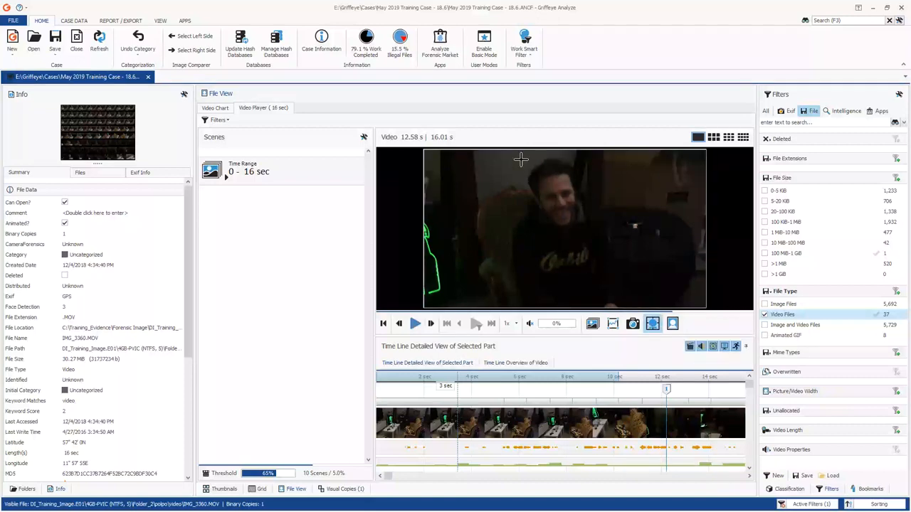
drag(521, 160, 589, 229)
drag(589, 229, 589, 229)
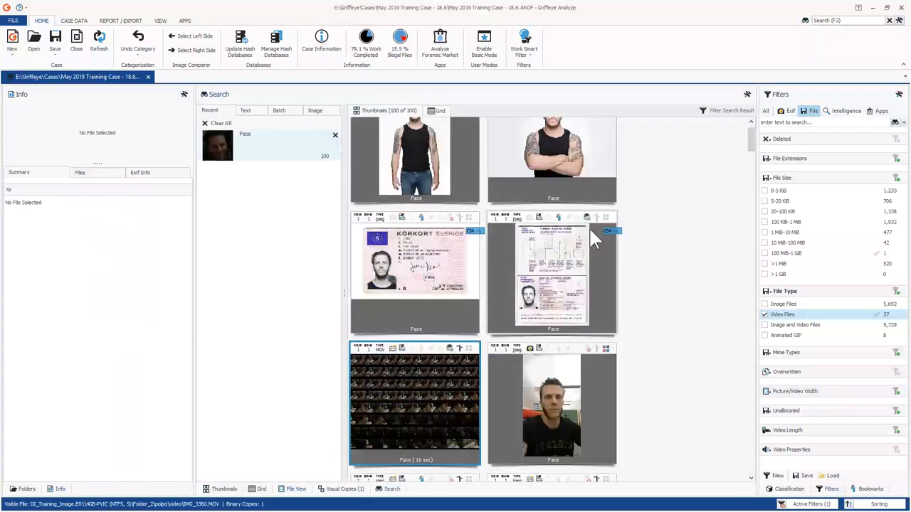
Examine the face search results, including the portrait, the ID documents, and the lower-ranked photos, for matches to the man's face.
scroll(712, 172, up, 1)
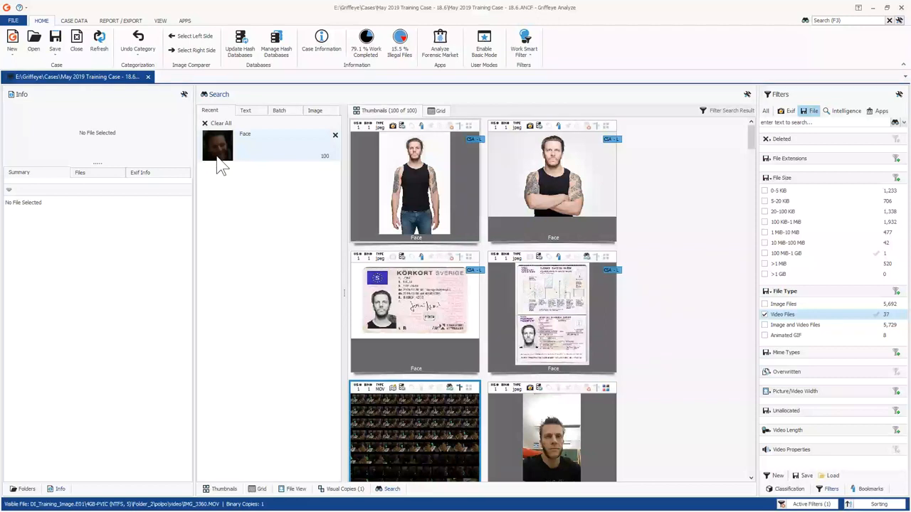
click(541, 193)
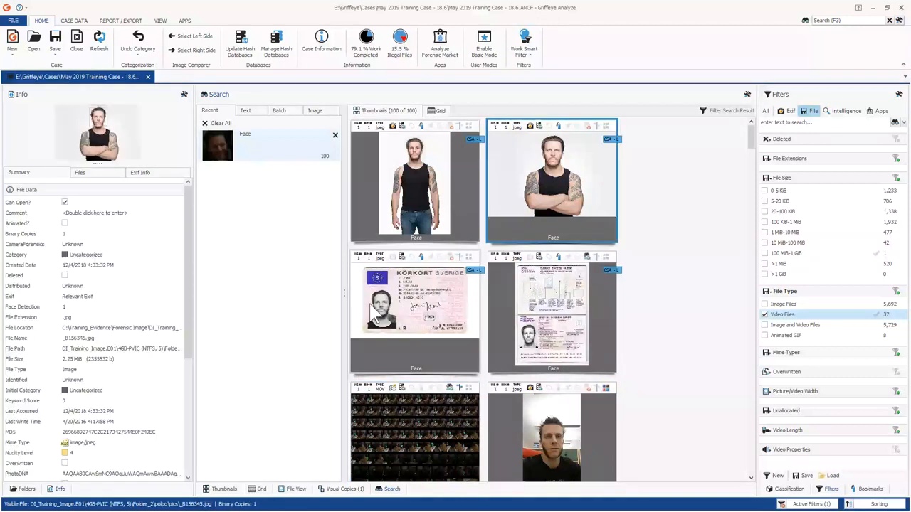
click(527, 313)
scroll(526, 313, down, 2)
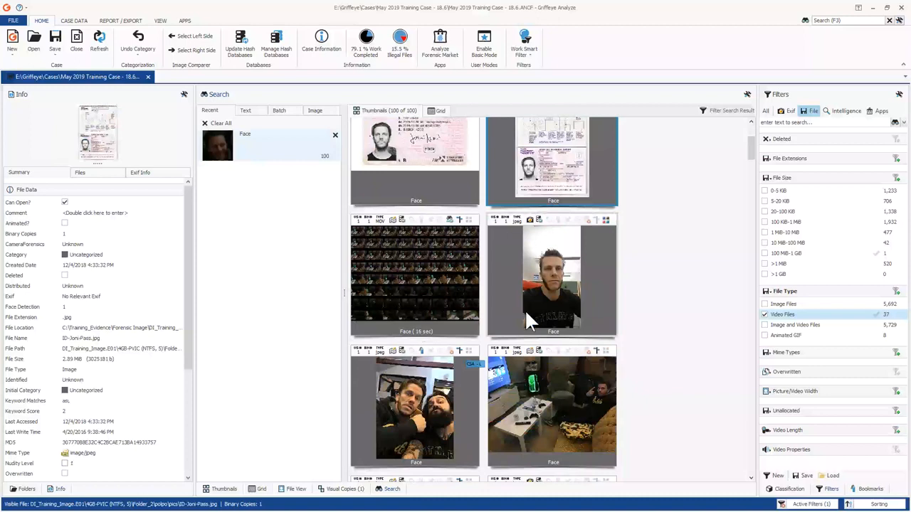
scroll(587, 245, down, 2)
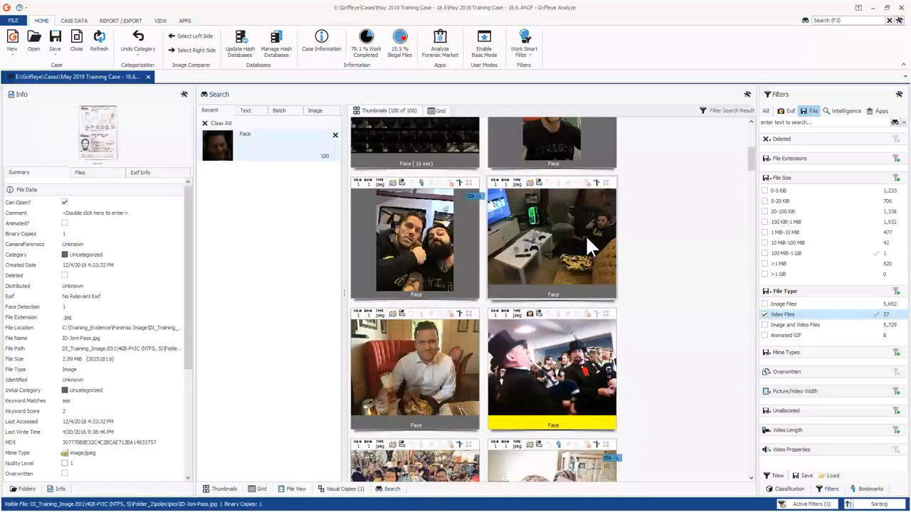
scroll(420, 237, up, 2)
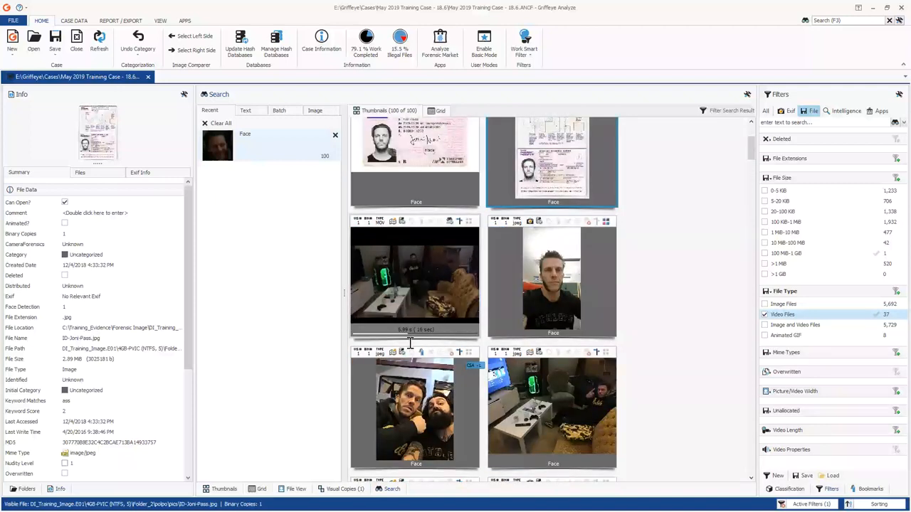
scroll(415, 235, down, 2)
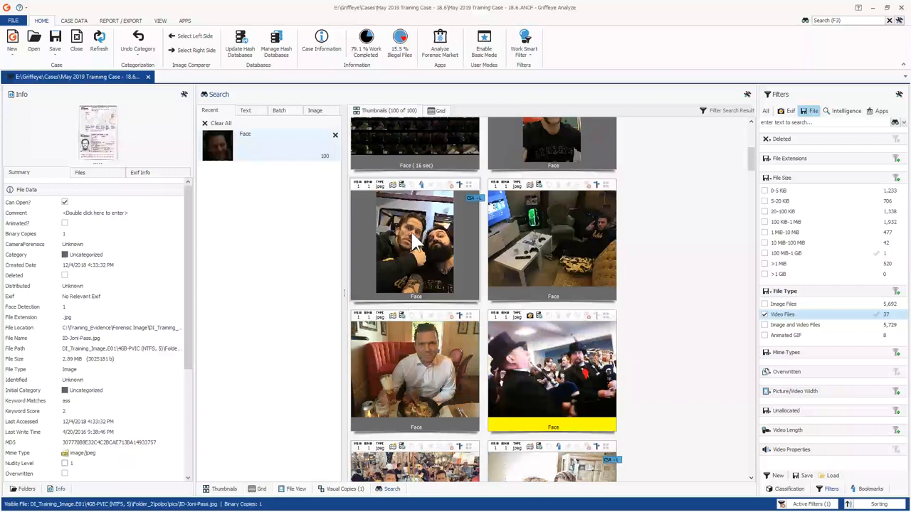
scroll(425, 261, down, 2)
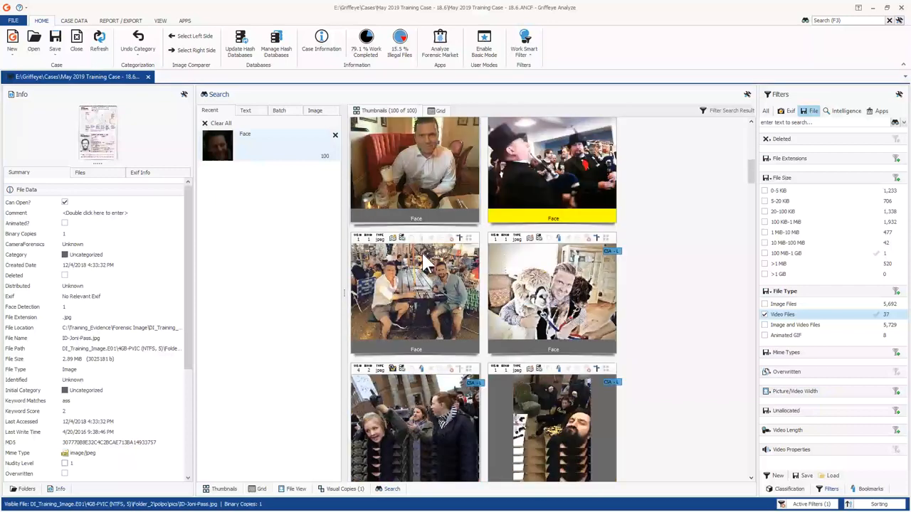
scroll(424, 267, up, 2)
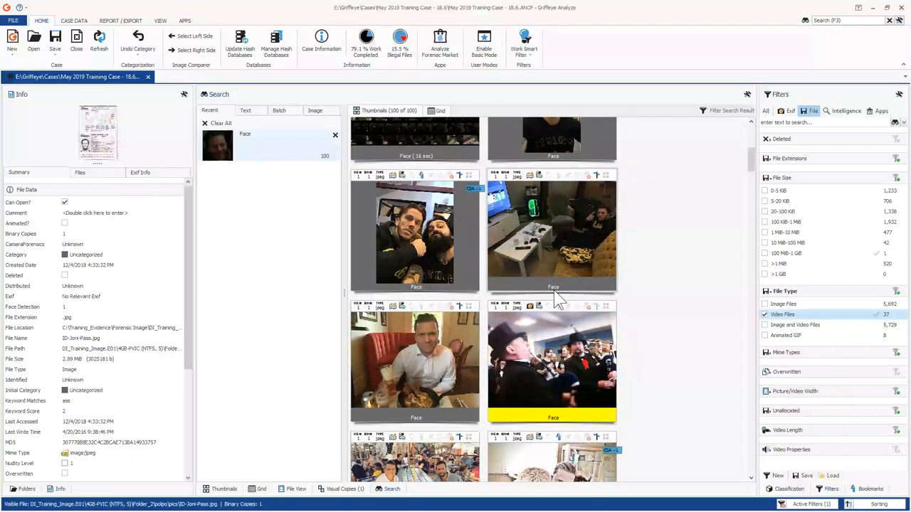
scroll(559, 299, down, 3)
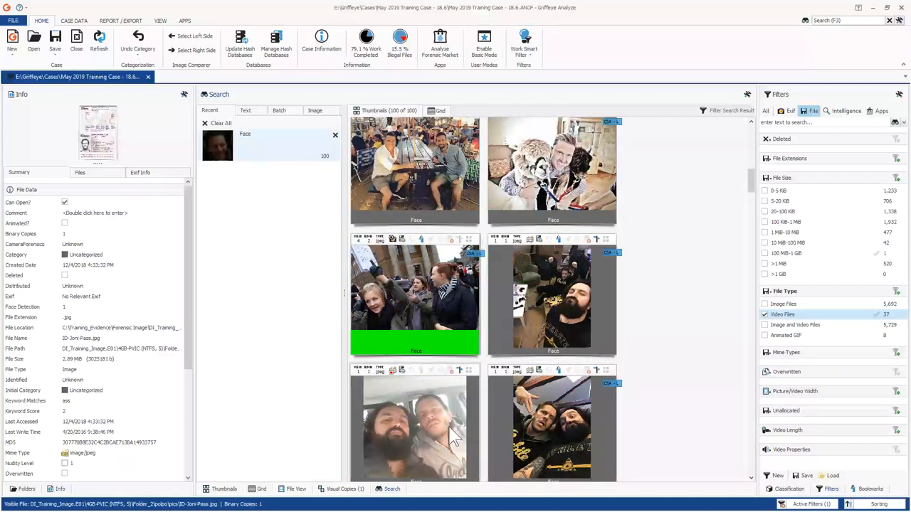
scroll(453, 437, down, 2)
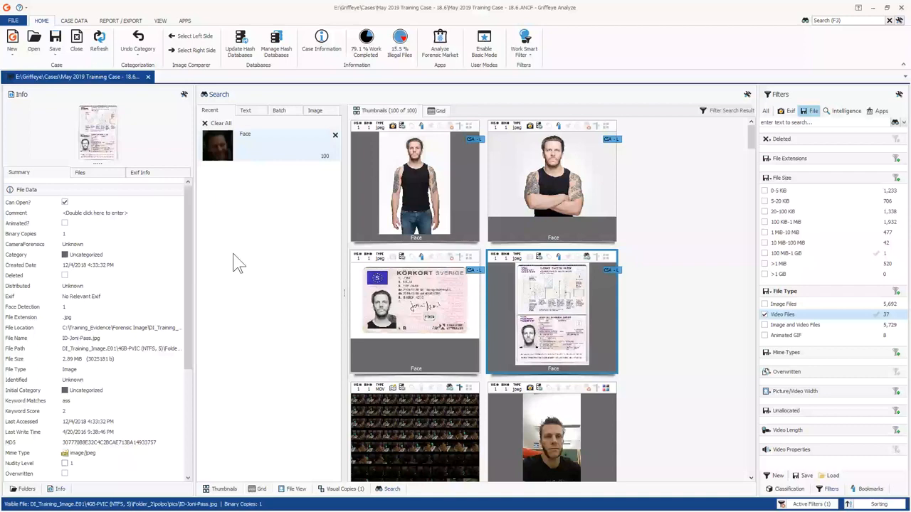
click(304, 149)
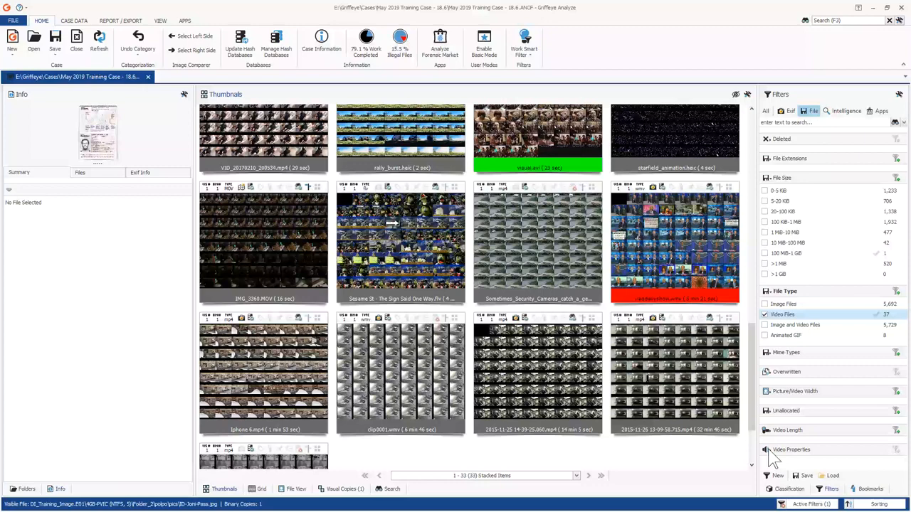
Remove the Video Files filter and set the image search method to Similar Faces.
click(765, 314)
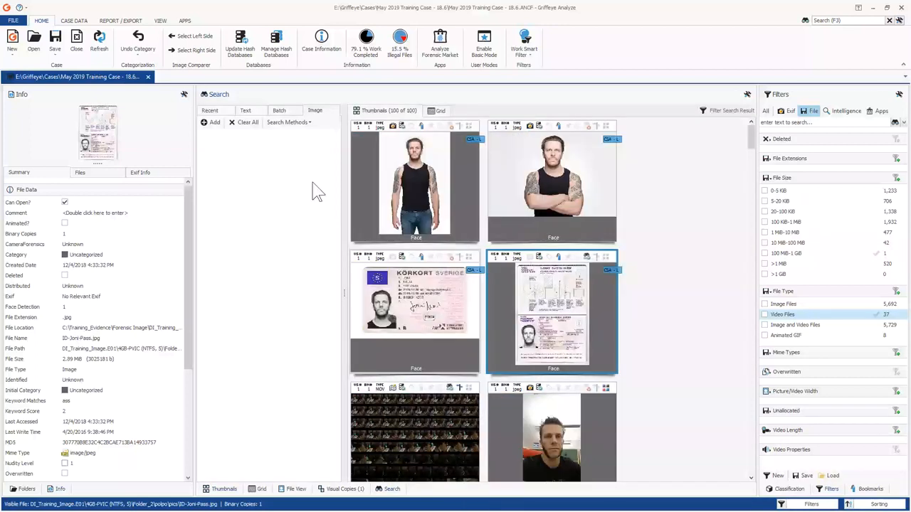
click(289, 123)
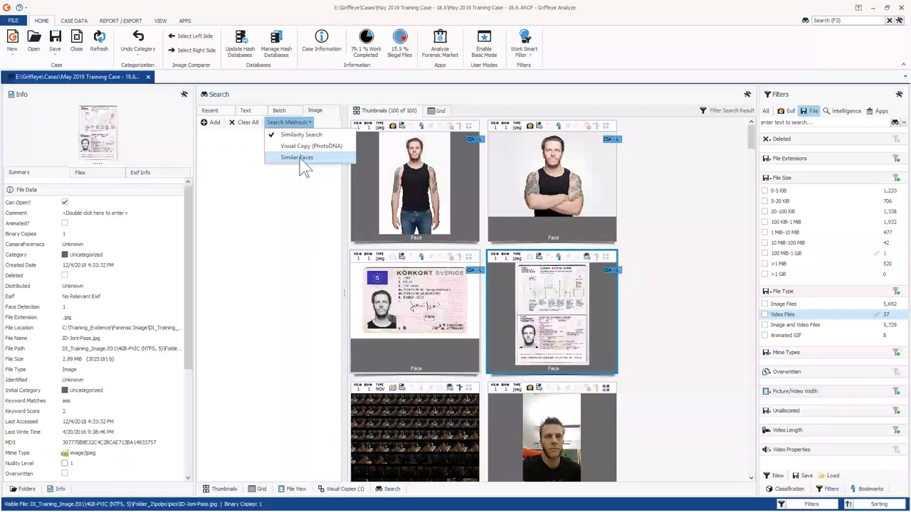
click(300, 158)
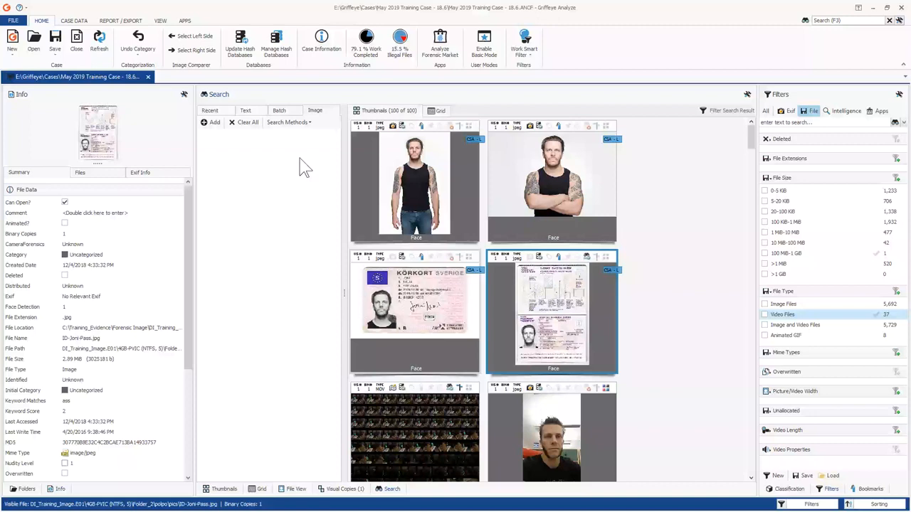
Add chucknut.jpg from the Training Data > Search Files > External Image Search folder and search the case for similar faces.
click(208, 124)
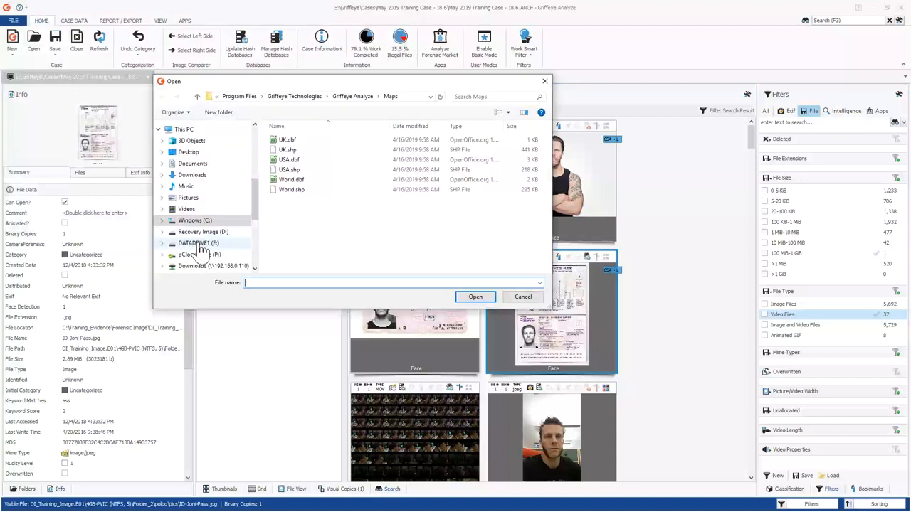
scroll(192, 177, up, 4)
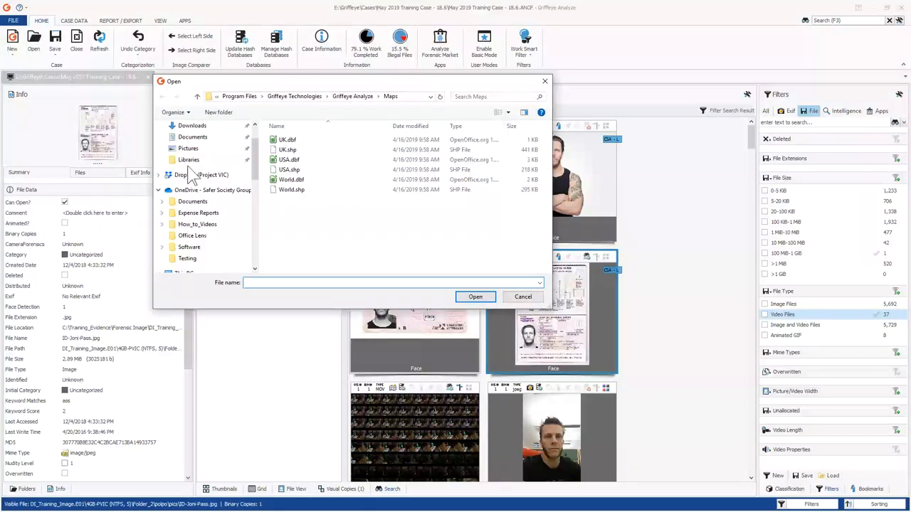
click(207, 190)
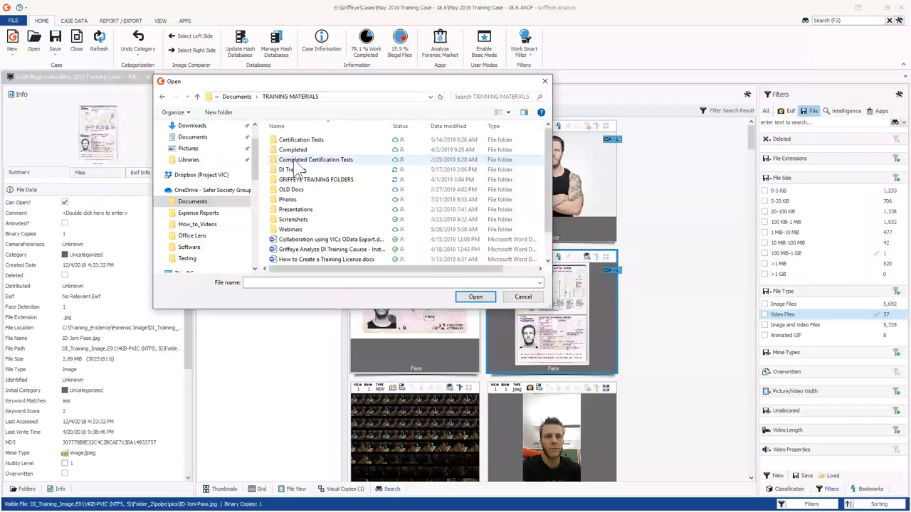
double_click(297, 169)
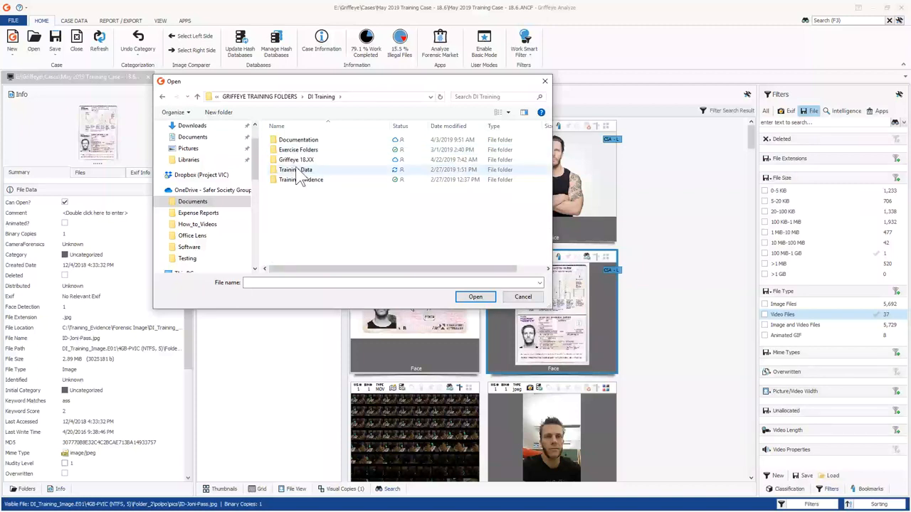
double_click(296, 169)
double_click(292, 141)
double_click(293, 143)
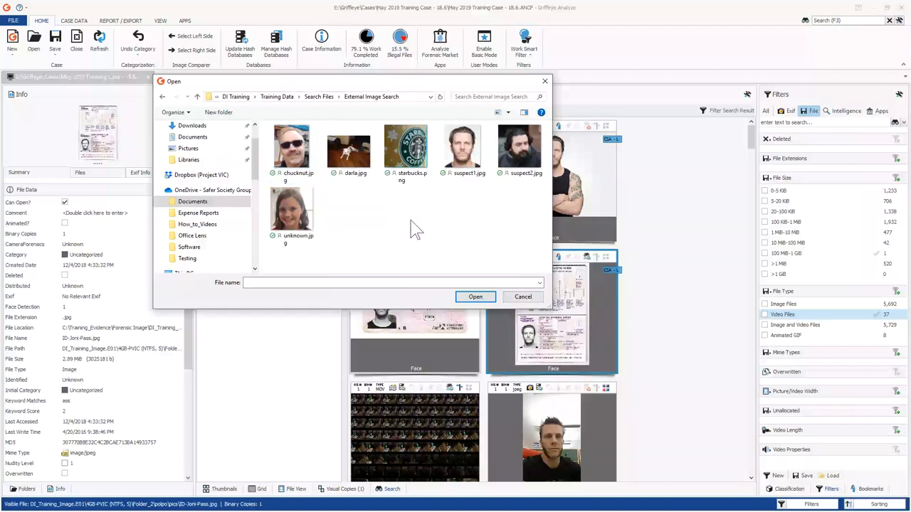
click(286, 165)
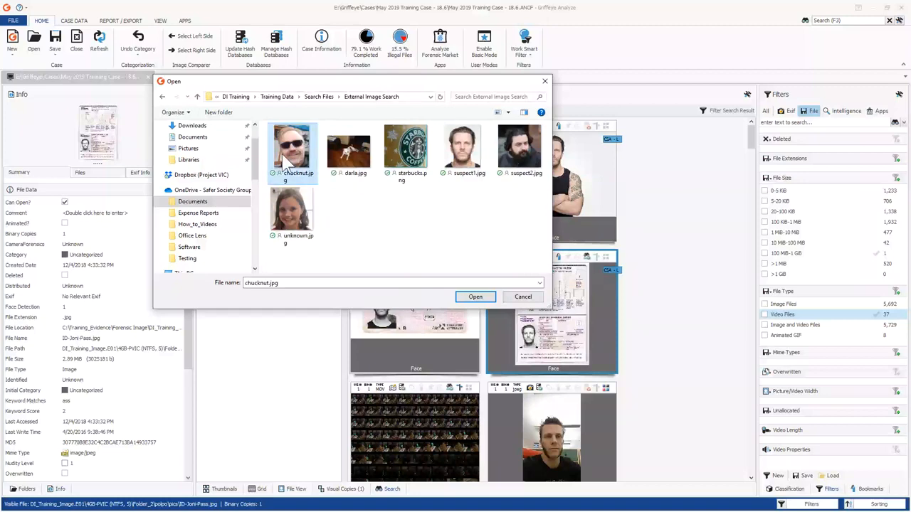
click(475, 298)
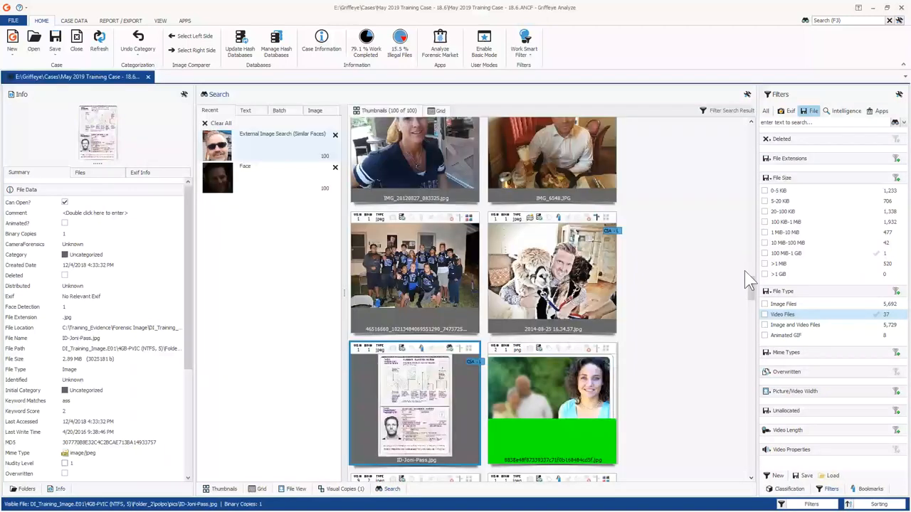
View IMG_20180413_183200.jpg from the similar-faces results at full size with its face detections, and return to the search results.
click(234, 181)
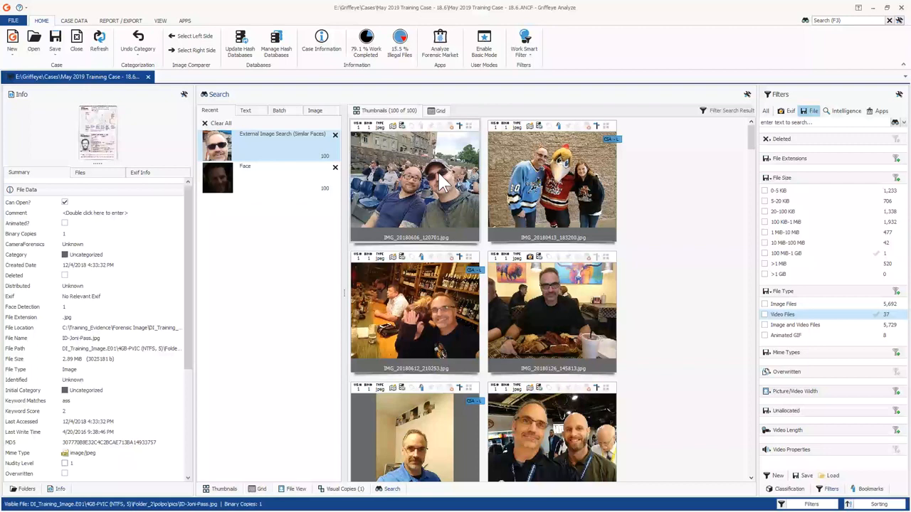
click(548, 165)
double_click(546, 163)
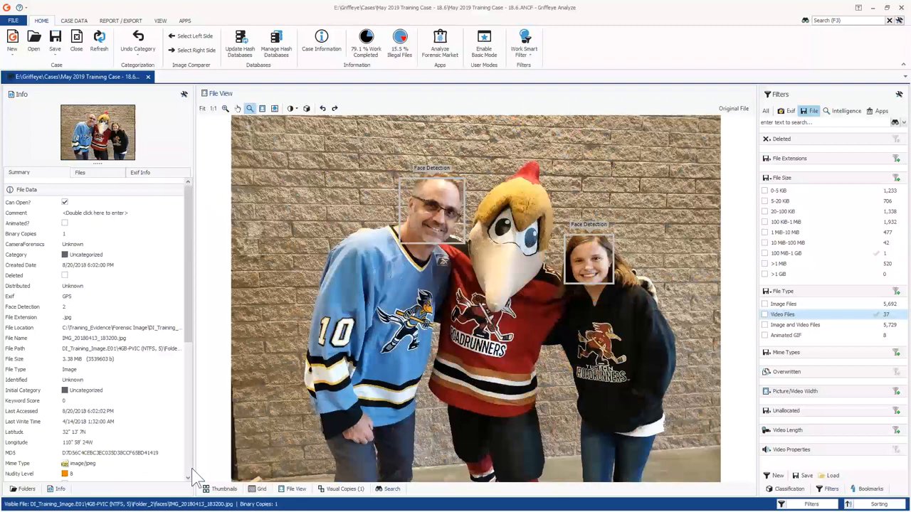
click(222, 489)
click(391, 489)
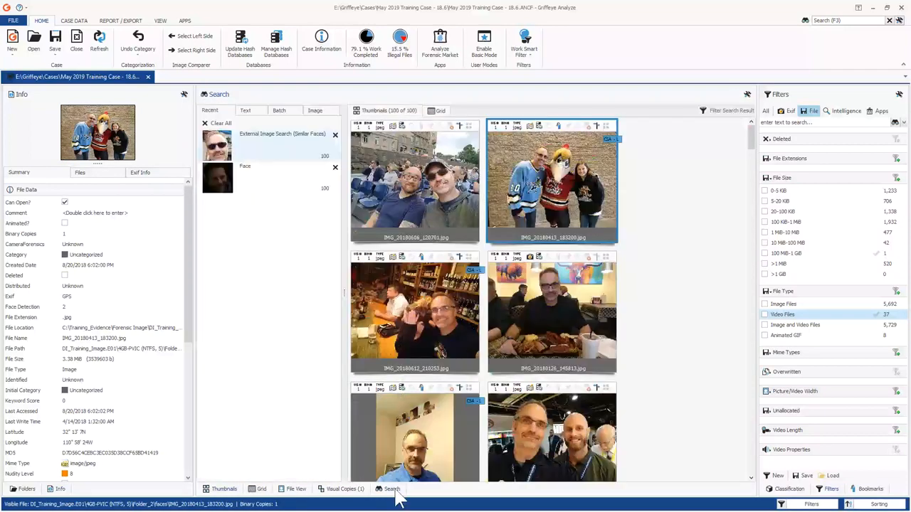
Examine IMG_20180612_210253.jpg and the lower-ranked similar-faces results for further matches to the man in the external image.
click(422, 326)
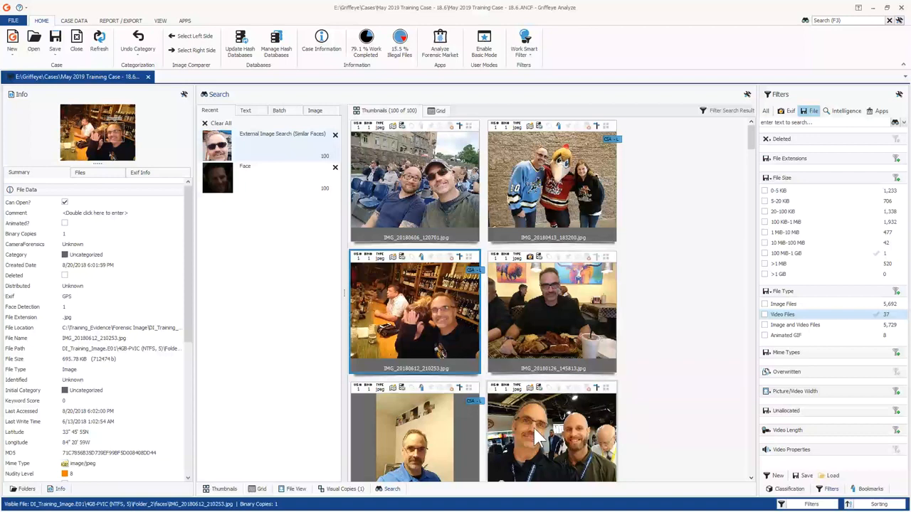
scroll(498, 341, down, 3)
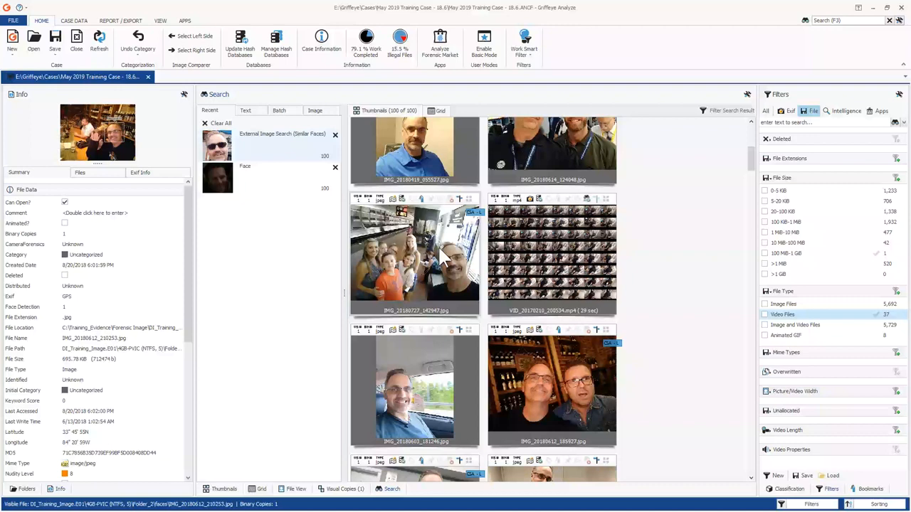
scroll(428, 342, down, 3)
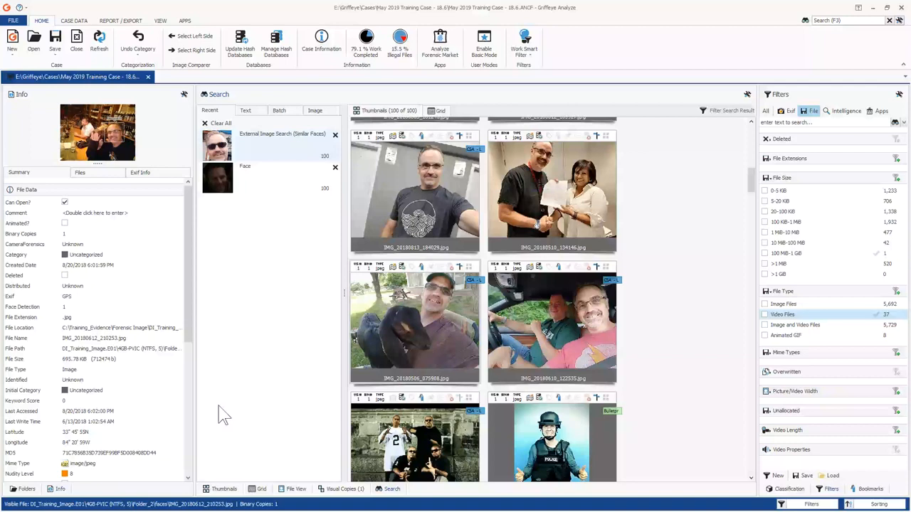
Filter the case thumbnails to files that have faces and search for faces matching the detected one in IMG_20180529_171825_Bokeh.jpg.
click(223, 489)
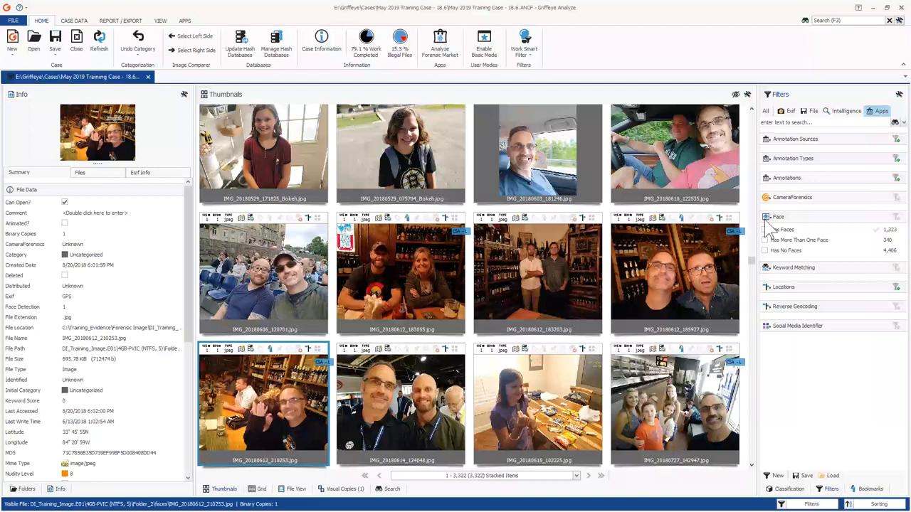
click(765, 229)
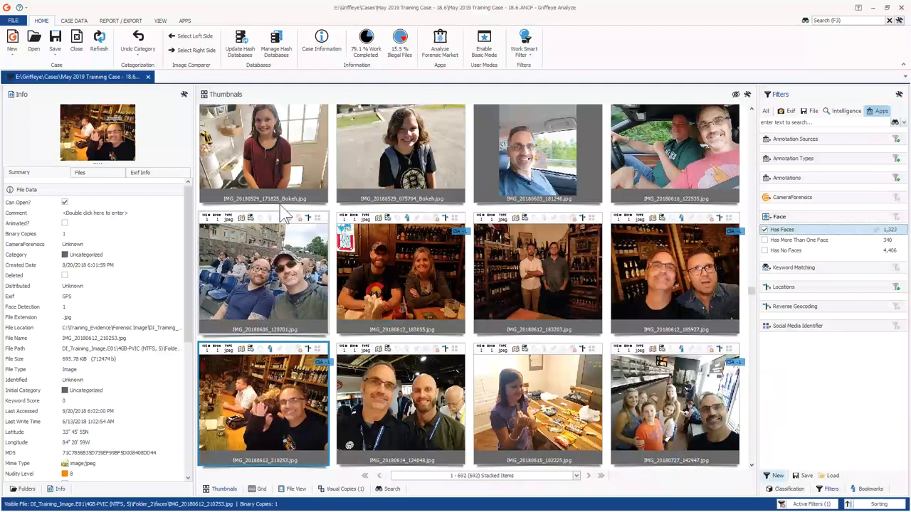
click(284, 158)
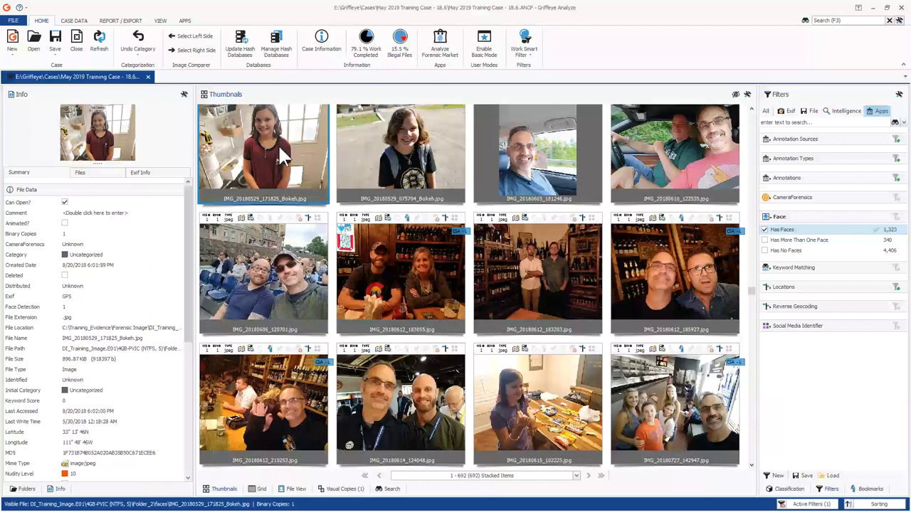
double_click(279, 148)
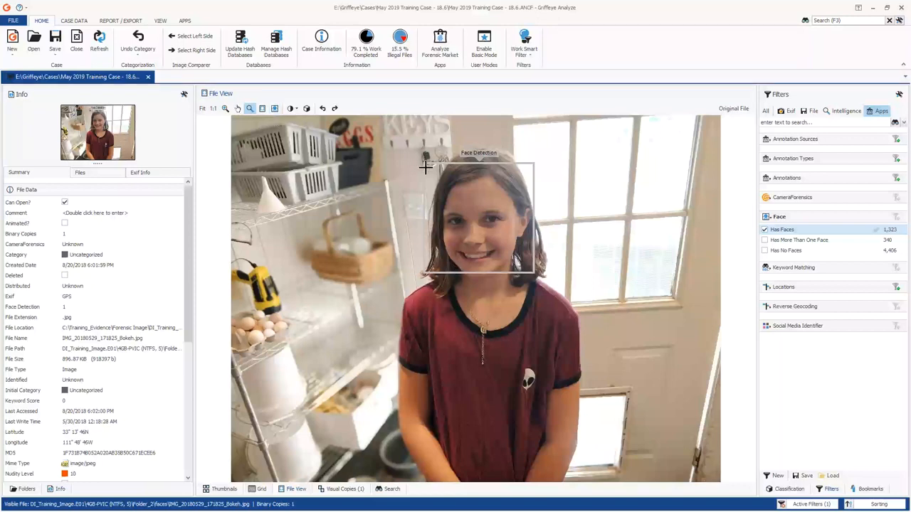
drag(423, 163, 536, 275)
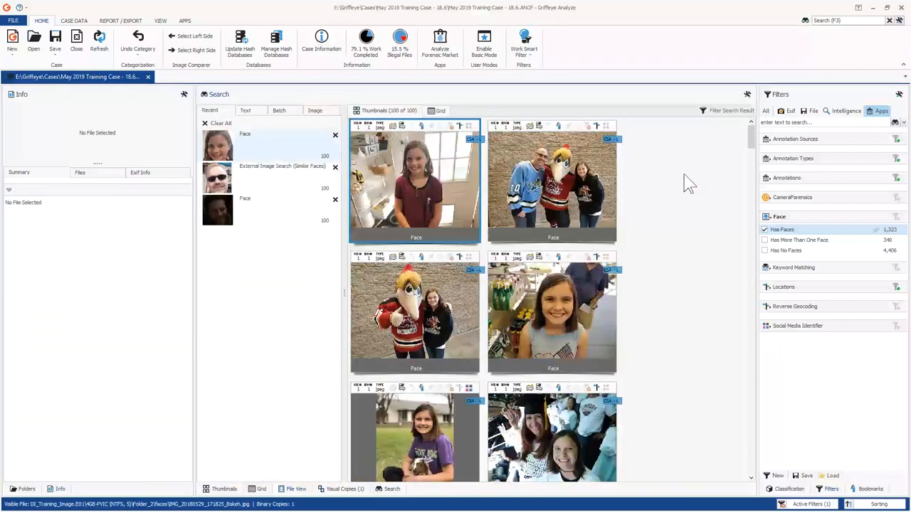
Review the face search results, view IMG_20180615_102225.jpg full size, locate it among the case thumbnails, and return to the results.
click(402, 319)
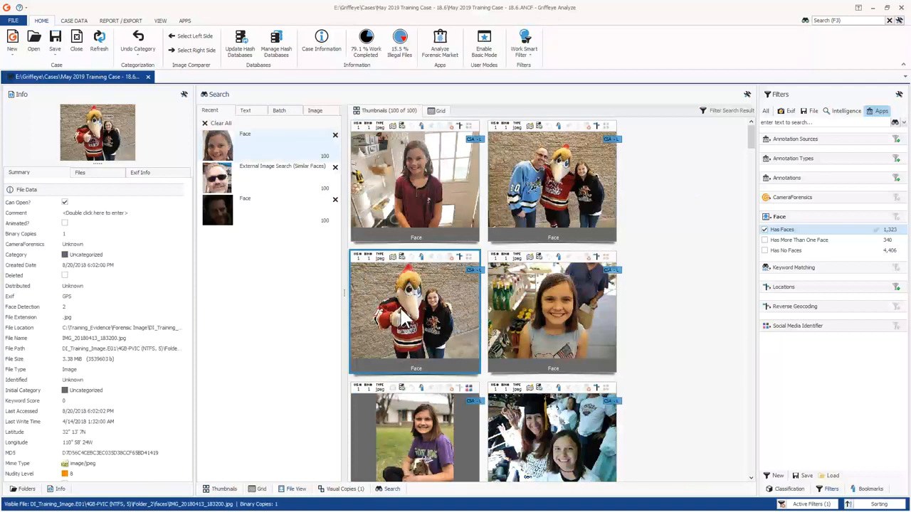
key(Down)
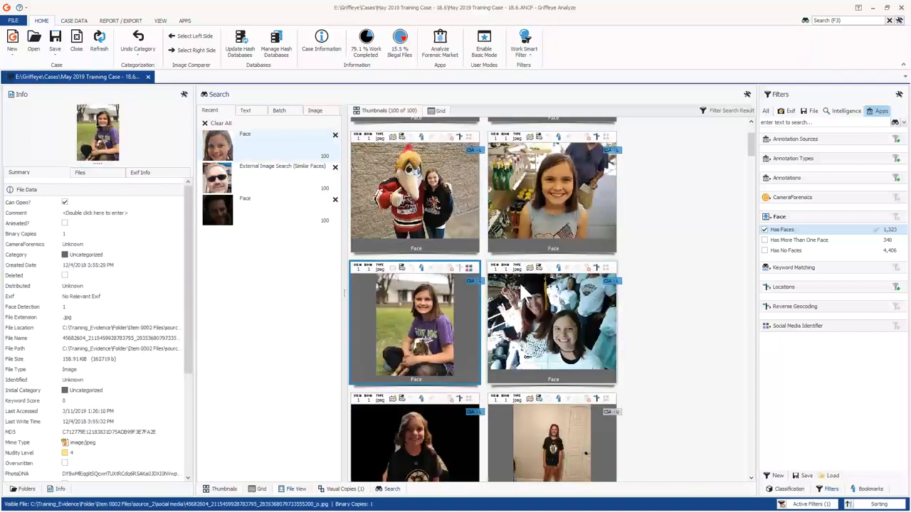
scroll(443, 324, down, 2)
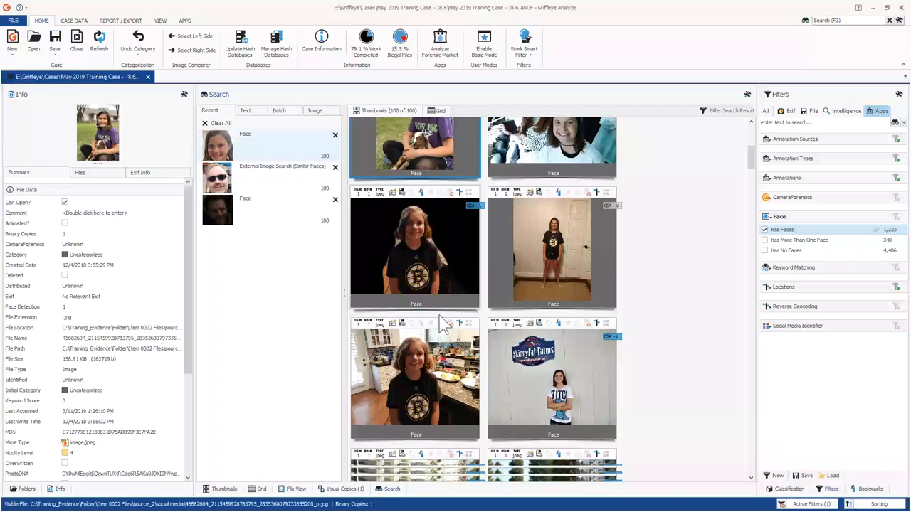
scroll(535, 169, down, 5)
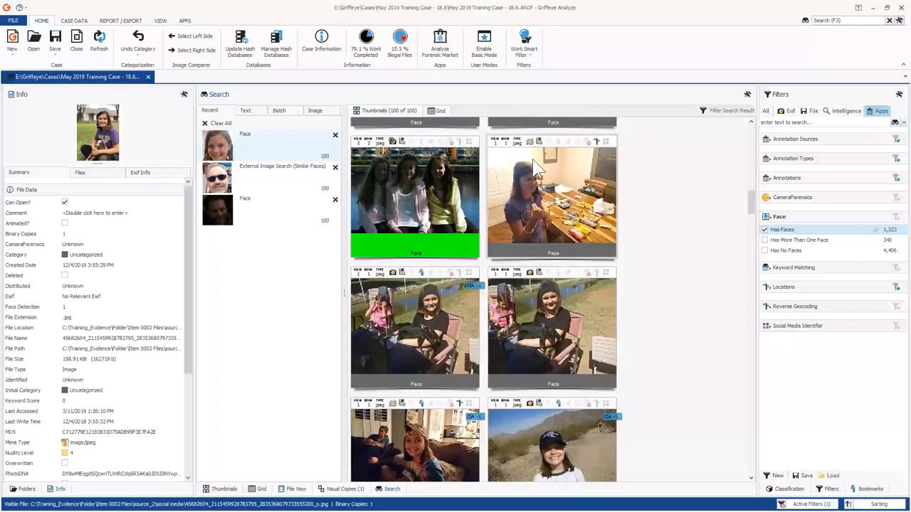
double_click(535, 169)
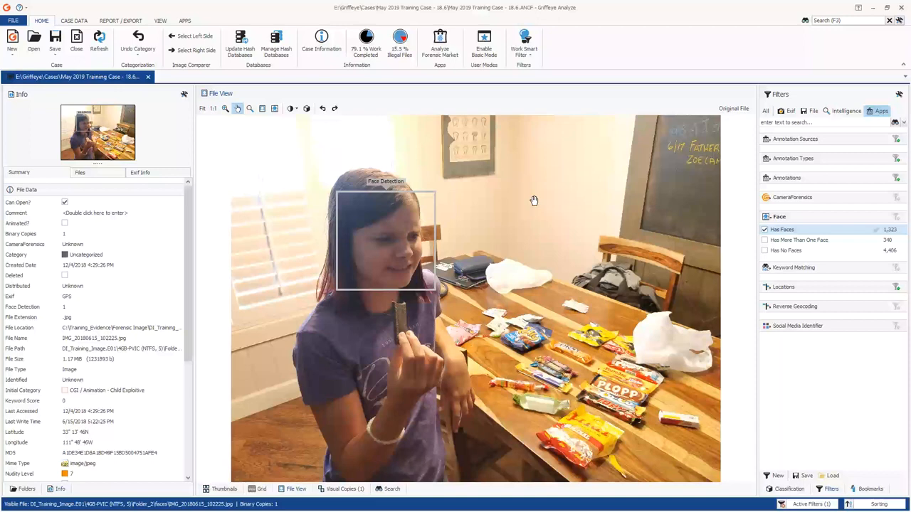
click(224, 489)
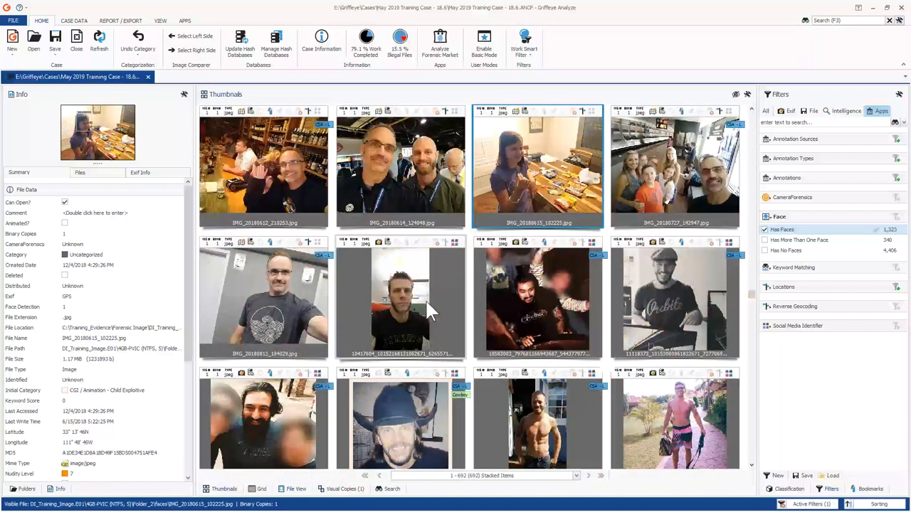
click(390, 489)
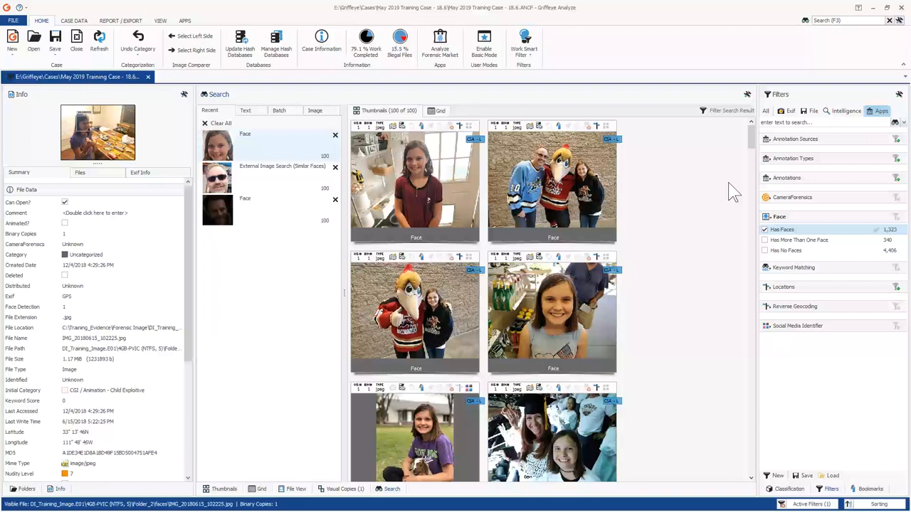
Clear the Has Faces filter and show only the thumbnails from the Visually Similar folder under Demo_Files.
click(765, 229)
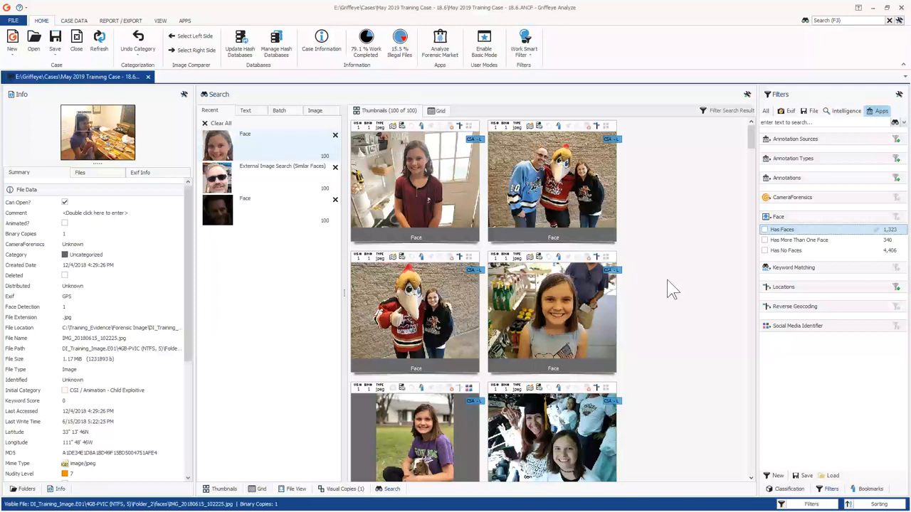
click(277, 504)
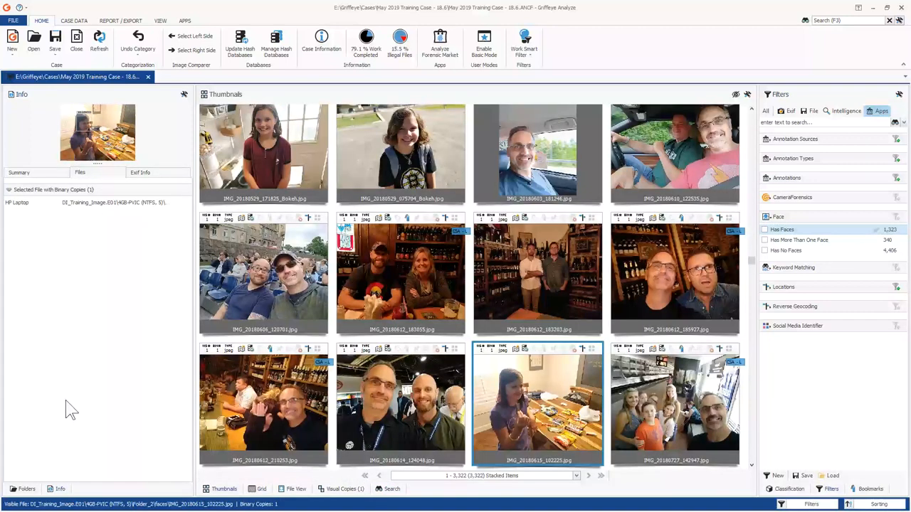
click(26, 488)
click(73, 229)
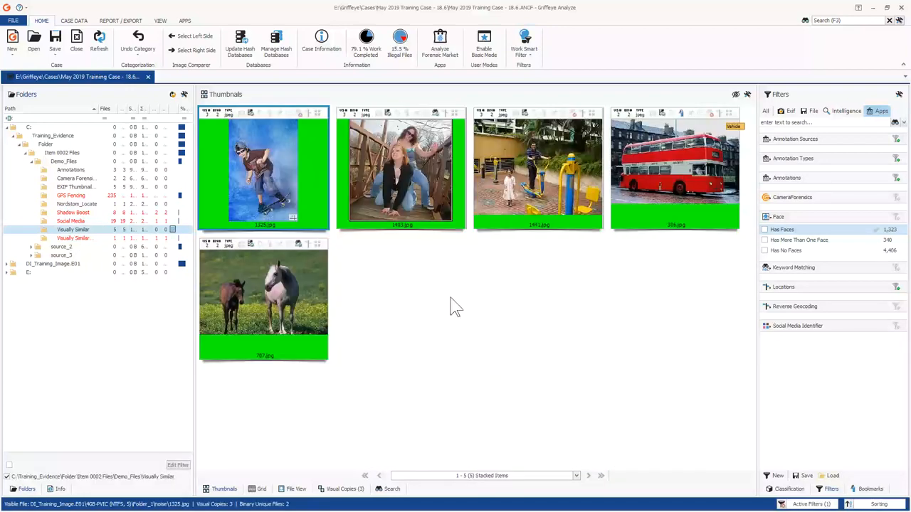
View 1403.jpg at full size, then search the case for images visually similar to it.
click(461, 306)
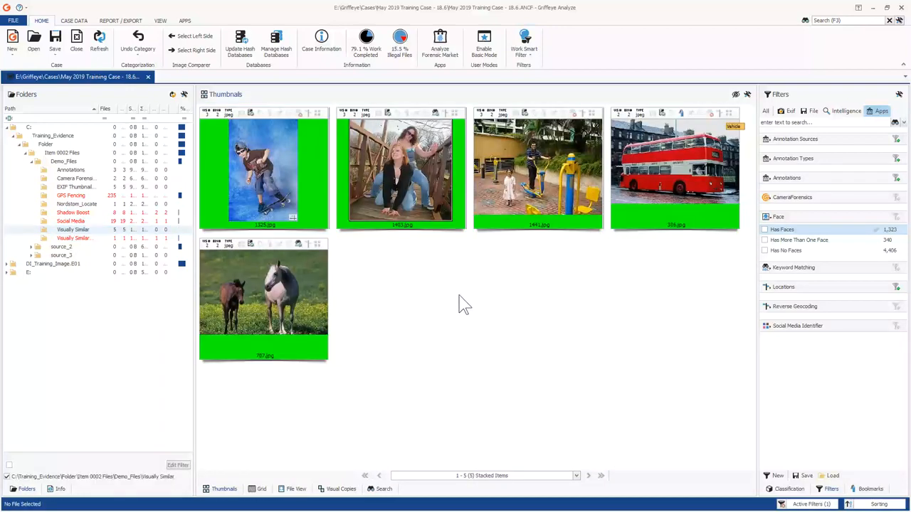
click(383, 177)
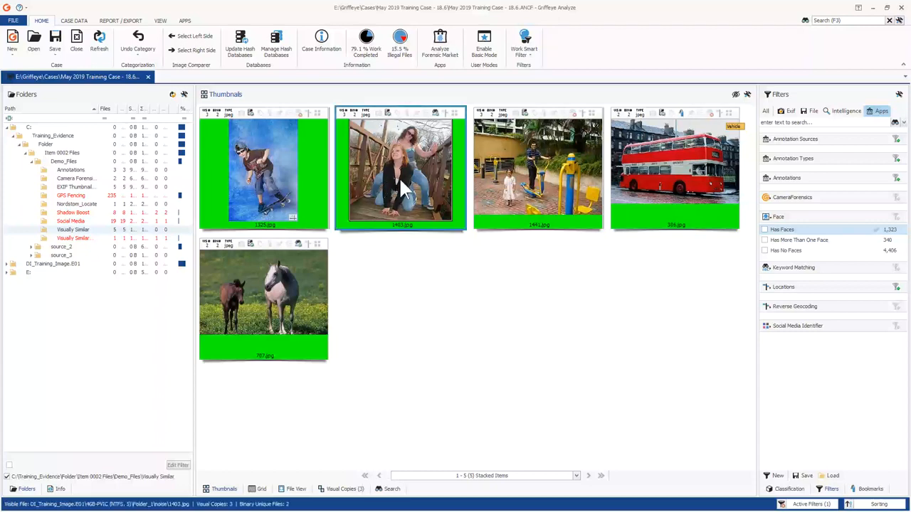
double_click(399, 178)
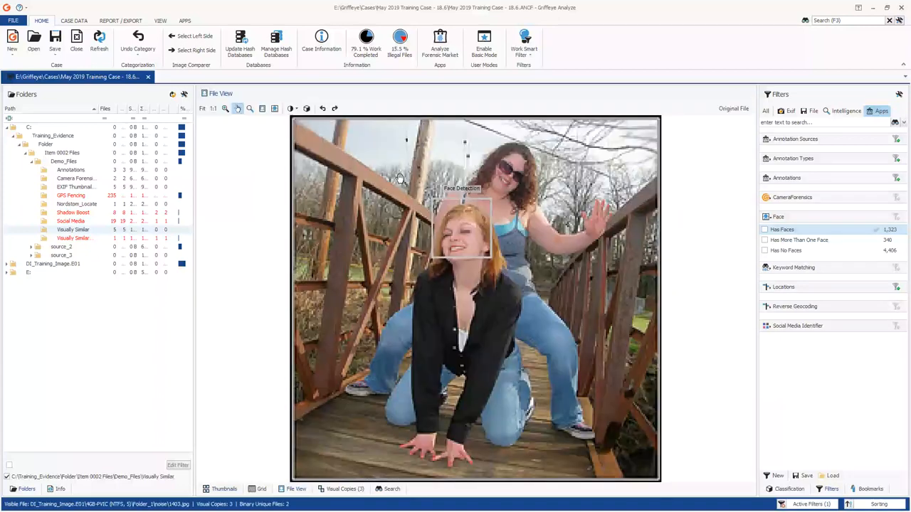
click(229, 489)
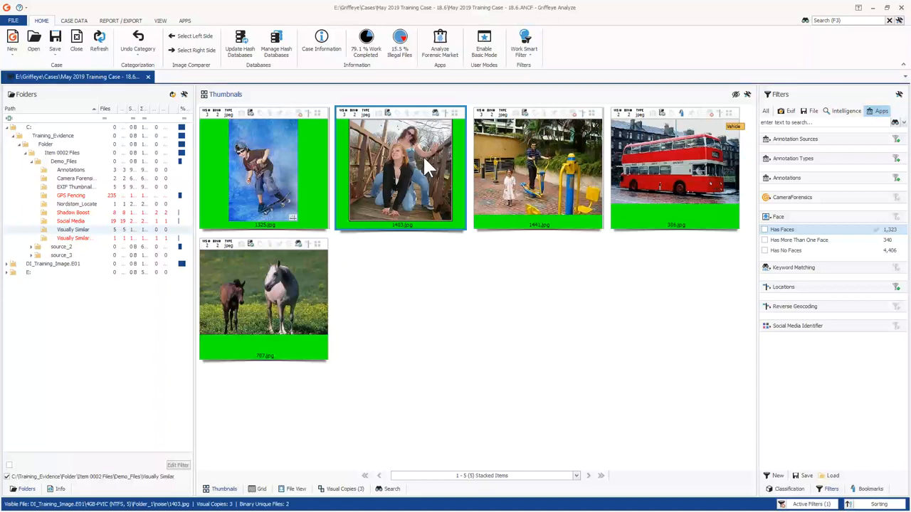
key(ctrl+f)
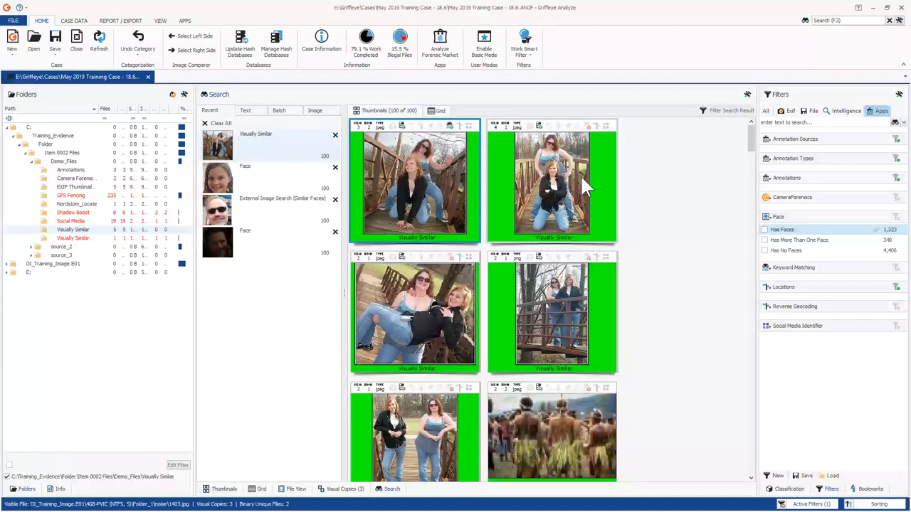
Compare the visually similar results that show the same two women on the wooden bridge.
click(562, 308)
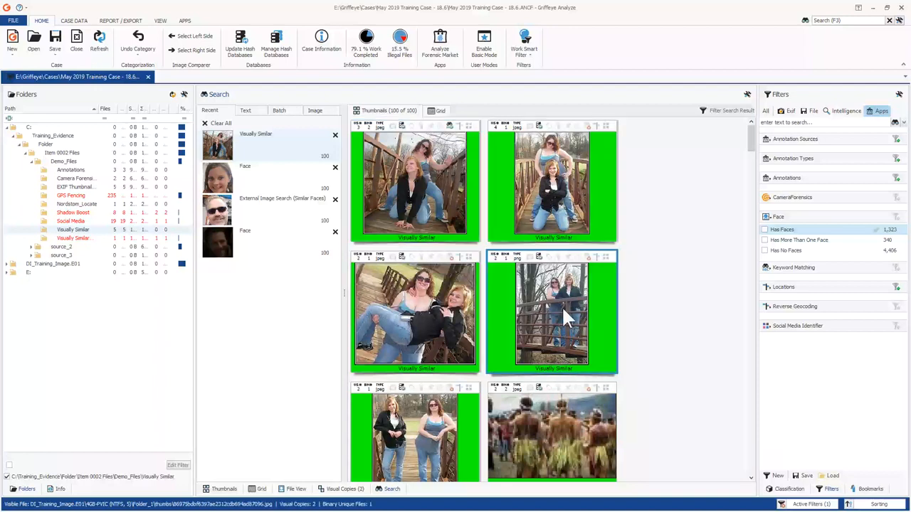
click(428, 306)
click(392, 173)
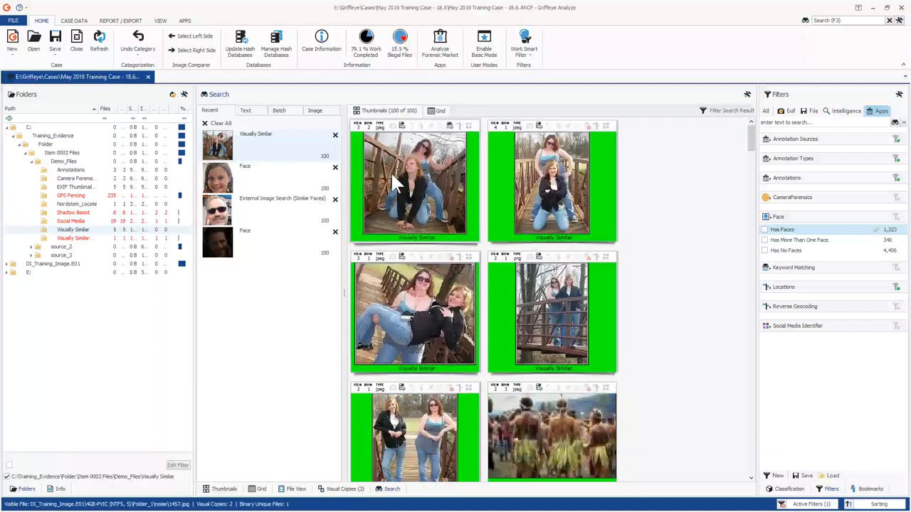
click(564, 179)
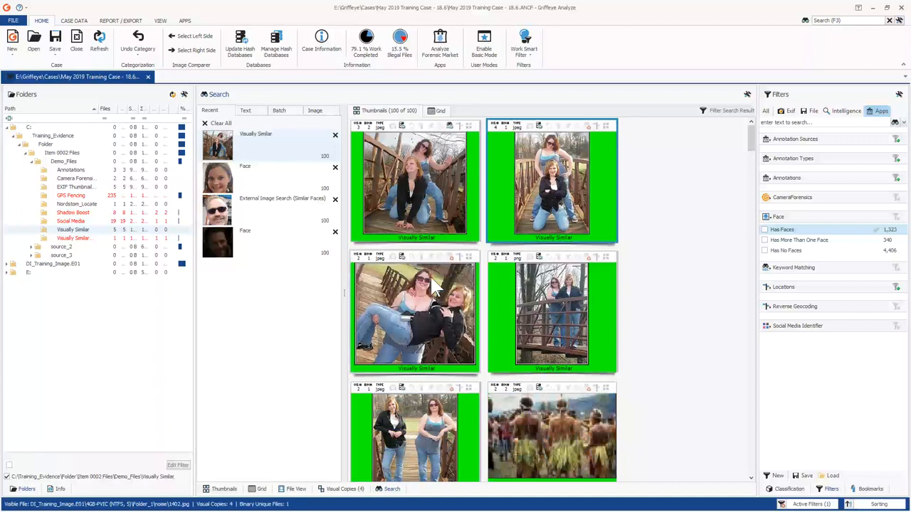
click(431, 280)
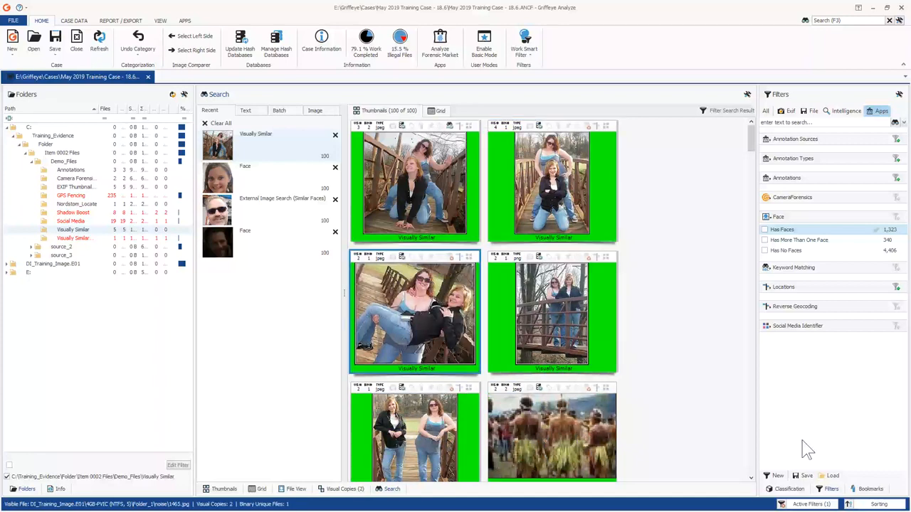
Add 1465.jpg and the picture of the two women behind the bridge railing to the Images bookmark under File Types.
click(870, 489)
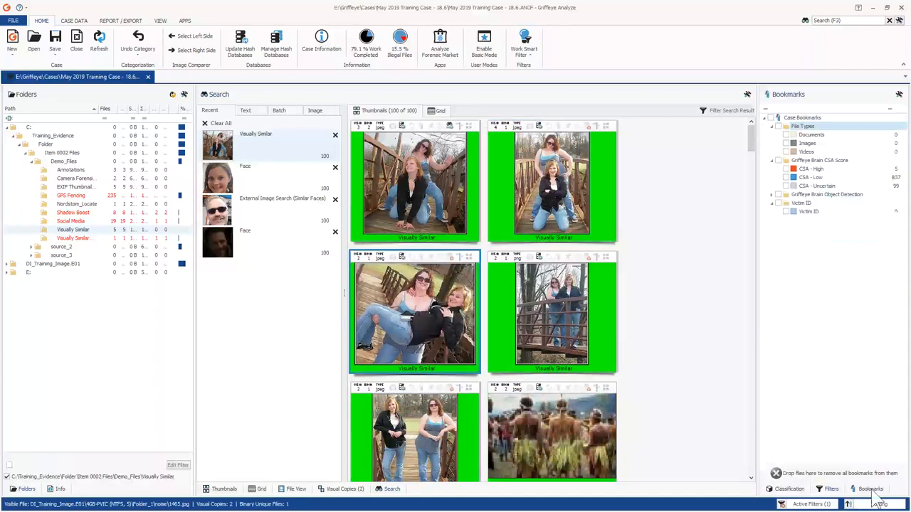
drag(610, 239, 806, 146)
drag(571, 295, 807, 145)
click(432, 306)
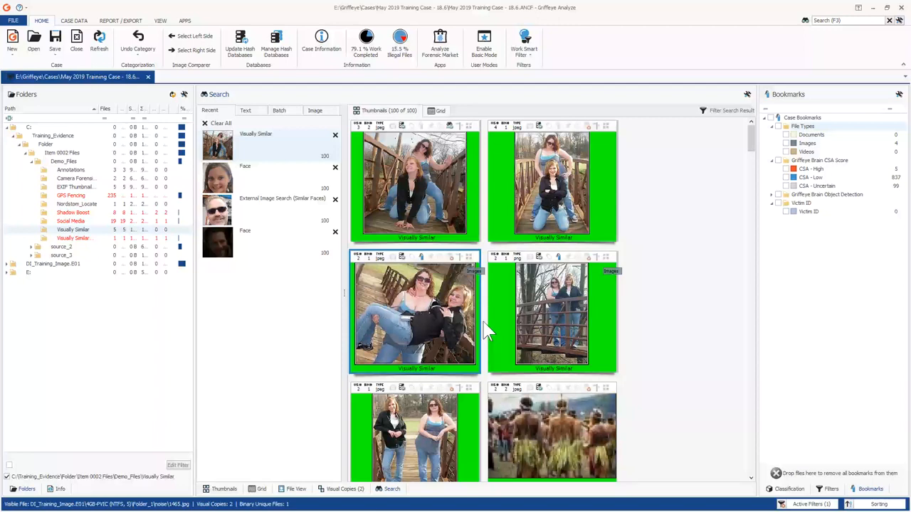
Search for images visually similar to the picture of the two women behind the bridge railing and review the results.
click(541, 316)
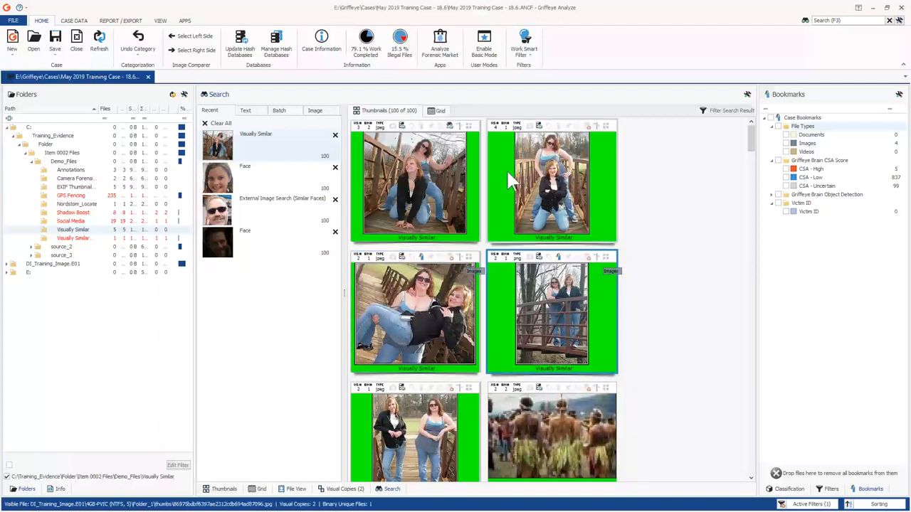
middle_click(552, 304)
scroll(548, 306, down, 2)
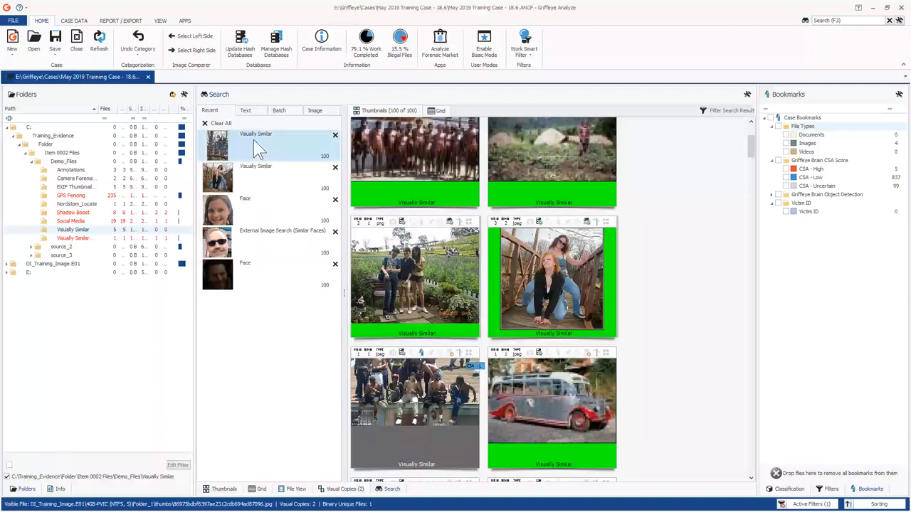
Return to the earlier results and run visually similar searches from 1465.jpg and from 1472.jpg, the two women on grass.
click(260, 172)
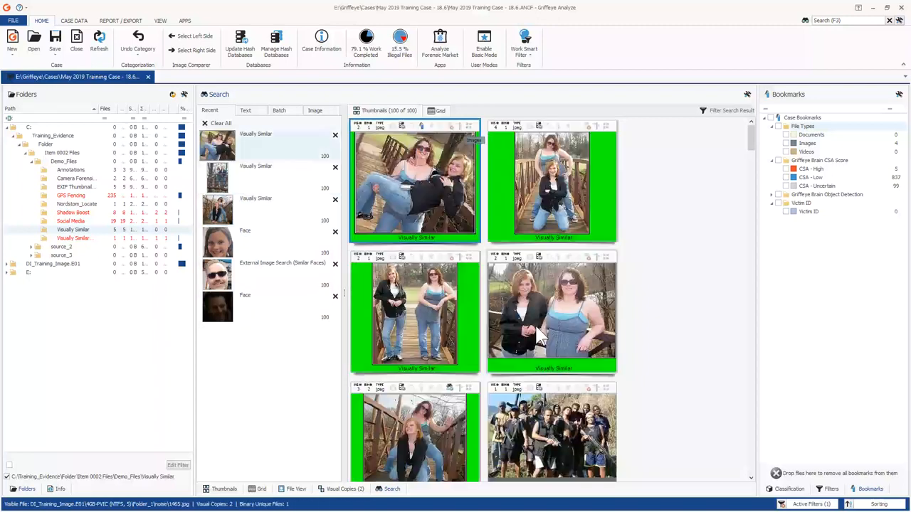
scroll(526, 320, down, 3)
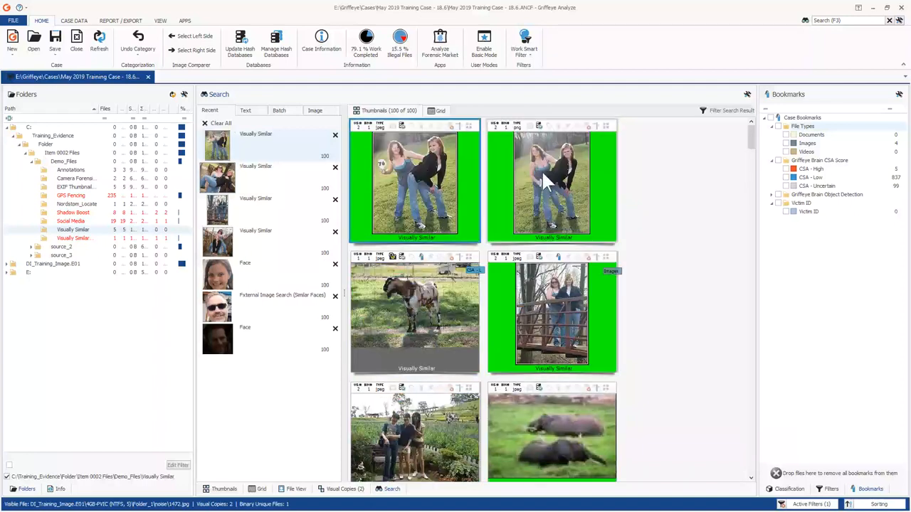
click(542, 170)
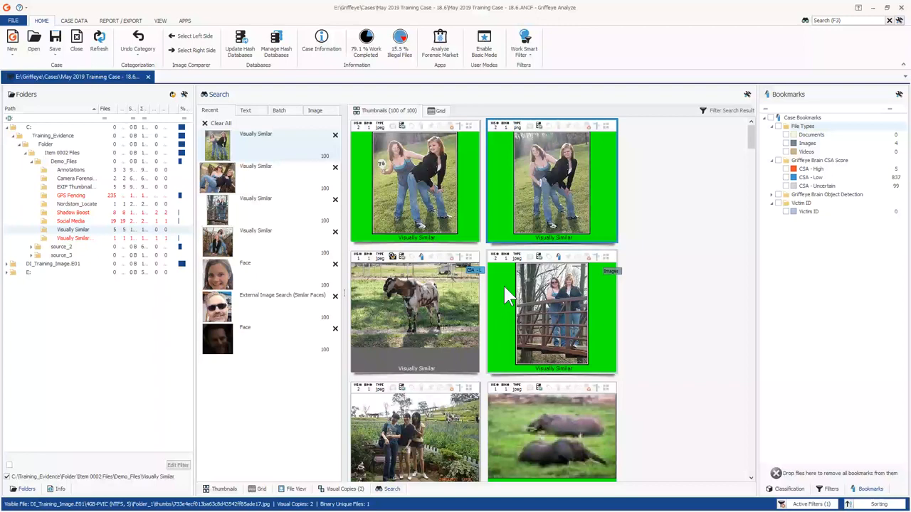
Return to the folder's thumbnails and search for images visually similar to the playground picture 1441.jpg.
click(223, 490)
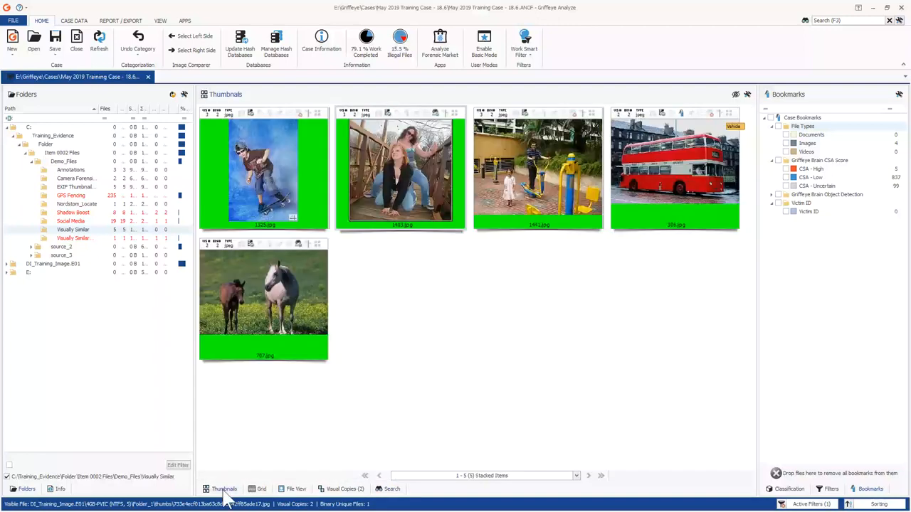
click(551, 176)
click(510, 257)
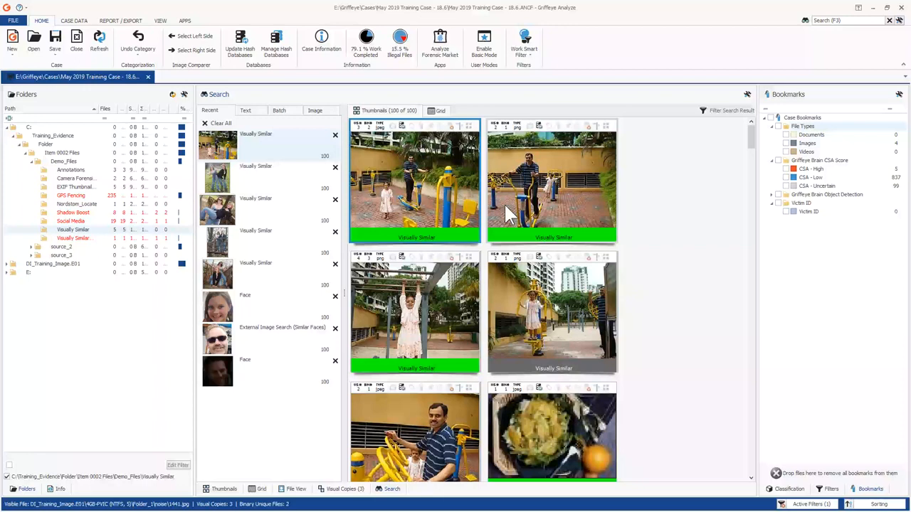
Open 1092.JPG from the second Visually Similar folder, search for images similar to the candle stand region, and review the results.
click(224, 489)
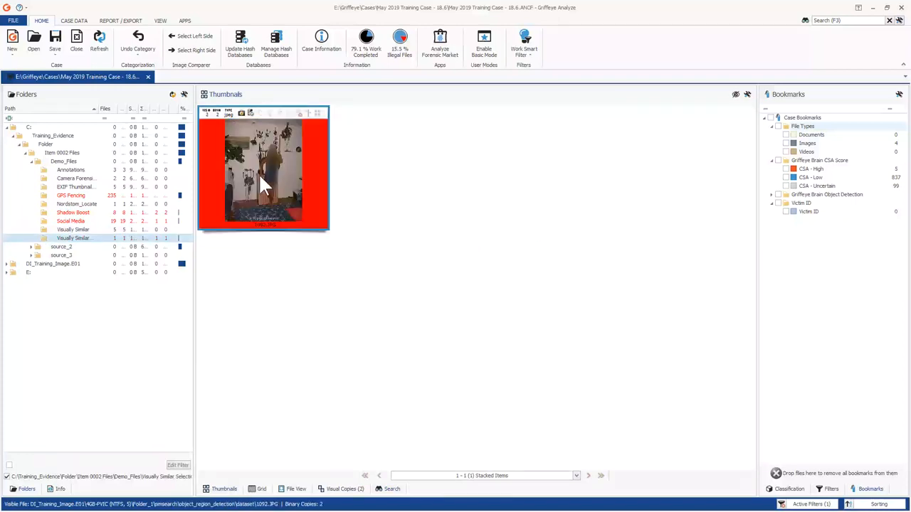
double_click(260, 174)
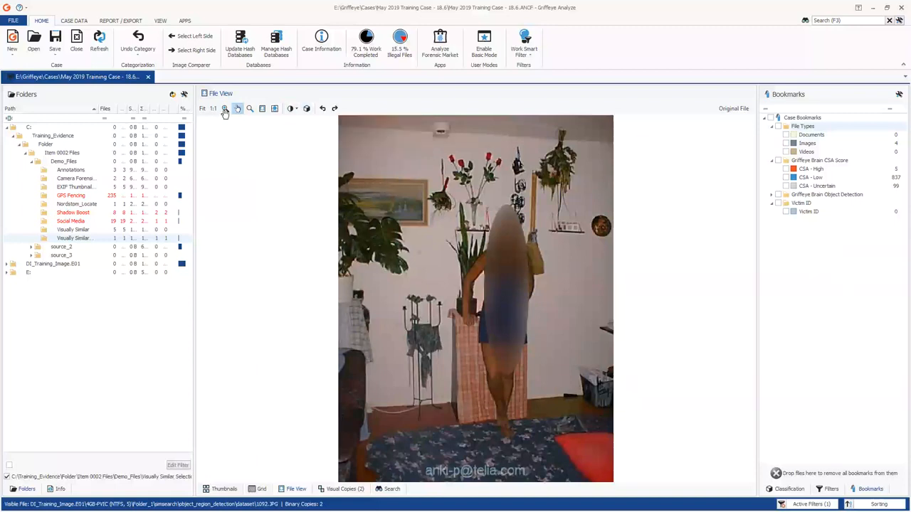
click(274, 108)
drag(395, 285, 450, 404)
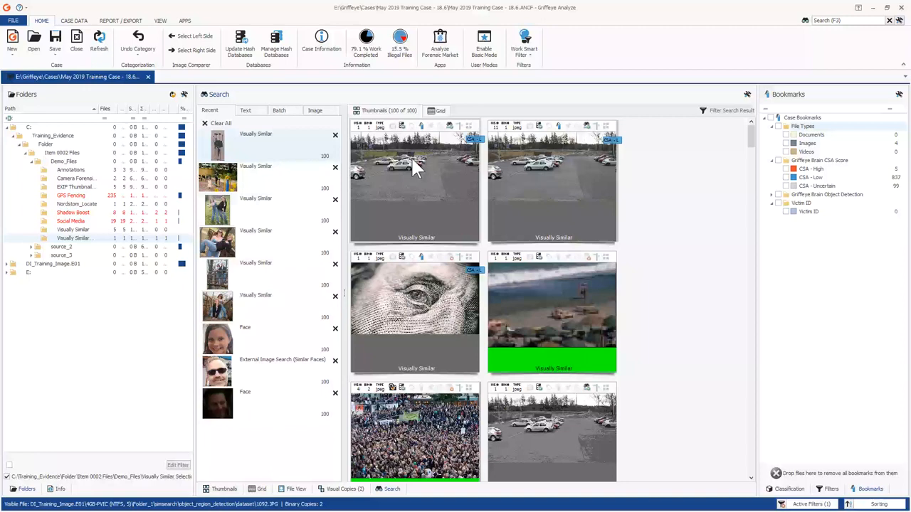
click(412, 159)
click(277, 149)
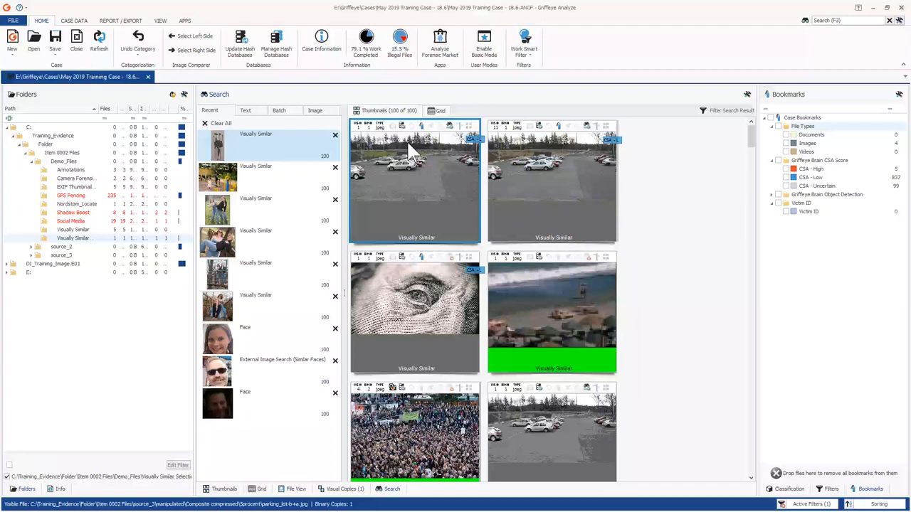
scroll(416, 153, down, 5)
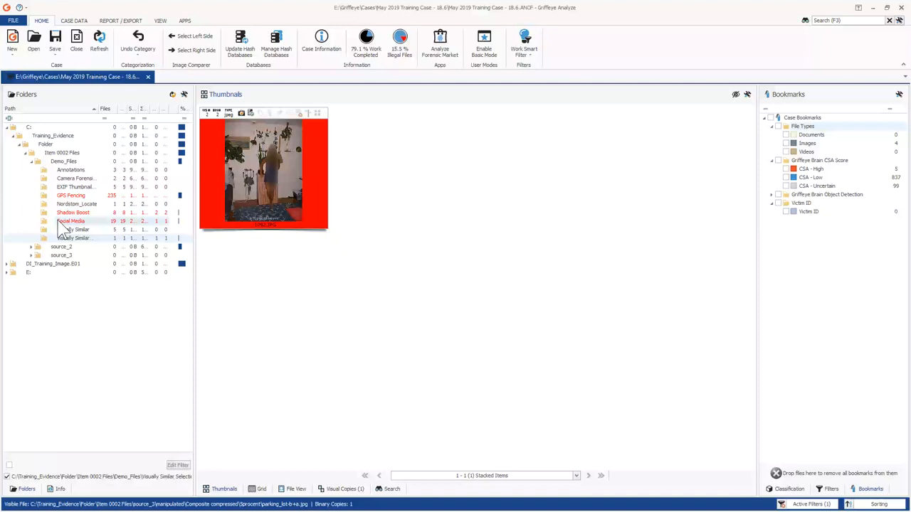
Repeat the region search in 1092.JPG with a taller selection around the candle stand, and return from the results to the thumbnails.
double_click(264, 172)
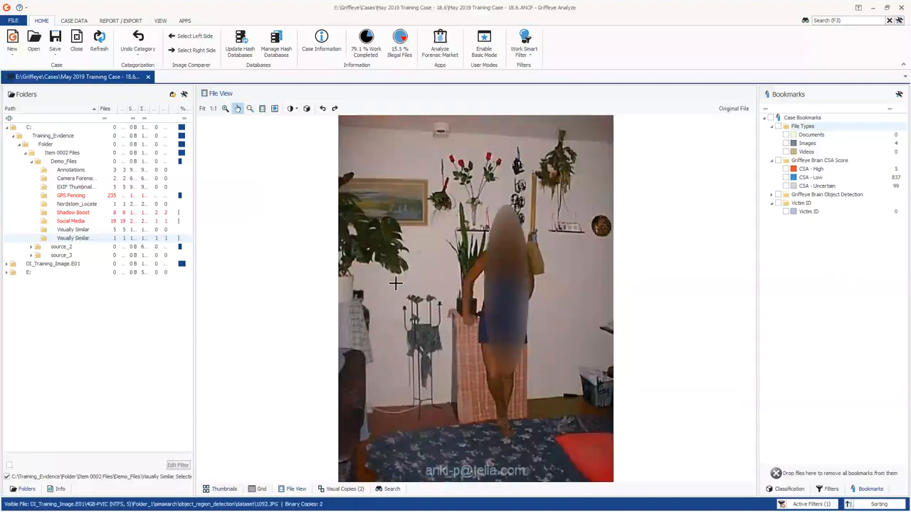
drag(389, 284, 451, 430)
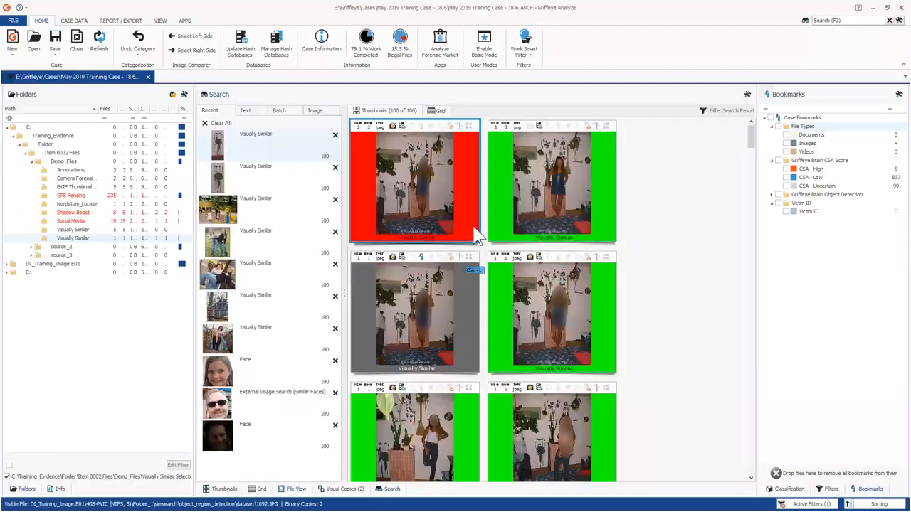
double_click(415, 181)
click(226, 489)
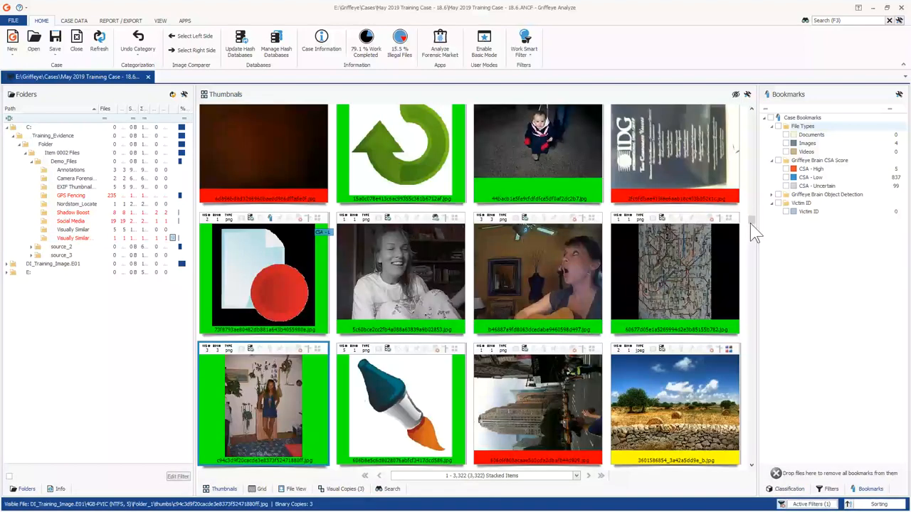
Examine the search options for Photo_064.jpg and the criteria in the Relation Search Settings, and close the settings.
right_click(265, 157)
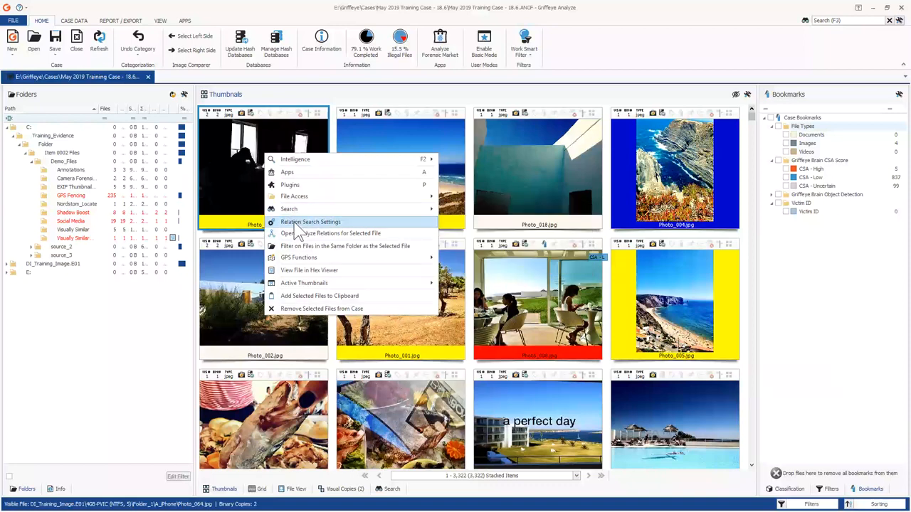
mouse_move(314, 209)
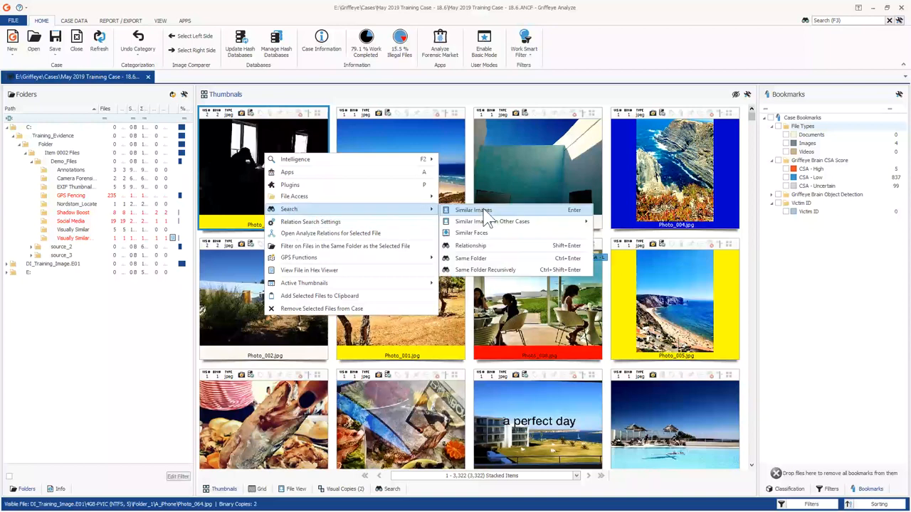
click(488, 248)
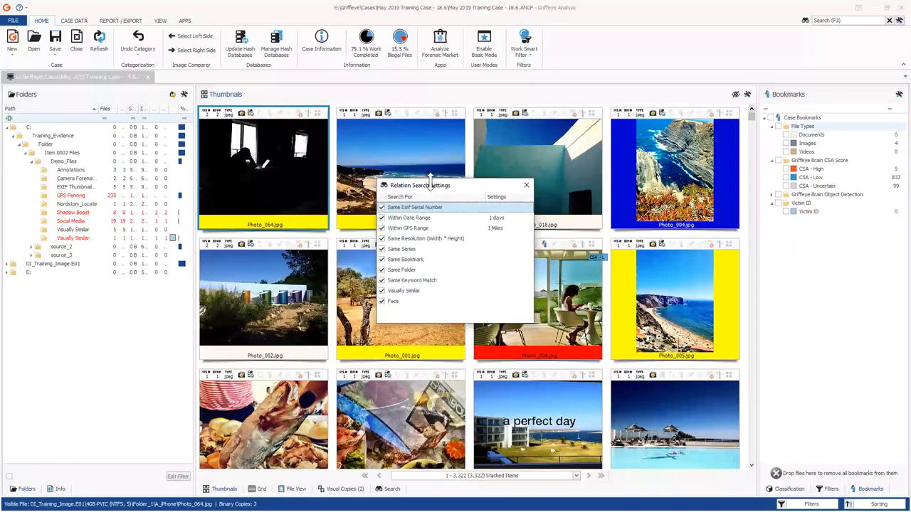
drag(430, 180, 412, 187)
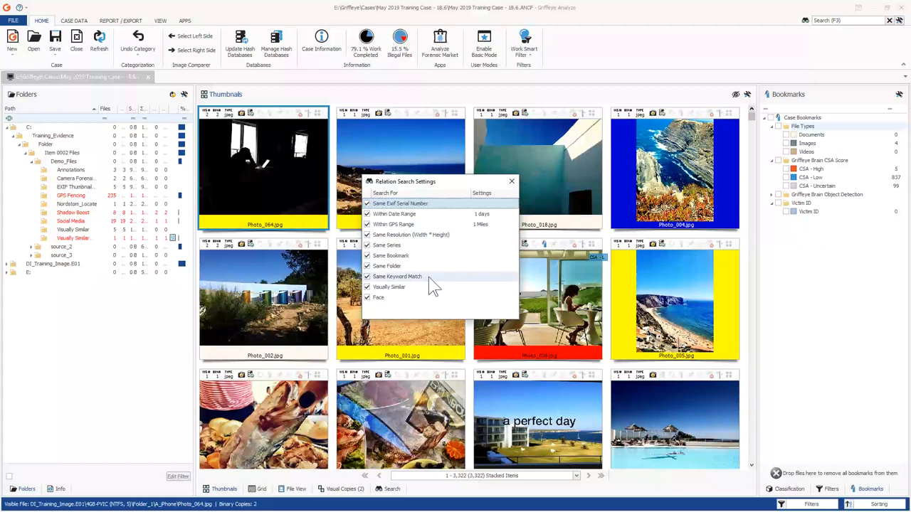
drag(406, 182, 407, 131)
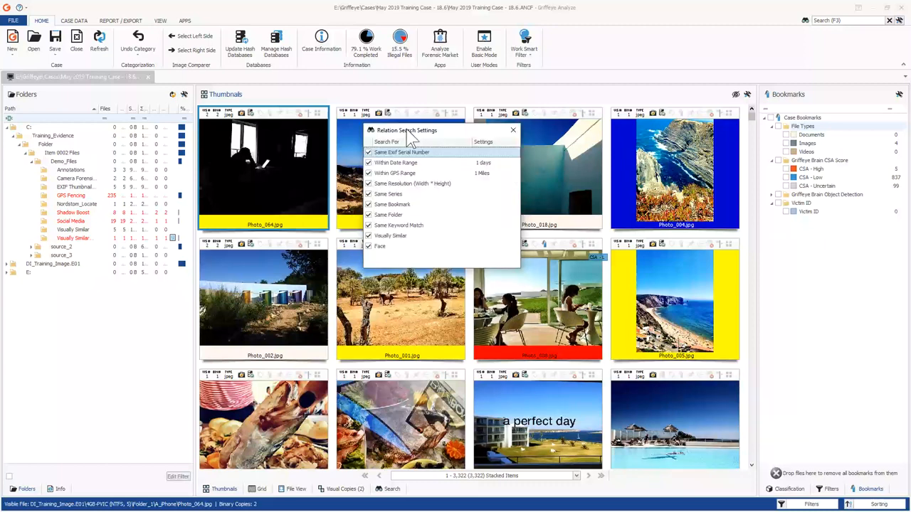
click(276, 158)
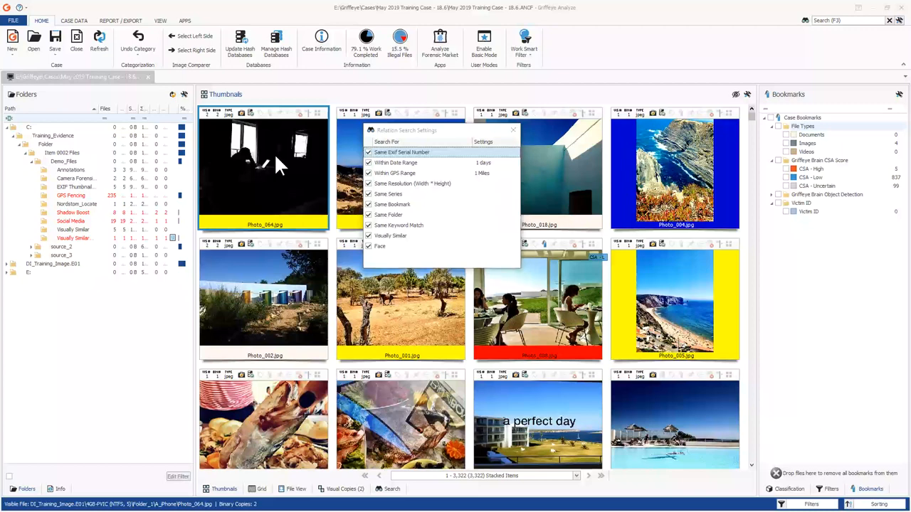
click(514, 132)
Filter the case files by the Exif camera make OnePlus.
click(789, 489)
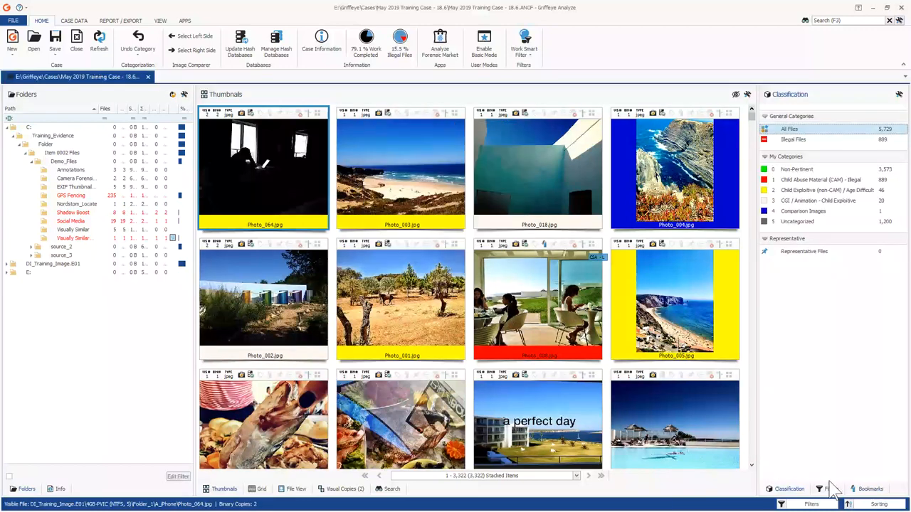
click(829, 489)
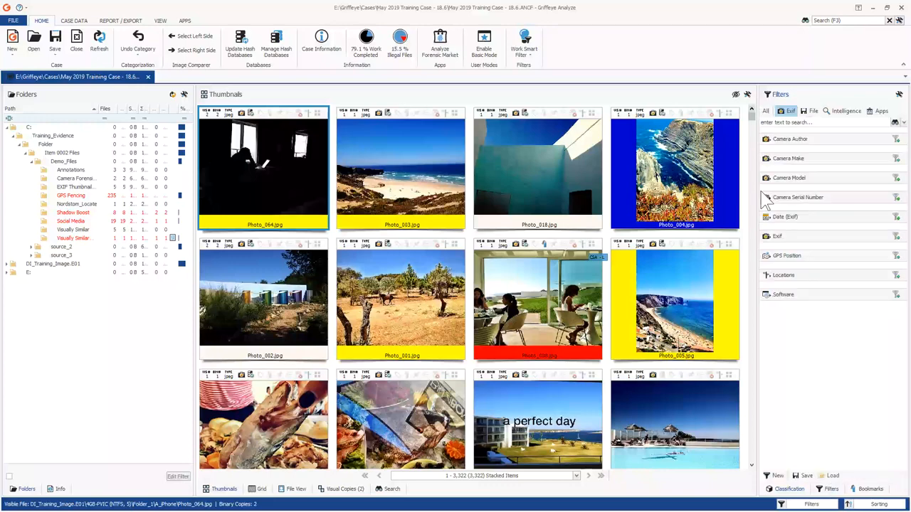
click(766, 160)
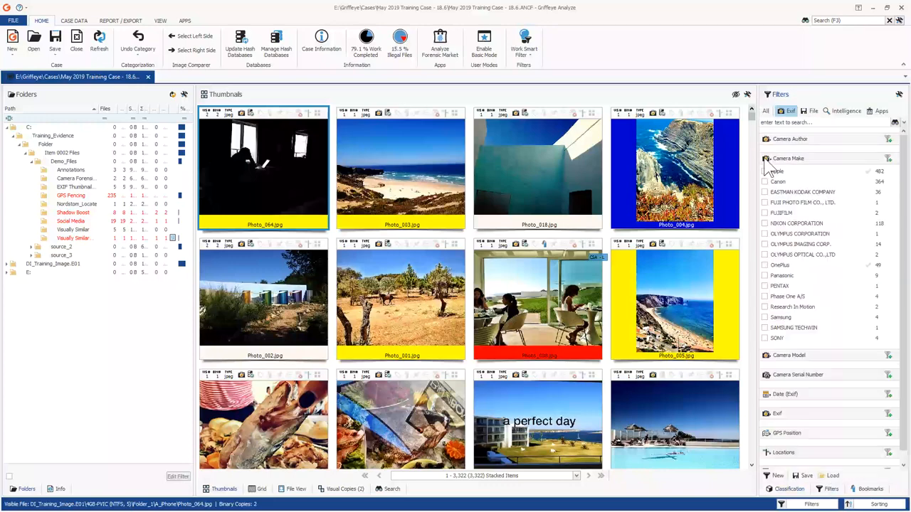
click(765, 265)
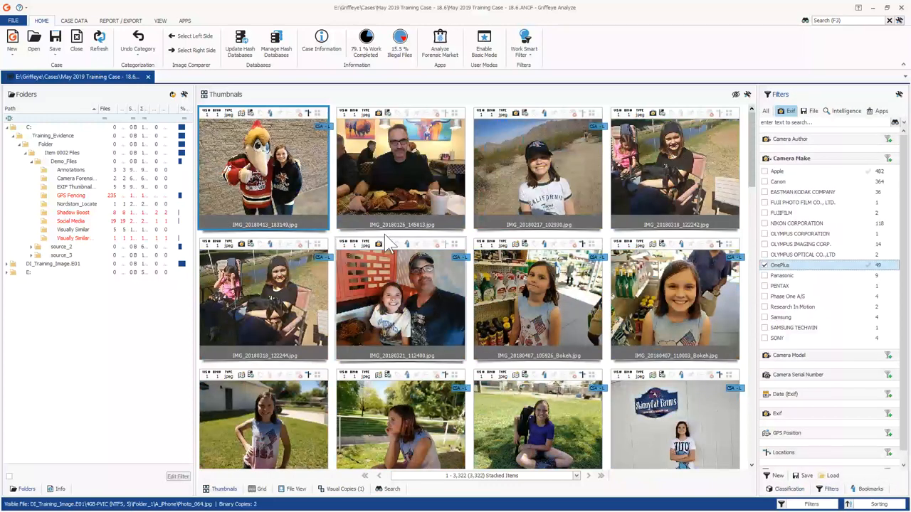
Run a relationship search from IMG_20180413_183149.jpg, review the related pictures, and return to the start of the OnePlus thumbnails.
right_click(258, 166)
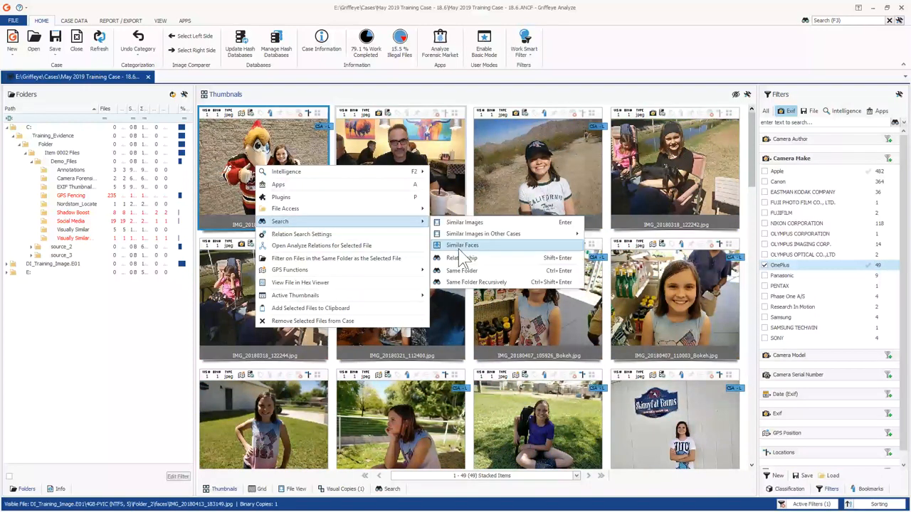
click(461, 258)
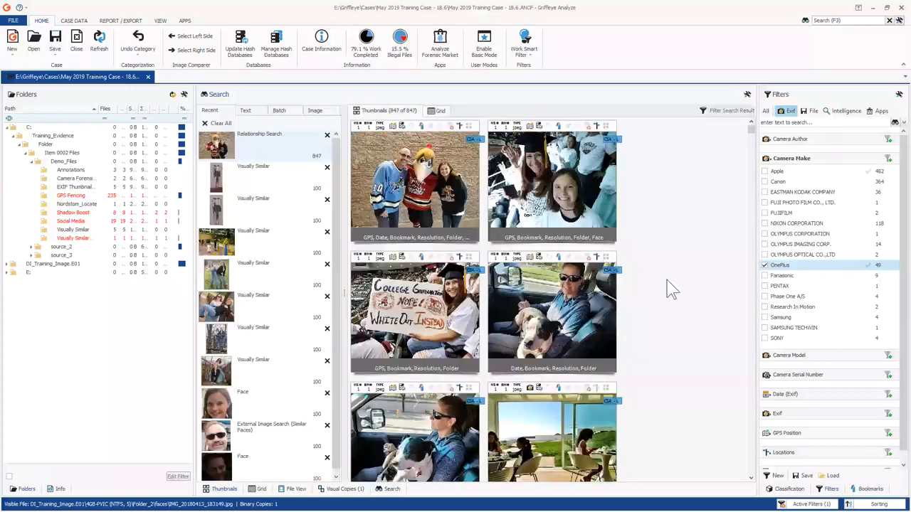
drag(697, 421, 422, 185)
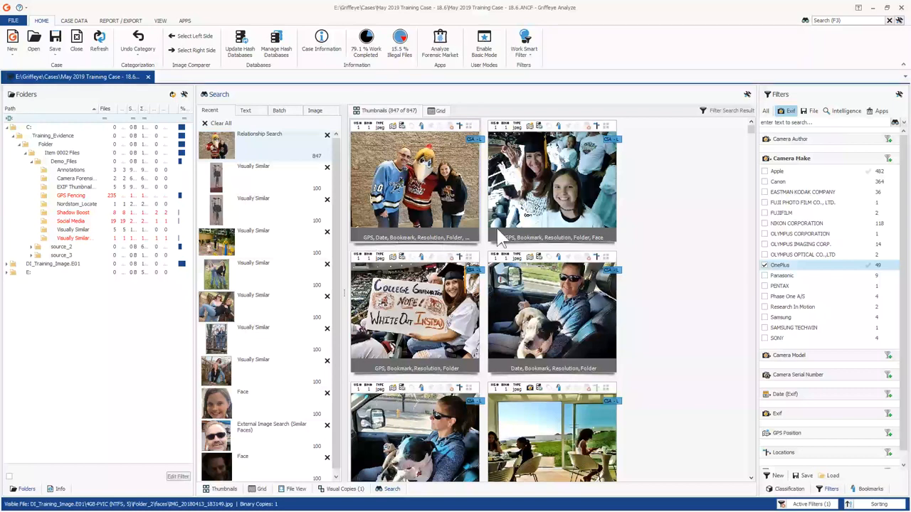
click(555, 184)
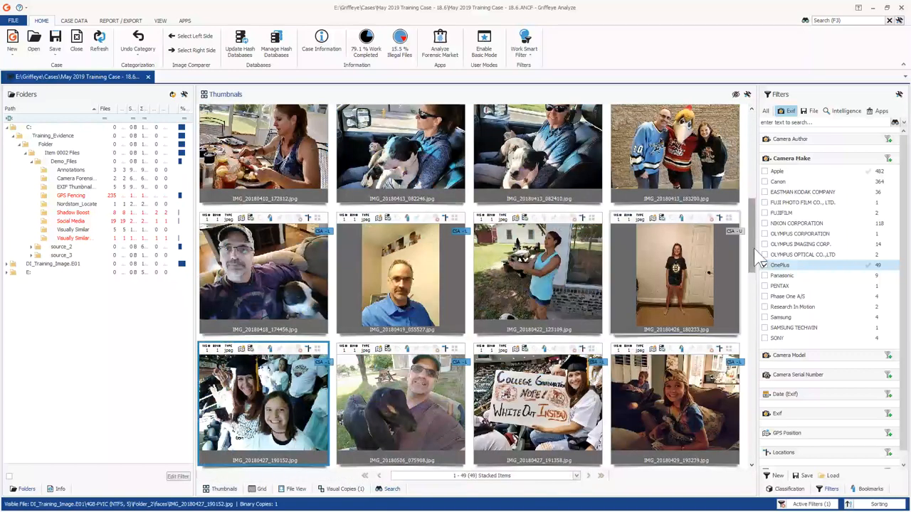
drag(754, 257, 759, 125)
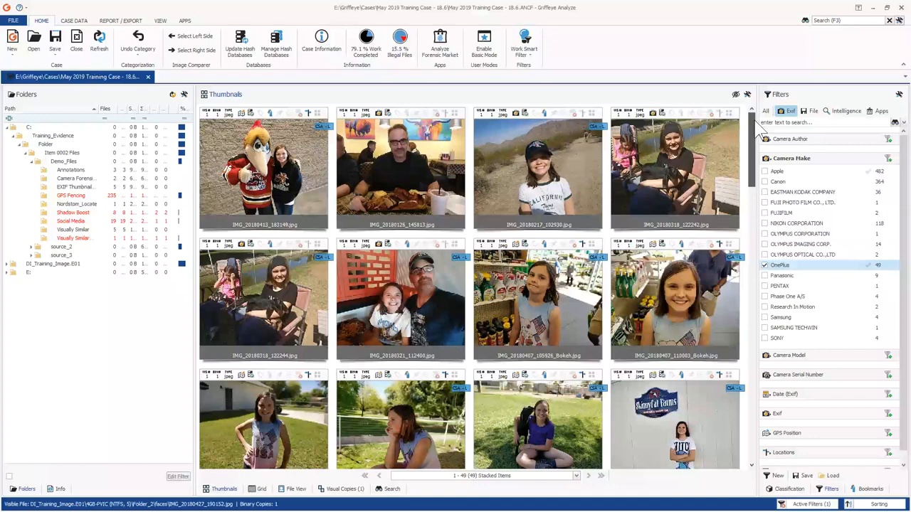
Open Analyze Relations for IMG_20180413_183149.jpg, show its relation types, and review the related files grouped by relation.
right_click(245, 189)
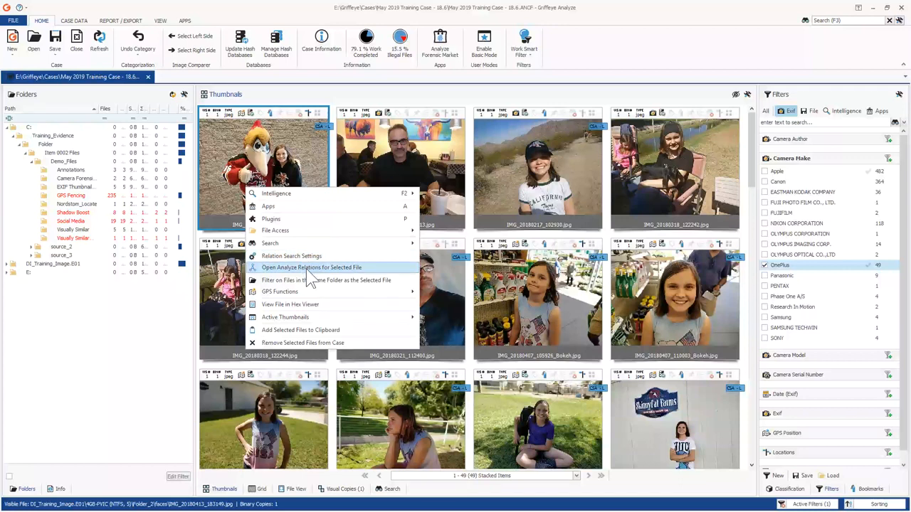
click(311, 270)
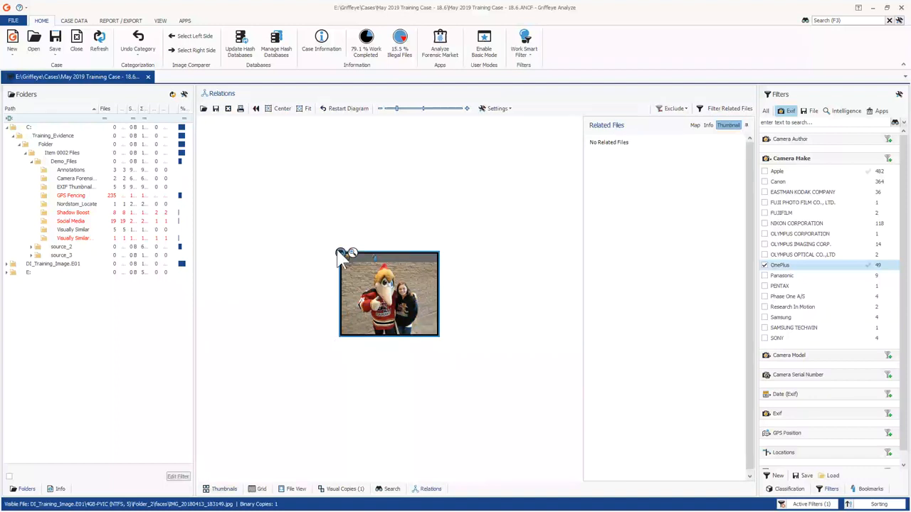
click(343, 256)
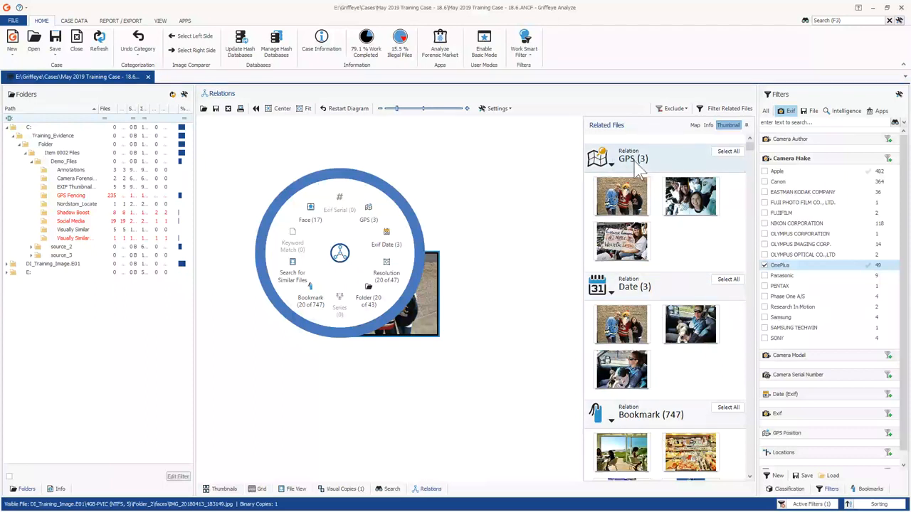
scroll(637, 163, down, 1)
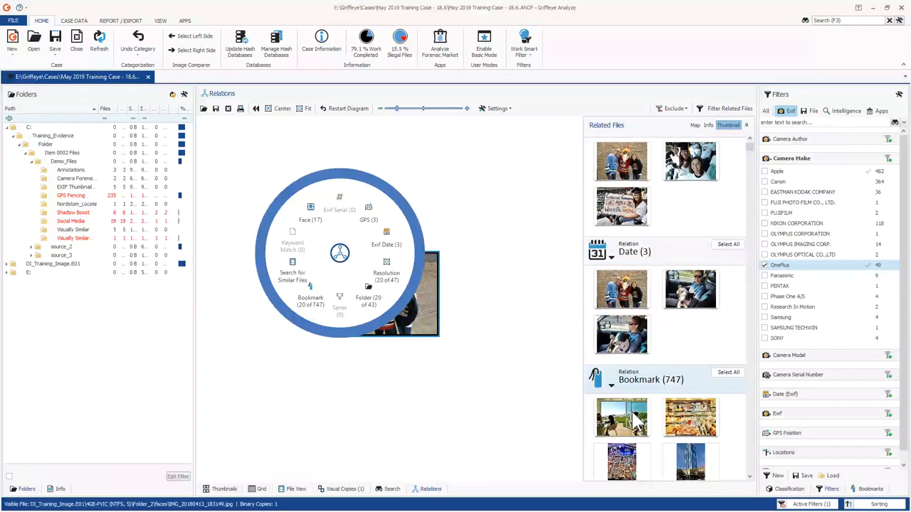
scroll(633, 412, up, 1)
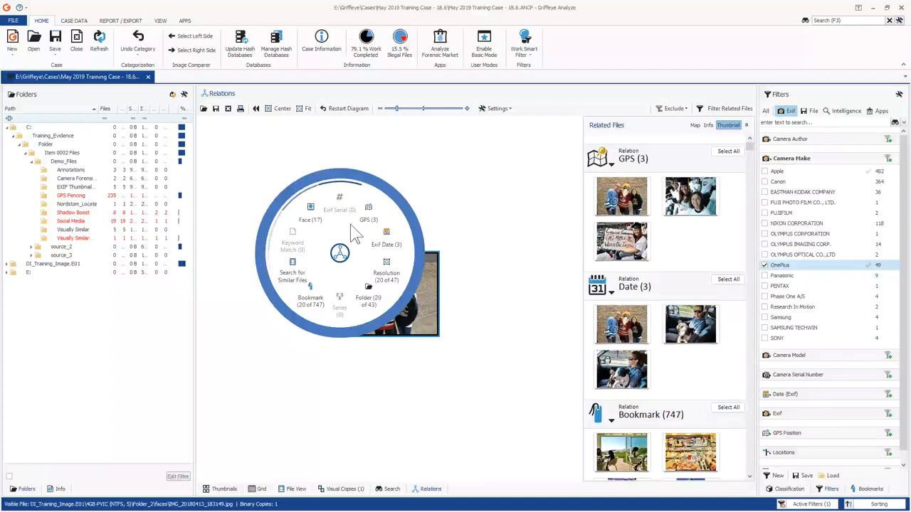
Add the GPS-related files to the relations diagram and spread the three linked pictures out around the source picture.
click(368, 212)
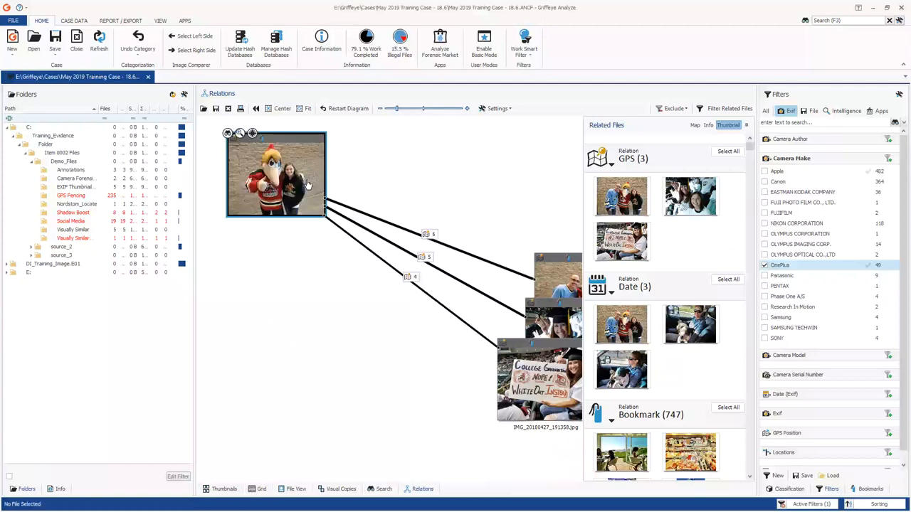
drag(307, 184, 304, 181)
drag(545, 384, 290, 398)
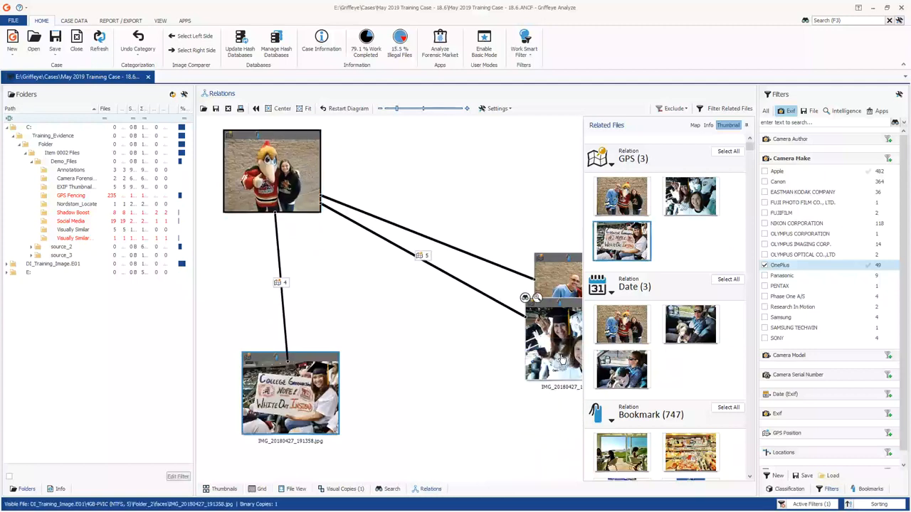
drag(562, 360, 462, 383)
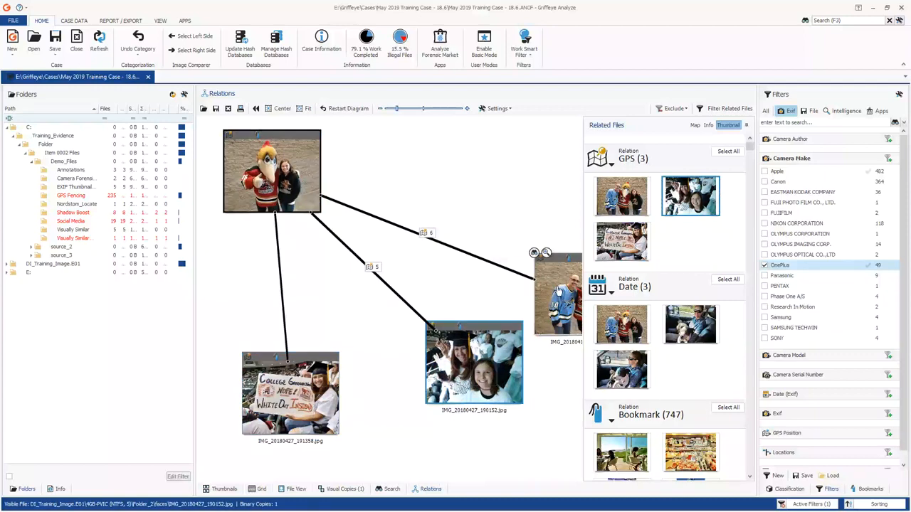
drag(559, 292, 464, 216)
Expand the Face relations of IMG_20180427_191358.jpg in the diagram and reposition one of the overlapping pictures.
click(243, 356)
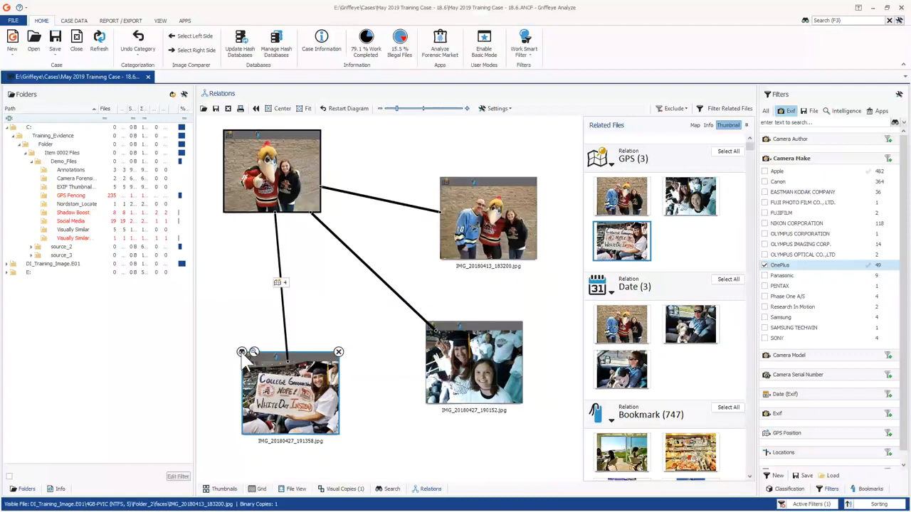
click(242, 353)
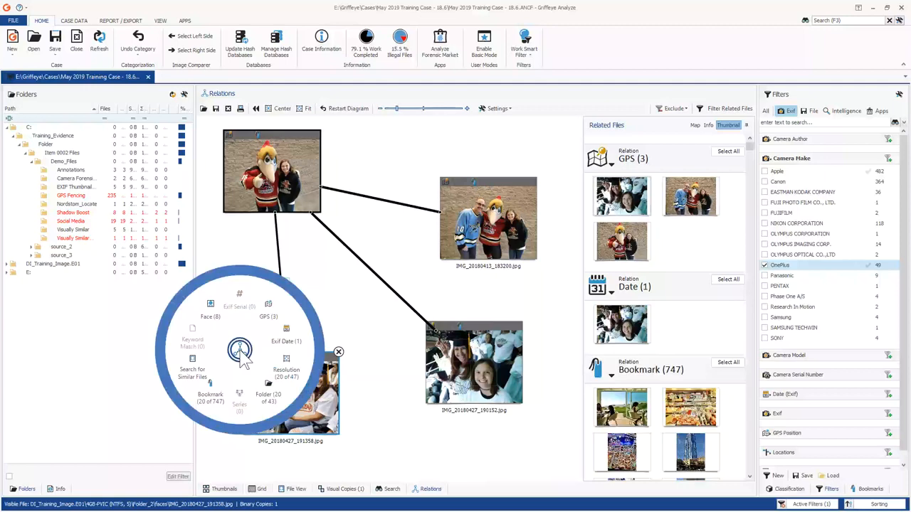
click(212, 312)
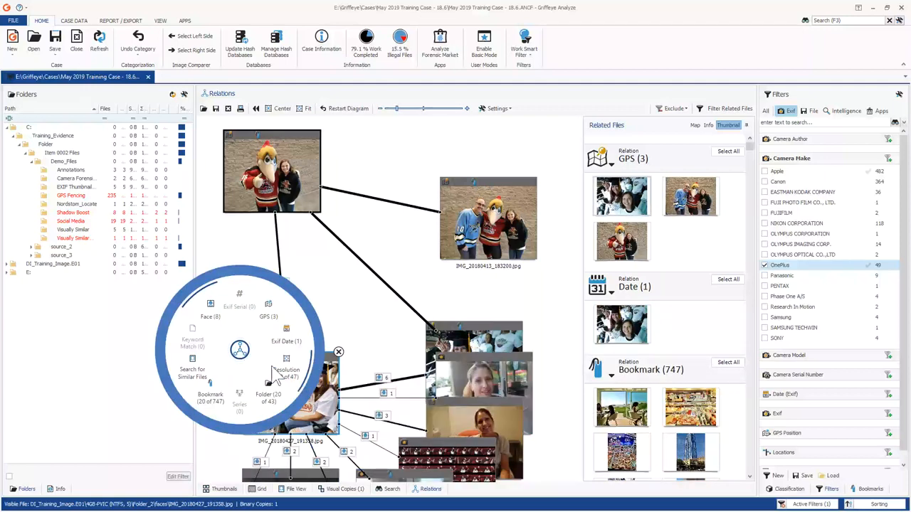
click(422, 440)
drag(507, 384, 529, 316)
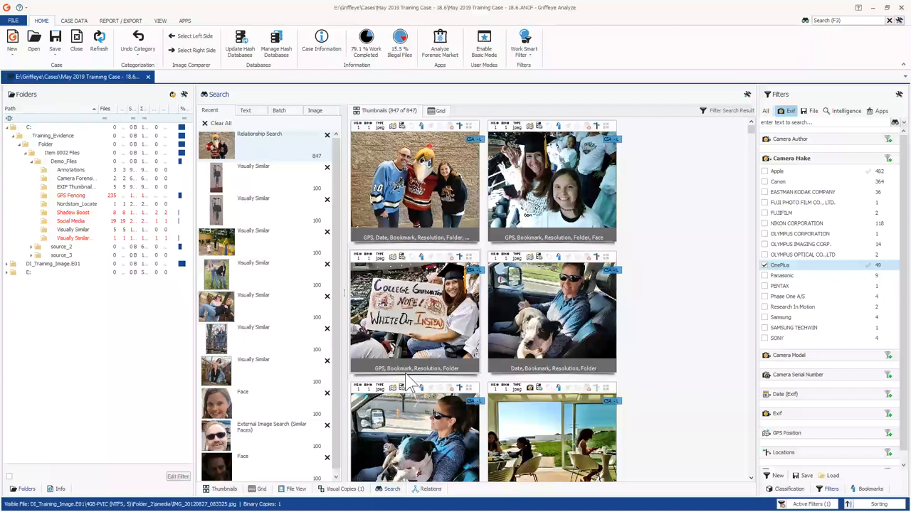
Clear the OnePlus camera make filter, run a quick text search for "photo" across the case, and look through the matches.
click(765, 265)
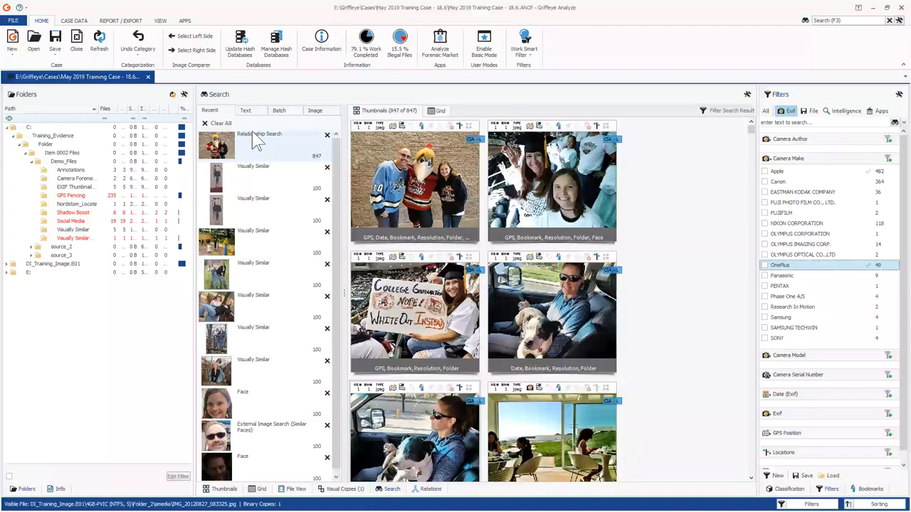
click(247, 111)
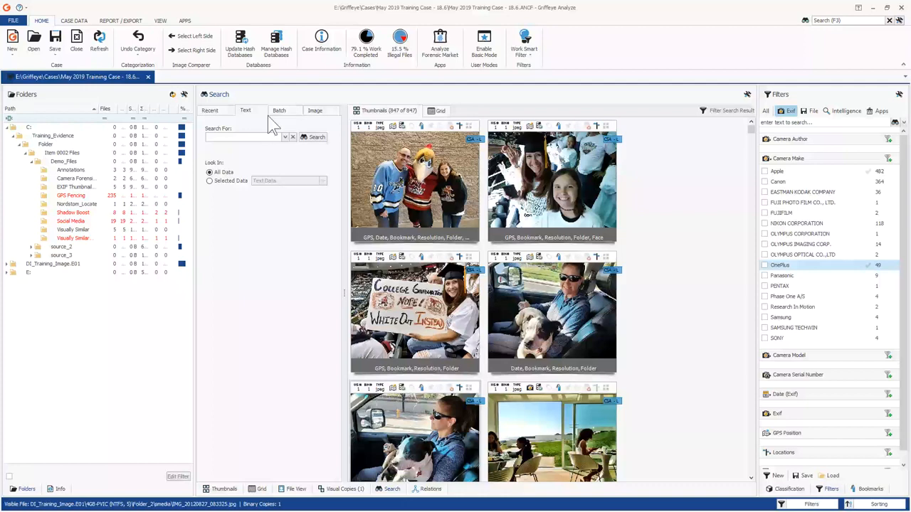
click(838, 19)
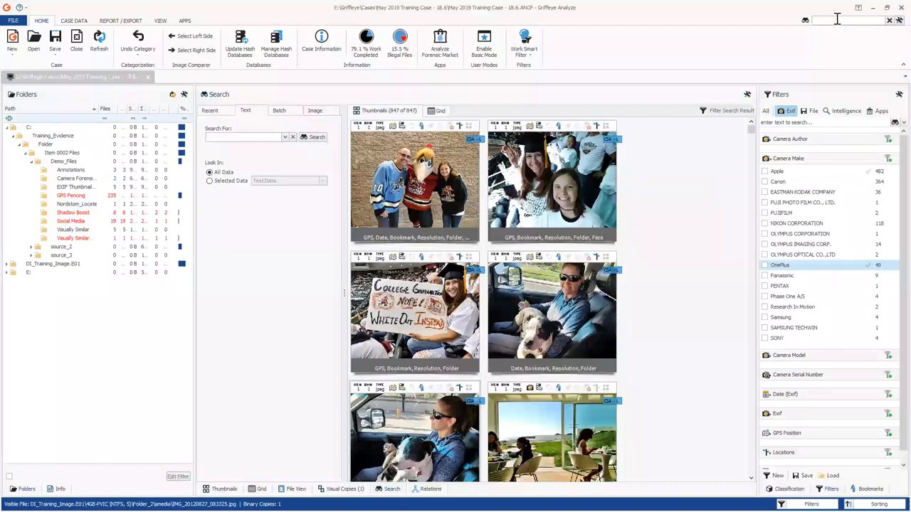
text(photo)
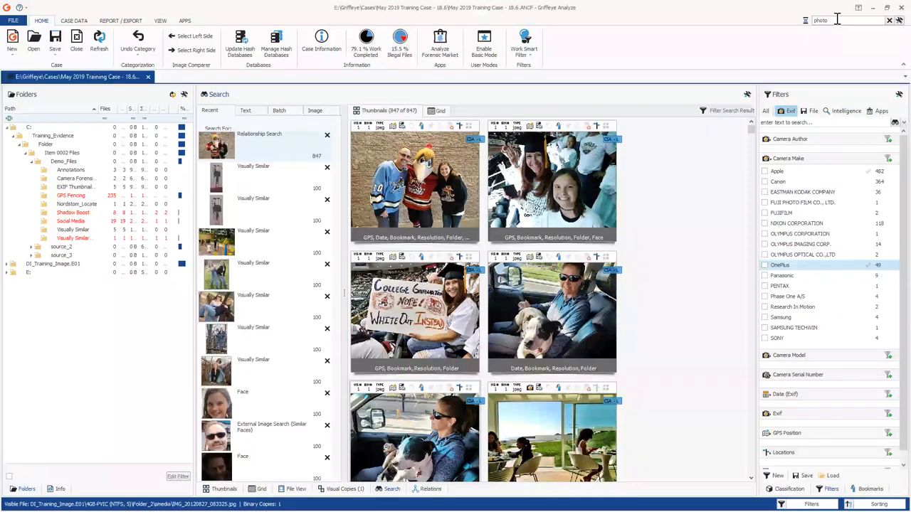
key(Return)
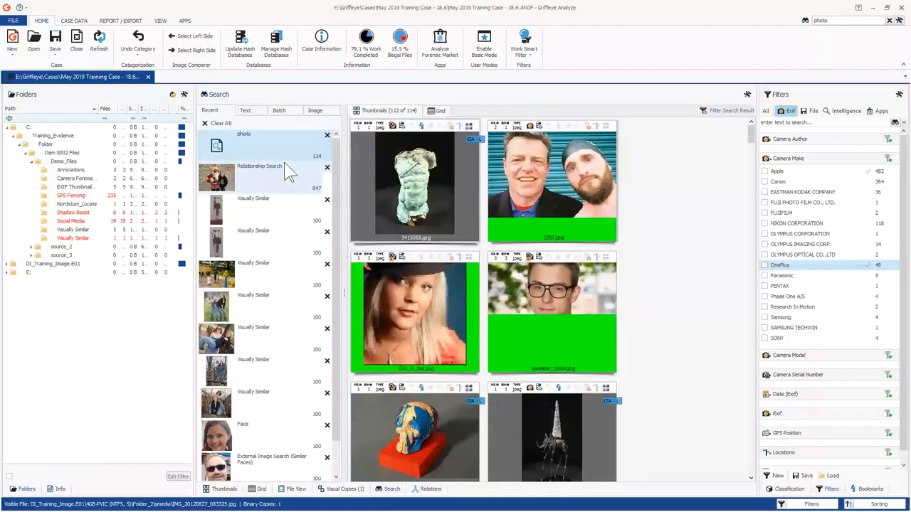
scroll(503, 270, down, 2)
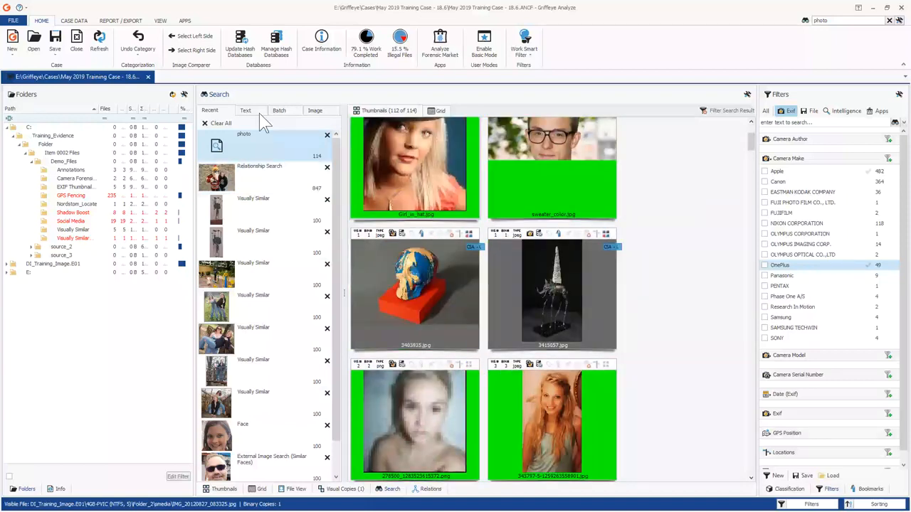
Start importing terms for a batch search, view hashes.txt from the Search Files folder in Notepad++, and close it.
click(278, 111)
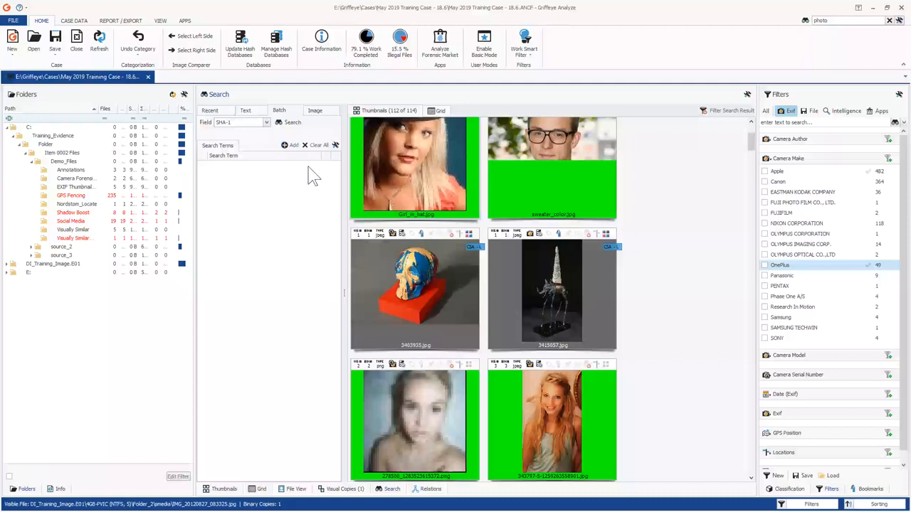
click(315, 98)
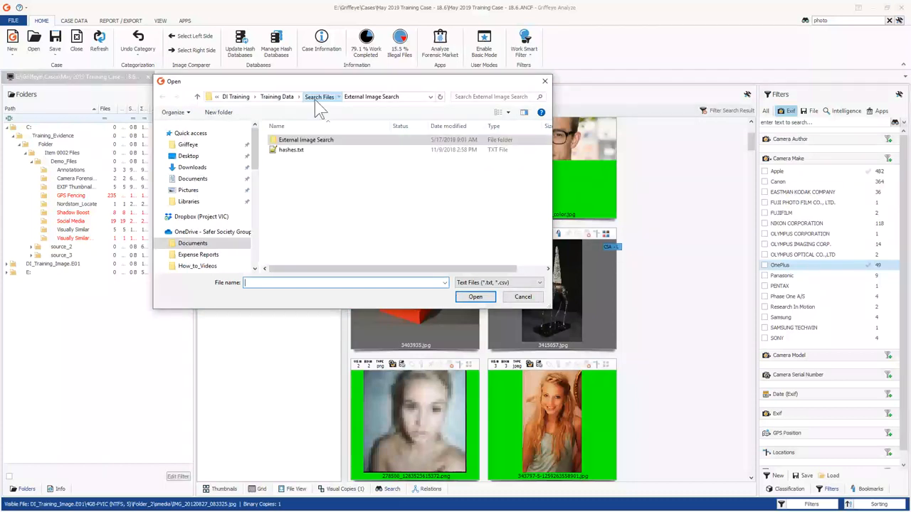
right_click(292, 151)
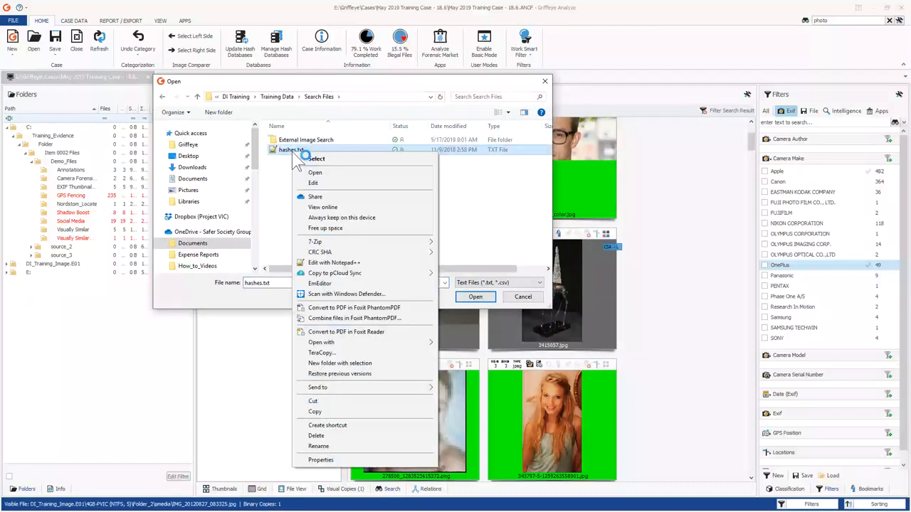
click(307, 173)
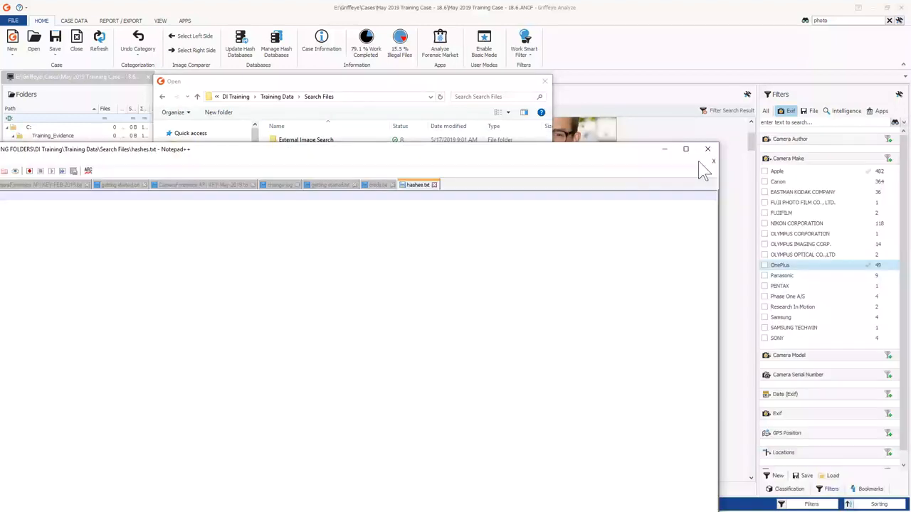
click(707, 150)
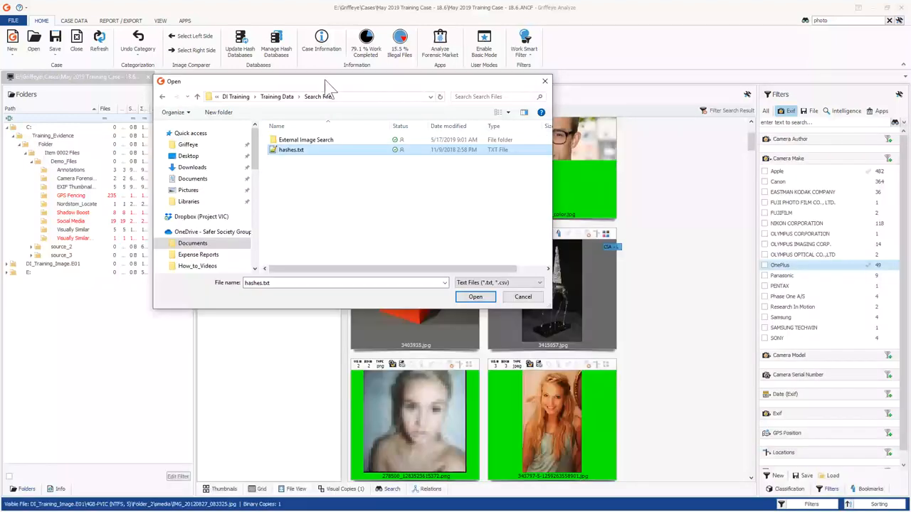
Import hashes.txt into the batch search by MD5 and review the imported hash terms.
double_click(289, 153)
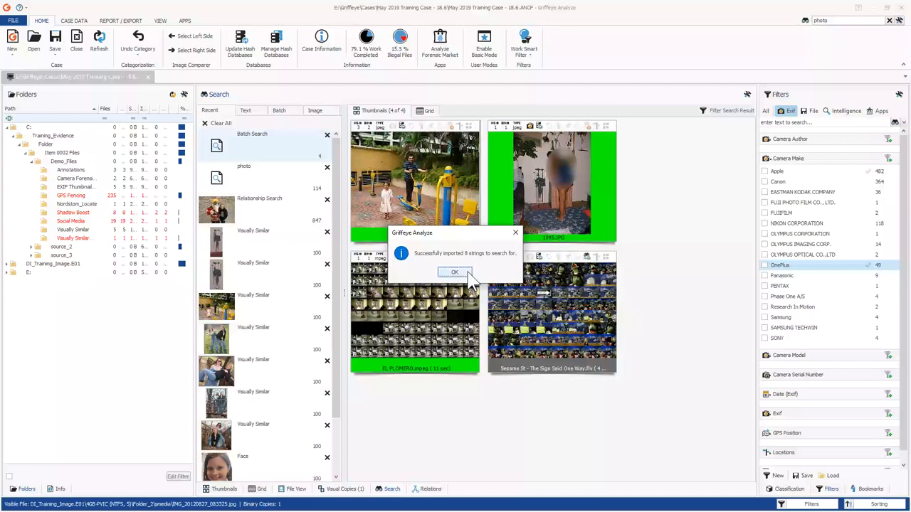
click(456, 273)
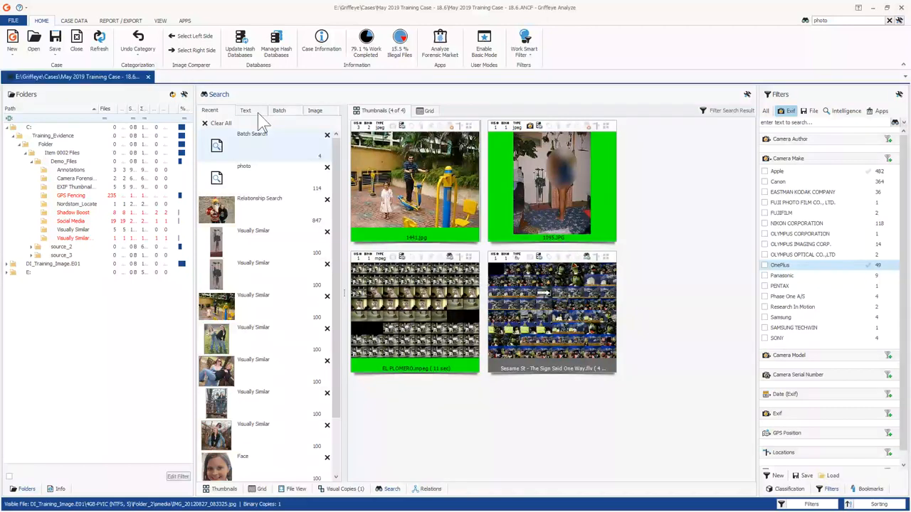
click(252, 135)
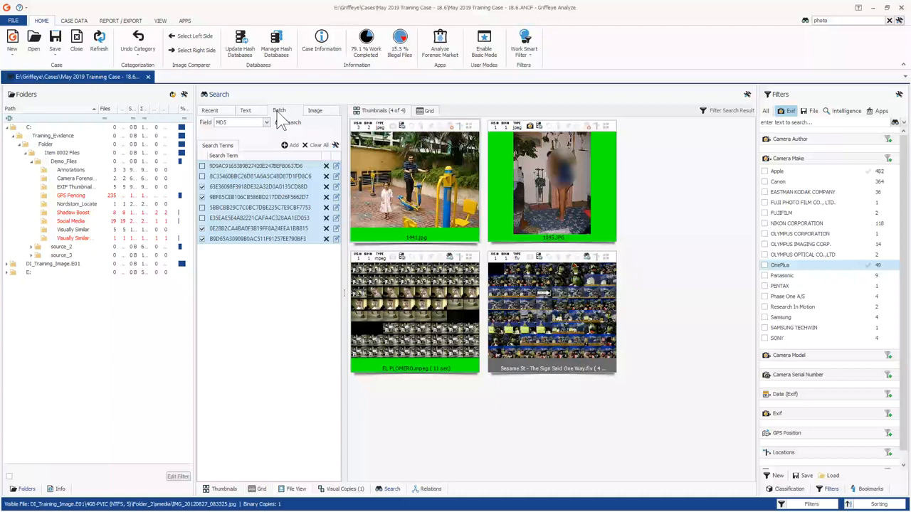
Return to the case thumbnails, show the classification categories, and select Photo_064.jpg at the start.
click(224, 489)
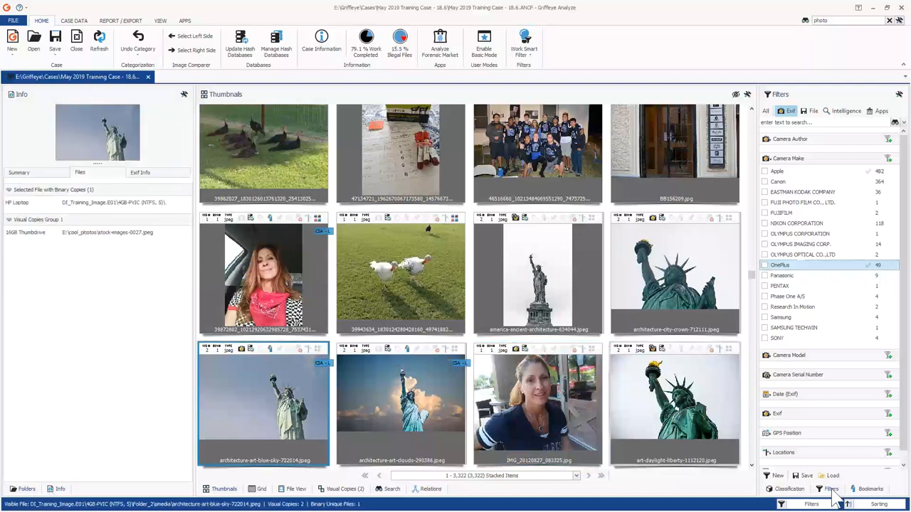
click(774, 489)
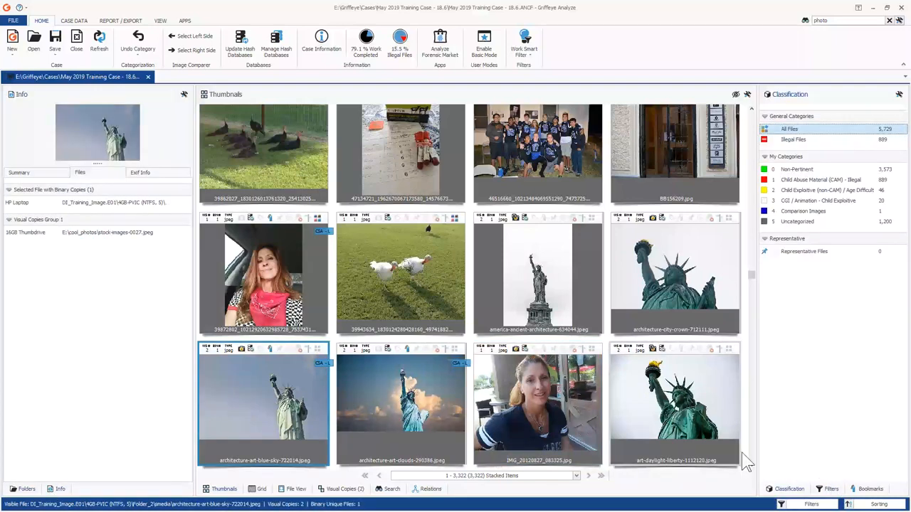
drag(752, 275, 751, 116)
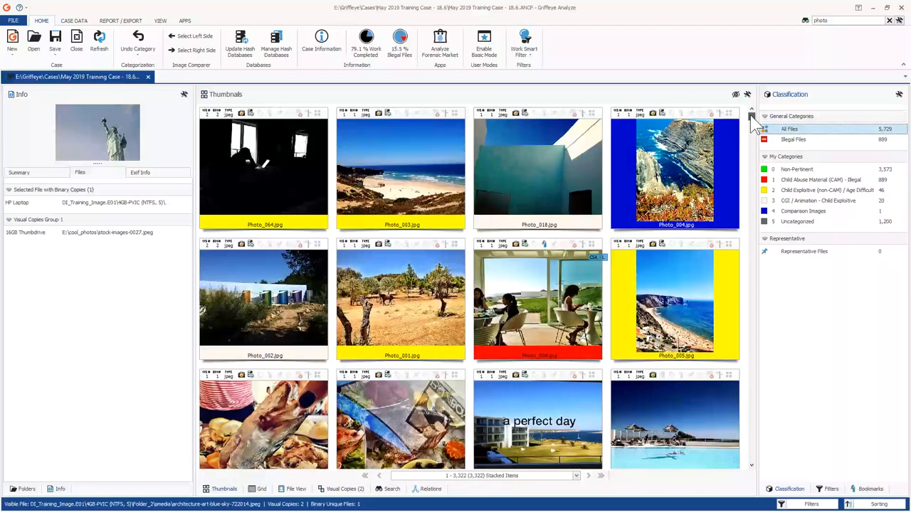
click(258, 176)
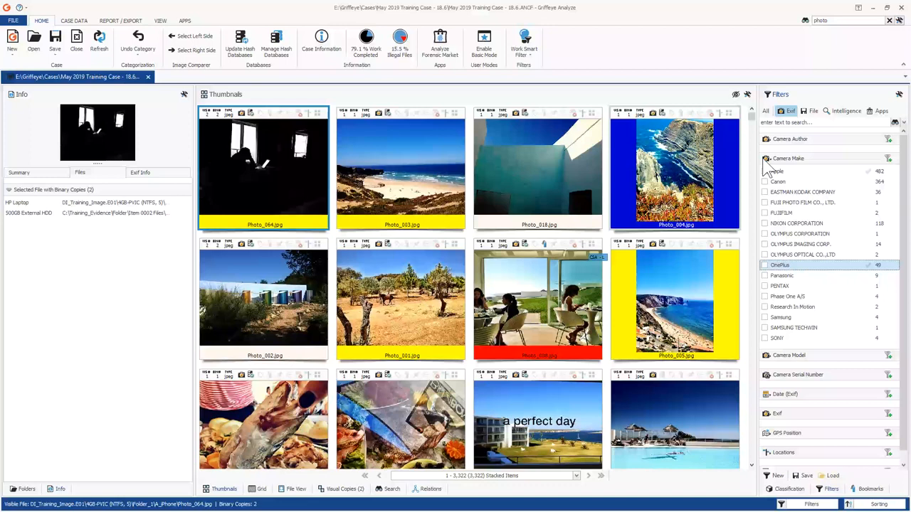
Collapse the Camera Make filter, limit the case to files with a camera serial number, and look through the matching pictures.
click(765, 159)
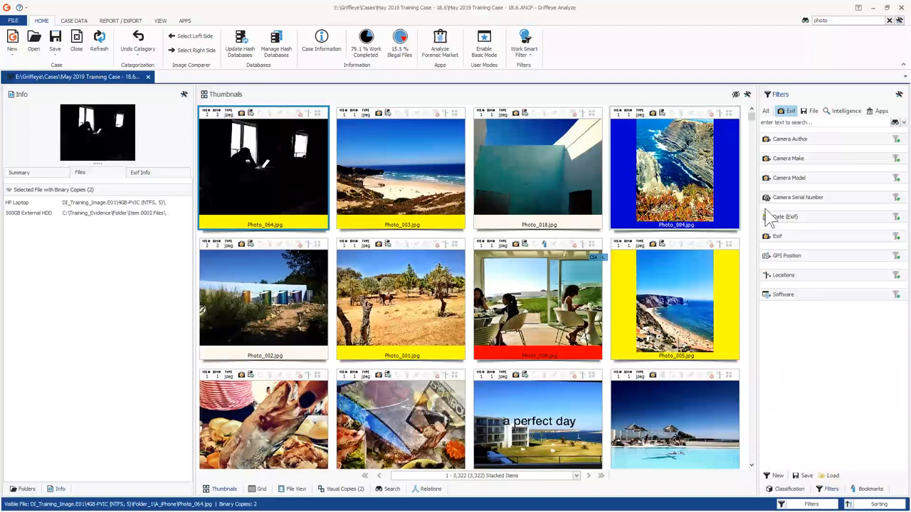
click(768, 199)
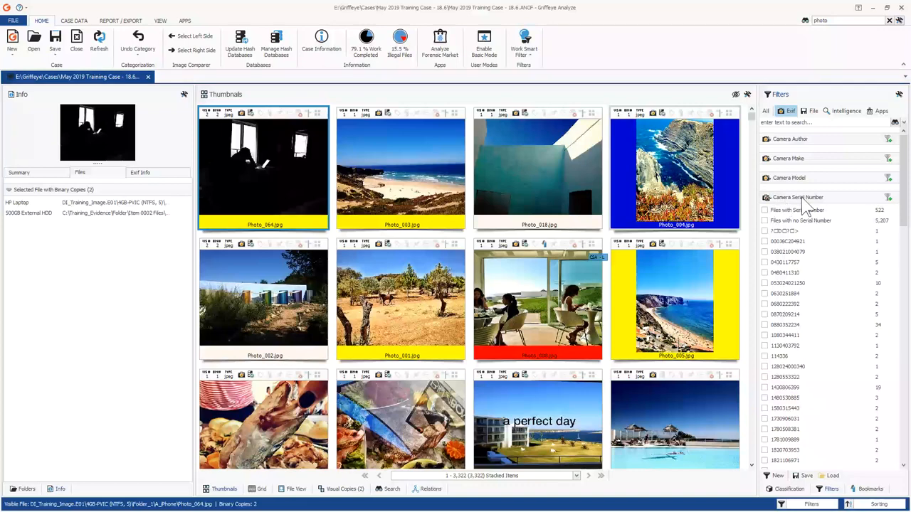
click(766, 211)
click(766, 212)
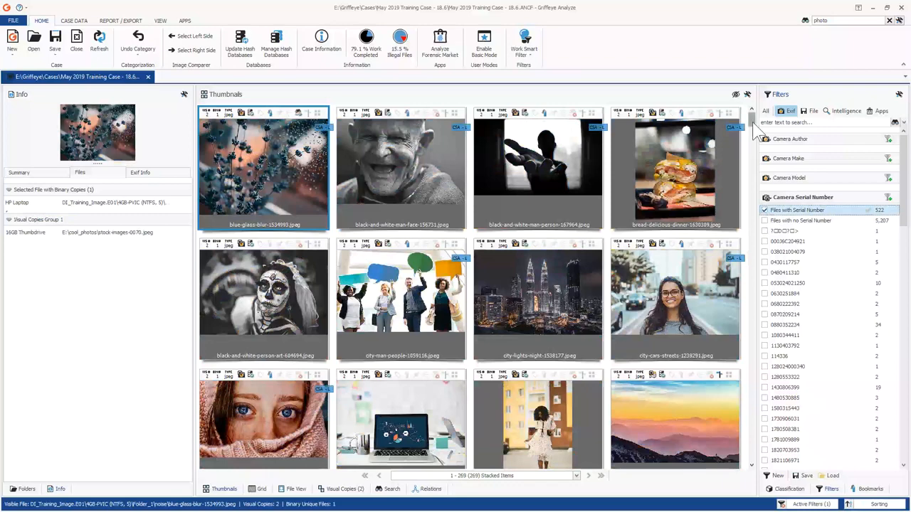
drag(752, 121, 760, 231)
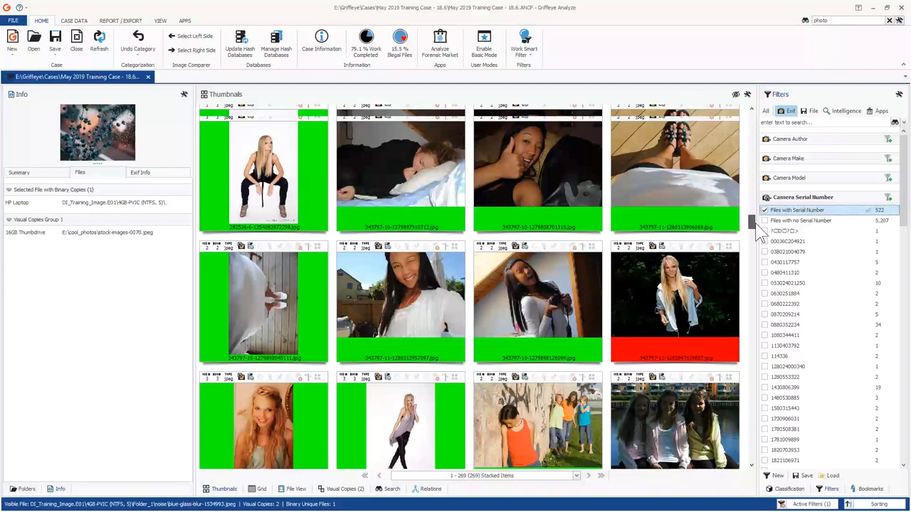
scroll(388, 345, up, 1)
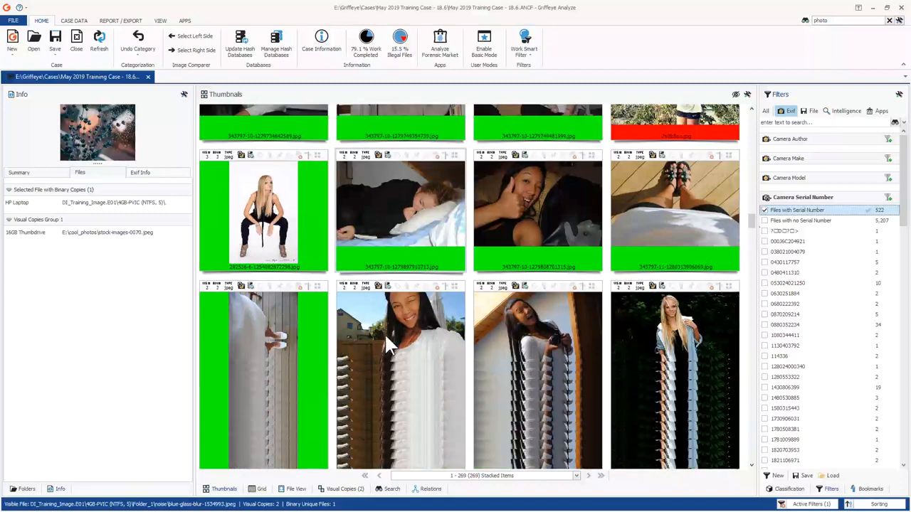
scroll(388, 346, down, 3)
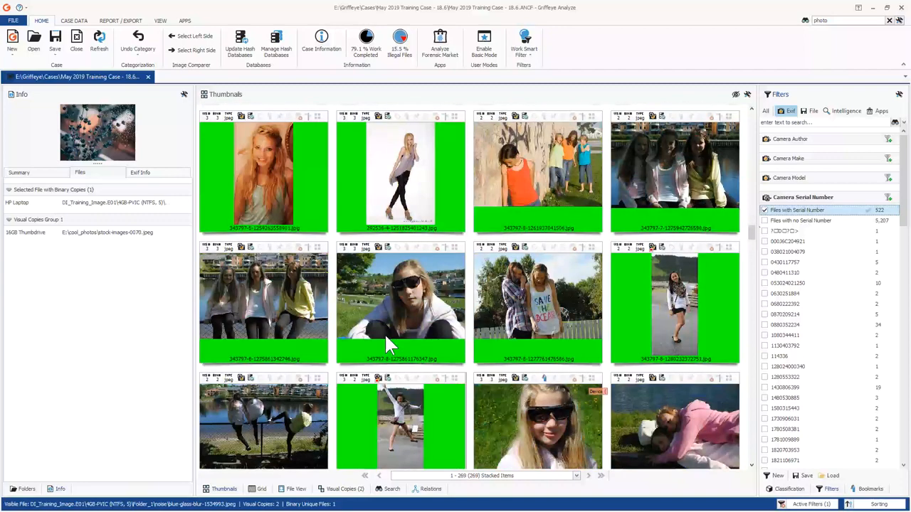
scroll(388, 345, up, 8)
Search for files with the same Exif serial number as 292536-6-1254082872298.jpg and examine the other matching picture.
click(270, 210)
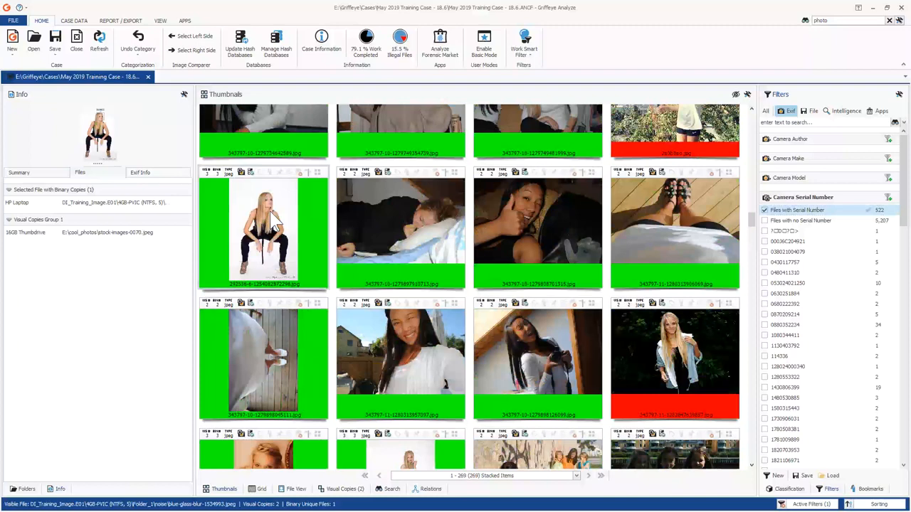
click(269, 211)
mouse_move(242, 182)
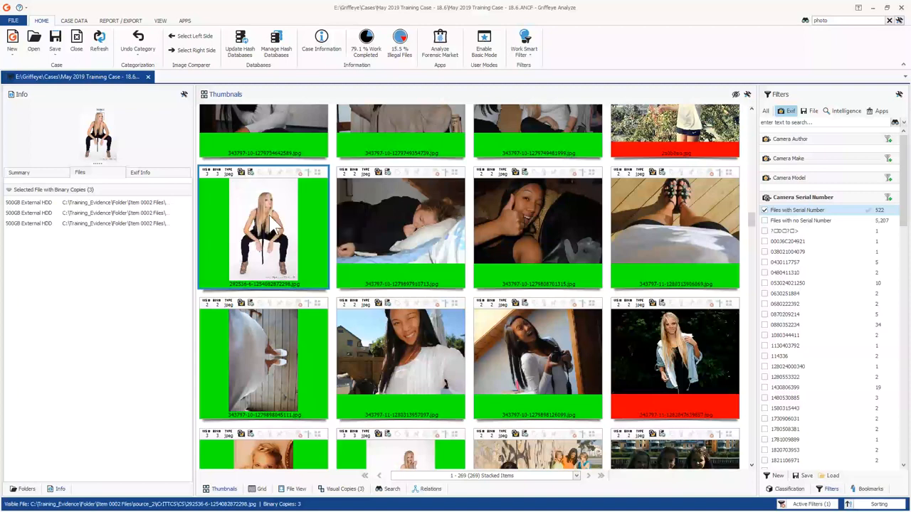
right_click(270, 218)
mouse_move(332, 273)
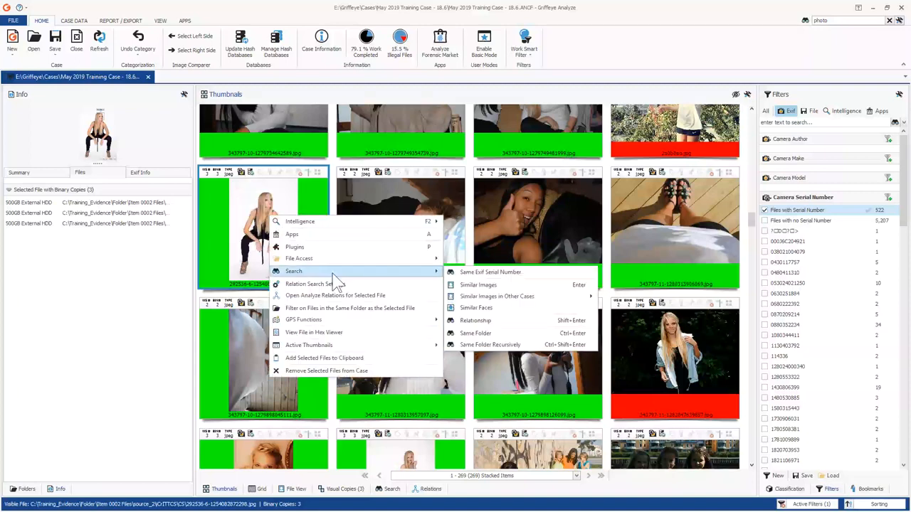
click(506, 274)
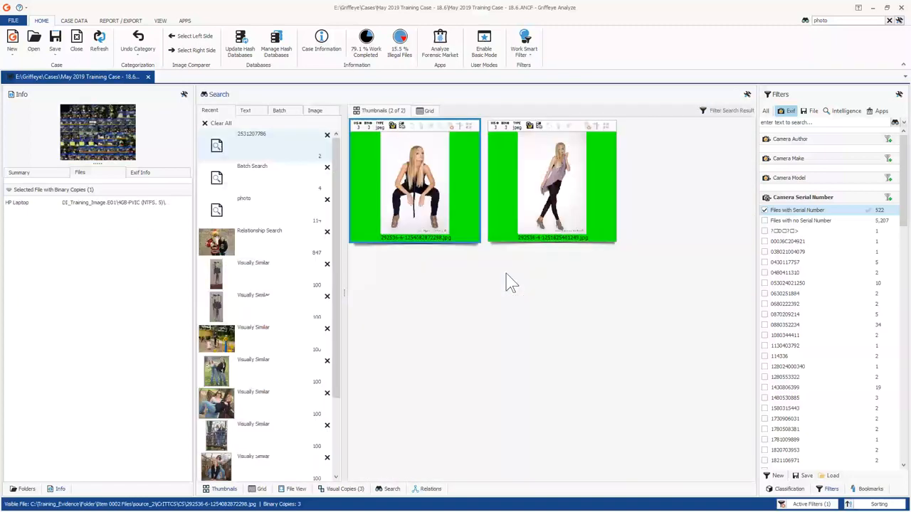
click(576, 204)
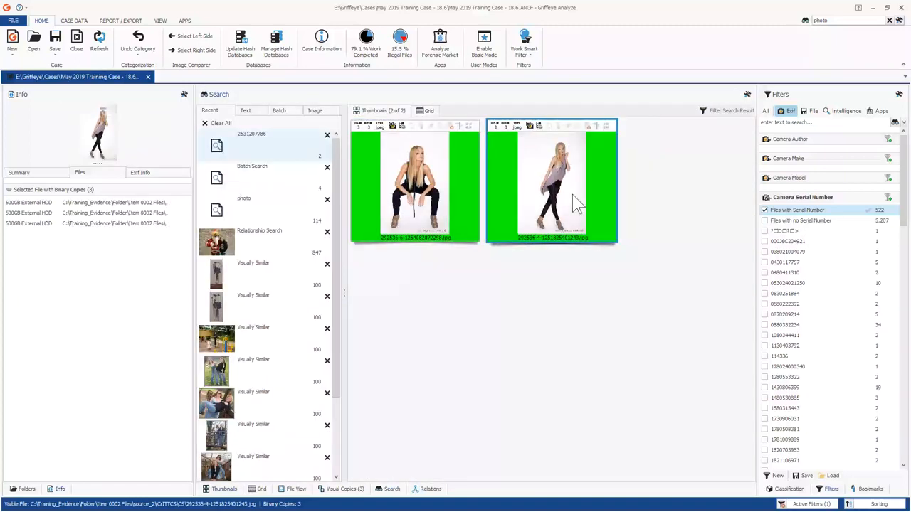
Clear and collapse the camera serial number filter, and select 292536-4-1251825401243.jpg in the full case thumbnails.
click(766, 212)
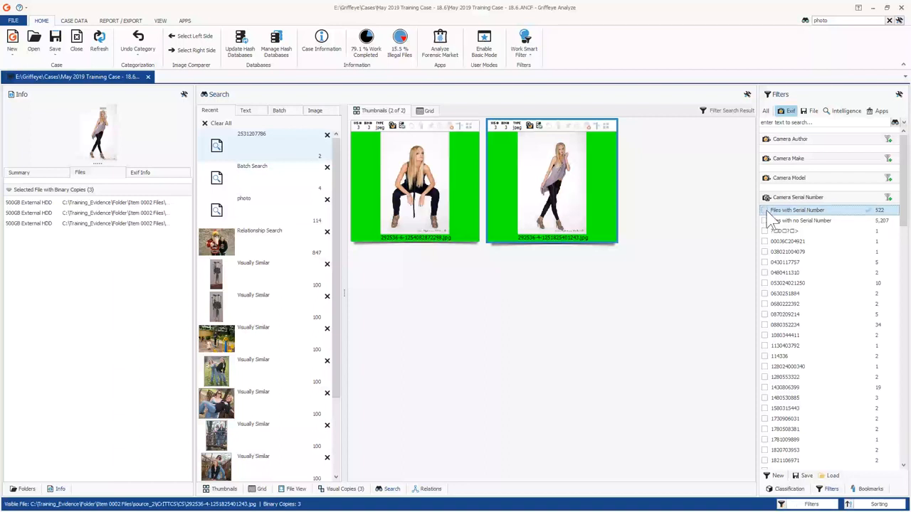
click(769, 201)
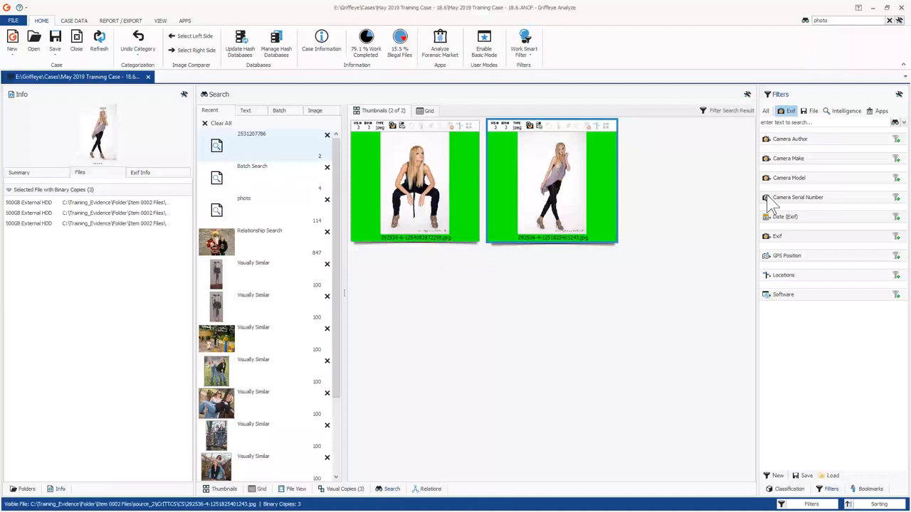
click(221, 489)
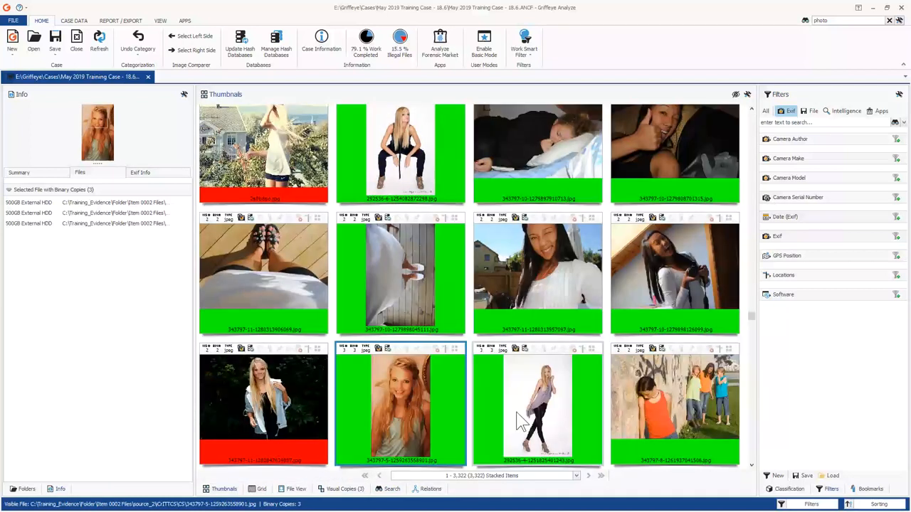
click(522, 421)
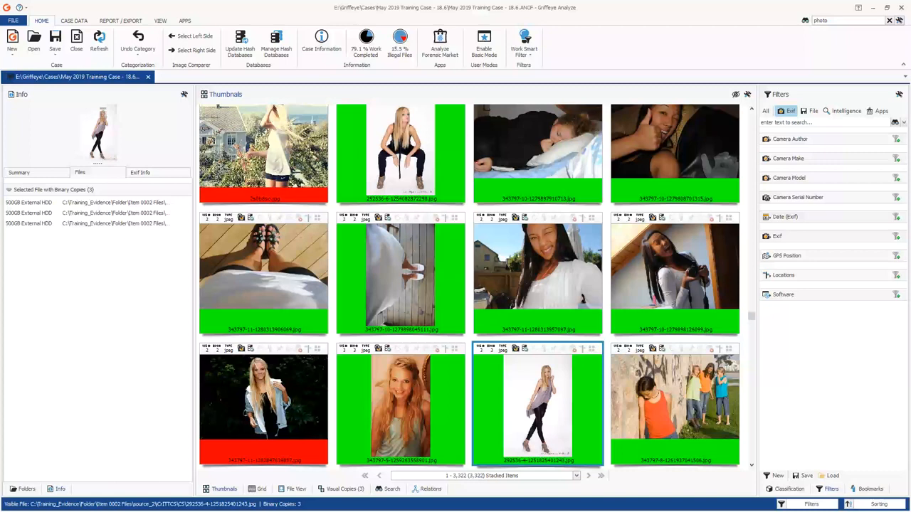
Show the file information for Photo_064.jpg at the start of the thumbnails.
click(24, 489)
click(57, 489)
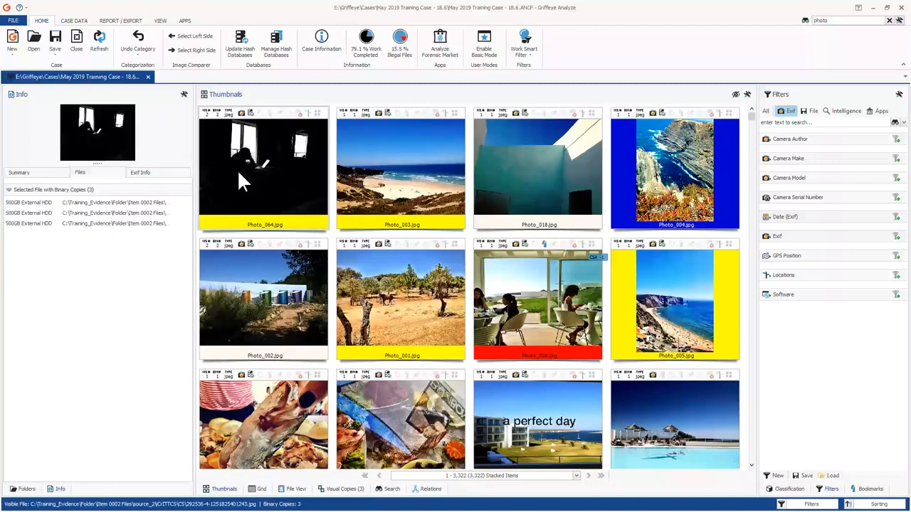
click(239, 173)
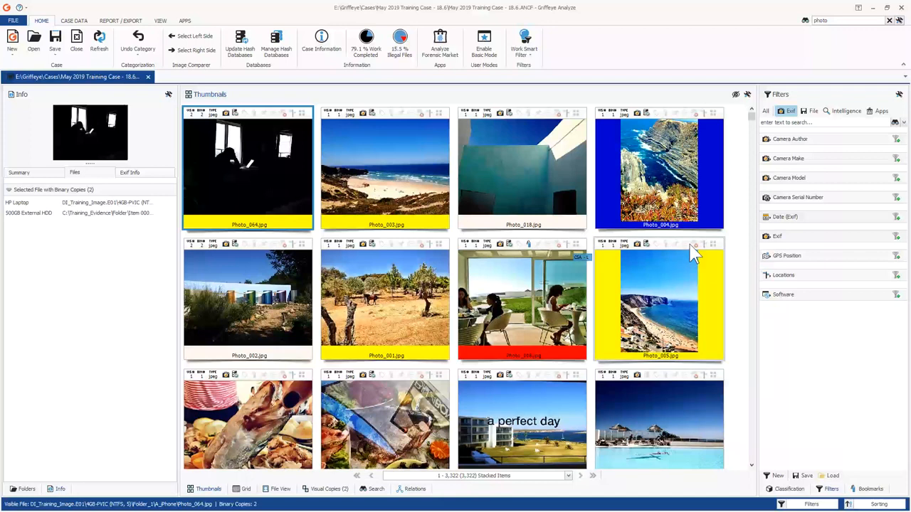
In the grid view of the case, move the MD5 column ahead of SHA-1 and fit the Category column to its contents.
click(245, 489)
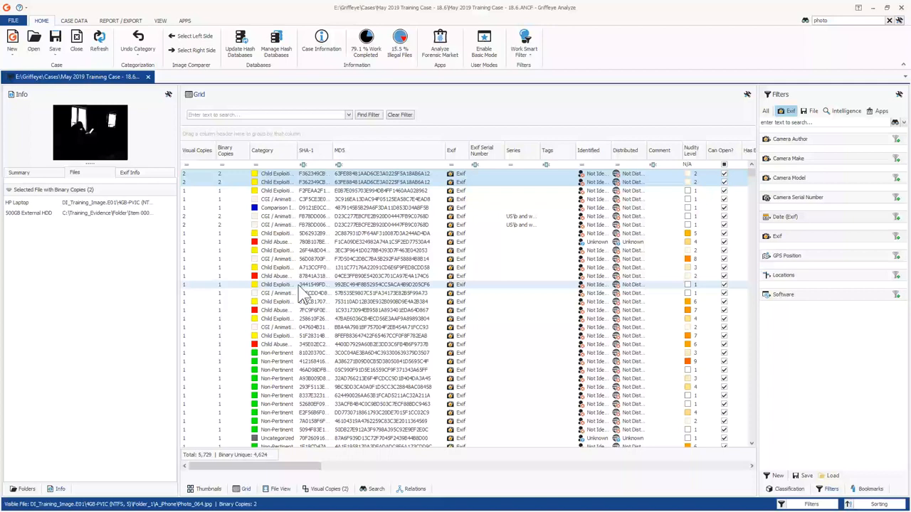
click(208, 490)
click(240, 490)
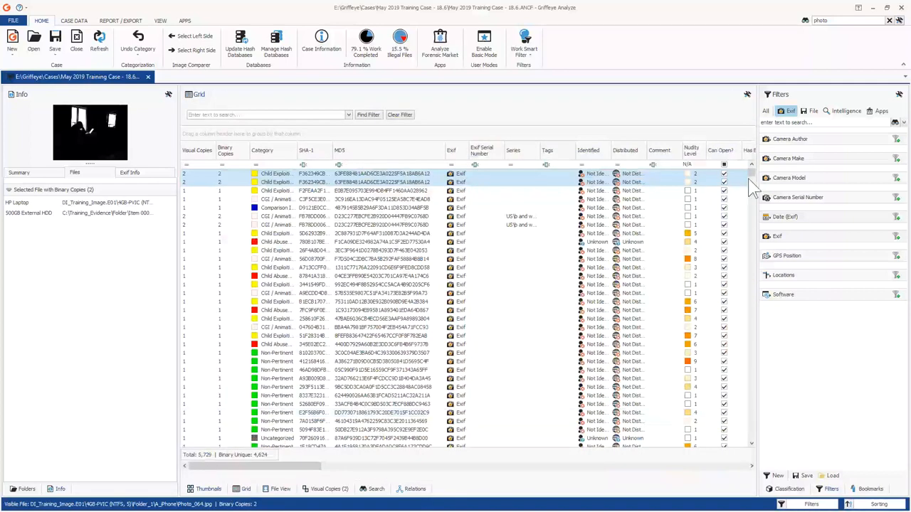
mouse_move(751, 185)
mouse_down()
mouse_move(757, 404)
mouse_move(760, 182)
mouse_up()
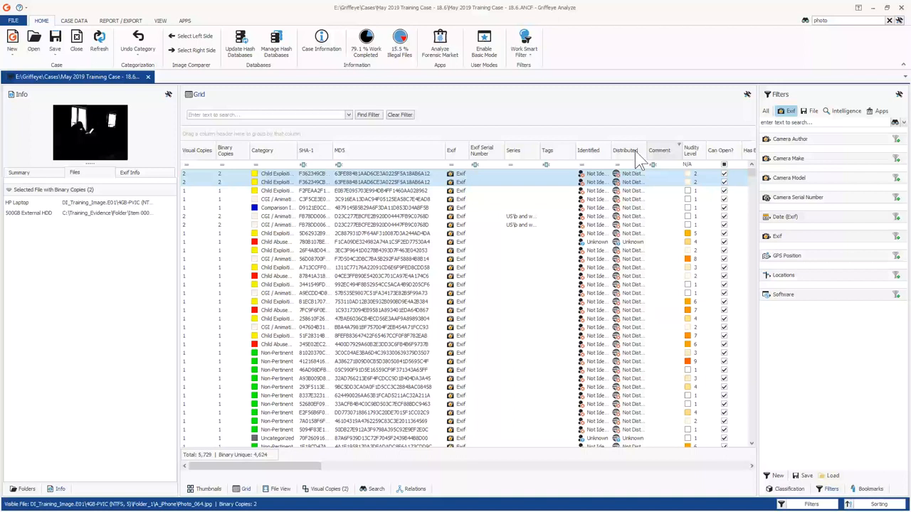
drag(357, 158, 296, 150)
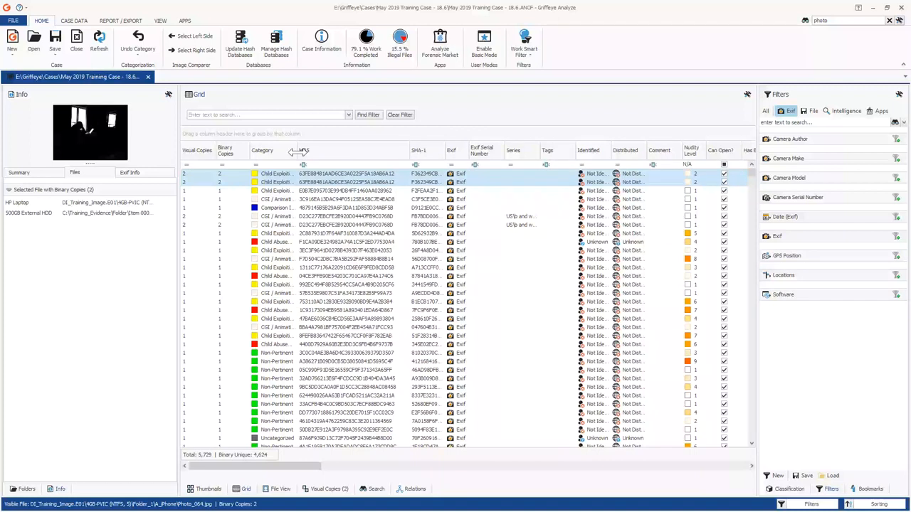
double_click(298, 151)
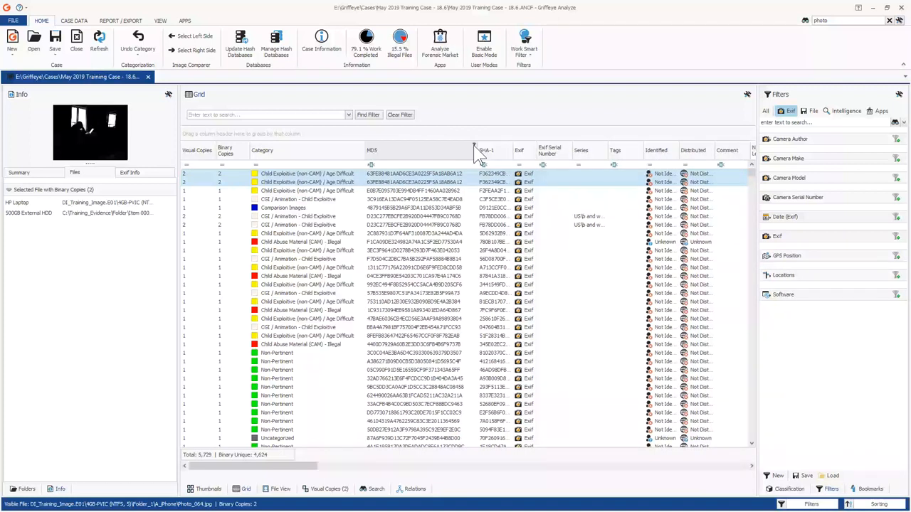
Filter the grid's Category column to Child Abuse Material (CAM) - Illegal, look over the matching files, and clear the filter.
click(362, 145)
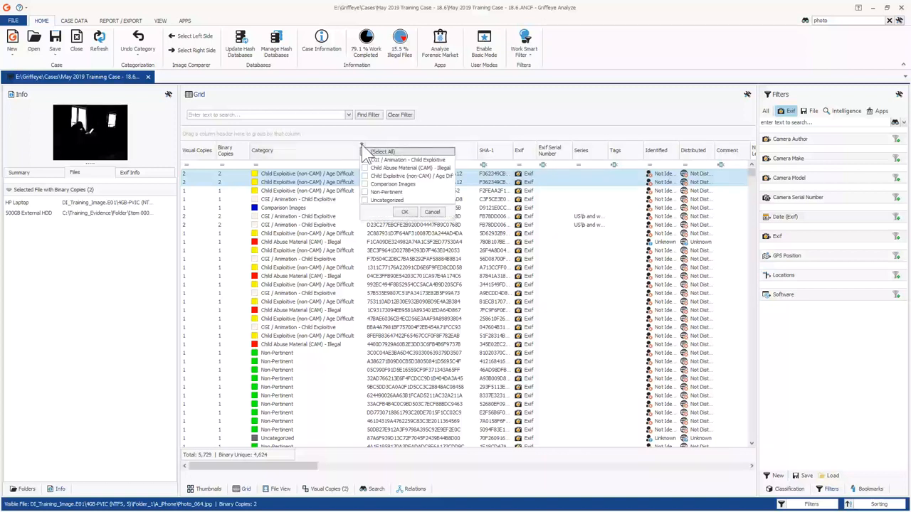
click(364, 168)
click(404, 212)
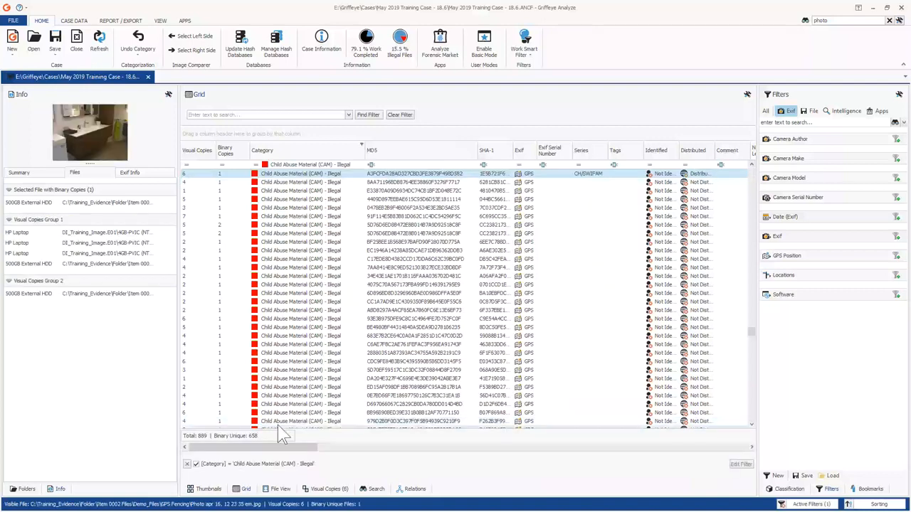
click(207, 491)
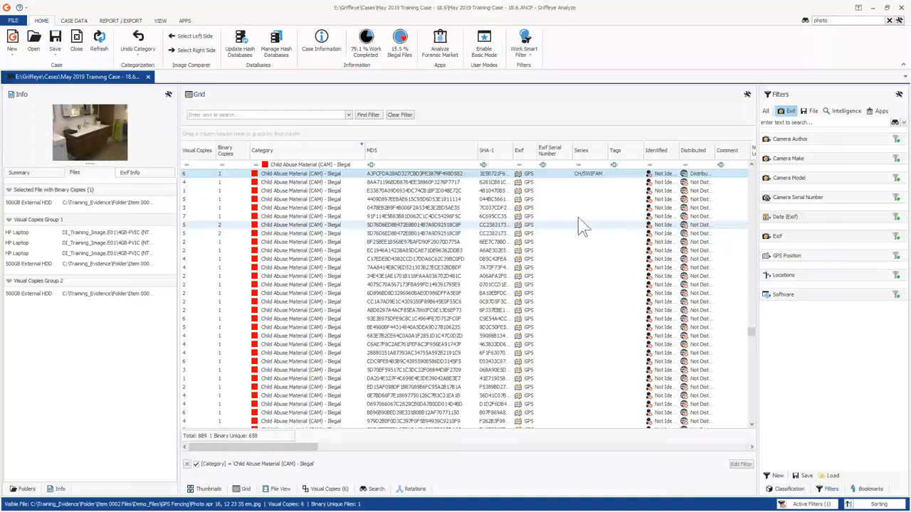
click(779, 503)
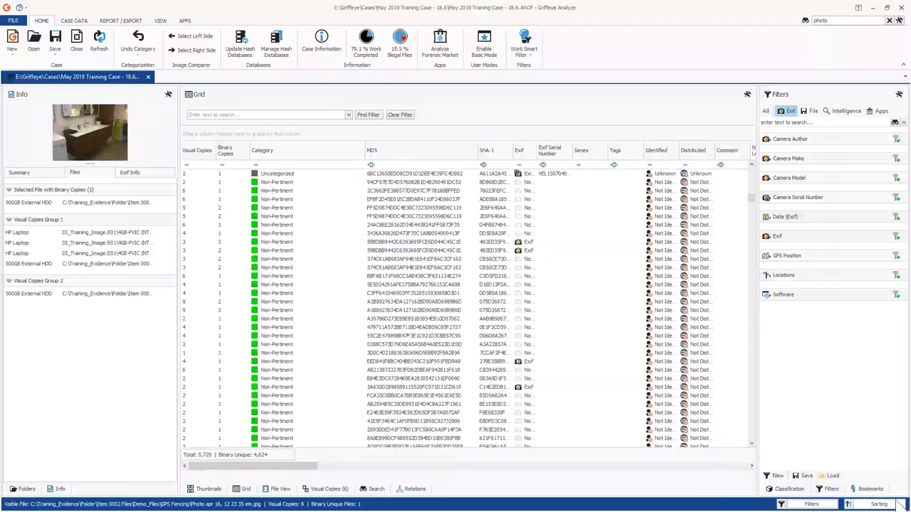
Sort the files by CSA Score in ascending order and examine the score column through the last rows of the grid.
click(898, 501)
drag(907, 362, 907, 483)
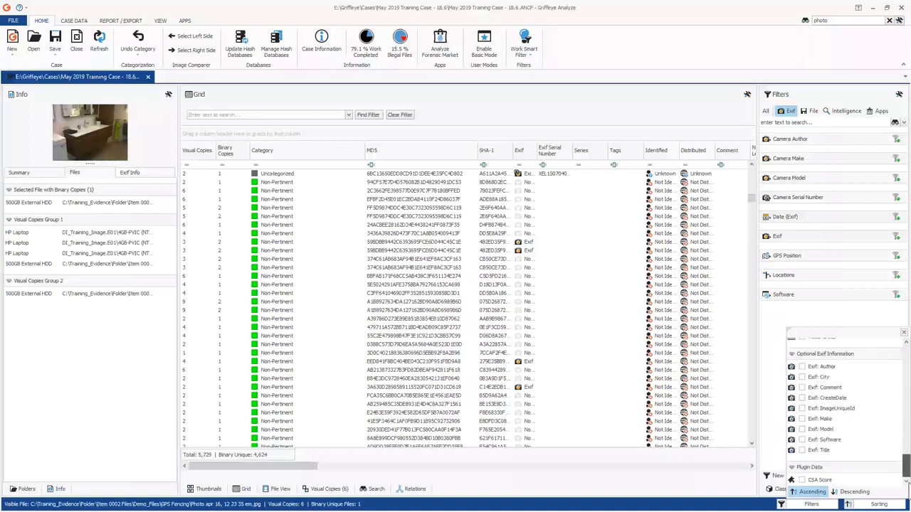
click(806, 493)
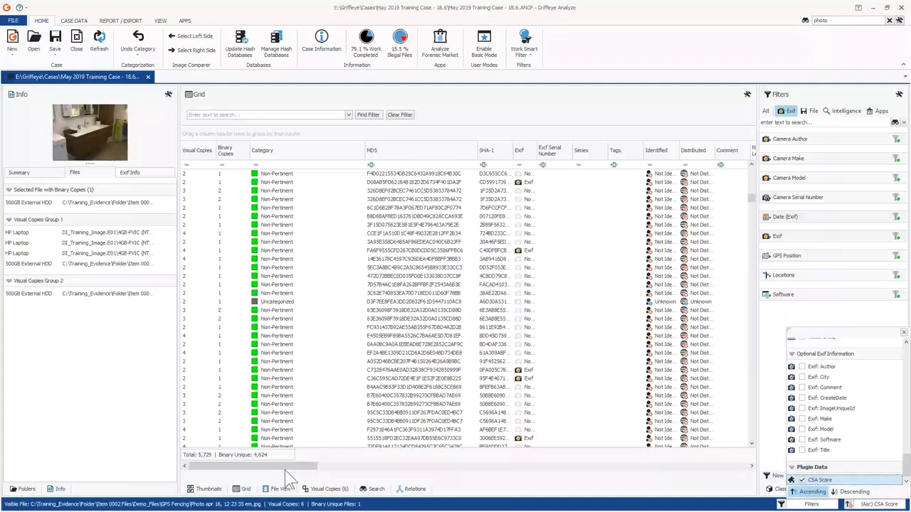
drag(285, 467, 719, 468)
drag(752, 198, 759, 443)
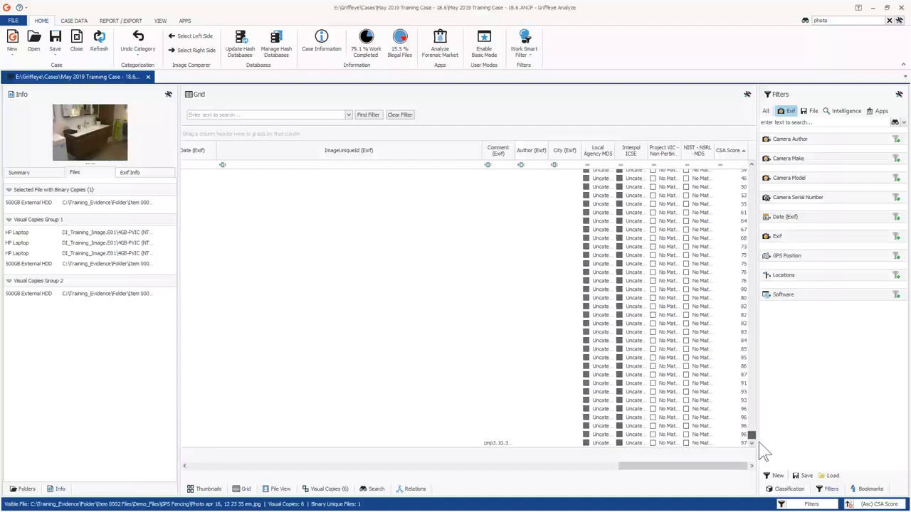
drag(747, 436, 765, 444)
Clear the CSA Score sorting and show the case thumbnails from the beginning alongside the category classification.
click(848, 505)
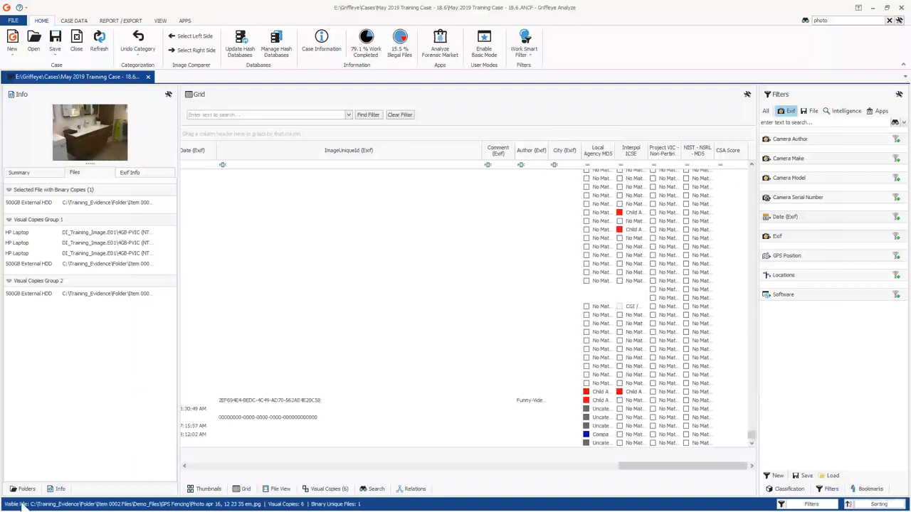
click(208, 489)
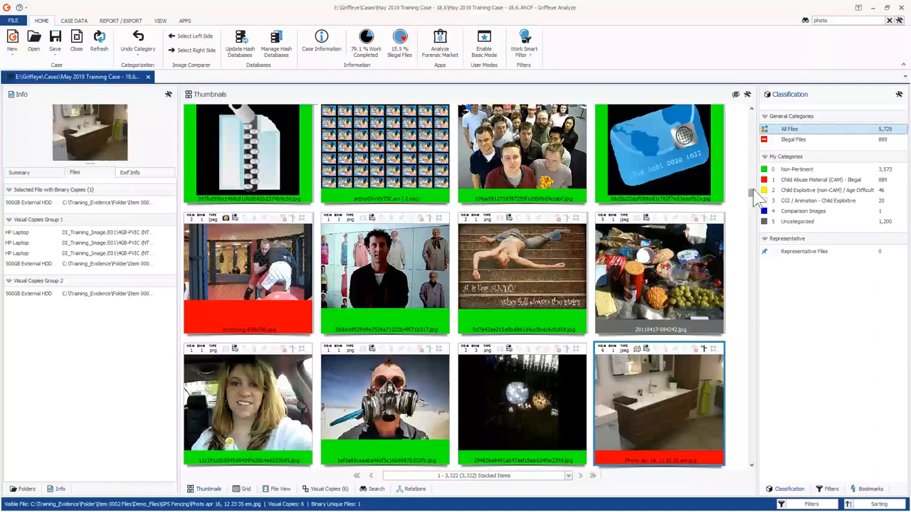
drag(754, 193, 591, 129)
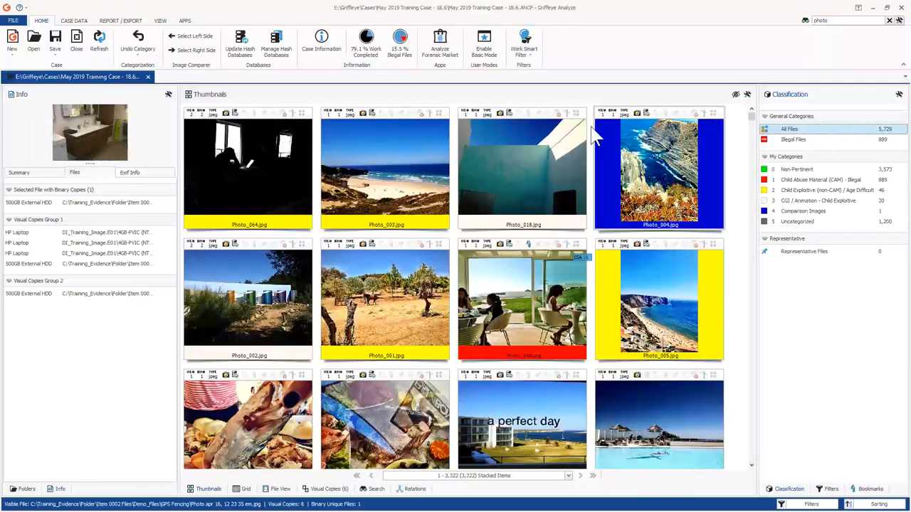
Start a standard report and set its file name to test in the case's Reports folder as a Word document.
click(126, 21)
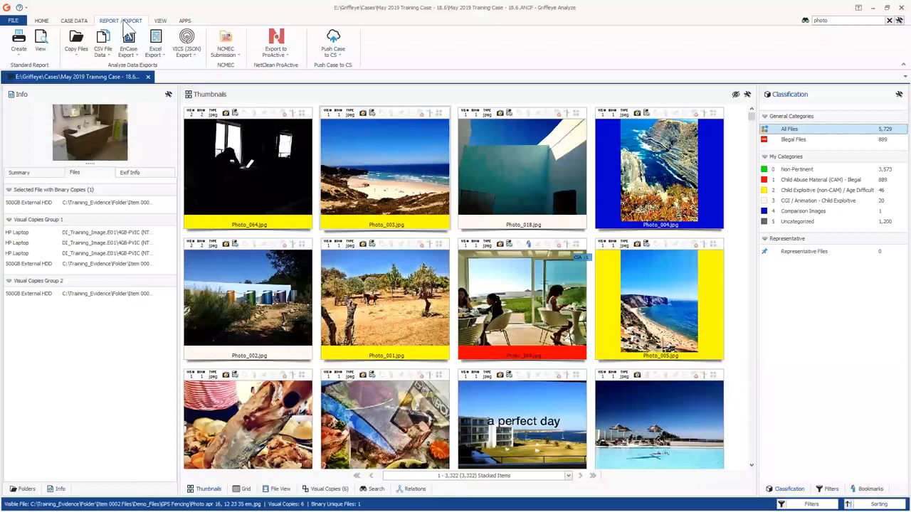
click(18, 44)
click(22, 67)
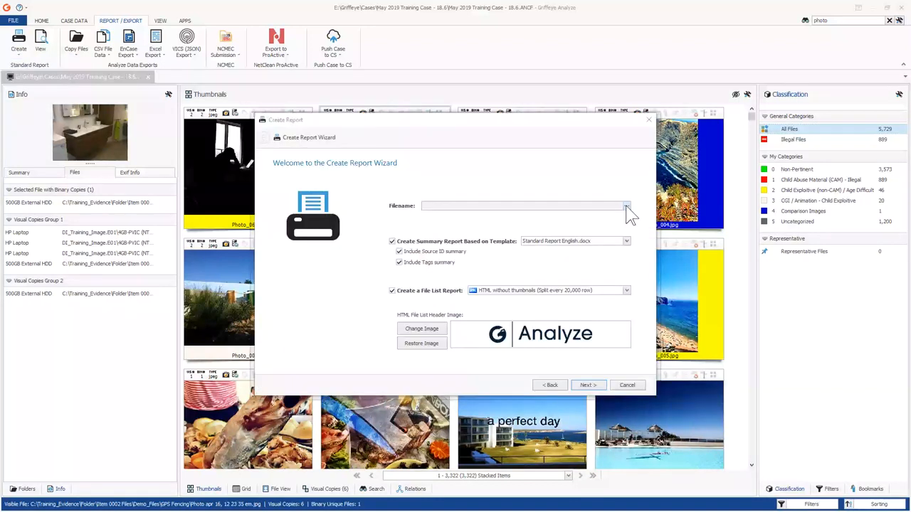
click(627, 206)
text(teset)
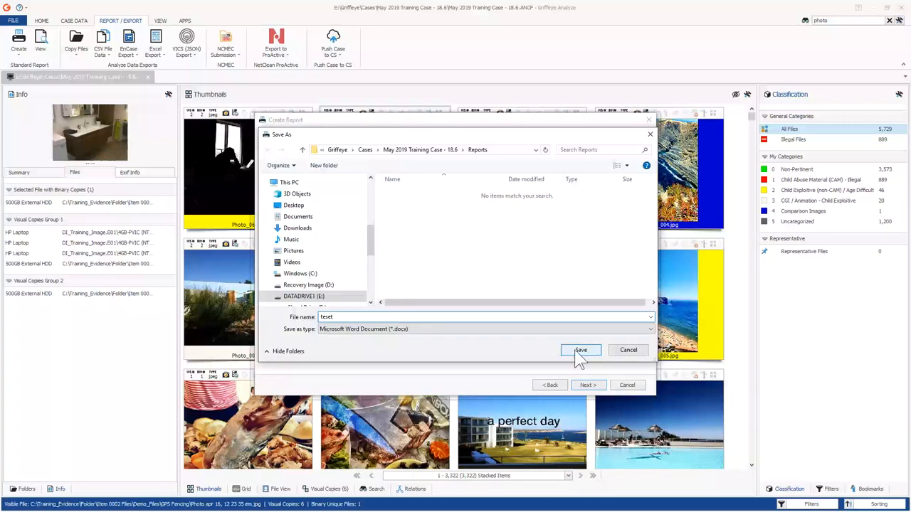
key(BackSpace)
key(BackSpace)
text(t)
click(580, 351)
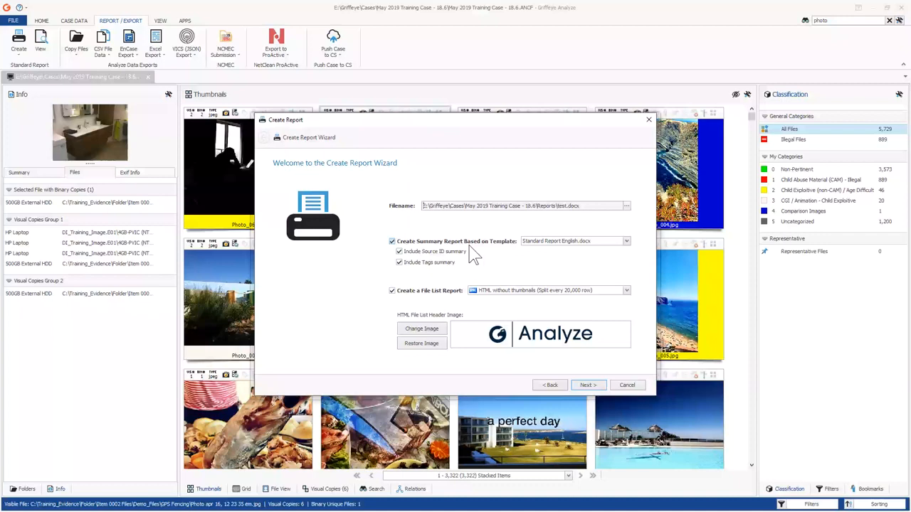
Limit the report to Child Exploitive (non-CAM) / Age Difficult and CGI / Animation - Child Exploitive, generate it, and open it.
click(588, 385)
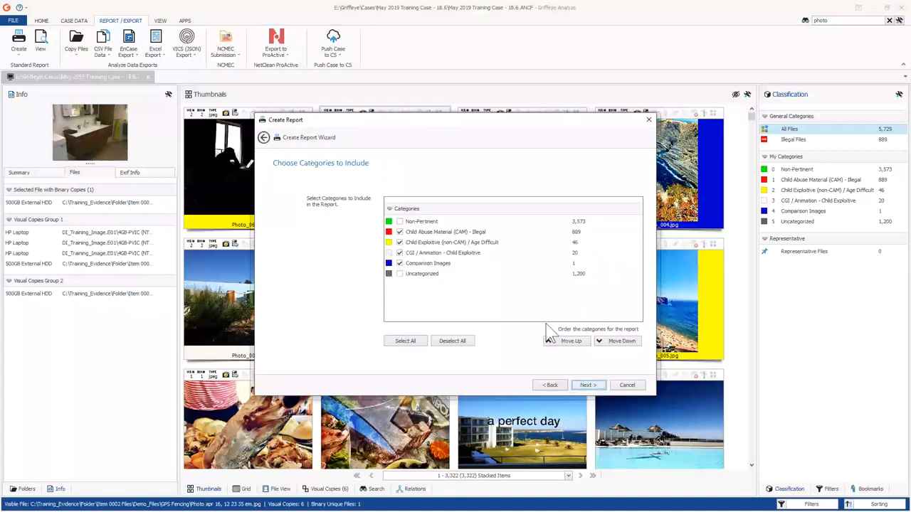
click(399, 263)
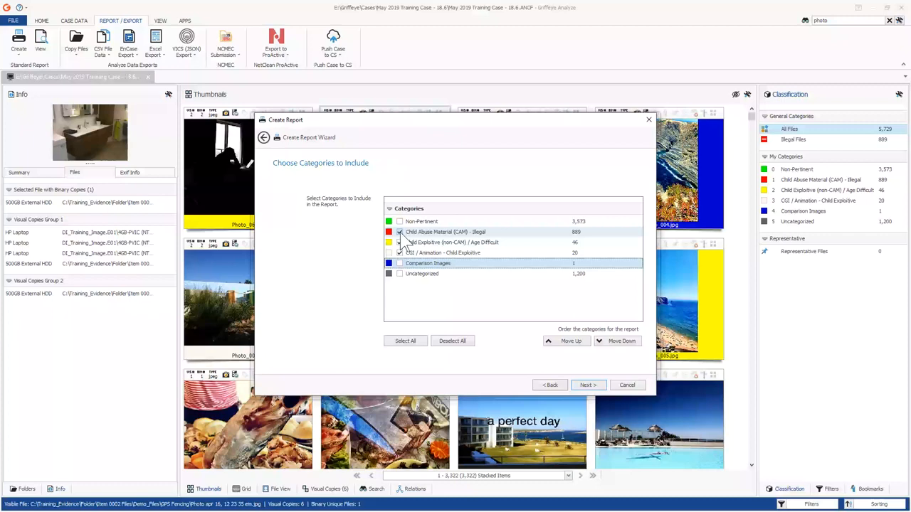
click(588, 385)
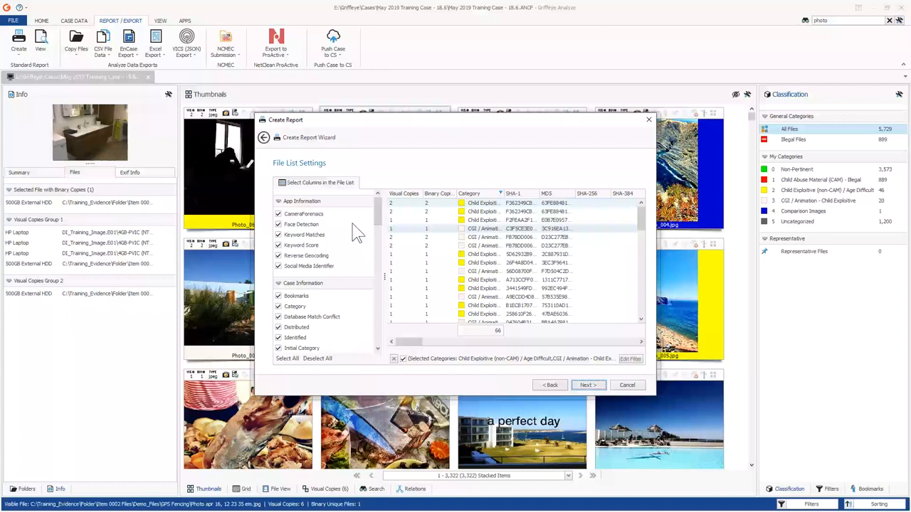
click(586, 386)
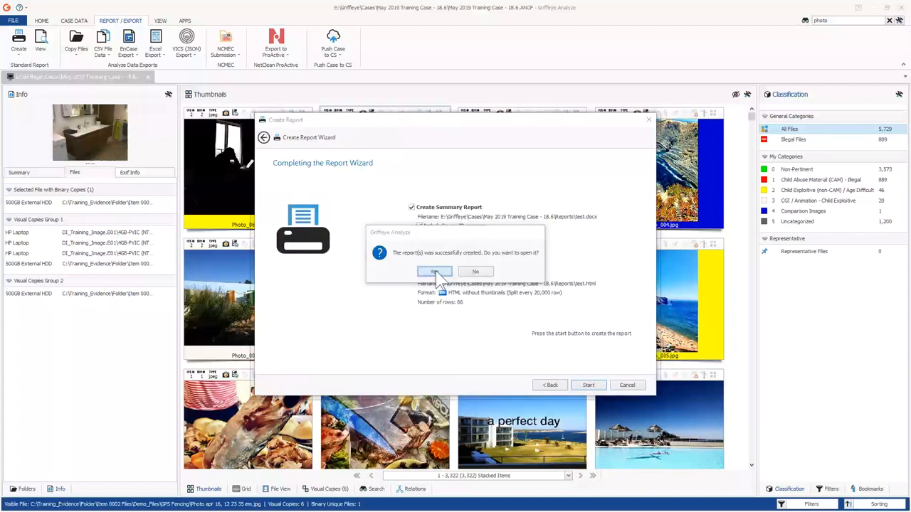
click(436, 272)
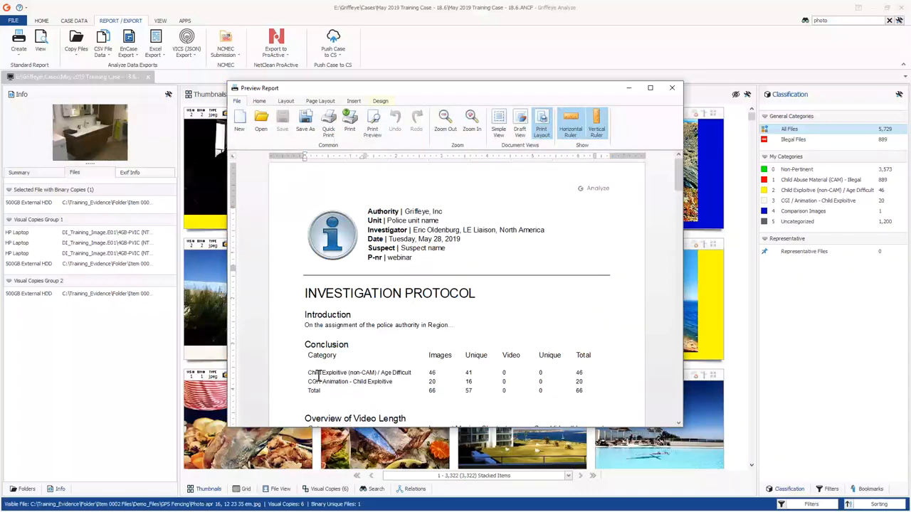
Read through the report's conclusion and video length tables to the seized objects overview, and enlarge the preview window.
scroll(519, 337, down, 1)
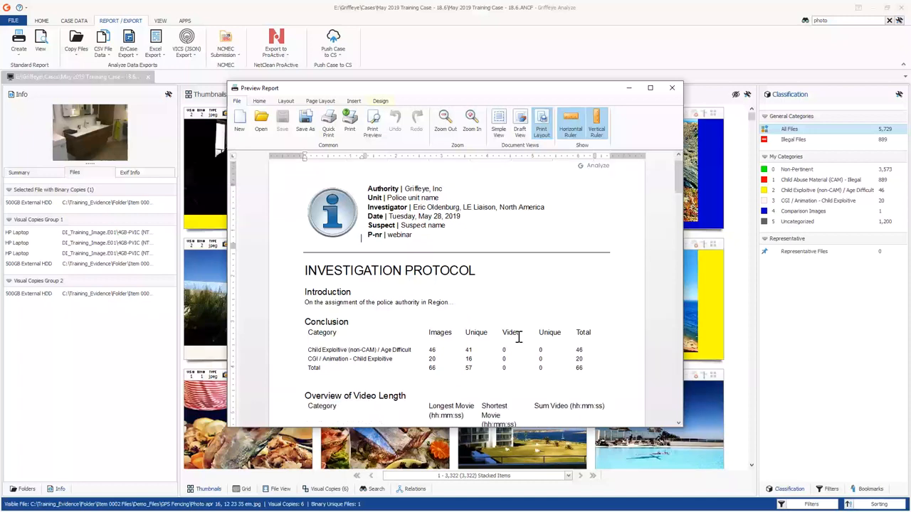
scroll(519, 337, down, 1)
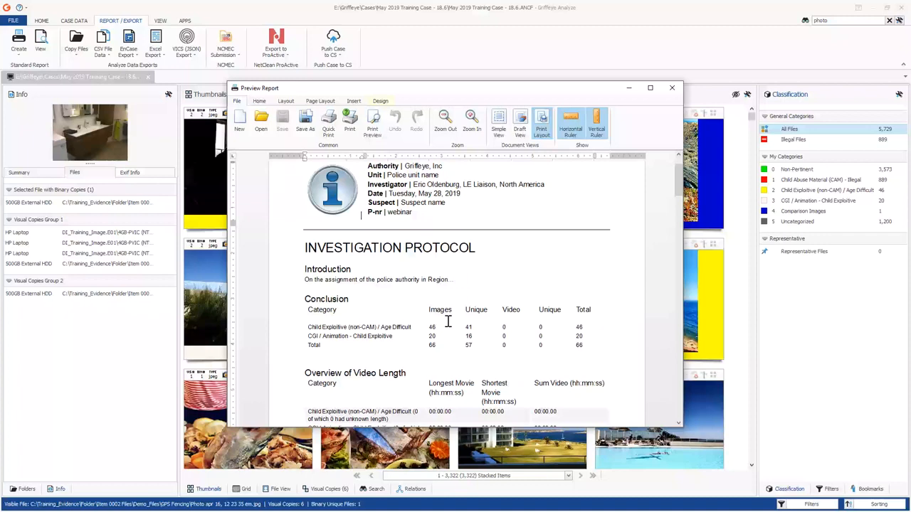
scroll(447, 322, down, 5)
scroll(410, 289, down, 7)
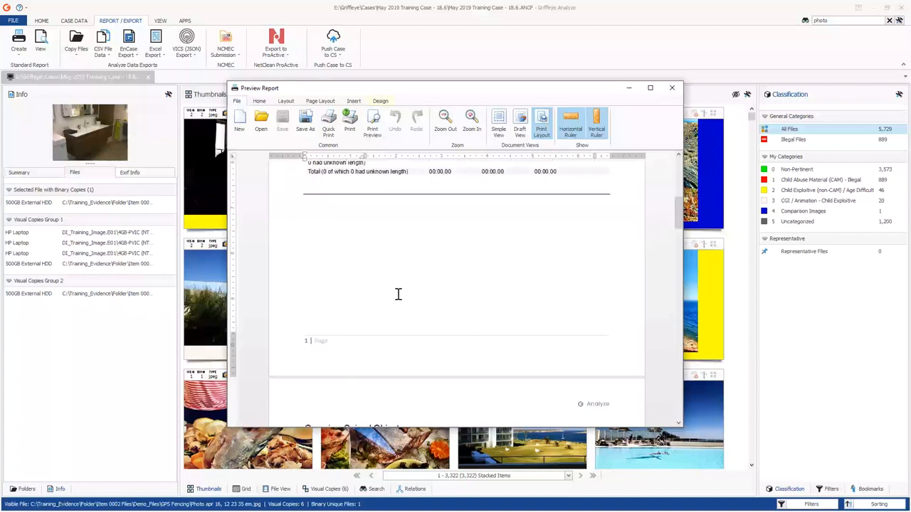
scroll(399, 294, down, 10)
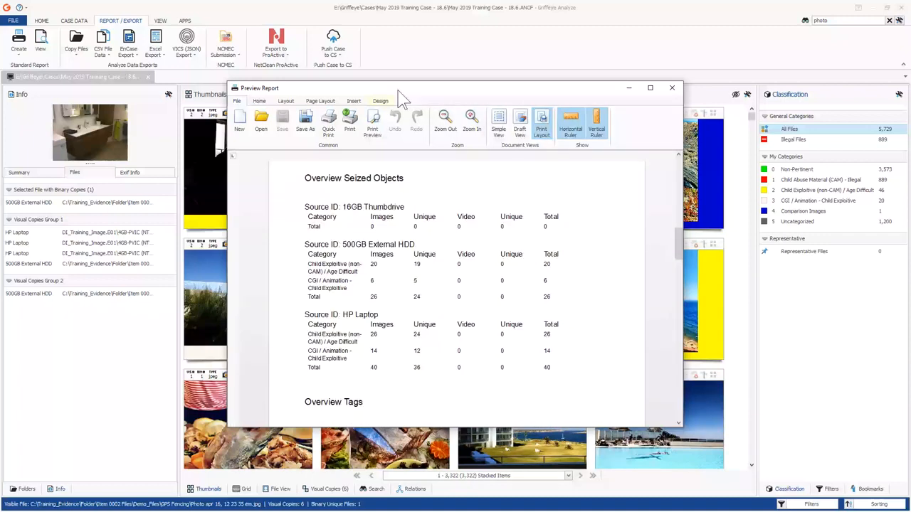
drag(399, 91, 397, 14)
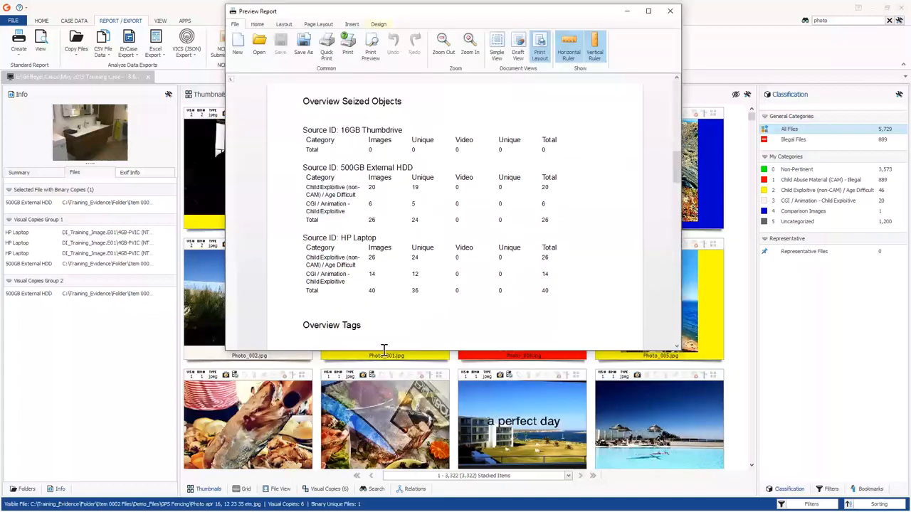
drag(384, 350, 391, 492)
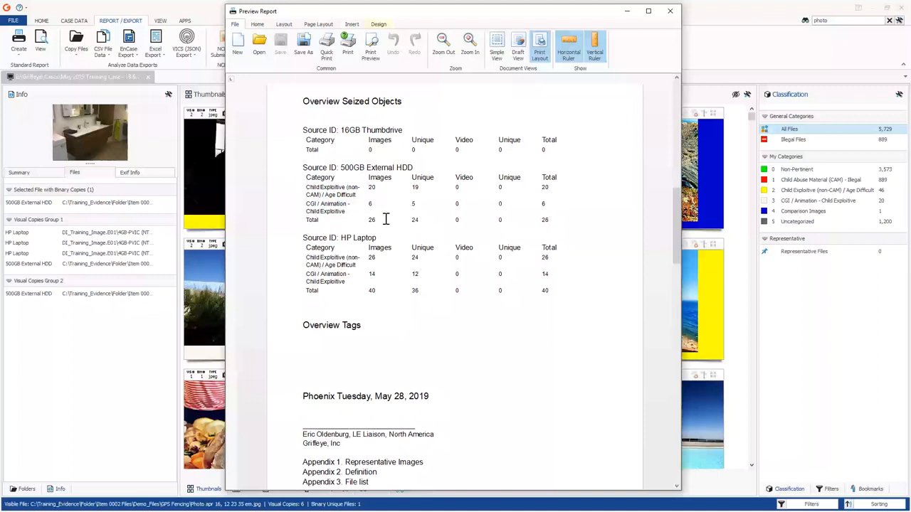
Examine the HP Laptop and 500GB External HDD source sections, the tags overview, and the appendix list in the report.
drag(342, 237, 381, 230)
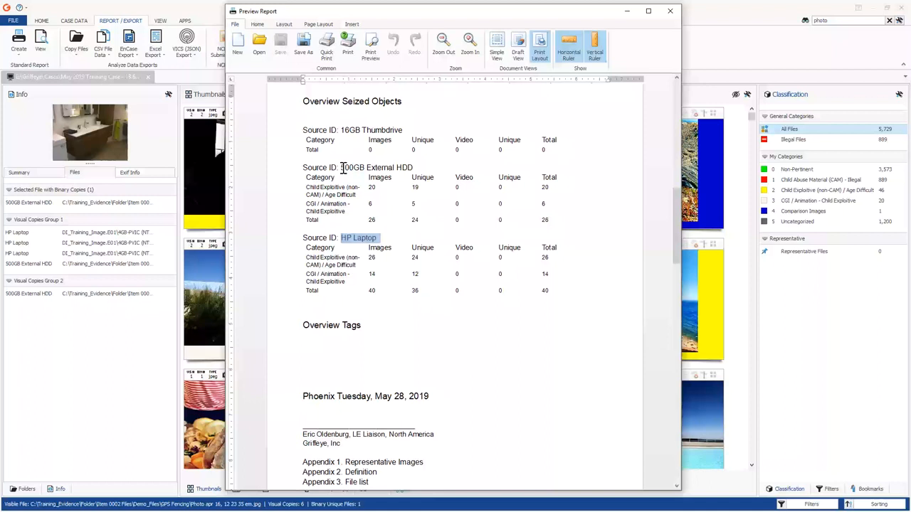
drag(341, 168, 417, 167)
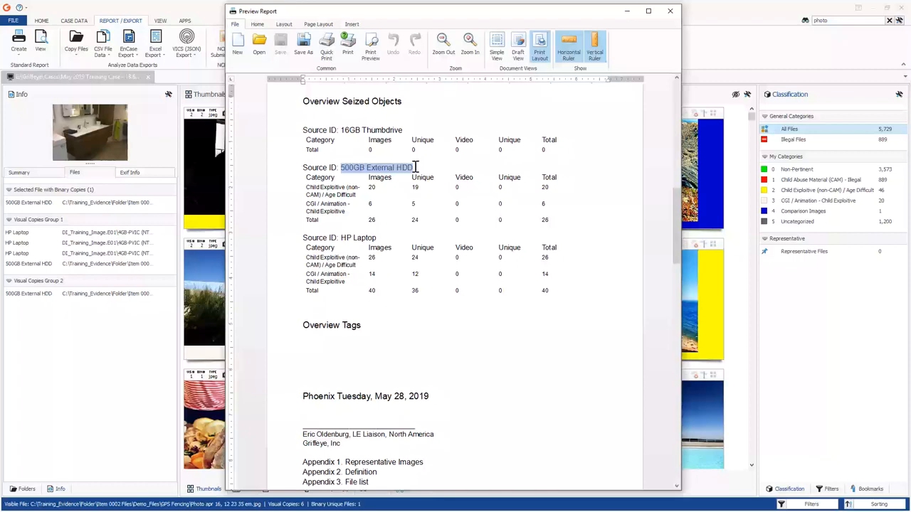
scroll(399, 217, down, 3)
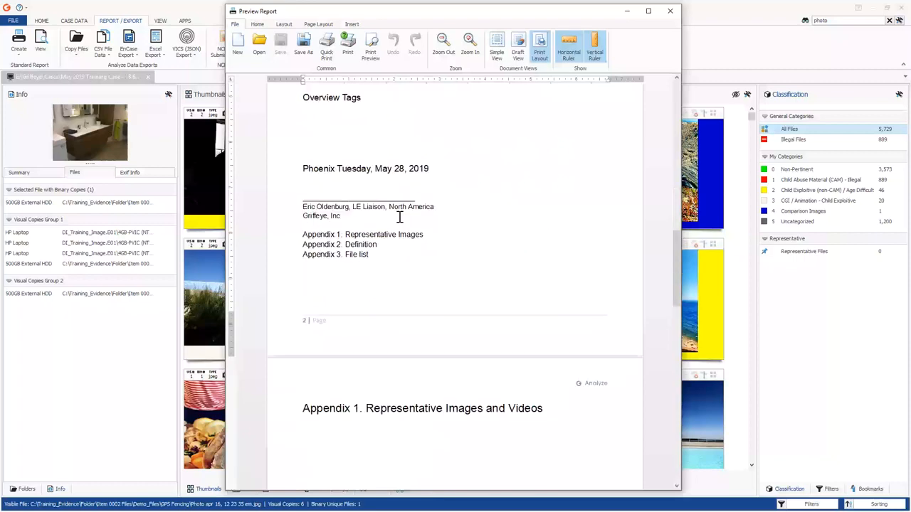
Close the report preview and switch to the browser window showing the HTML file list test_1.html.
click(673, 11)
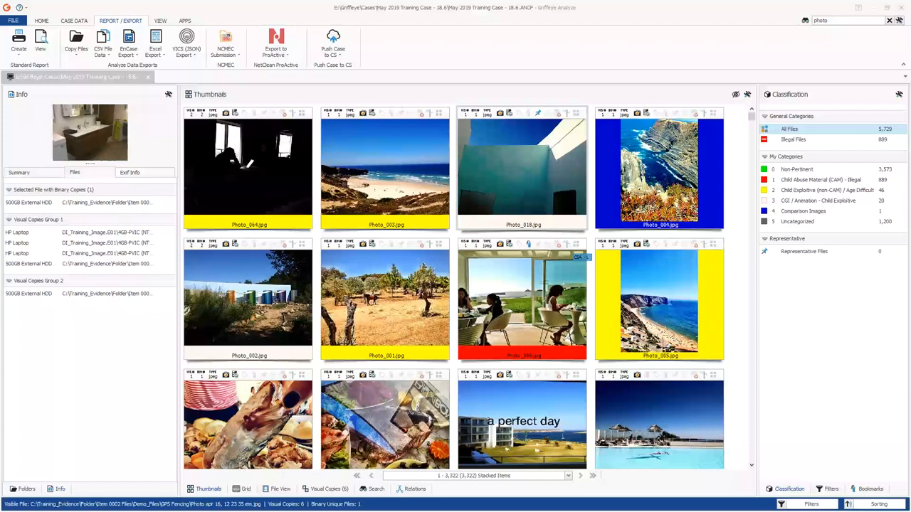
drag(57, 316, 200, 18)
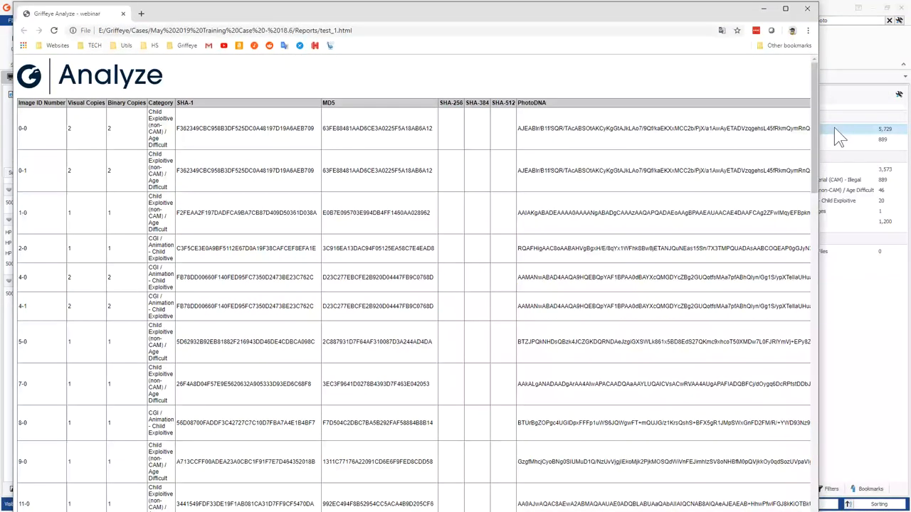
Close the HTML file list and view the File Access options for Photo_064.jpg in the case.
mouse_move(816, 116)
mouse_down()
mouse_move(827, 237)
mouse_move(816, 108)
mouse_up()
click(807, 9)
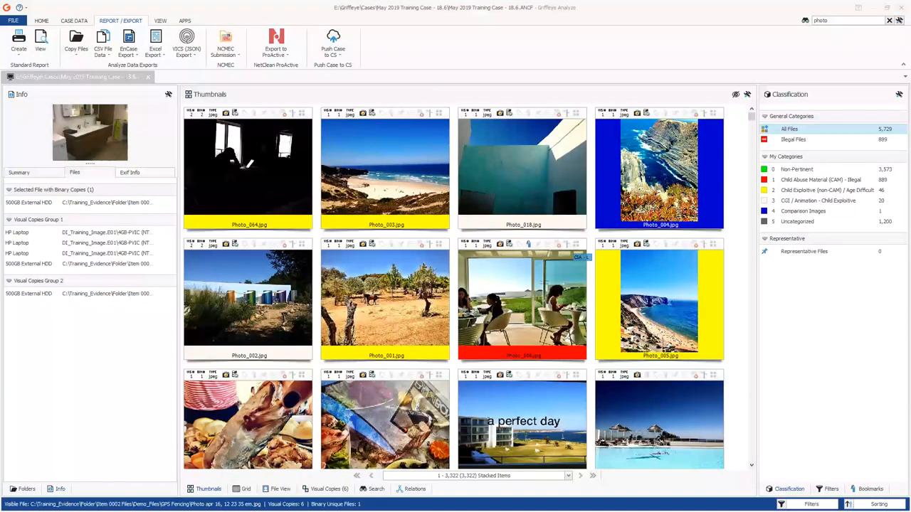
right_click(284, 158)
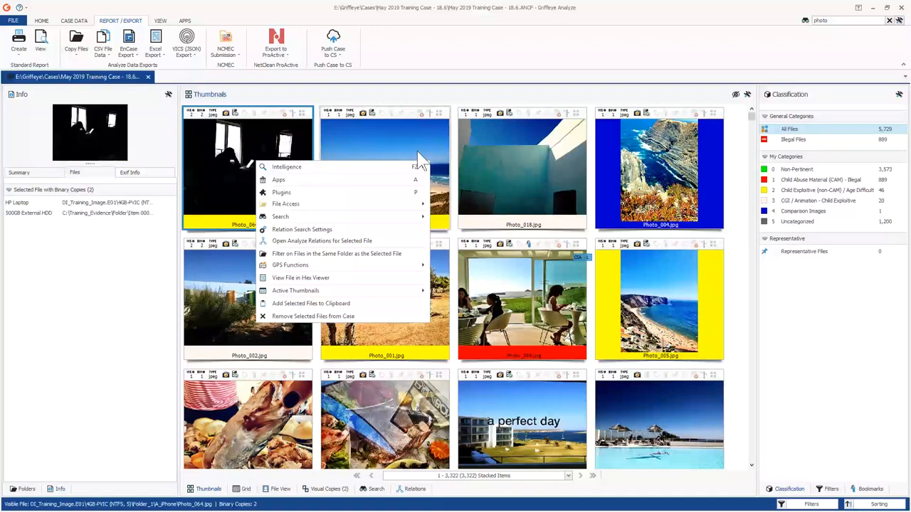
right_click(264, 158)
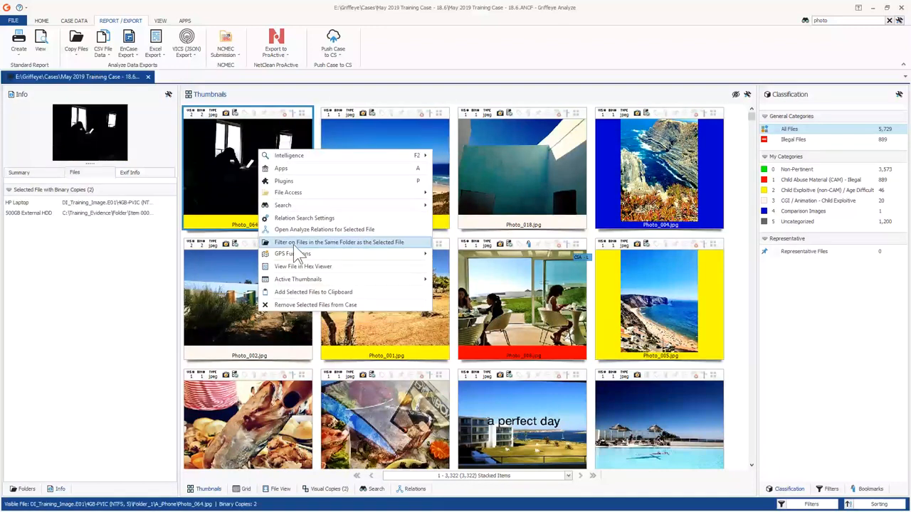
mouse_move(289, 192)
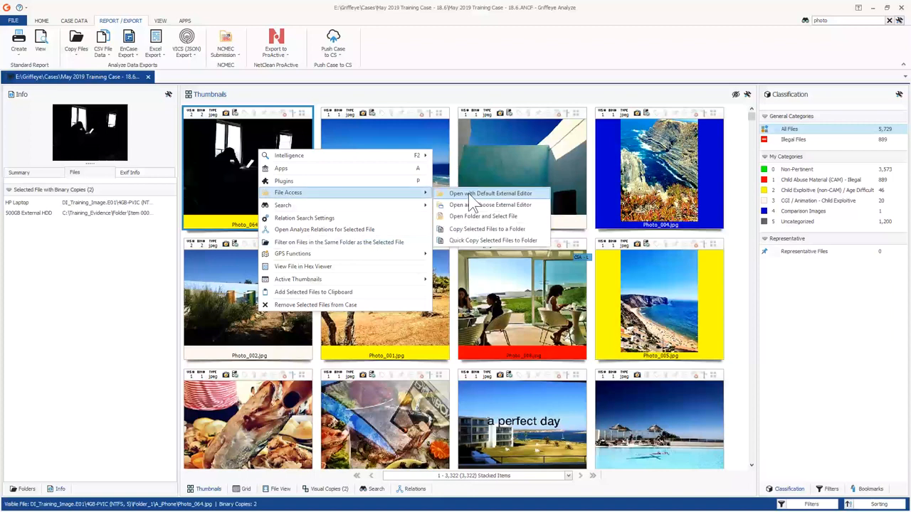
Review the directory and folder-split settings for copying the selected thumbnails to a directory, and close the wizard without copying.
click(73, 49)
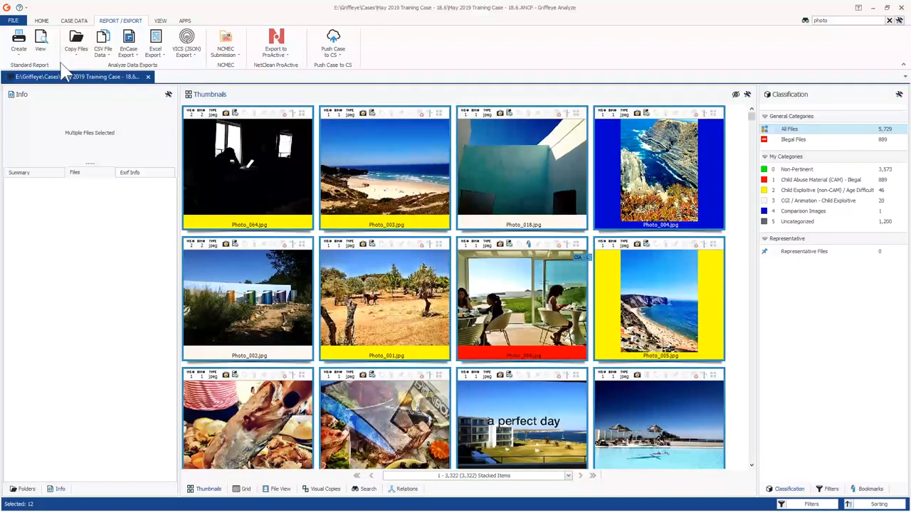
click(75, 51)
click(91, 90)
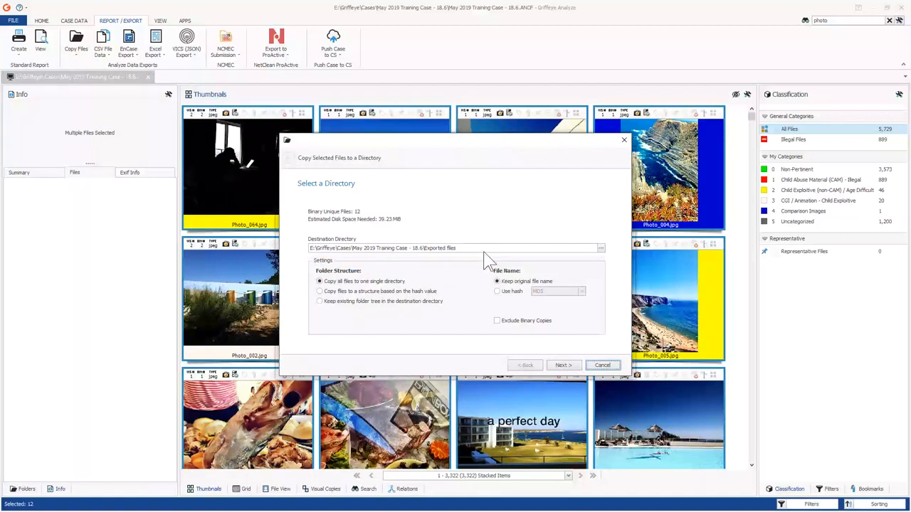
click(562, 365)
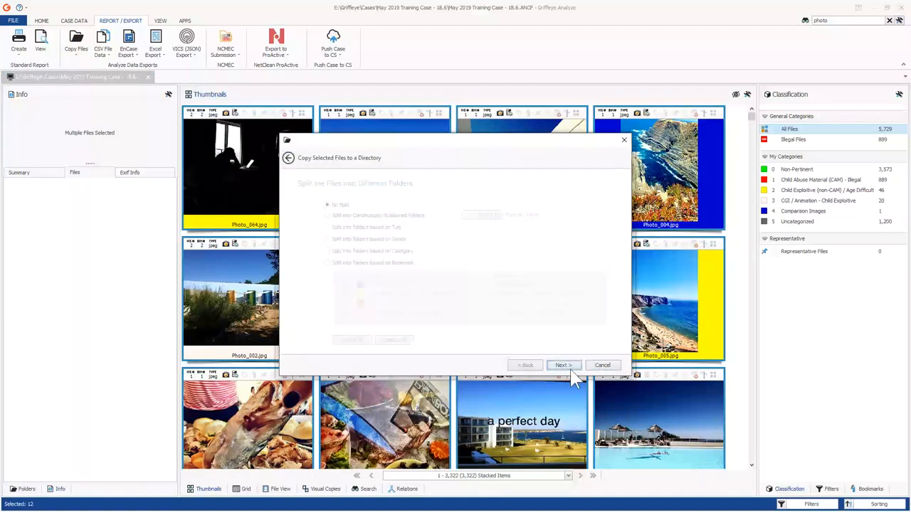
click(625, 140)
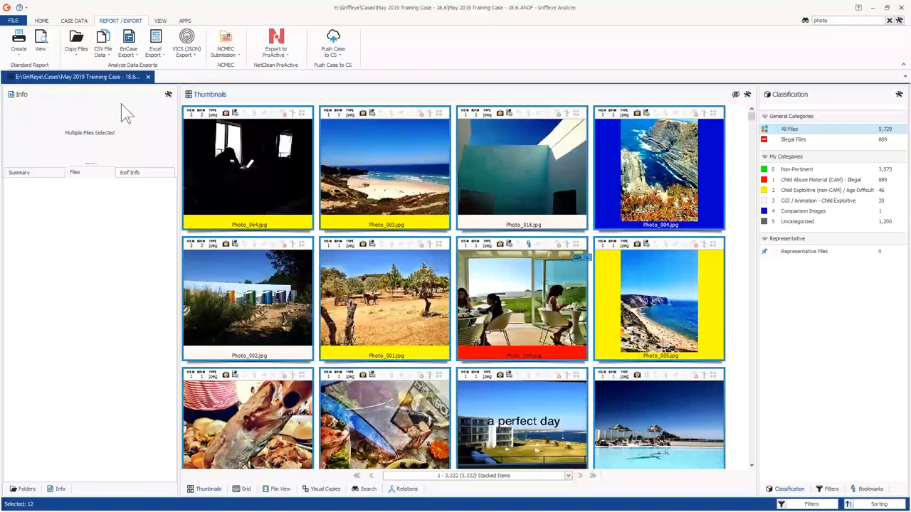
Review the CSV data export settings for all files, cancel them, and check the file scopes offered for EnCase export.
click(104, 51)
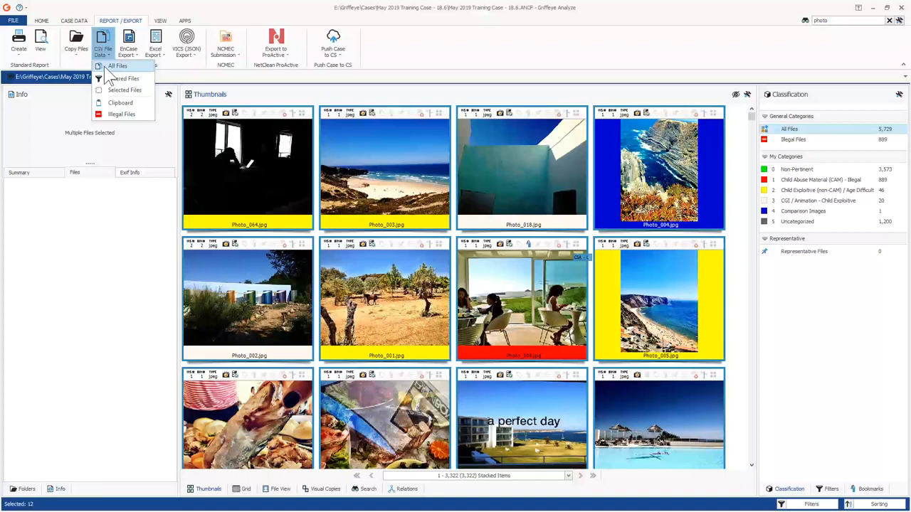
click(104, 66)
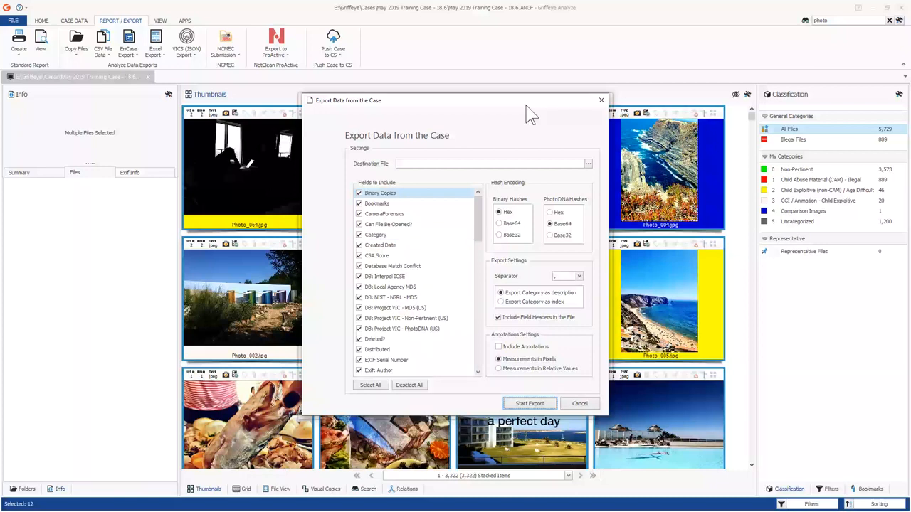
key(Escape)
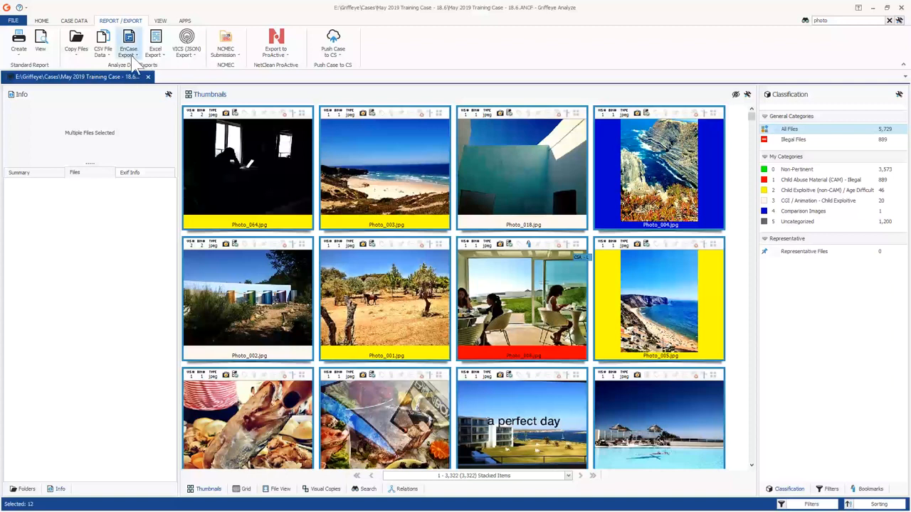
click(136, 57)
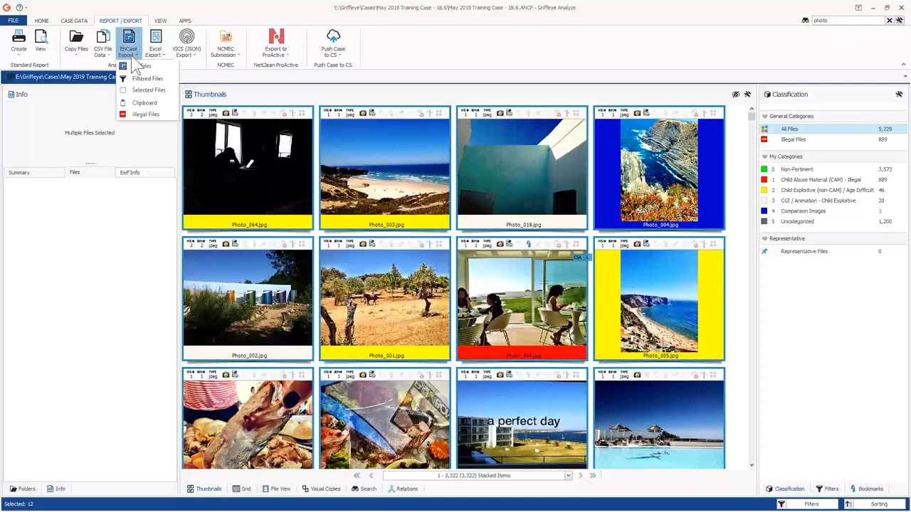
click(131, 58)
Export the filtered files to Excel as Griffeye Analyze.xlsx in the case's Reports folder and open the workbook.
click(159, 54)
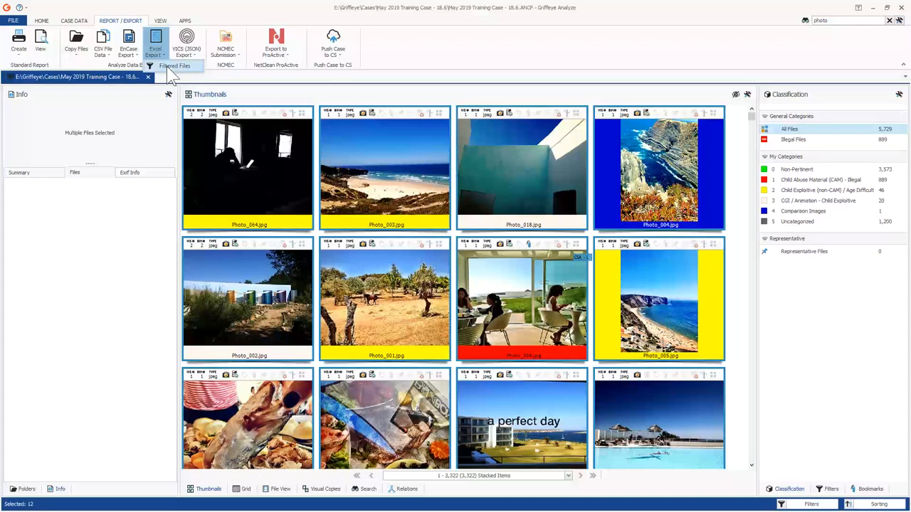
click(169, 69)
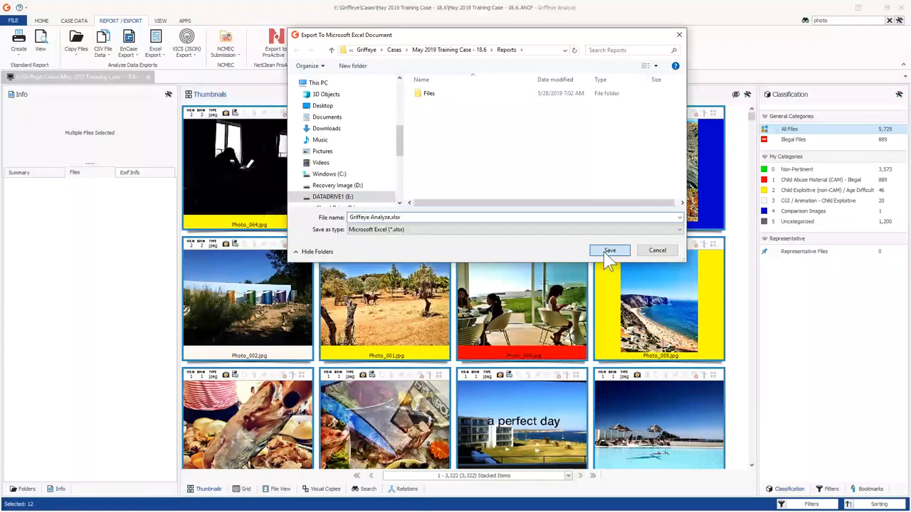
click(610, 253)
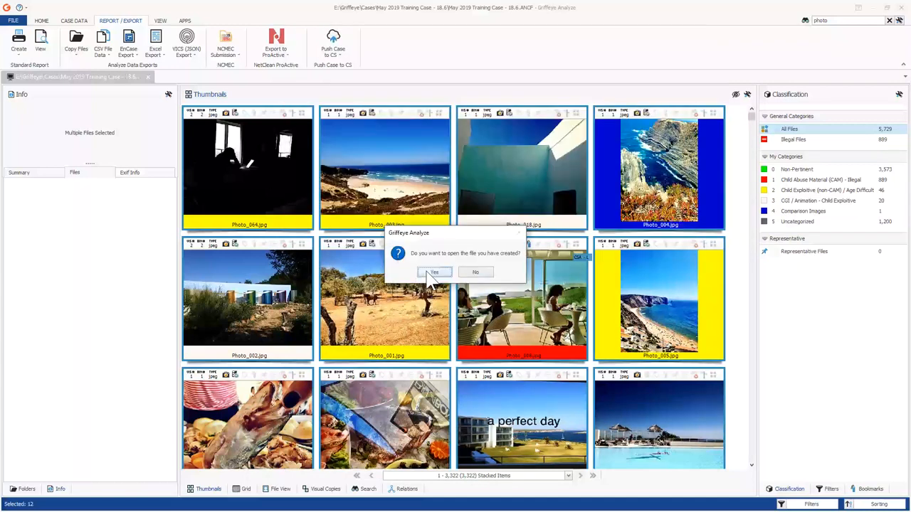
click(429, 270)
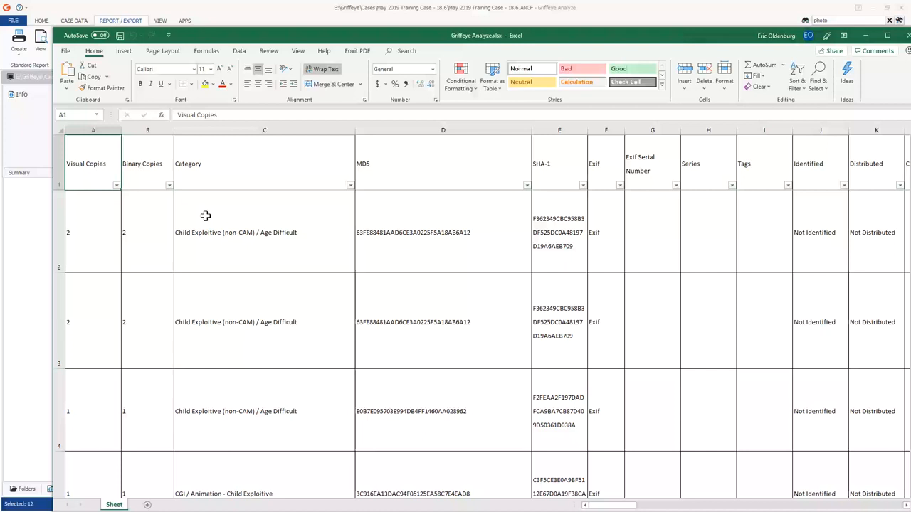
Filter the Binary Copies column to exclude the values 1 and 2, and close the workbook.
click(168, 185)
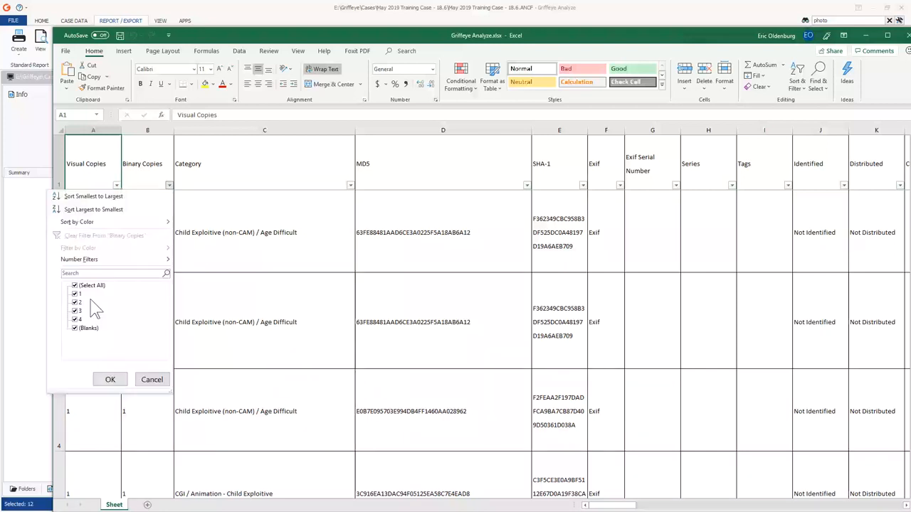
click(74, 302)
click(74, 294)
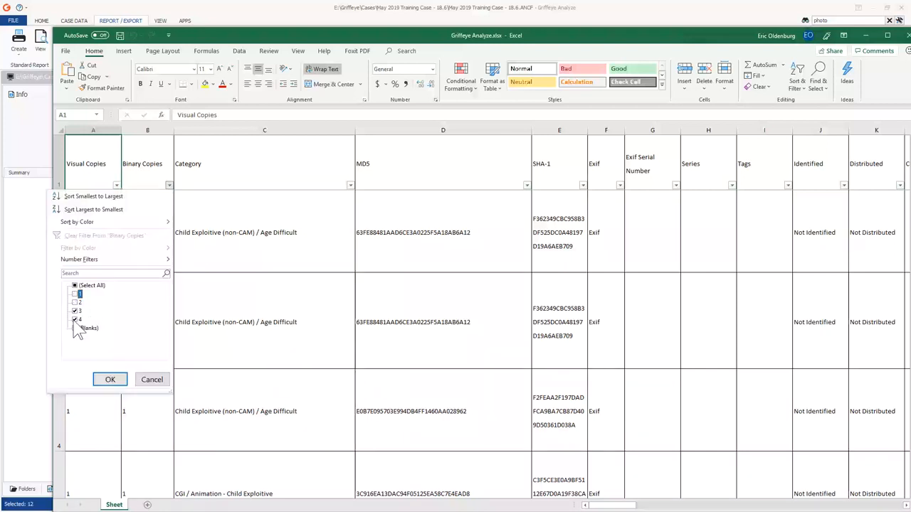
click(111, 379)
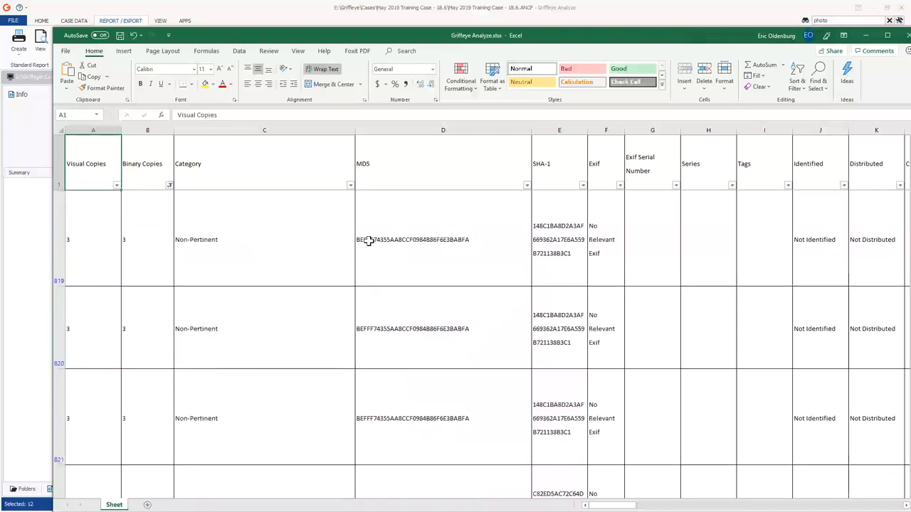
drag(565, 31, 396, 25)
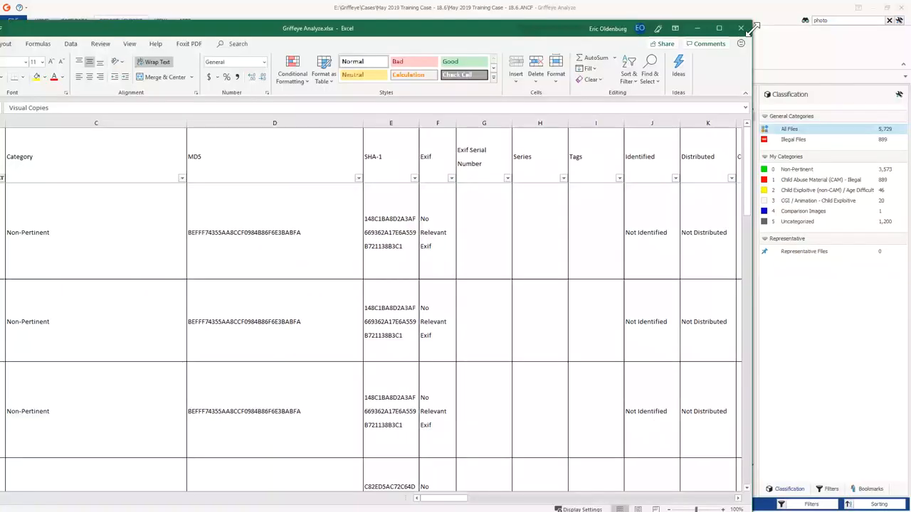
click(743, 29)
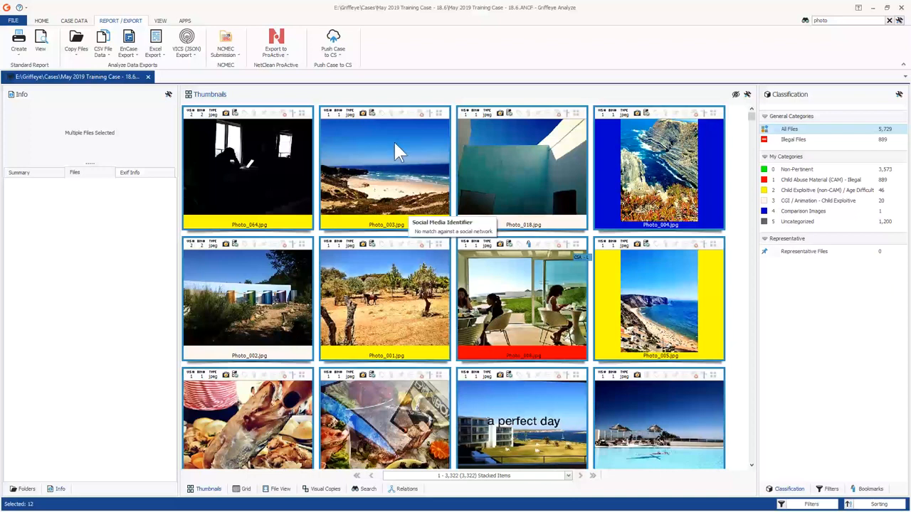
Start a VICS (JSON) export of all files with the case's Reports folder as the storage location.
click(186, 48)
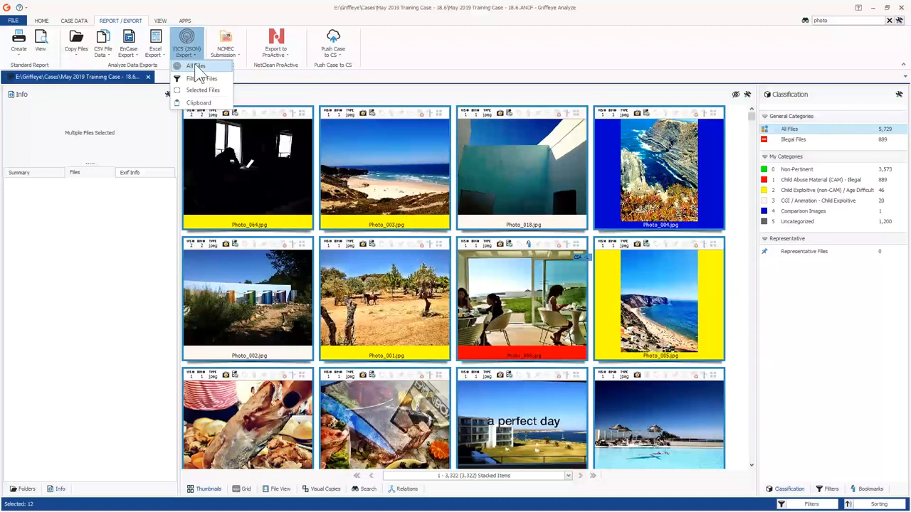
click(198, 78)
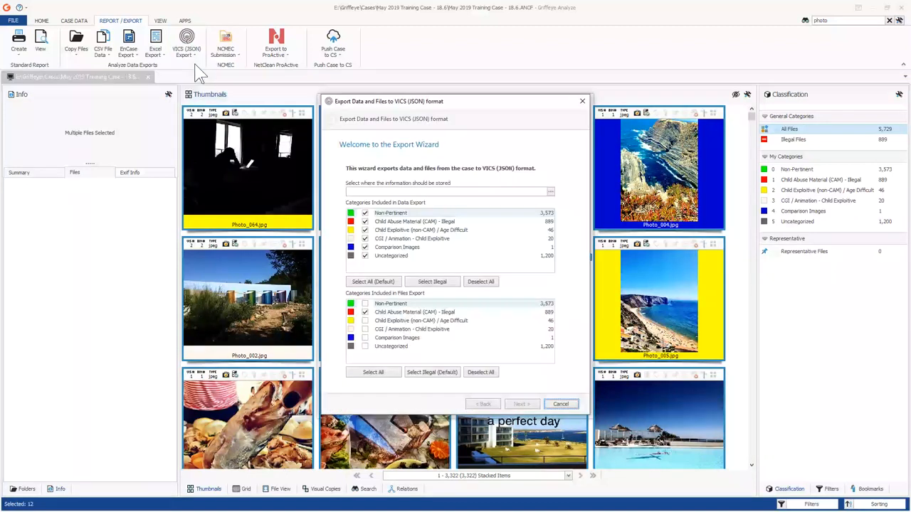
click(482, 194)
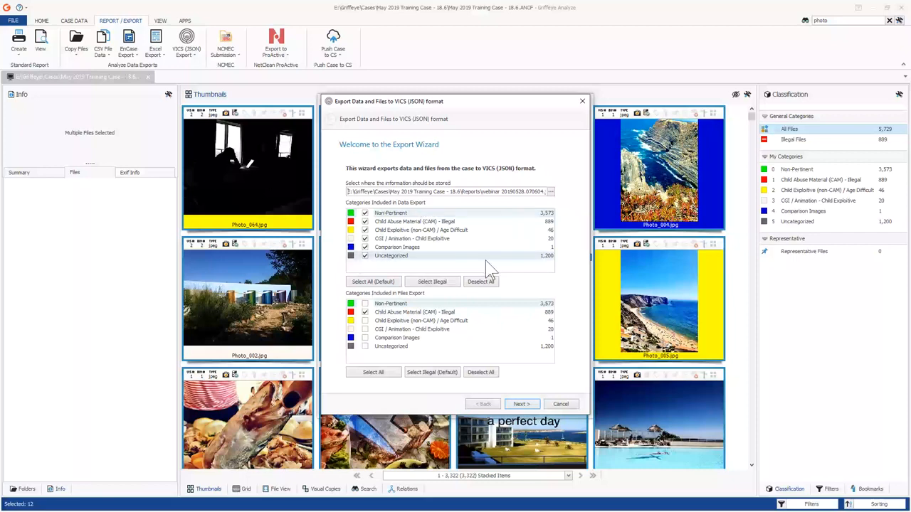
click(365, 255)
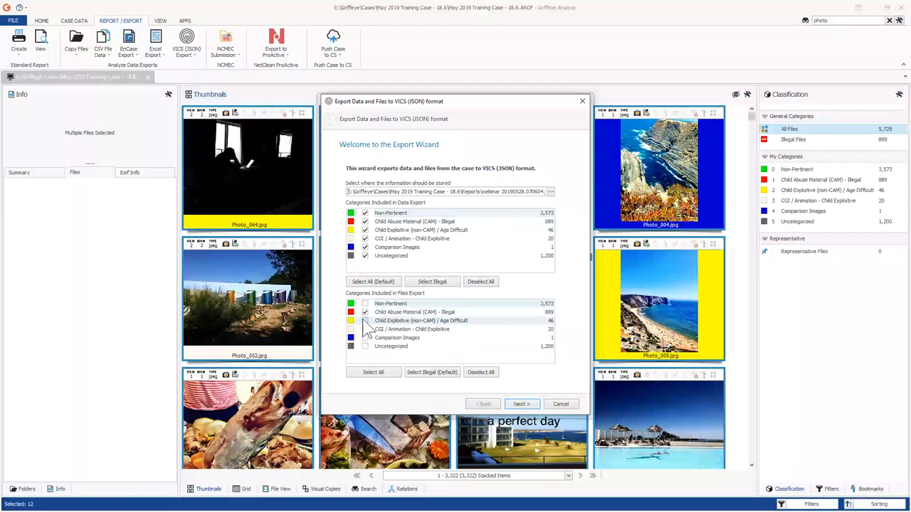
Include every category in the files export, review the VICS version and data settings, and cancel the wizard.
click(365, 304)
click(365, 321)
click(366, 329)
click(367, 338)
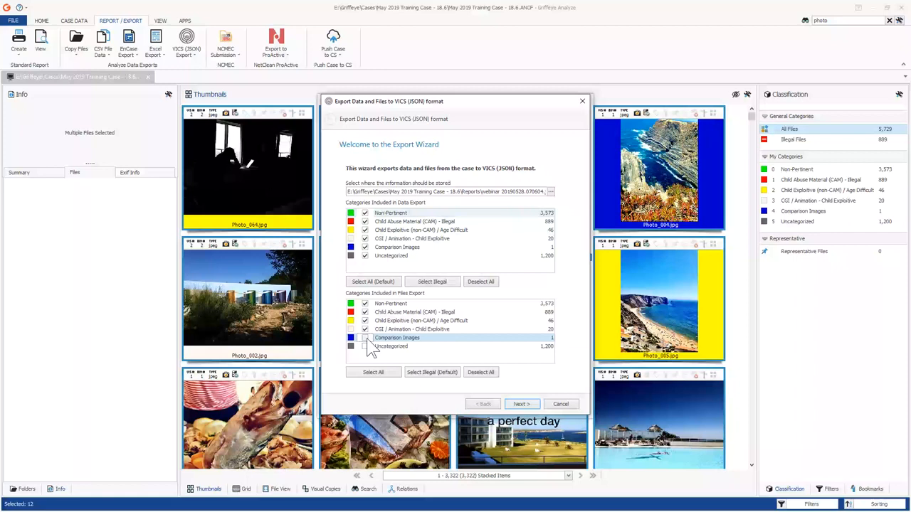
click(365, 347)
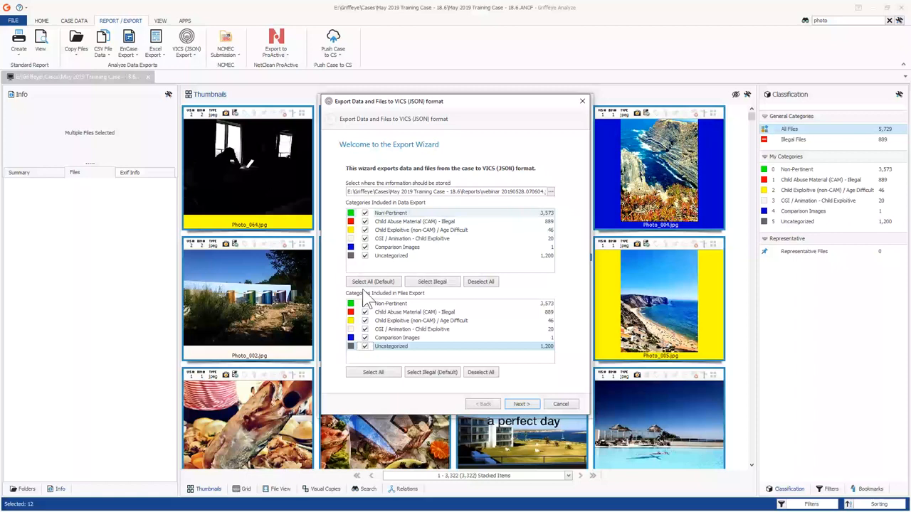
key(Return)
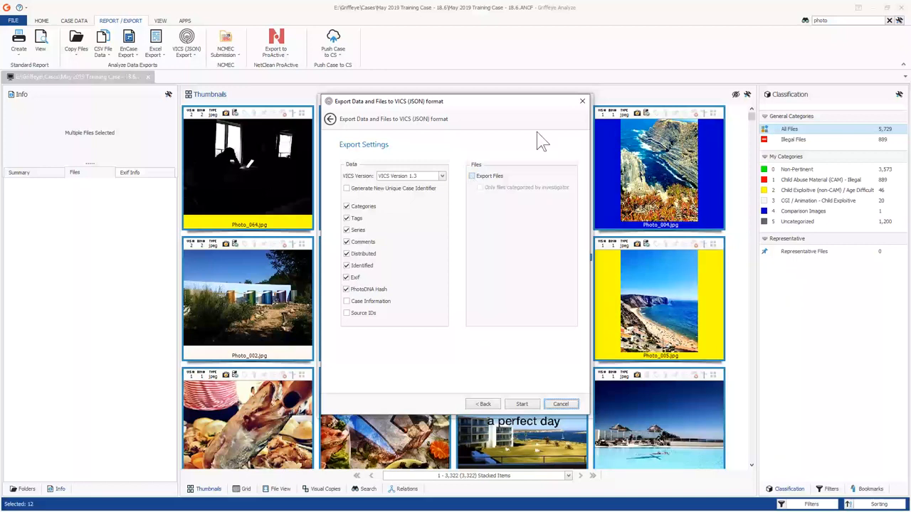
click(582, 101)
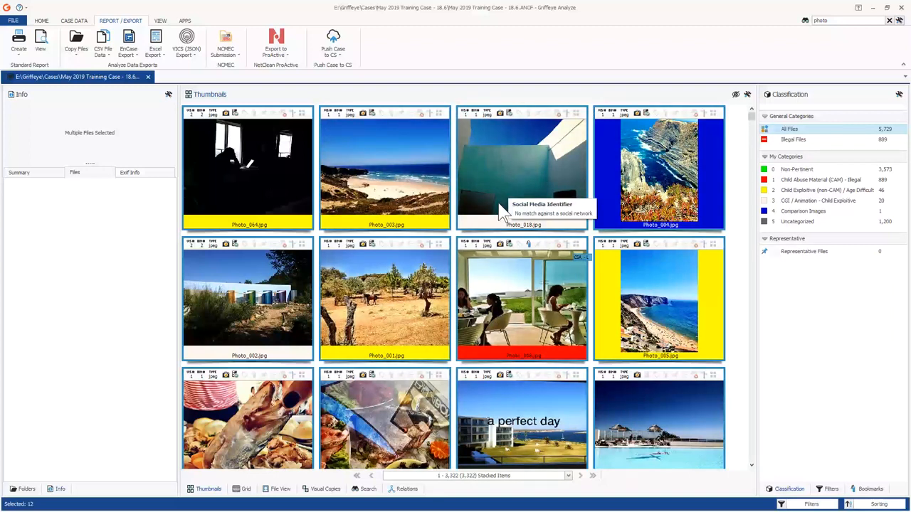
Start an NCMEC submission export to the eBooks folder on the Desktop with the USPIS (United States Postal Inspection Service) template.
click(227, 51)
click(238, 81)
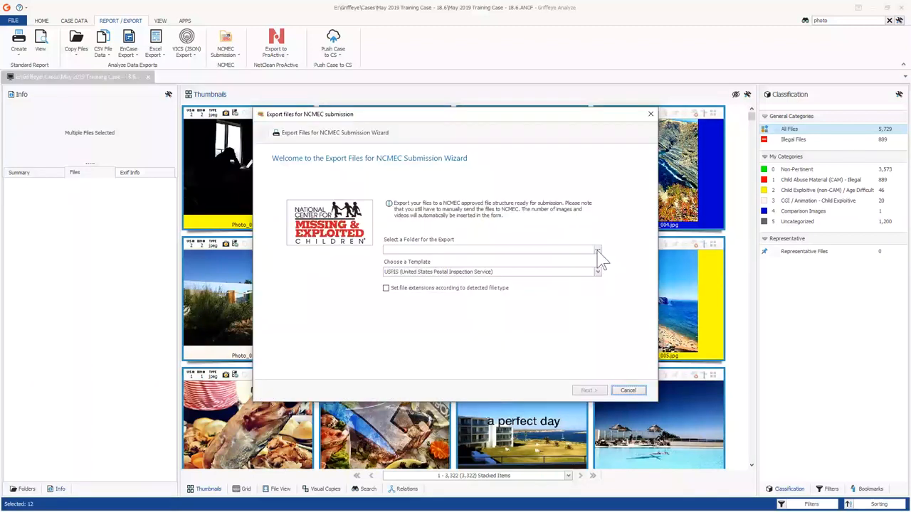
click(597, 252)
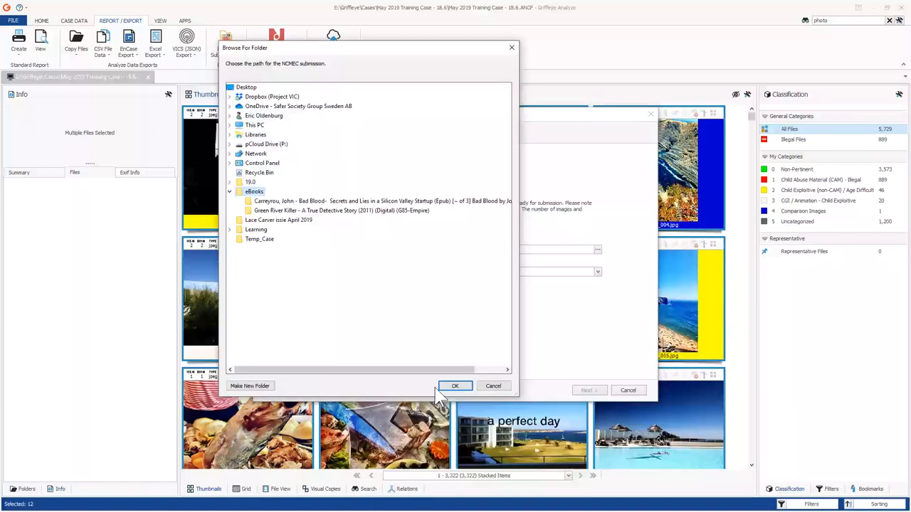
click(453, 387)
click(424, 272)
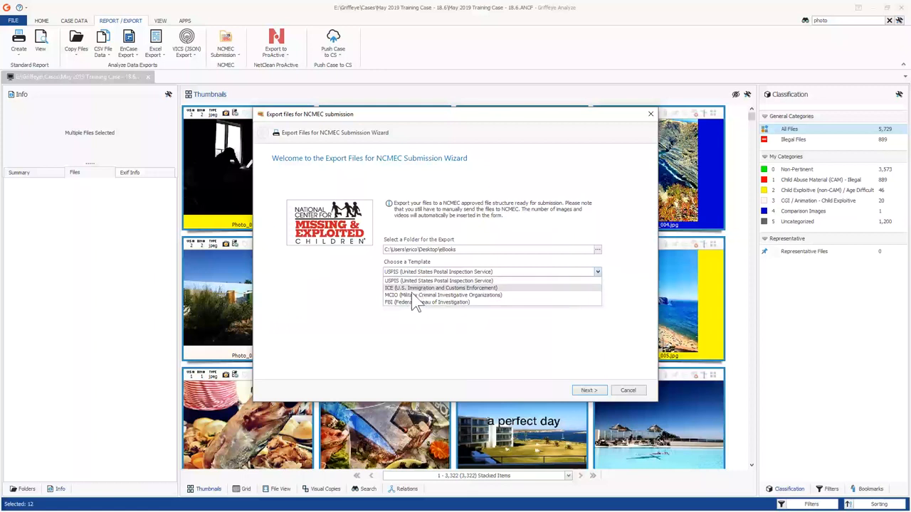
click(439, 281)
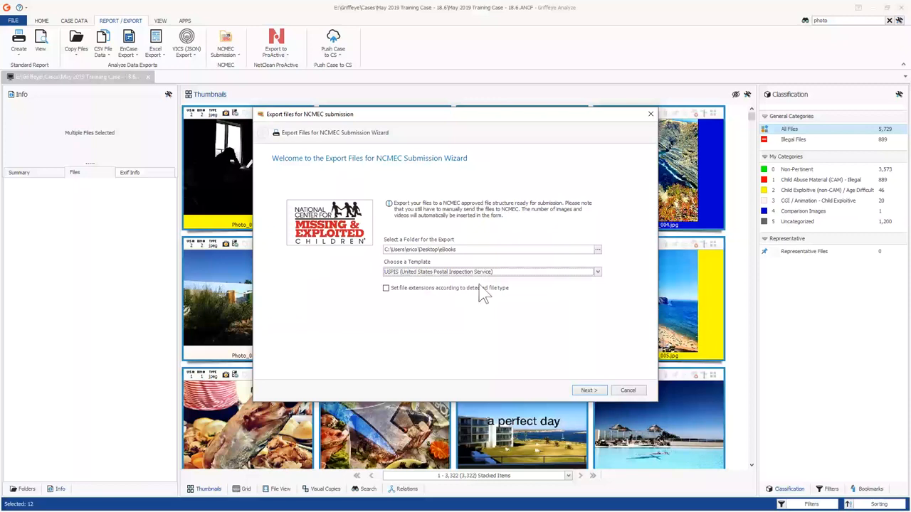
Review the NCMEC submission form's case information and prosecution fields, and close the wizard without finishing the export.
click(594, 391)
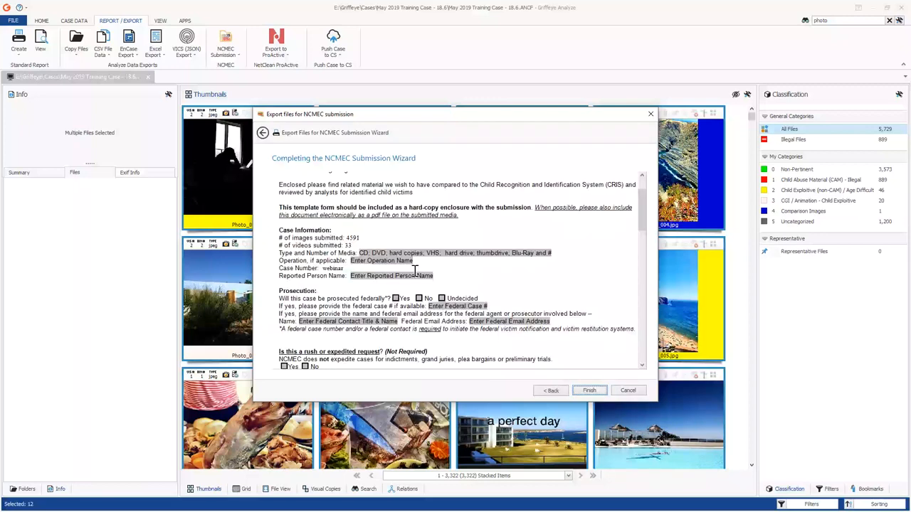
double_click(356, 239)
scroll(361, 242, down, 10)
click(650, 115)
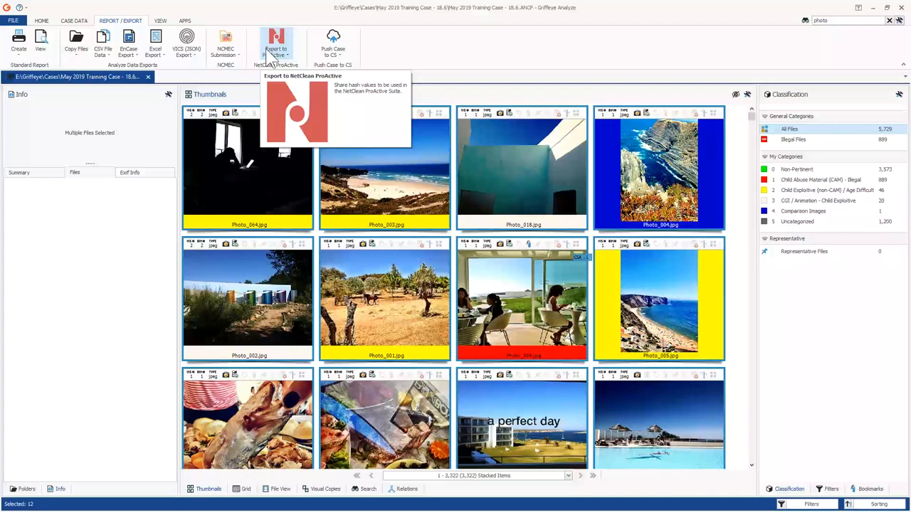
Review the server address and credential settings for pushing all files to the Collaboration Server, and close the wizard without continuing.
click(331, 48)
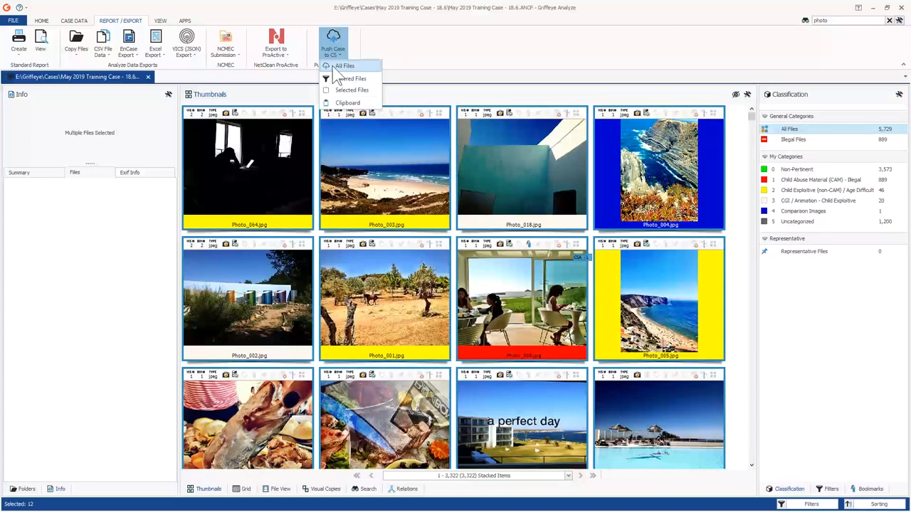
click(336, 67)
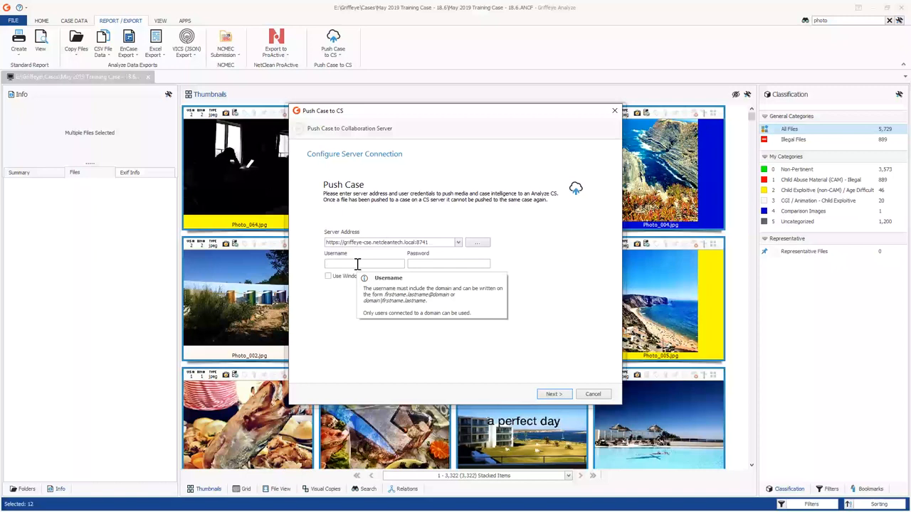
click(357, 264)
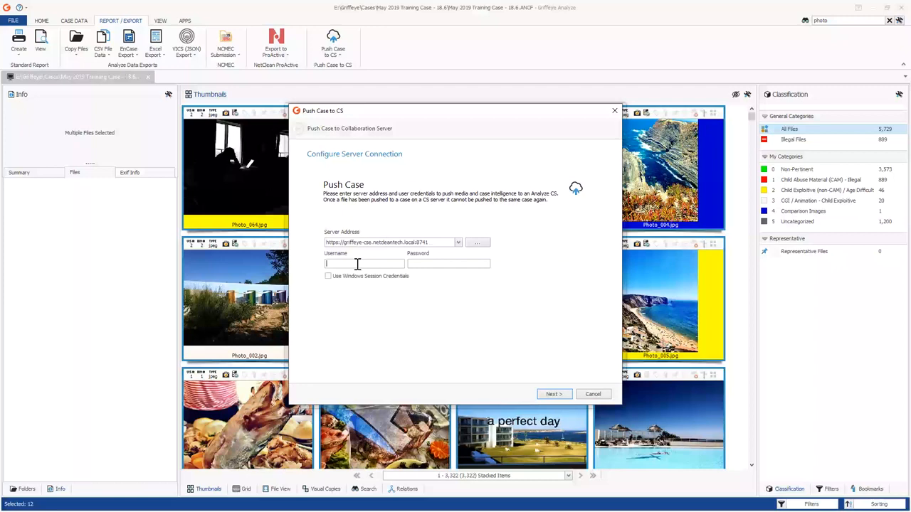
drag(599, 137, 582, 135)
click(598, 109)
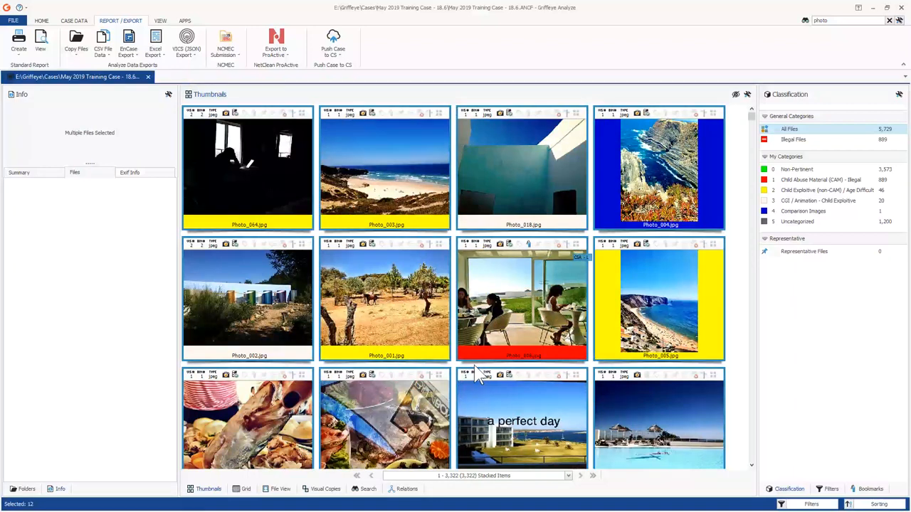
click(530, 320)
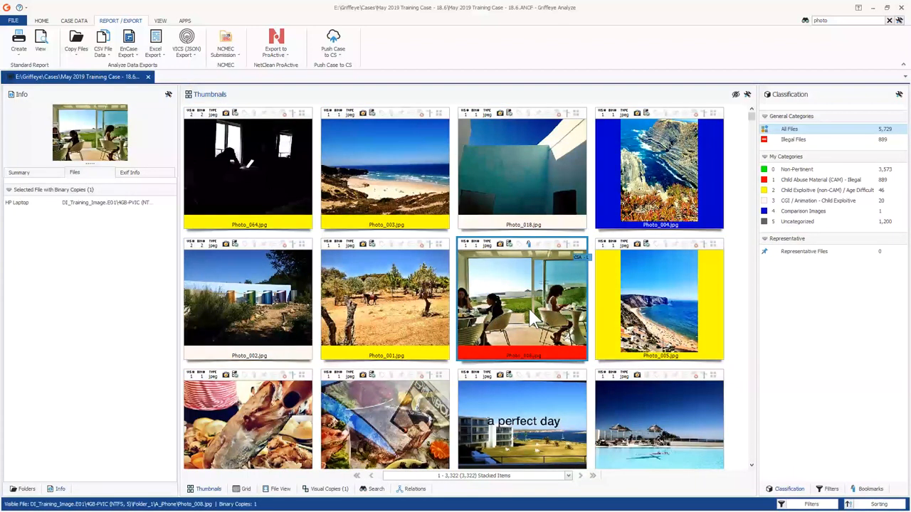
click(368, 179)
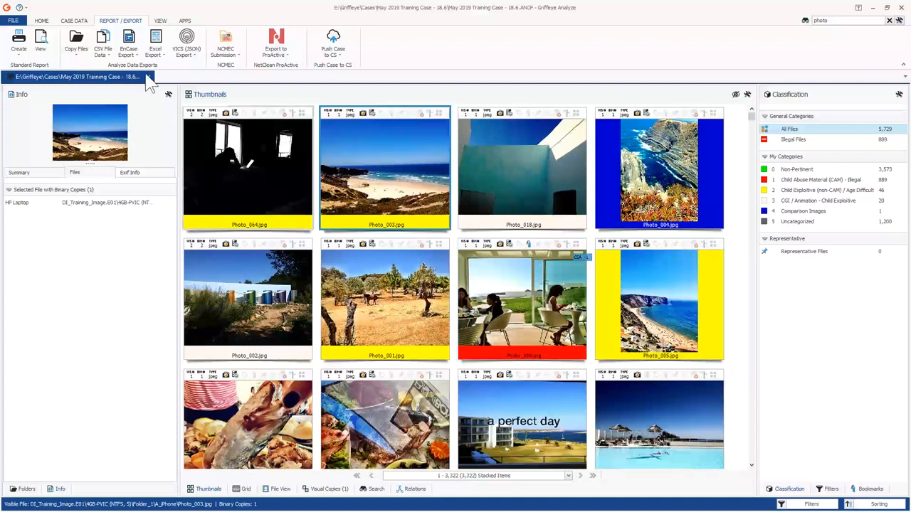
click(41, 20)
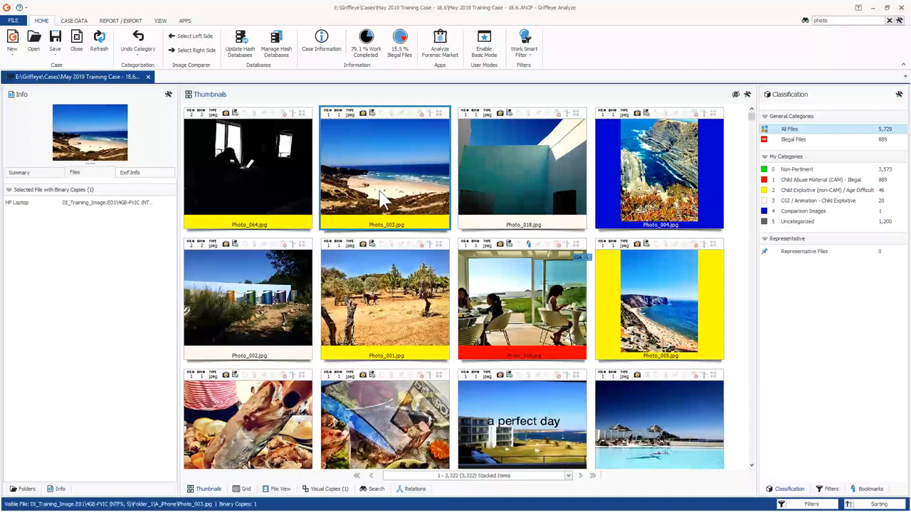
click(507, 185)
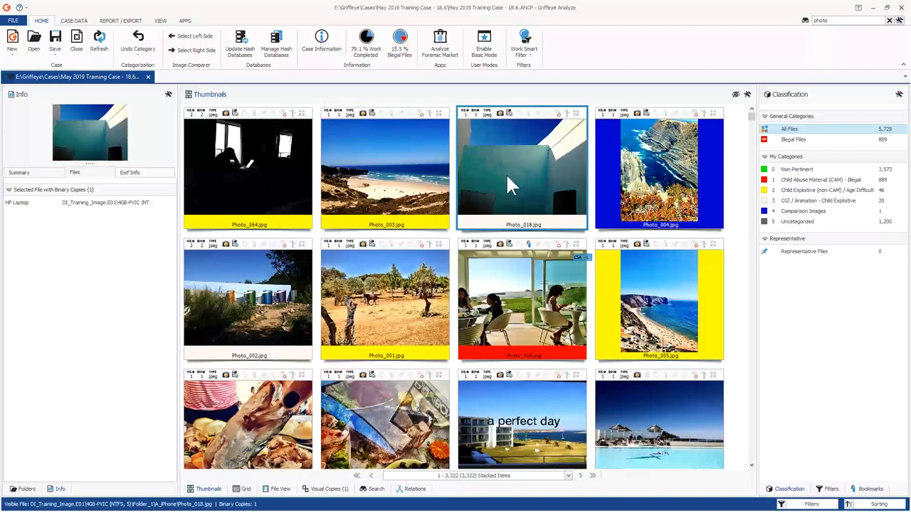
click(388, 319)
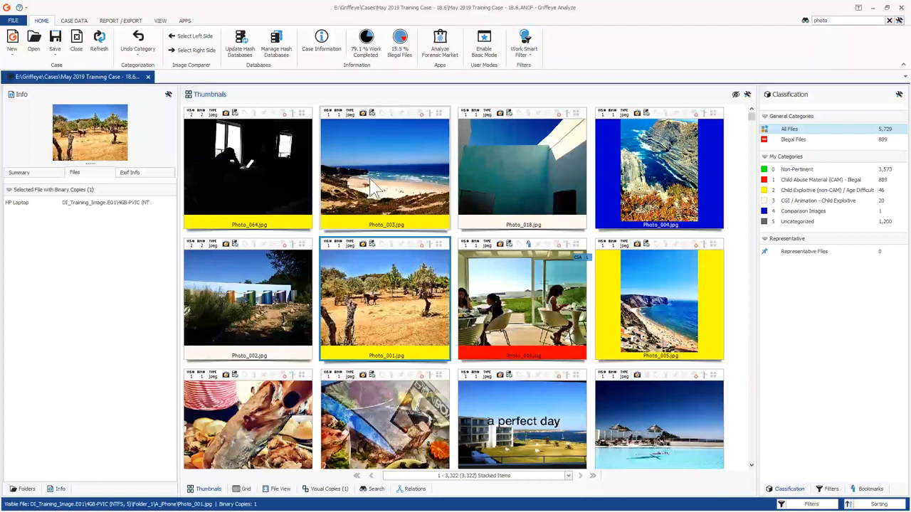
Tag Photo_003.jpg as #Infant/Toddler and add it to the Images bookmark under File Types.
click(380, 114)
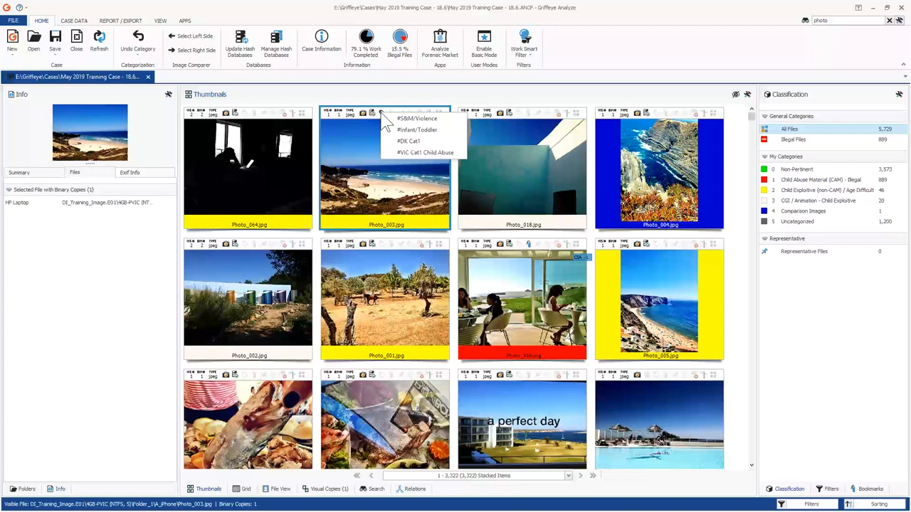
click(419, 130)
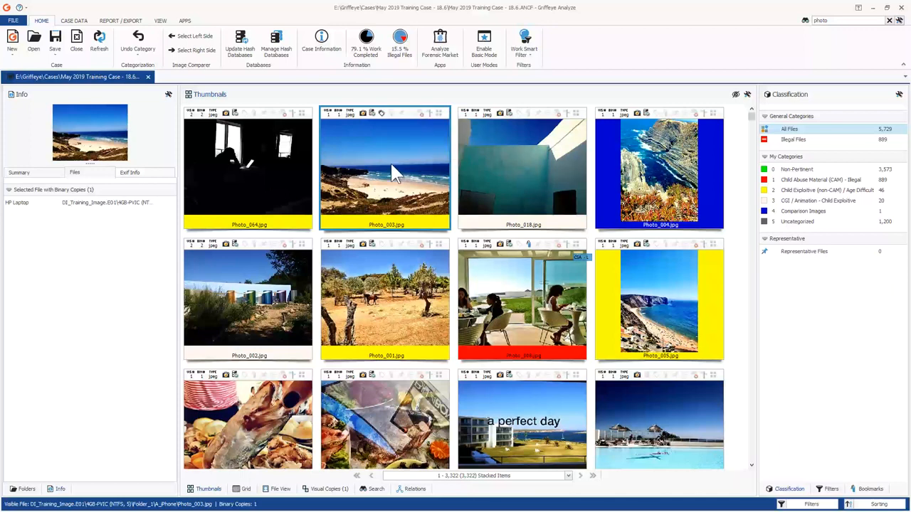
click(391, 114)
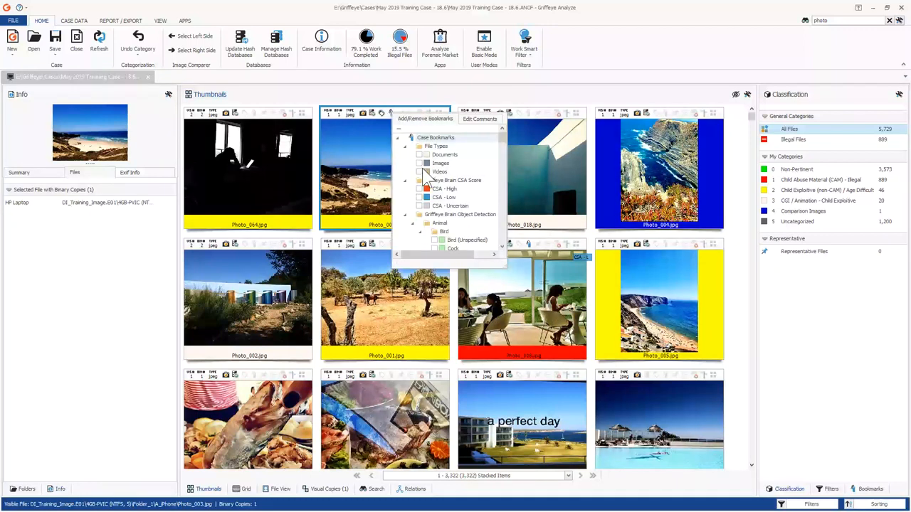
click(420, 164)
Show the Series Information, Identified and Distributed icons in the thumbnail headers.
click(748, 95)
mouse_move(764, 105)
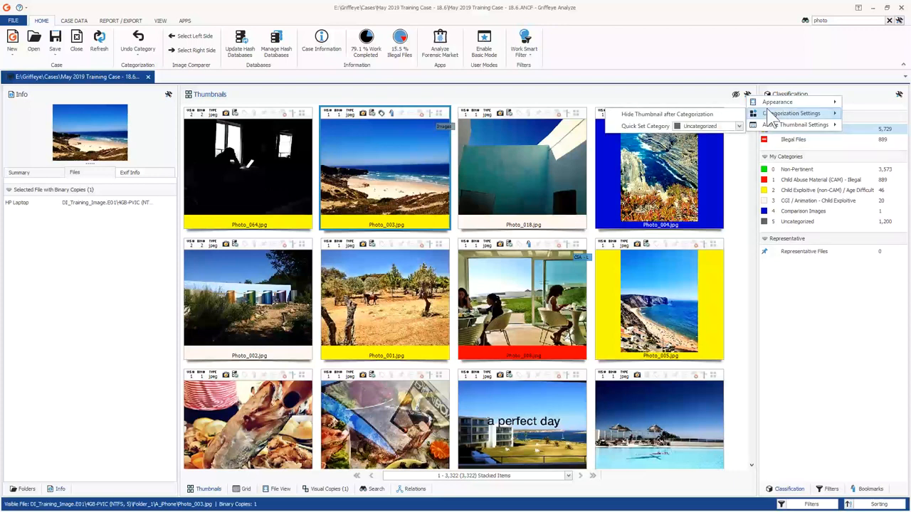
mouse_move(669, 127)
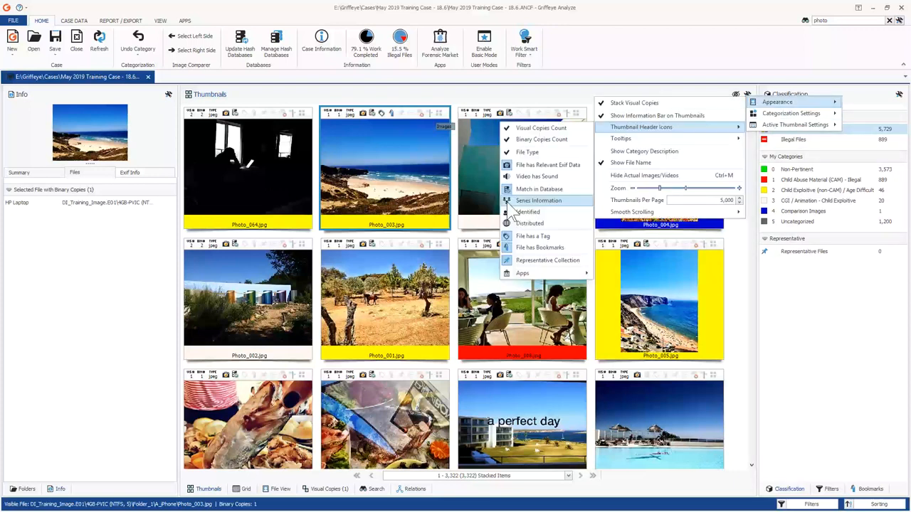
click(508, 202)
click(506, 213)
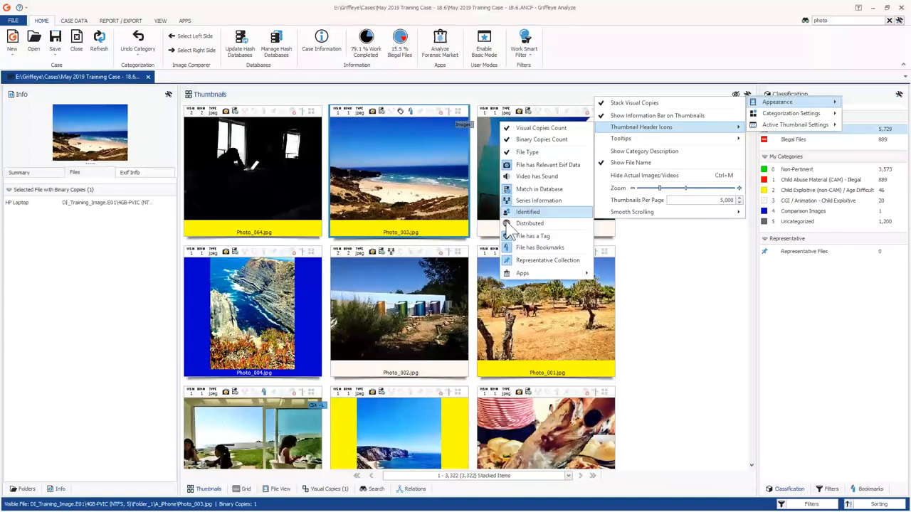
Search the existing series for "sound", assign Photo_064.jpg to the match under G, and accept updating its Identified and Distributed status.
click(321, 205)
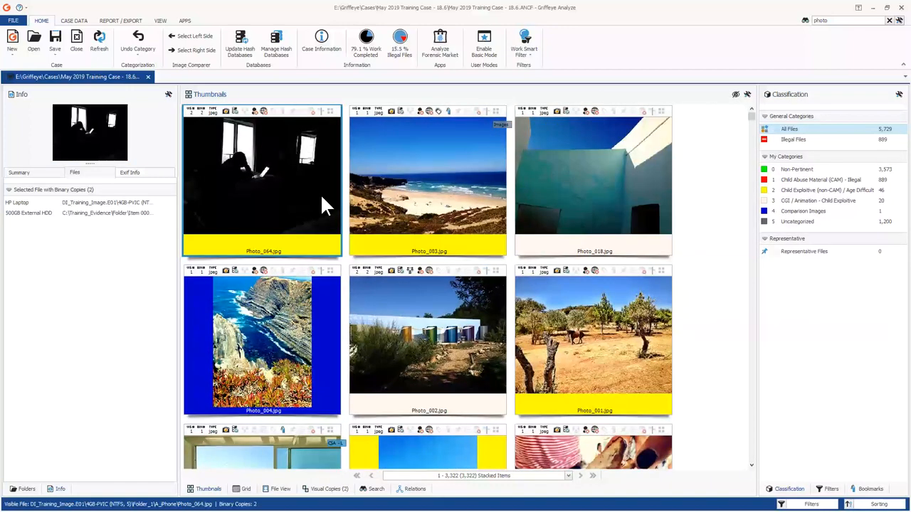
mouse_move(246, 118)
click(246, 116)
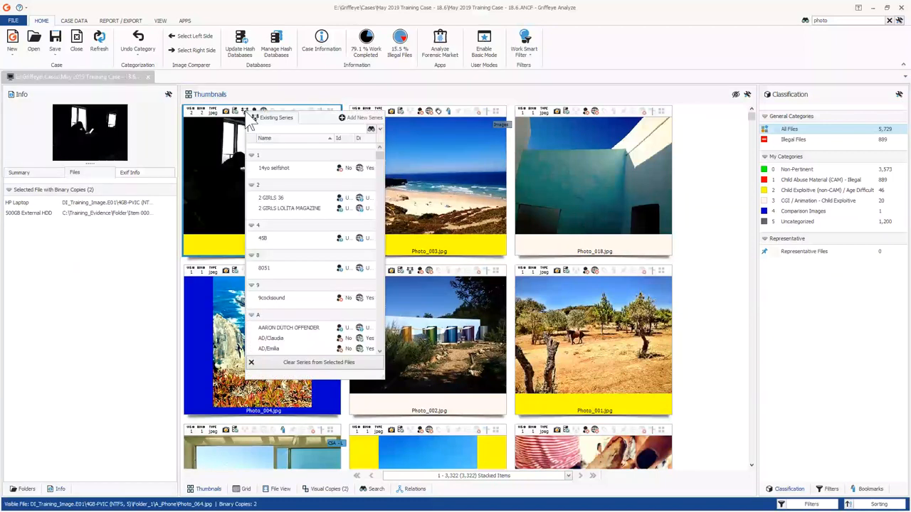
click(327, 128)
text(sound)
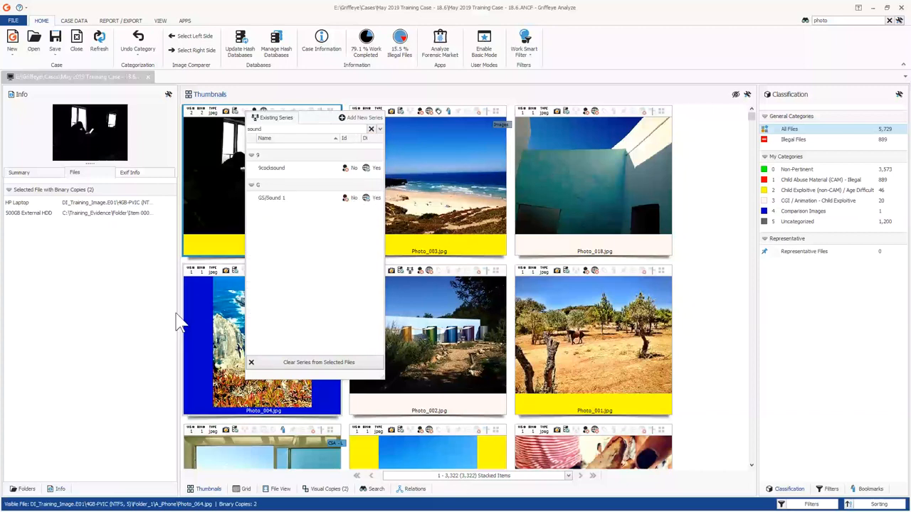
click(276, 198)
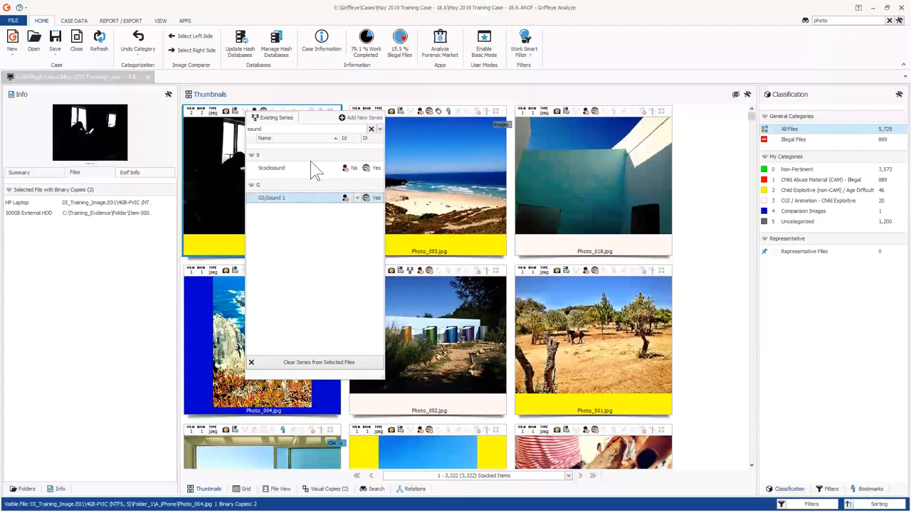
click(274, 197)
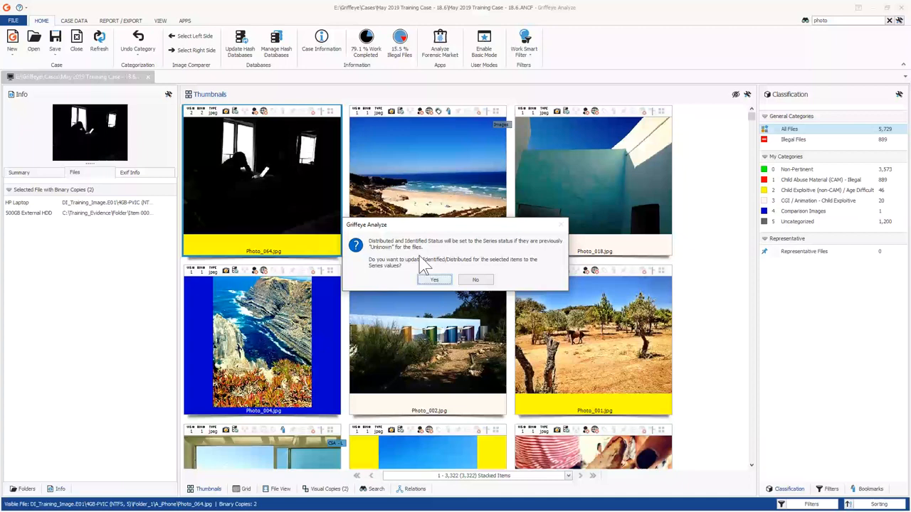
click(434, 280)
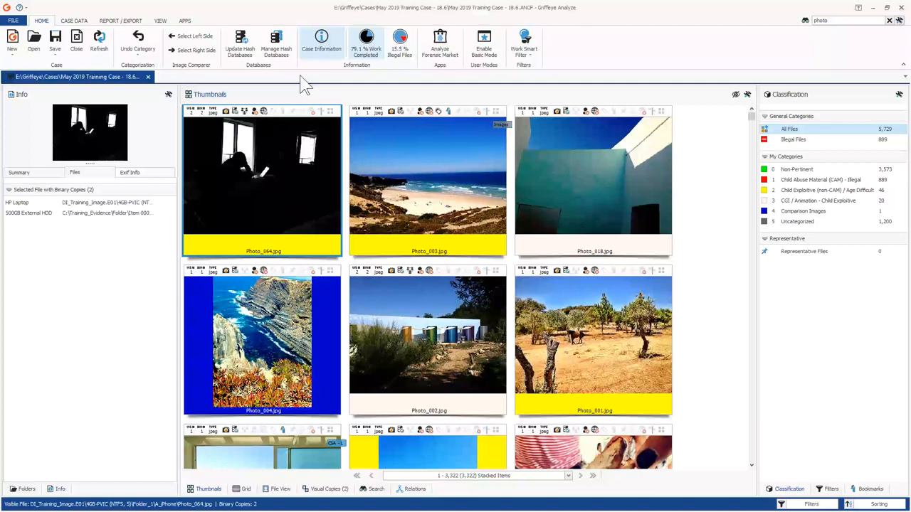
Examine the detailed overview of the Project VIC - MD5 (US) hash database, and close the Database Manager.
click(277, 44)
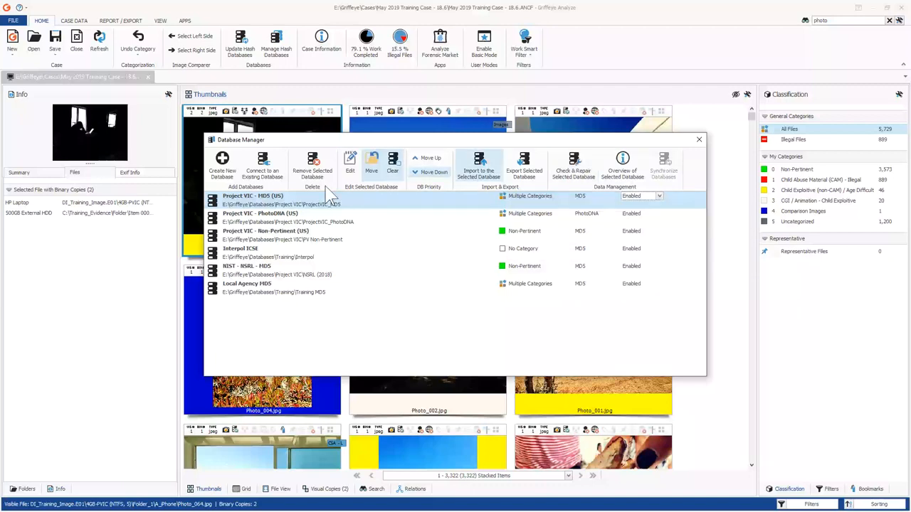
click(639, 168)
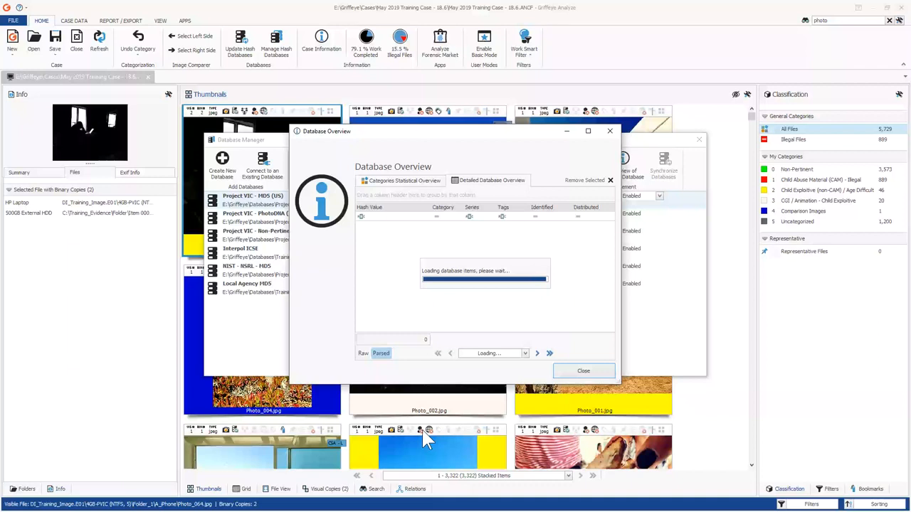
drag(610, 226, 613, 277)
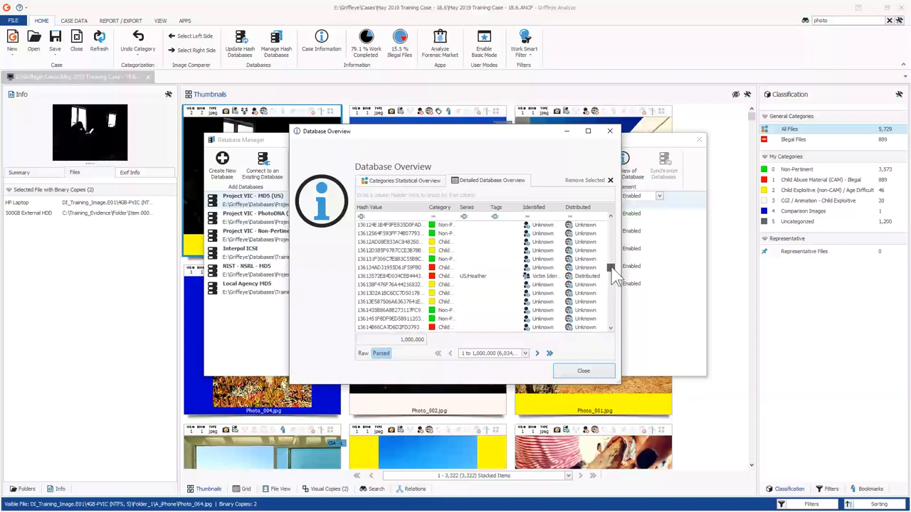
click(612, 133)
click(700, 143)
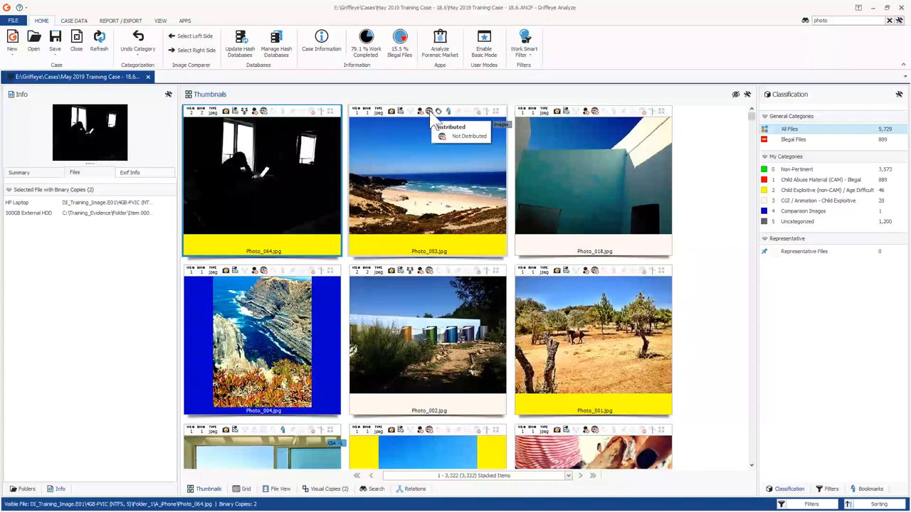
Exclude every database except Local Agency MD5 from the hash database update, and close the dialog without starting it.
click(429, 183)
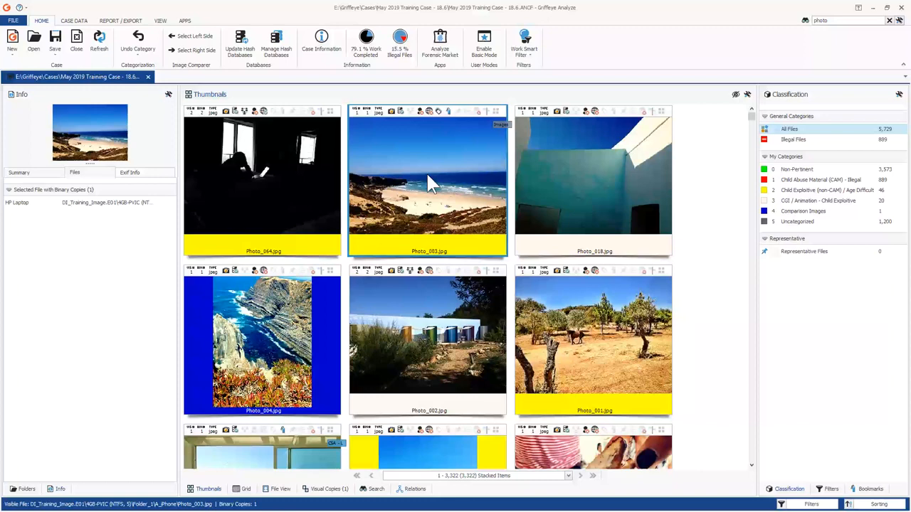
click(242, 47)
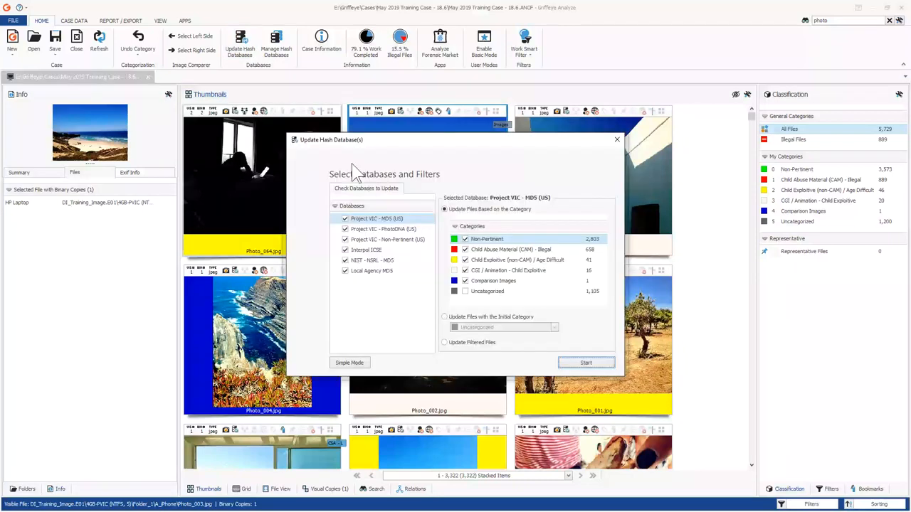
drag(452, 141, 431, 106)
click(330, 224)
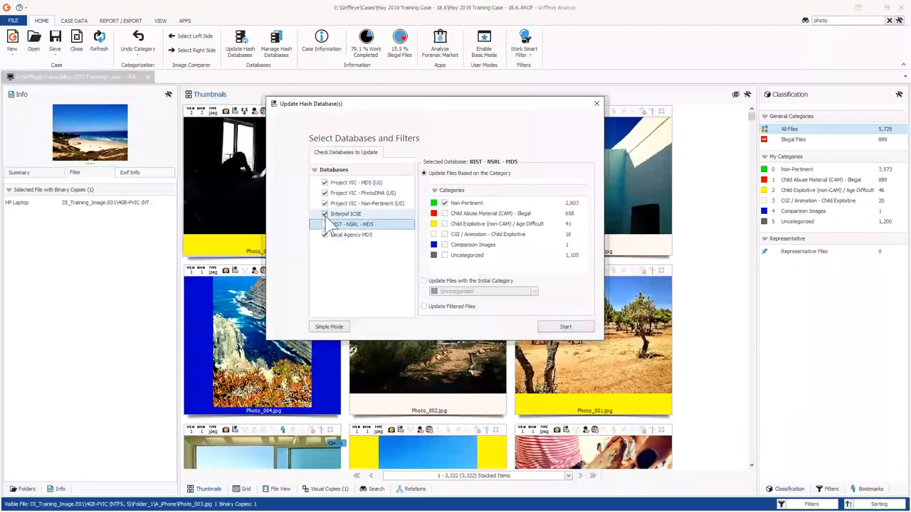
click(325, 215)
click(325, 193)
click(326, 192)
click(326, 183)
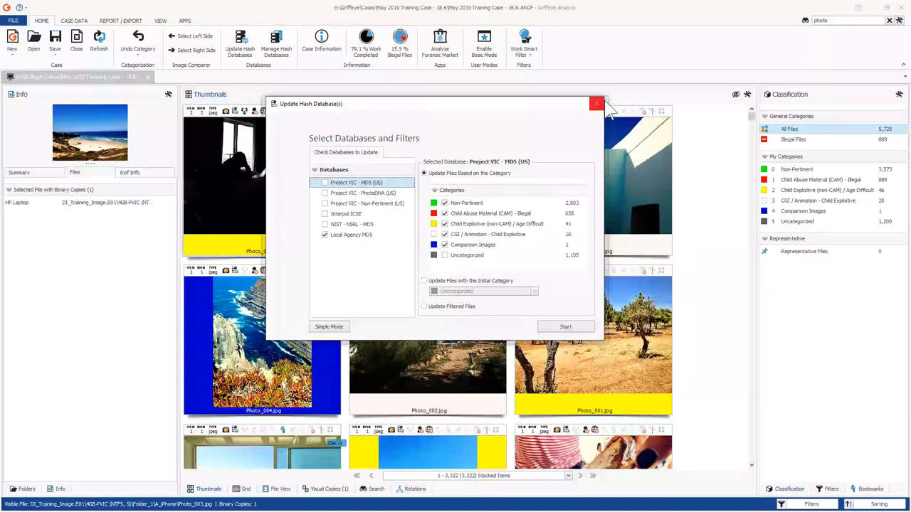
click(600, 105)
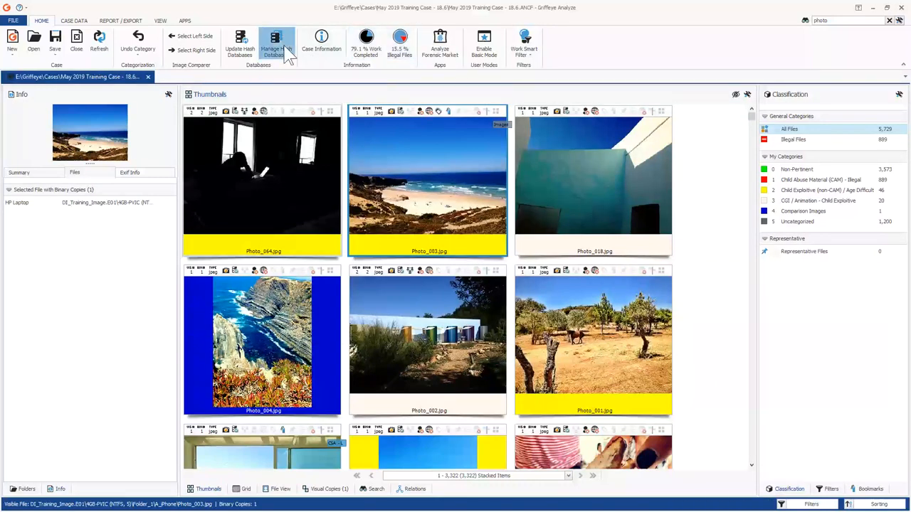
View the overview of the Local Agency MD5 database in the Database Manager, and close it.
click(278, 50)
click(286, 292)
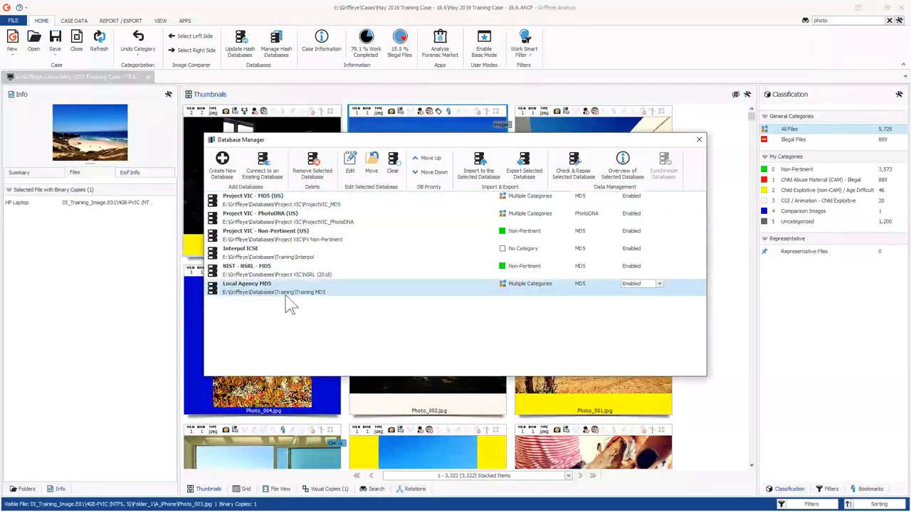
click(617, 173)
click(456, 273)
click(699, 141)
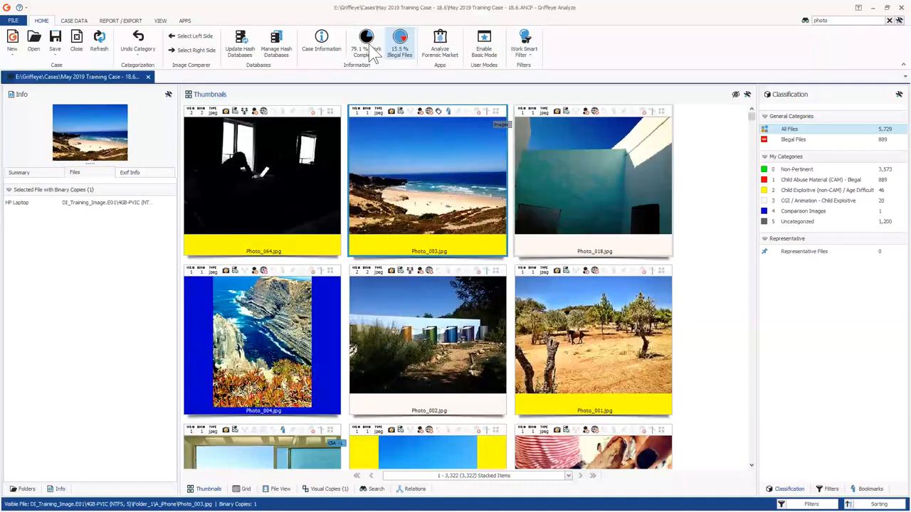
Update only the Local Agency MD5 hash database with the case's categorized files, leaving Uncategorized files out.
click(241, 45)
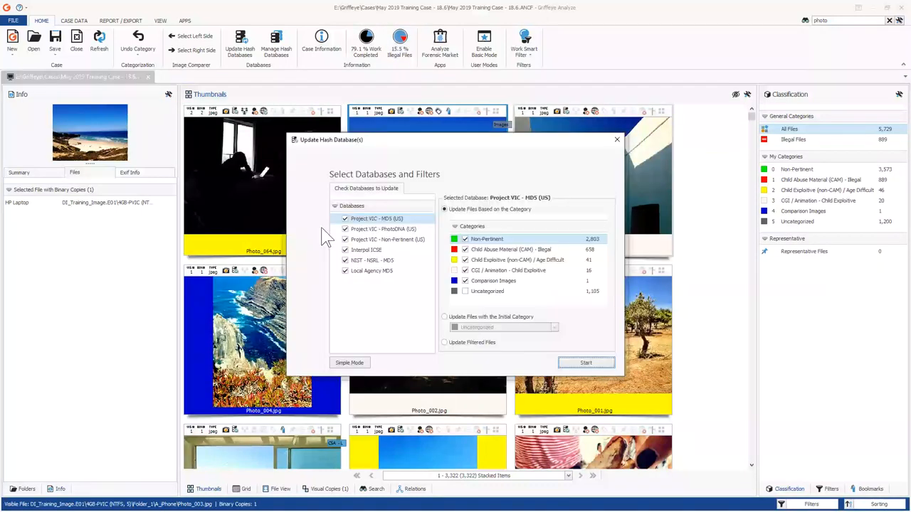
click(346, 240)
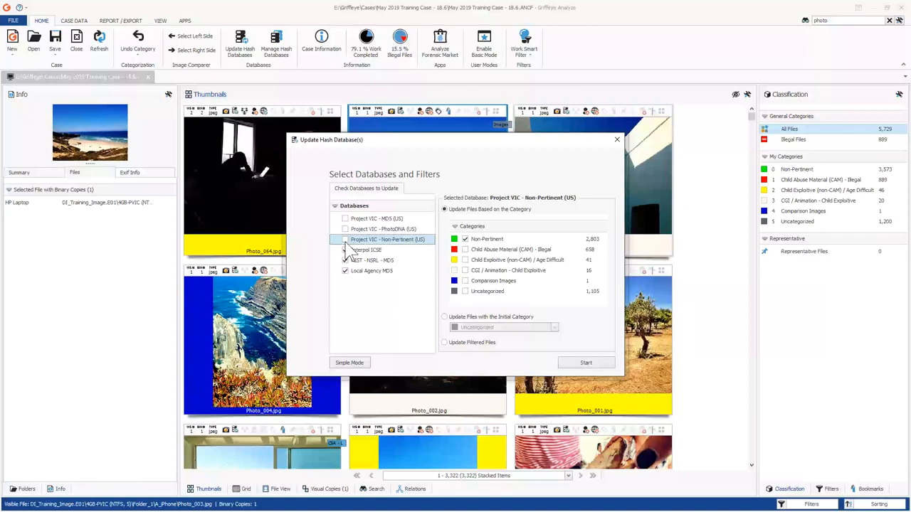
click(356, 271)
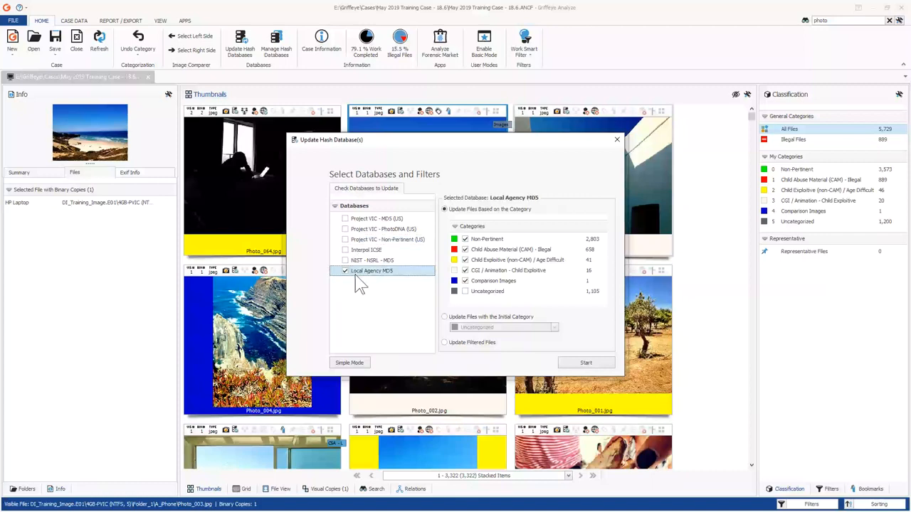
click(468, 283)
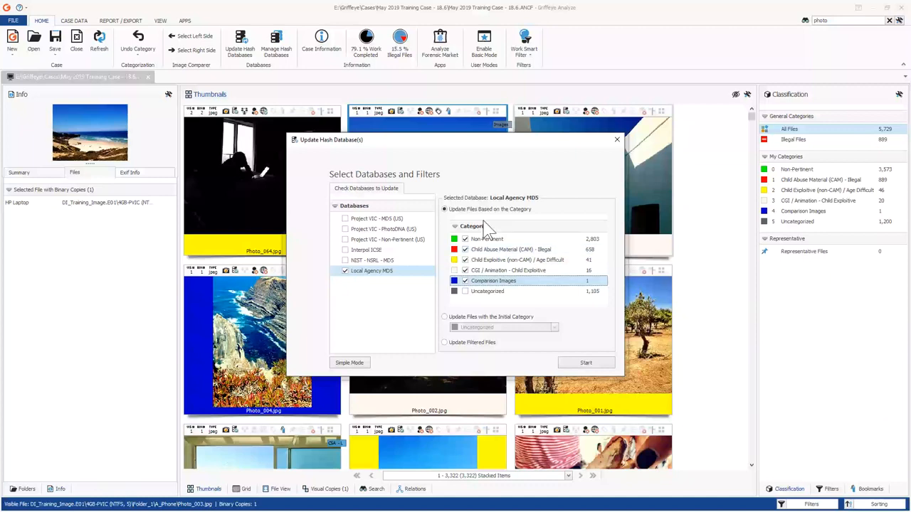
click(586, 363)
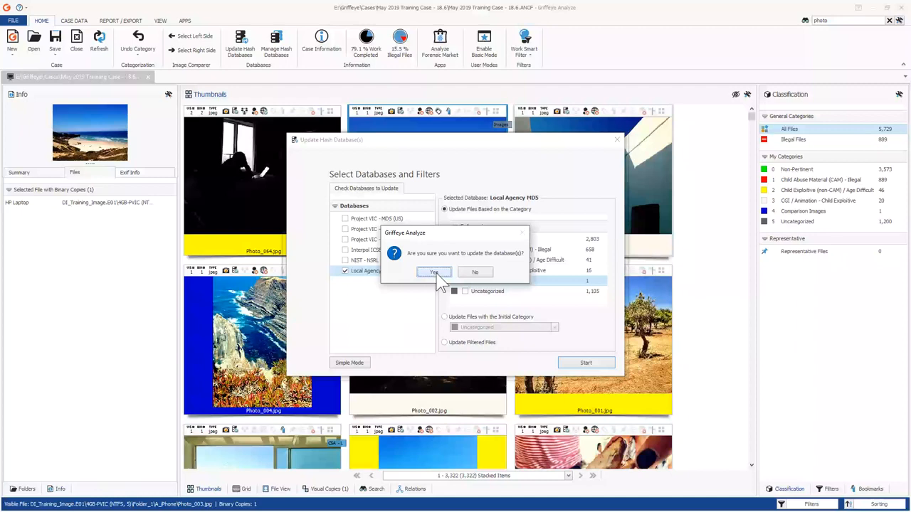
click(435, 273)
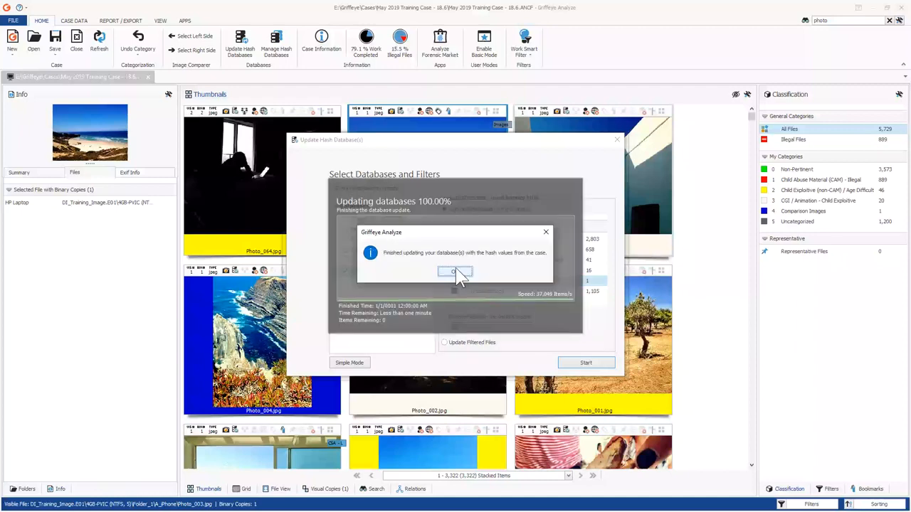
click(456, 272)
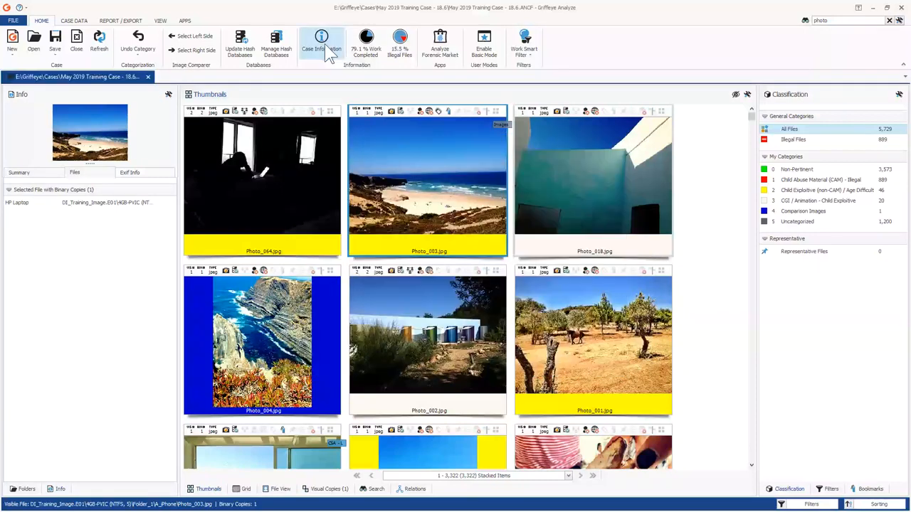
Check the per-category hash value overview of the updated Local Agency MD5 database, and close the Database Manager.
click(278, 47)
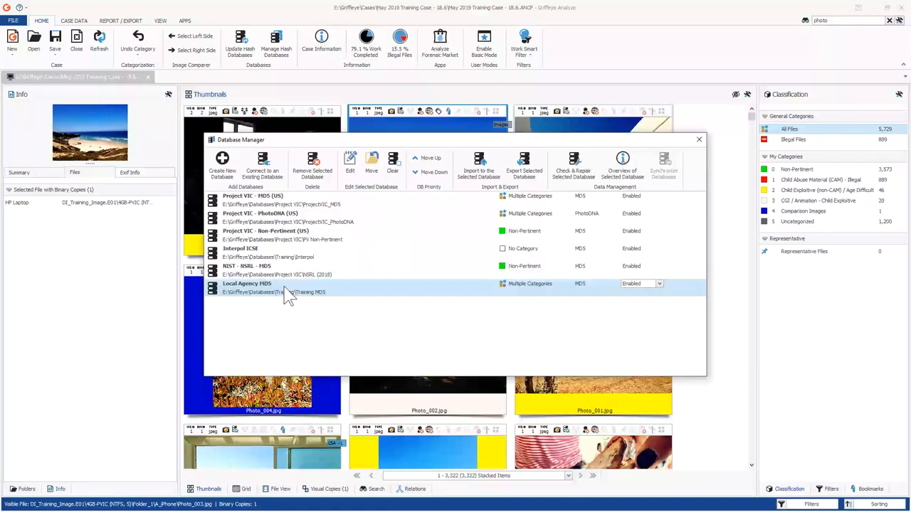
click(625, 168)
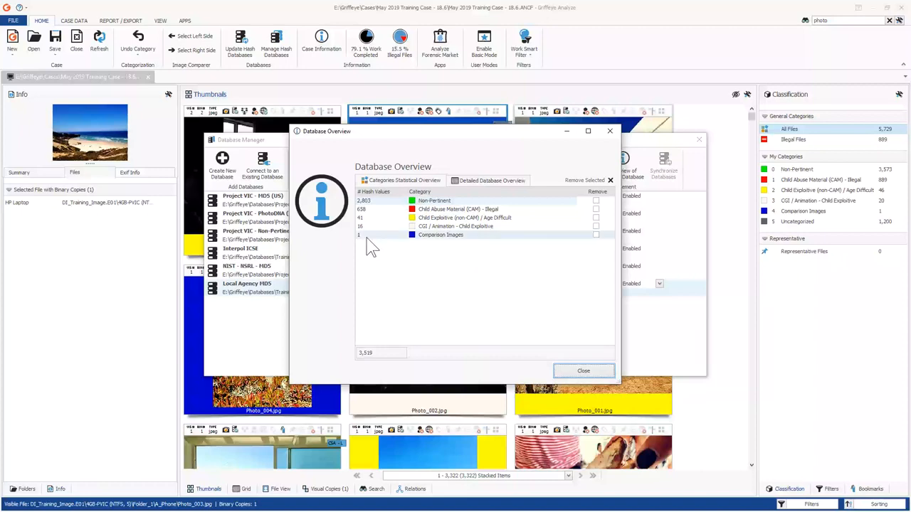
click(610, 131)
drag(635, 143, 626, 119)
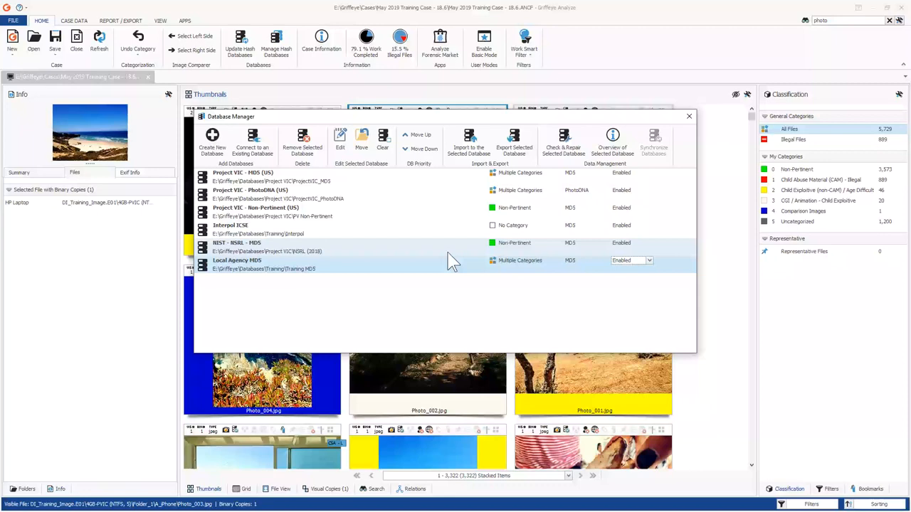
click(690, 118)
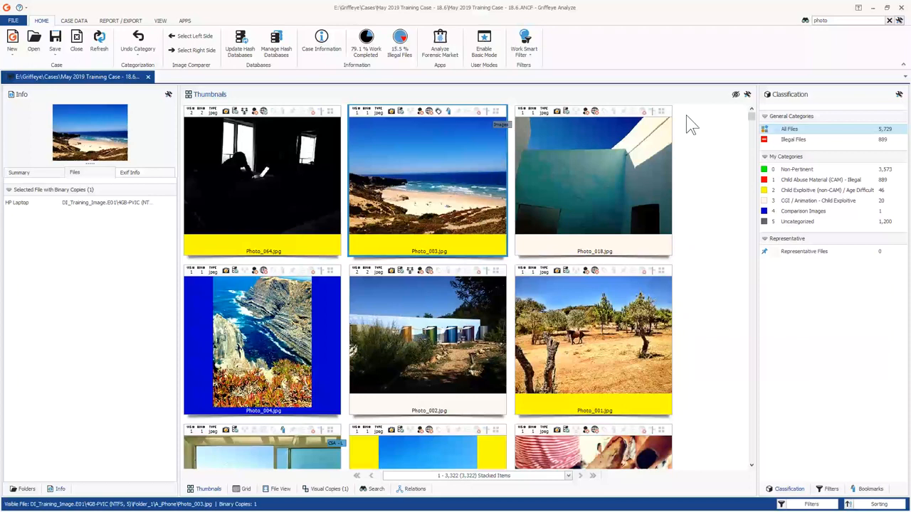
Apply the Unknown Files in Illegal Folders intelligence filter to the case thumbnails.
click(573, 196)
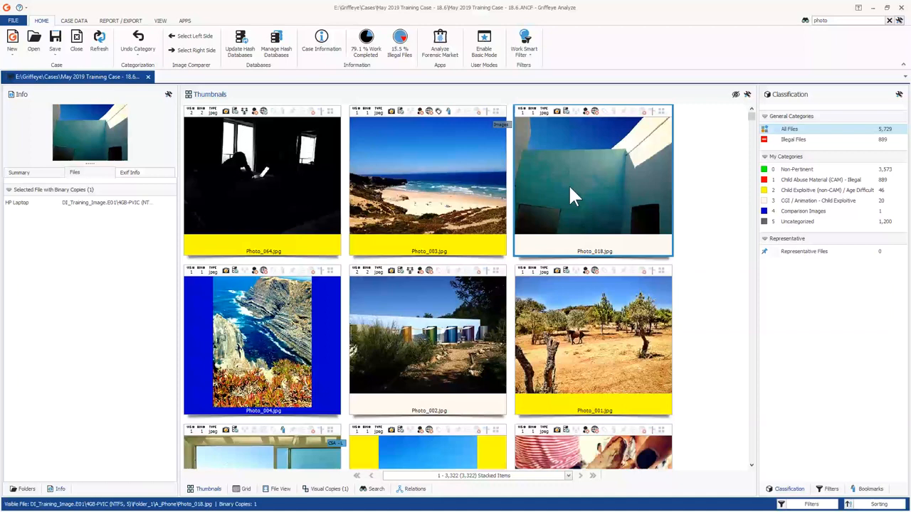
click(243, 197)
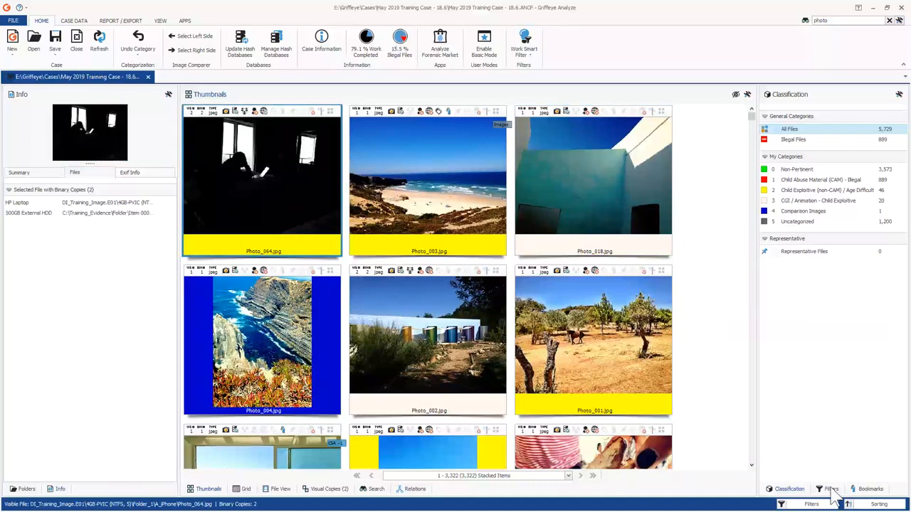
click(830, 489)
click(811, 112)
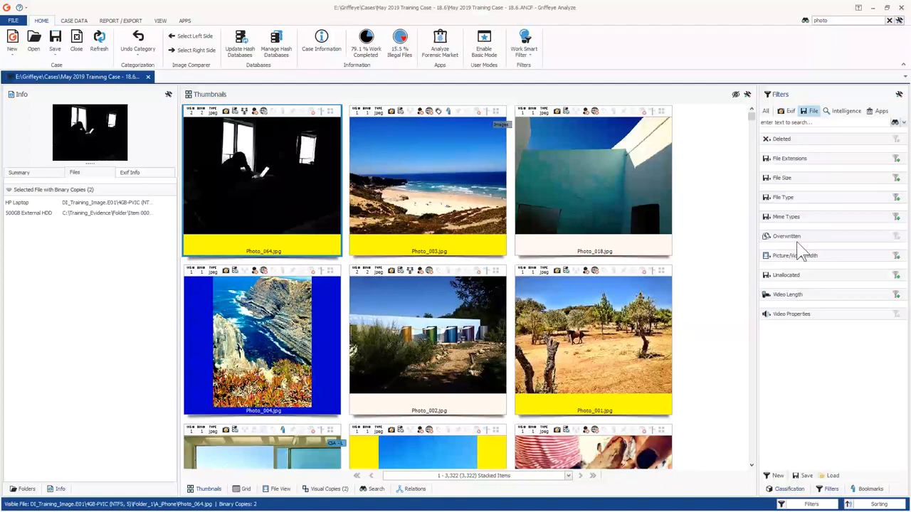
click(845, 112)
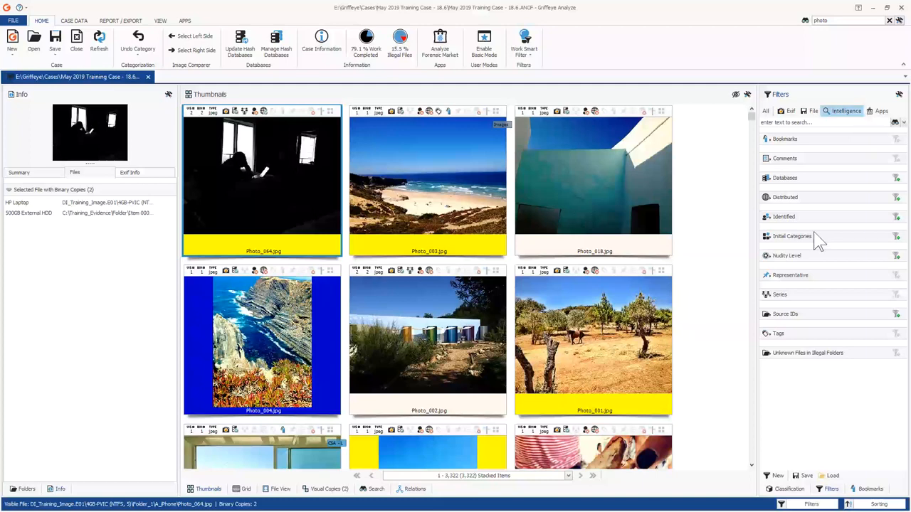
click(769, 355)
click(765, 365)
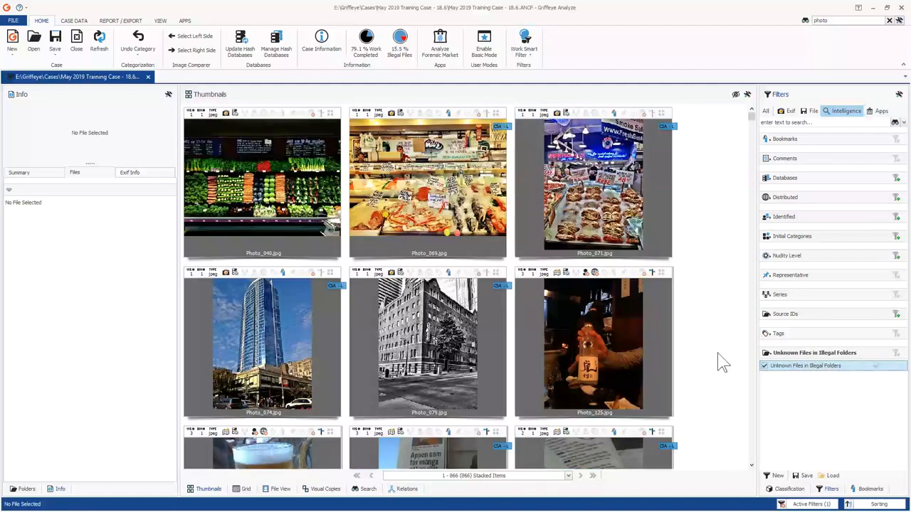
Inspect Photo_069.jpg at full size, return to the thumbnails and select Photo_040.jpg.
click(534, 344)
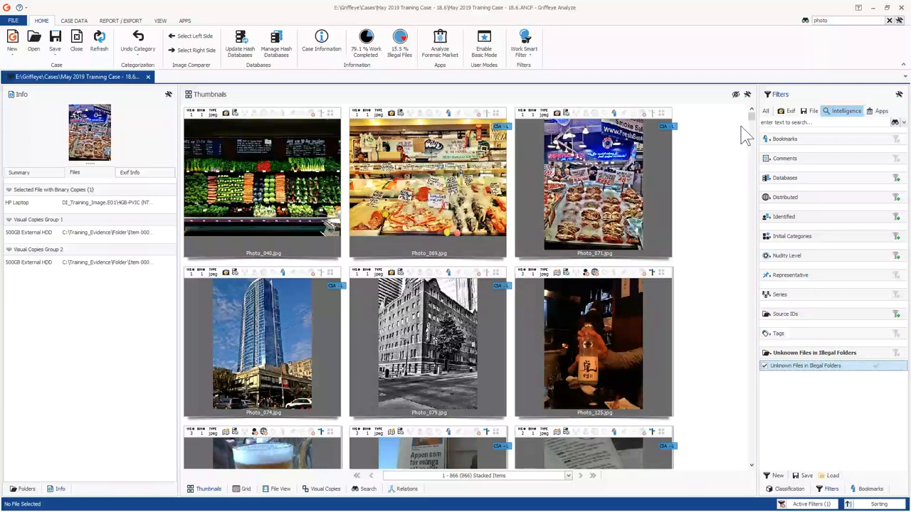
mouse_move(750, 113)
mouse_down()
mouse_move(765, 181)
mouse_move(754, 109)
mouse_up()
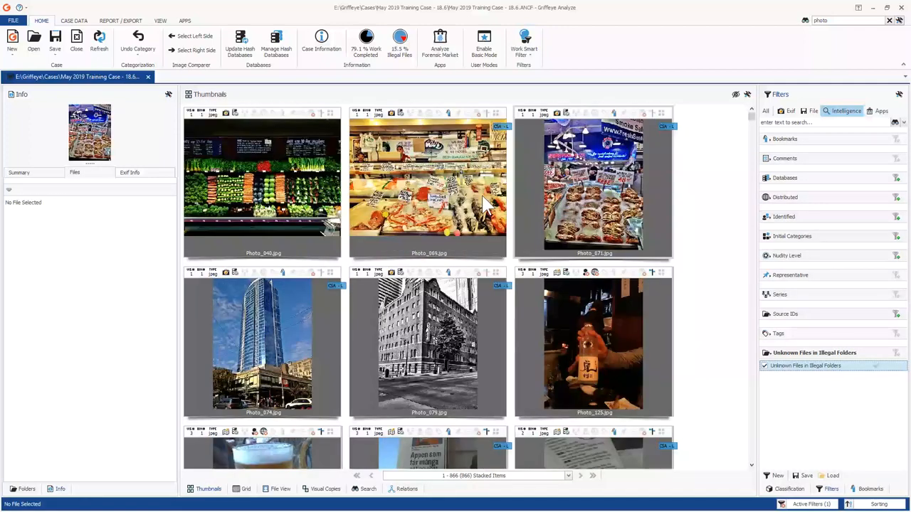
click(463, 205)
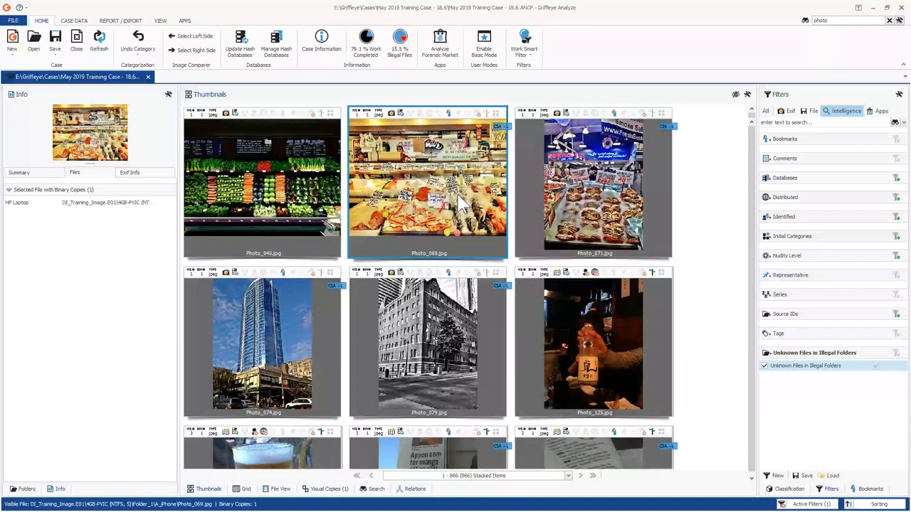
double_click(459, 201)
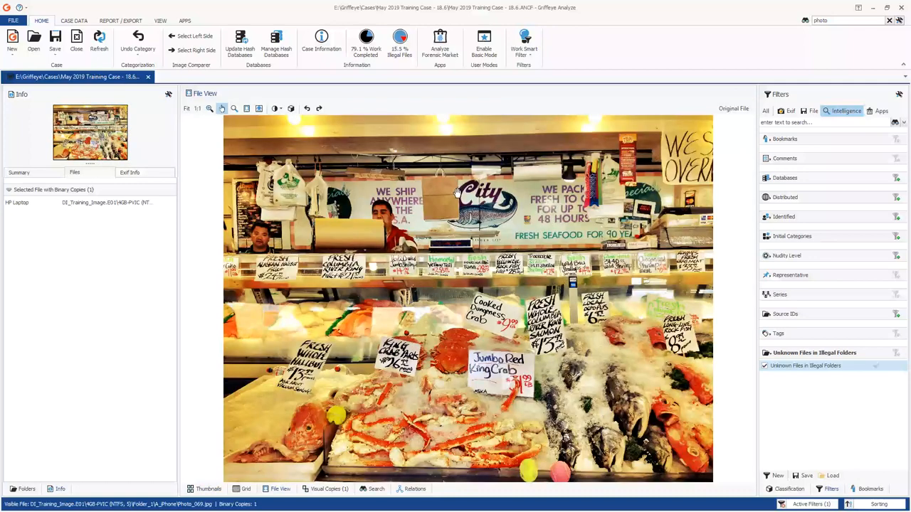
click(208, 489)
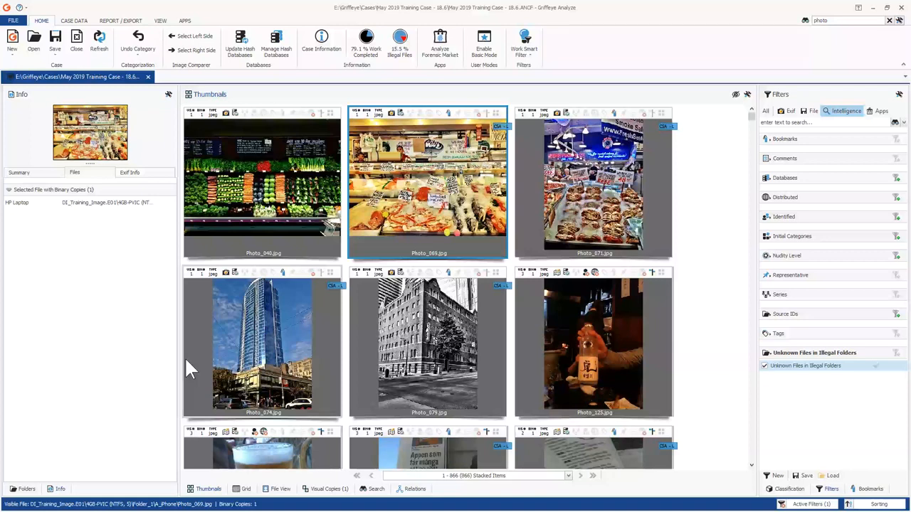
click(251, 226)
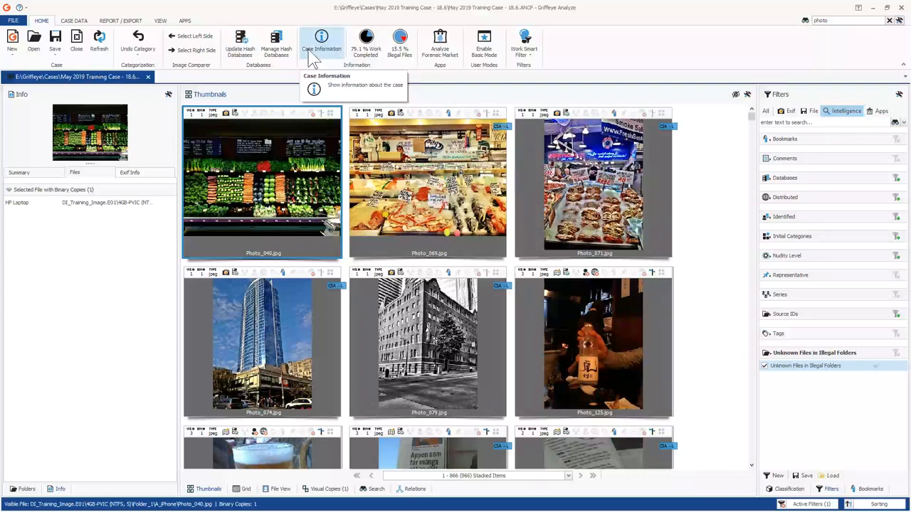
View the hash value import options for the Project VIC - MD5 (US) database, and close the Database Manager without importing.
click(279, 51)
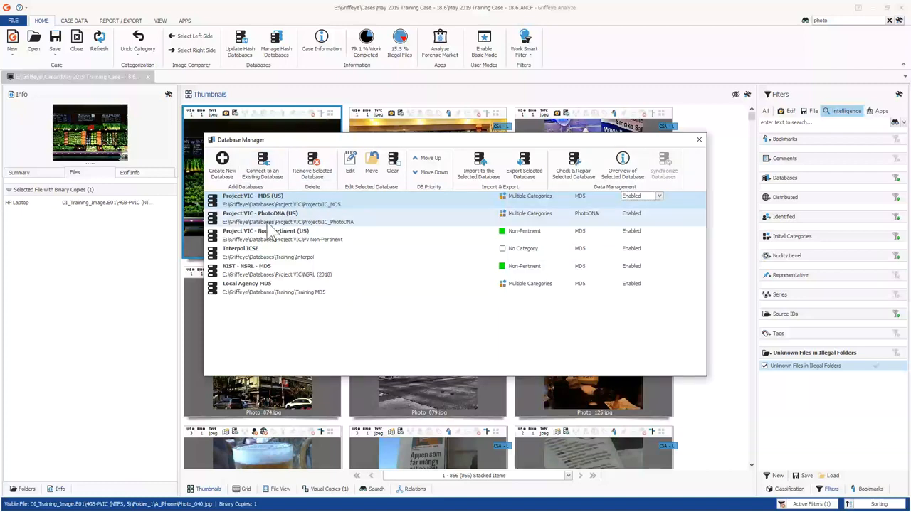
click(464, 175)
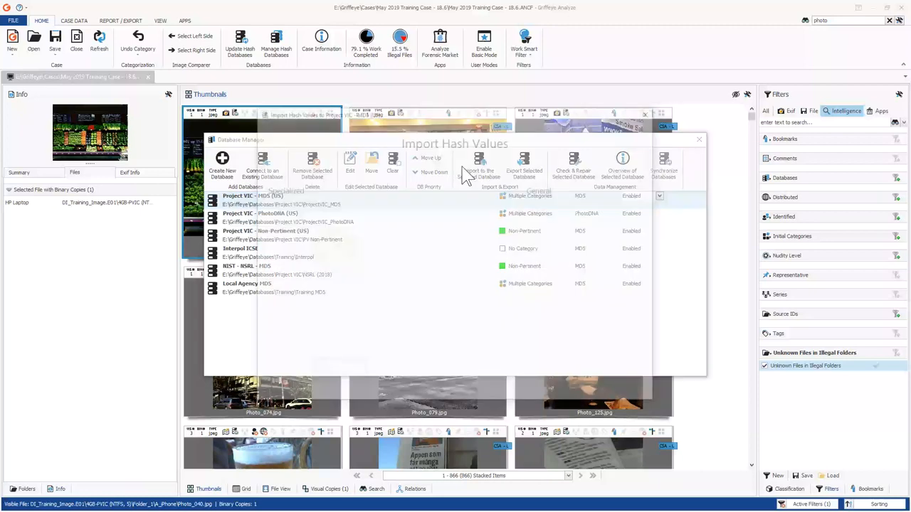
click(651, 112)
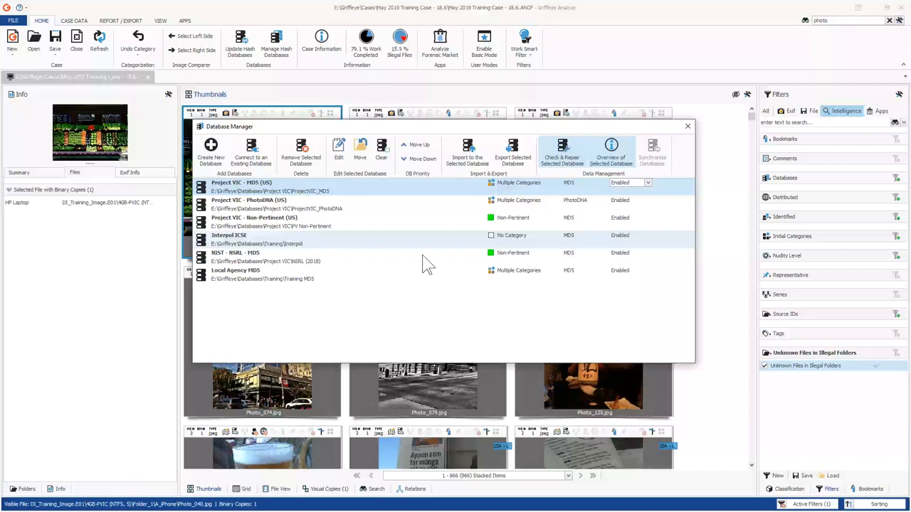
click(688, 128)
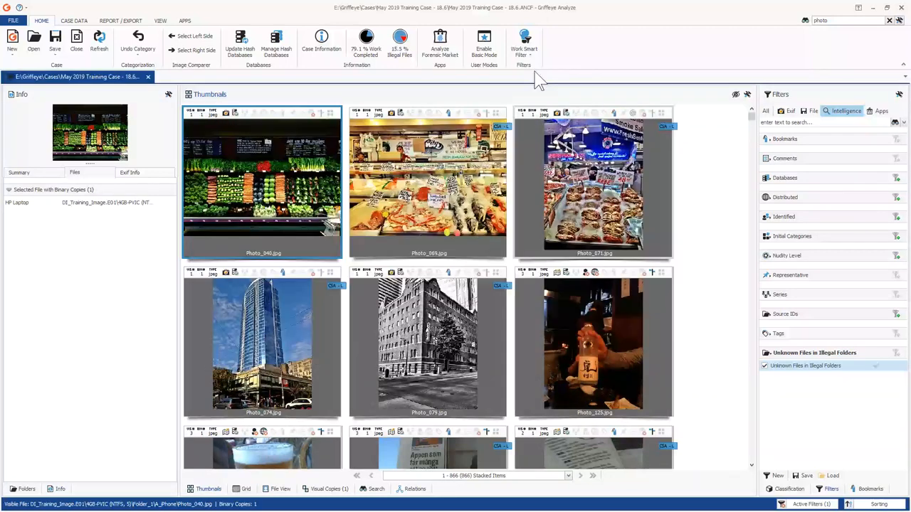
Browse the apps and plugins offered in the Analyze Forensic Market, down to the Griffeye Brain plugins, and close it.
click(440, 44)
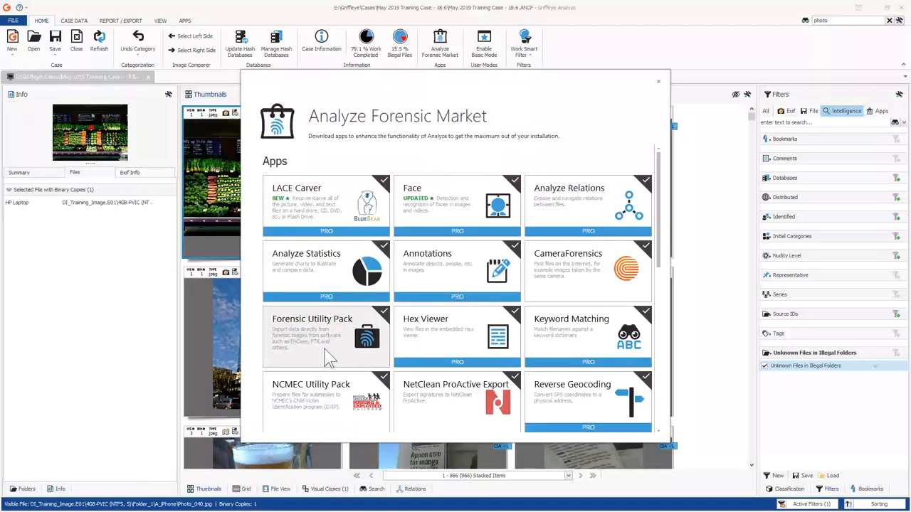
scroll(555, 342, down, 10)
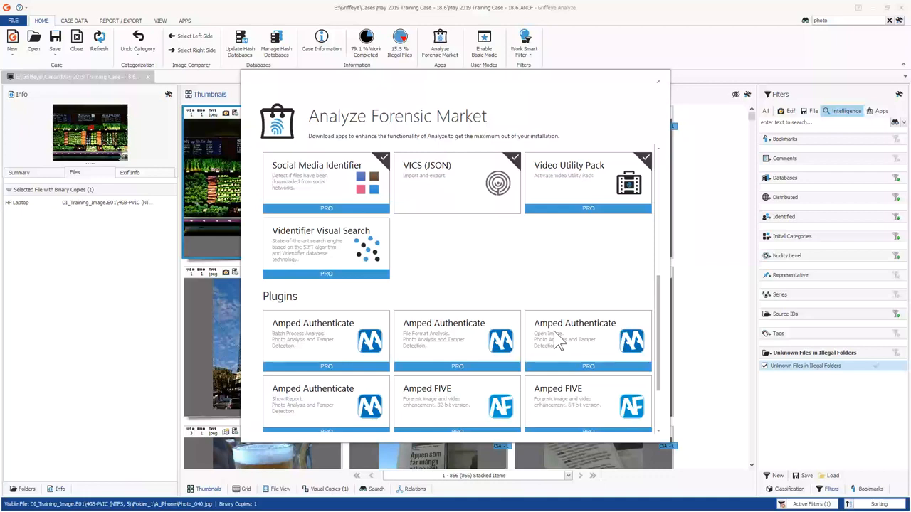
scroll(559, 342, down, 1)
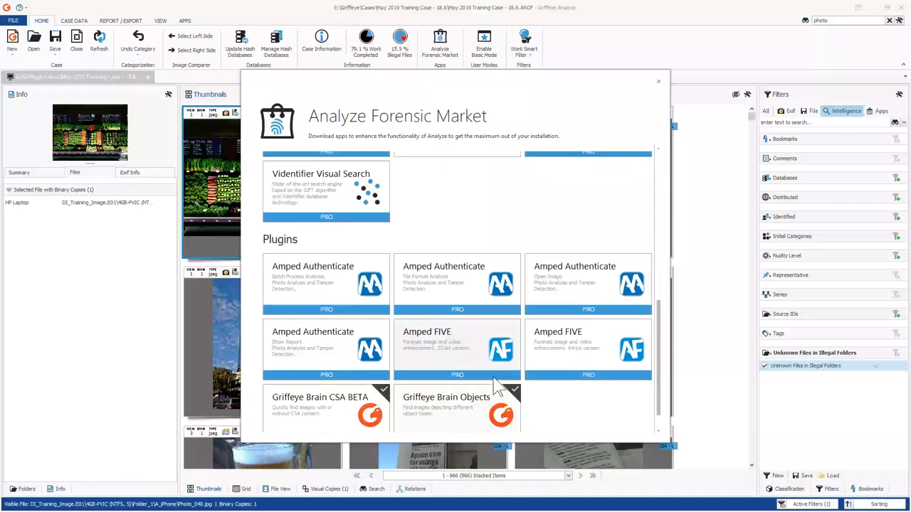
click(658, 81)
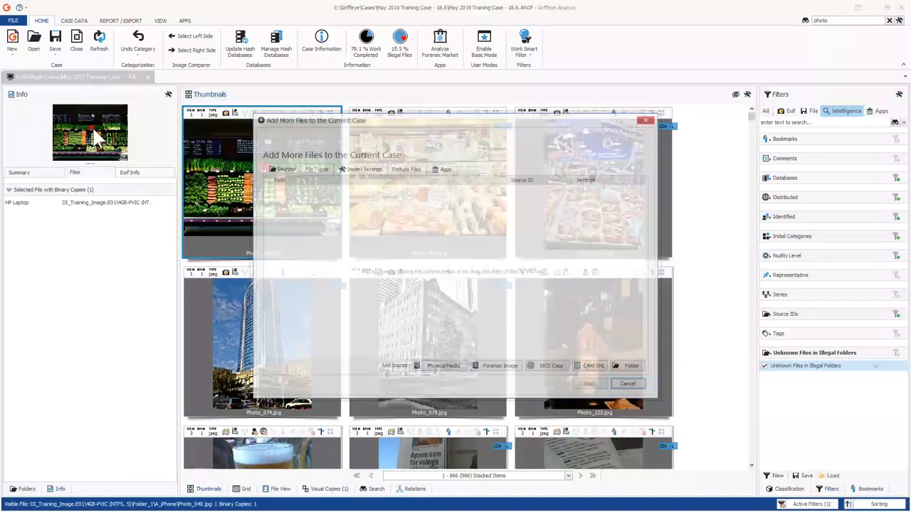
Review the file type, import, exclusion and app settings for adding more files to the case, and close the dialog without importing.
click(315, 170)
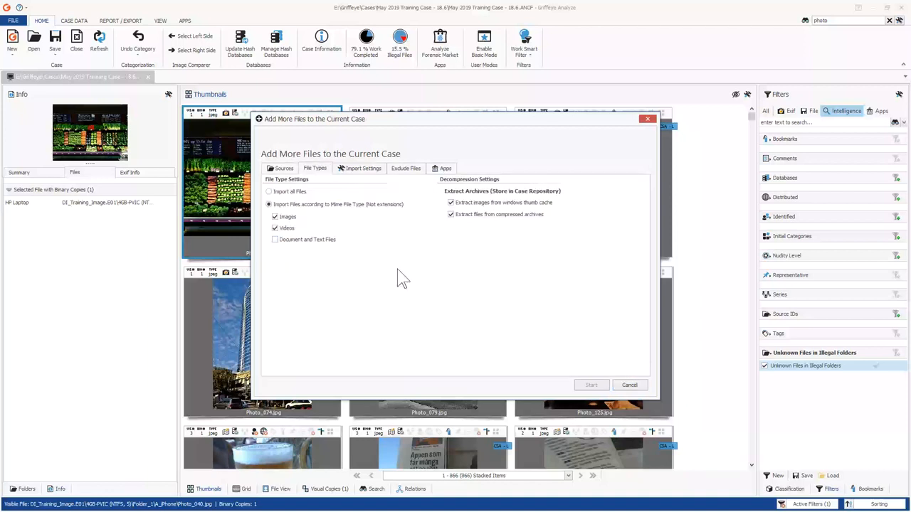
click(366, 171)
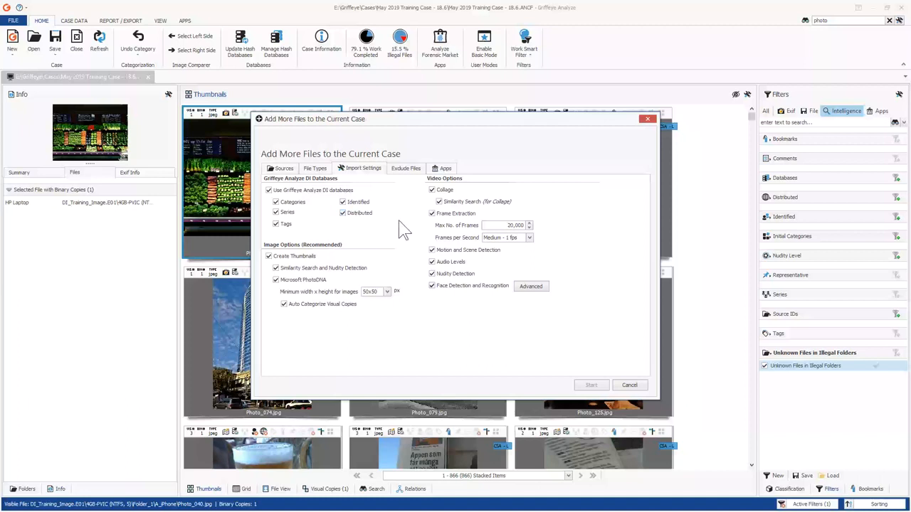
click(405, 169)
click(443, 171)
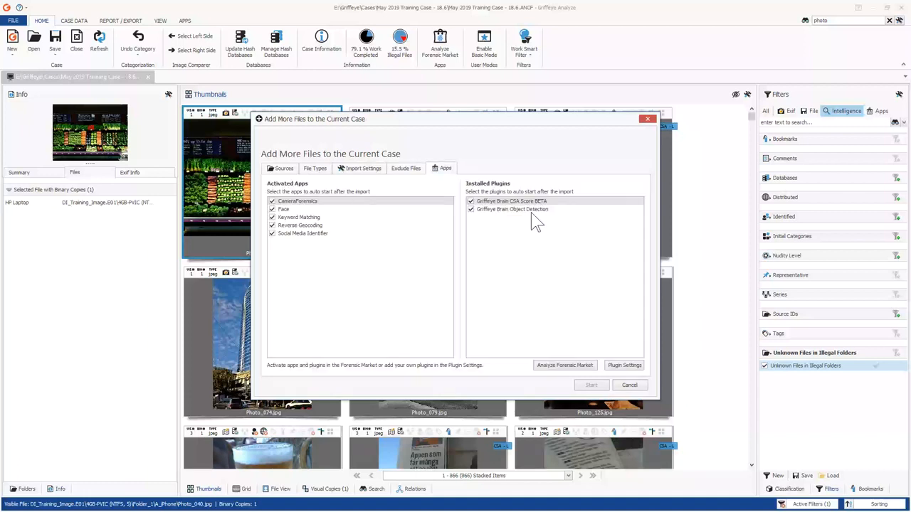
click(643, 118)
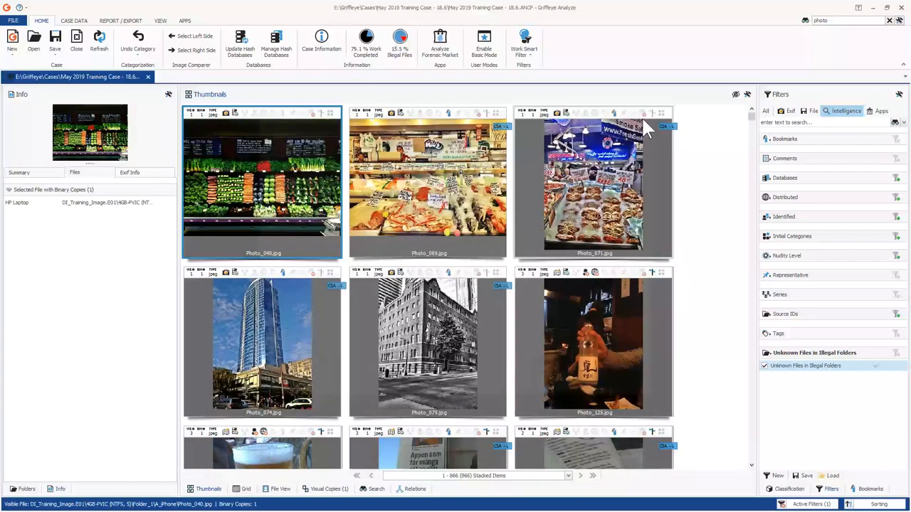
scroll(748, 456, down, 2)
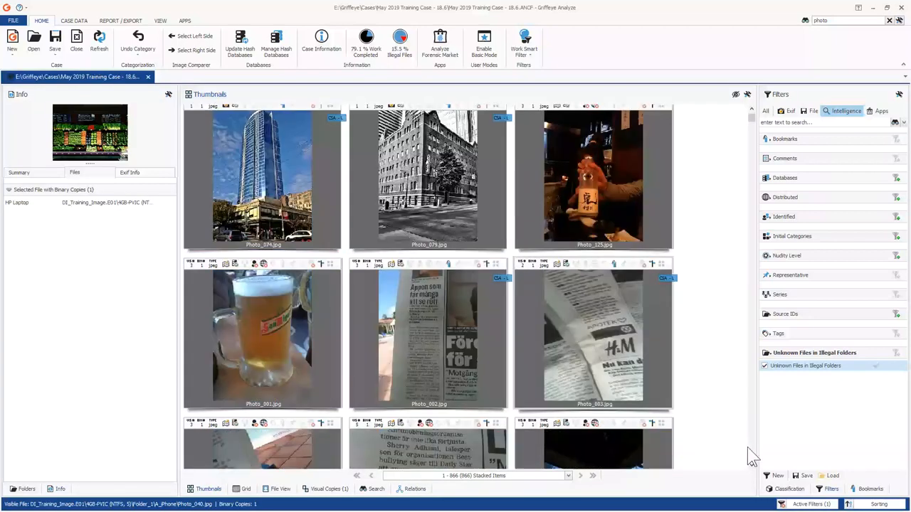
Clear the Unknown Files in Illegal Folders filter and briefly filter the case to files sized 0-5 KiB.
click(782, 504)
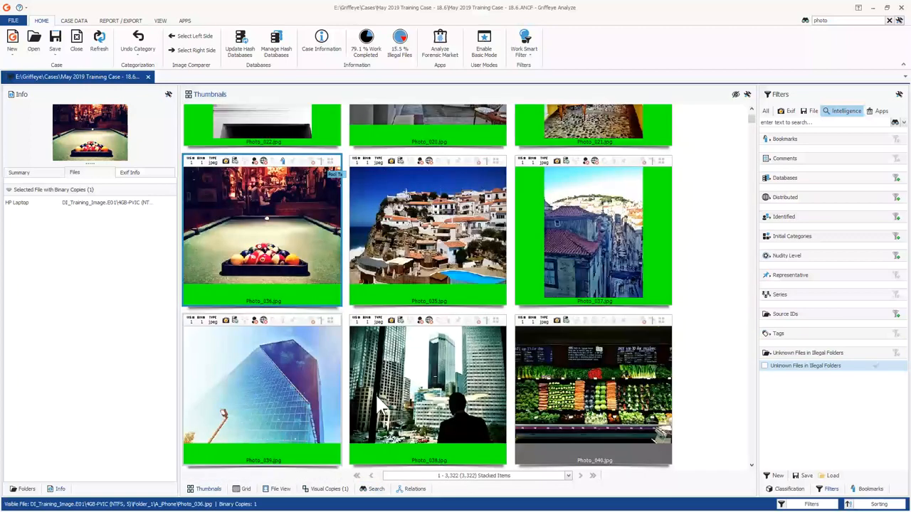
click(786, 112)
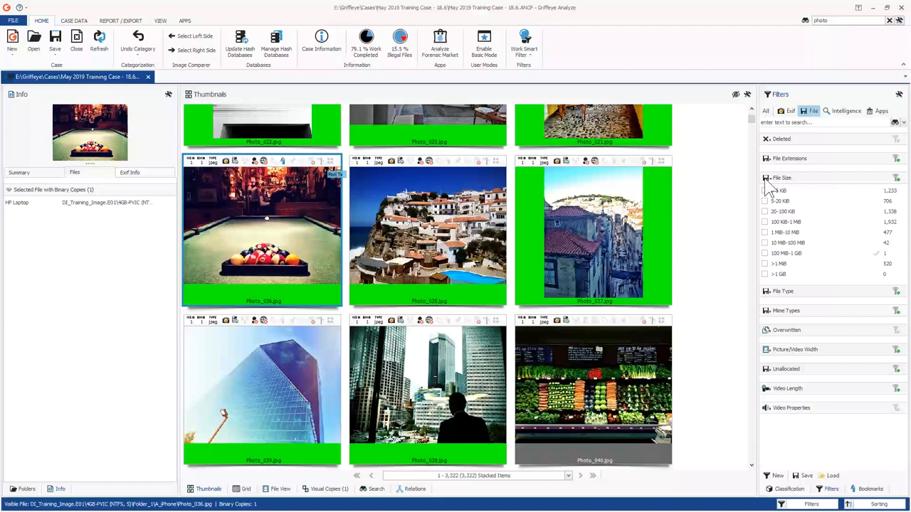
click(765, 190)
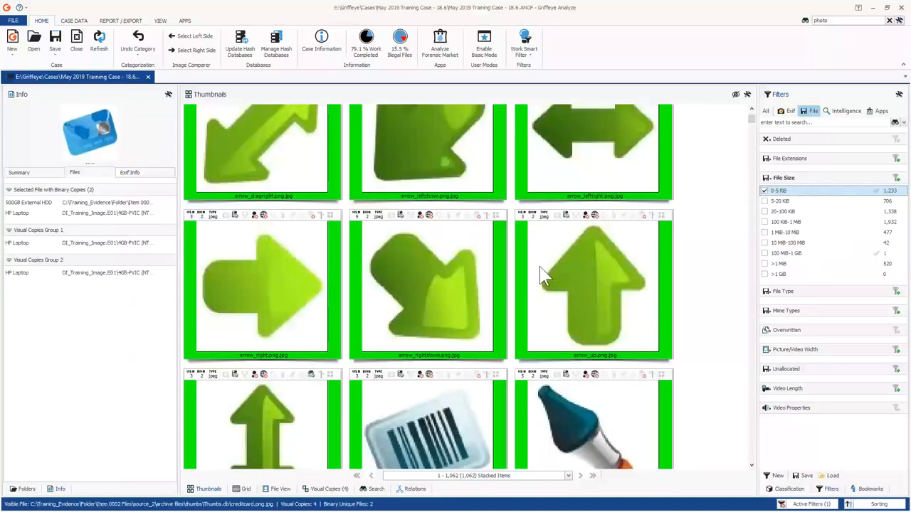
click(765, 190)
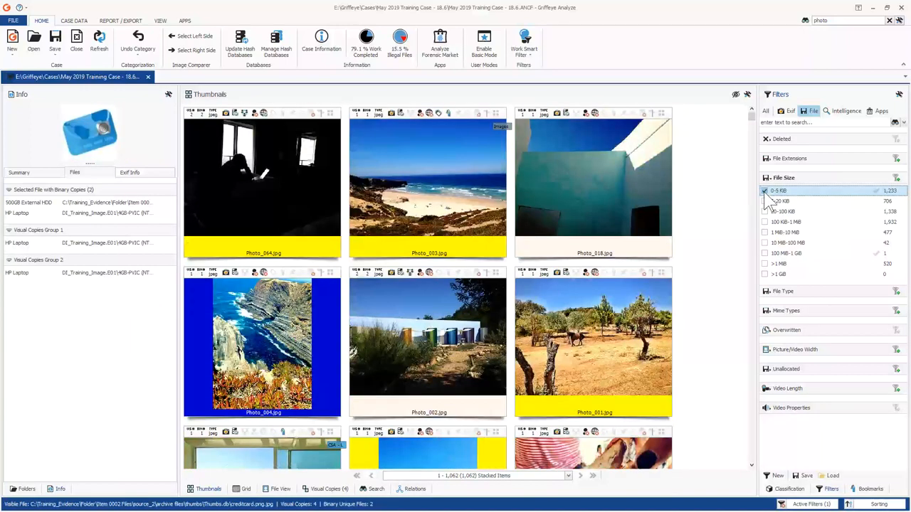
Select Photo_003.jpg among the case thumbnails.
click(365, 242)
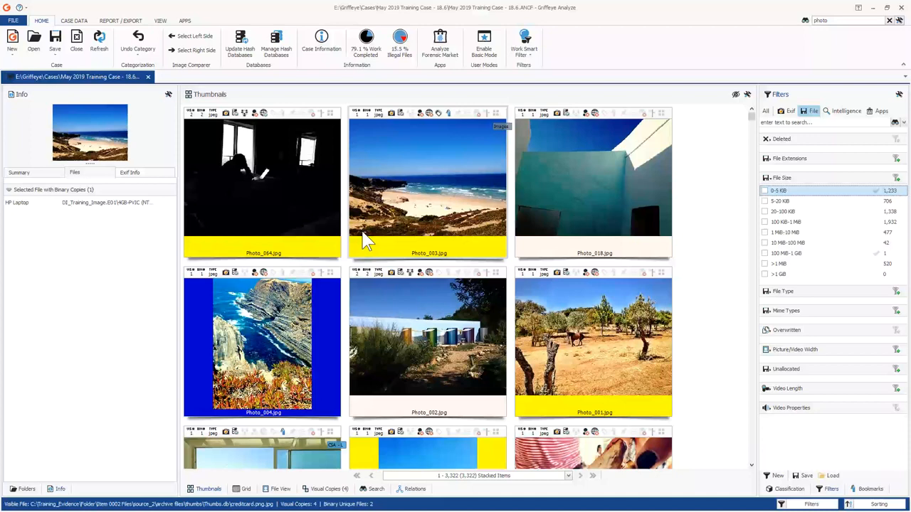
click(411, 441)
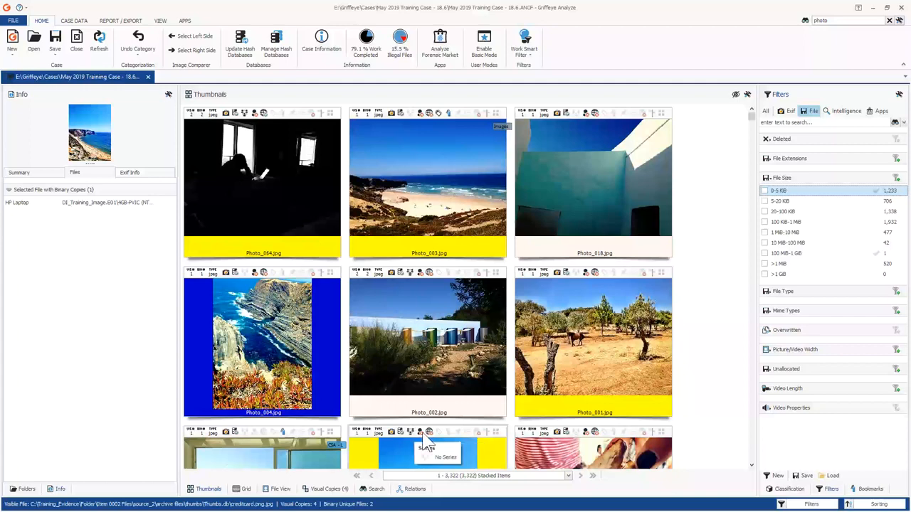
click(646, 447)
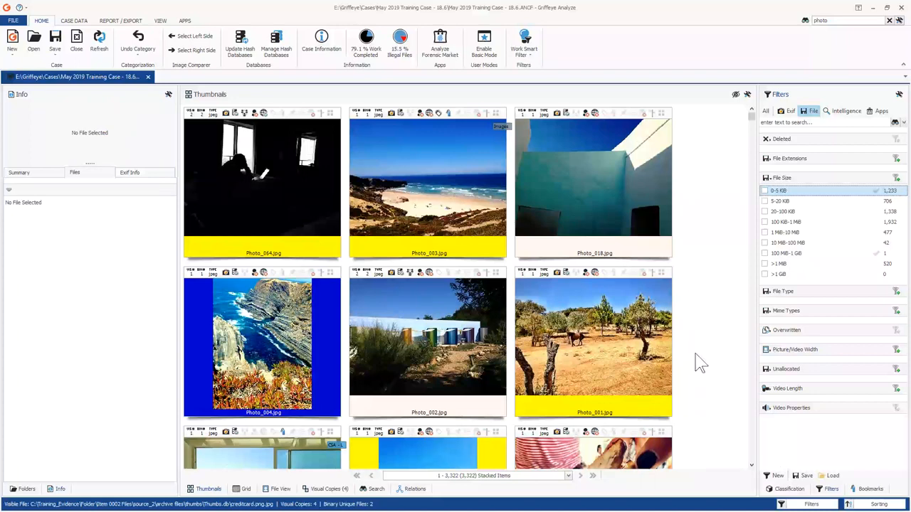
click(470, 222)
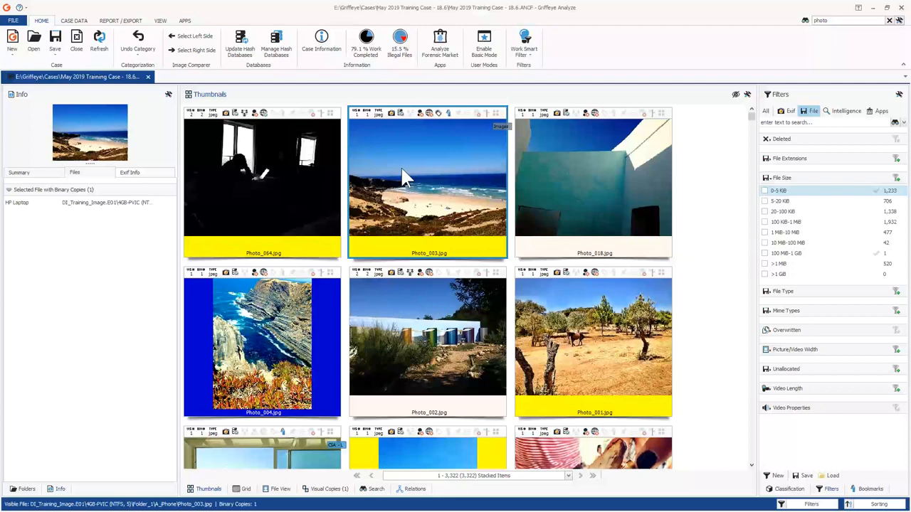
Look through the export, view and app tools, and review the keyword list in the Keyword Matching Dictionary without changing it.
click(120, 21)
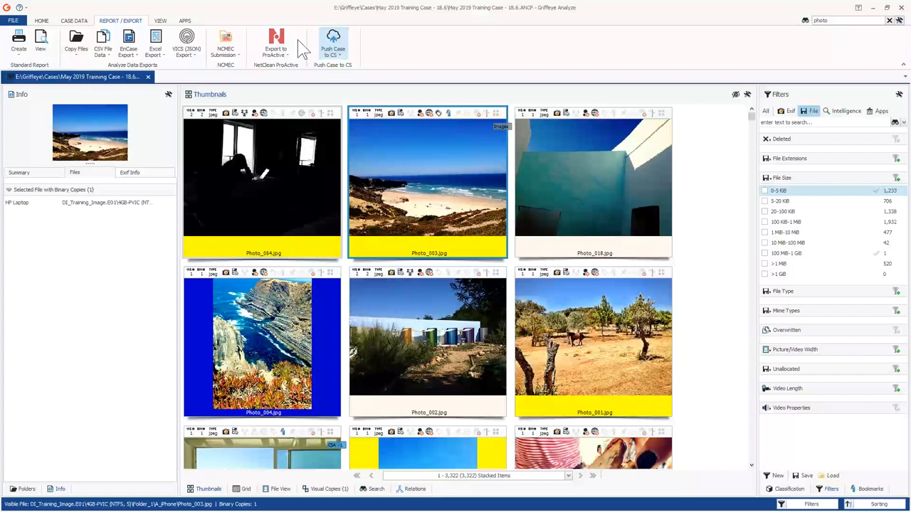
click(161, 22)
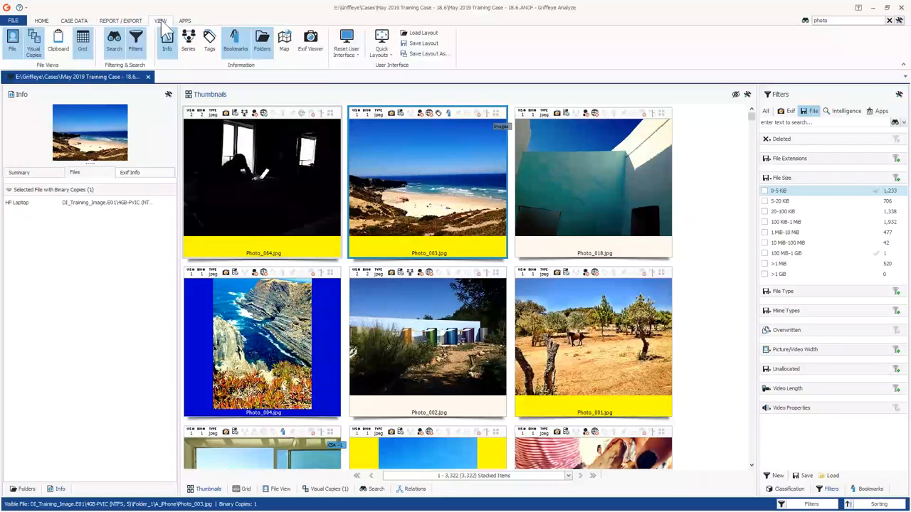
click(185, 21)
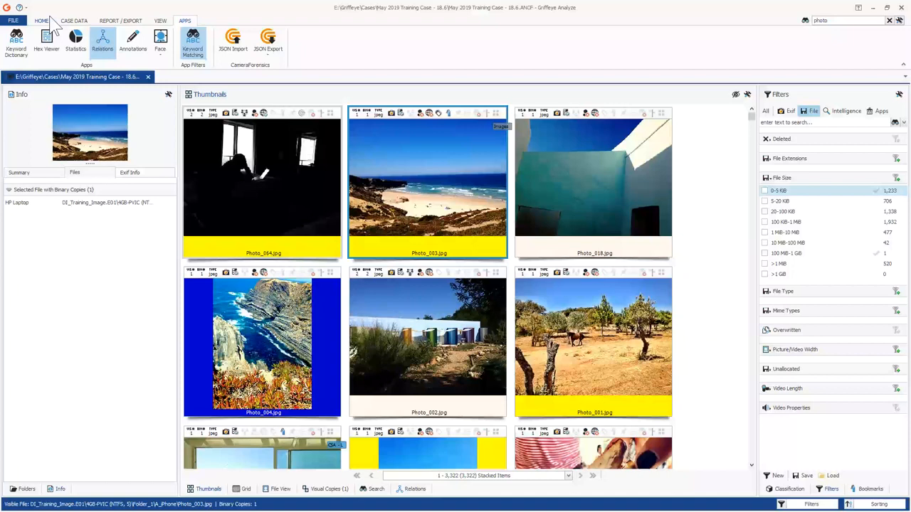
click(15, 44)
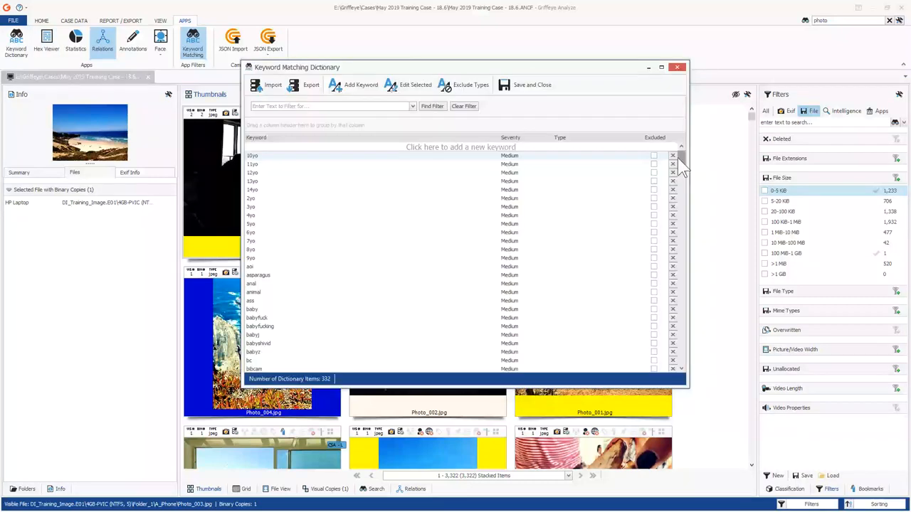
drag(682, 164, 668, 199)
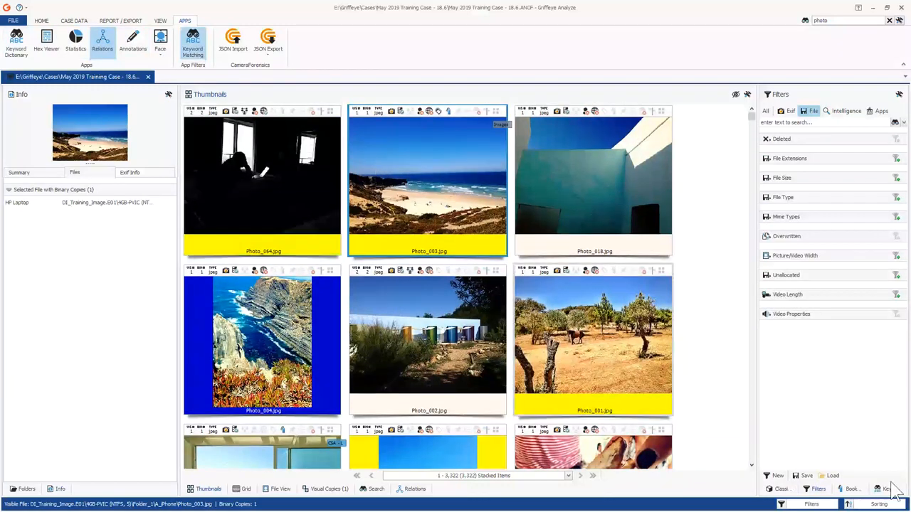
Review the keyword matches, view only the files matching "bc", and clear the filter with 1066.jpg selected.
click(887, 489)
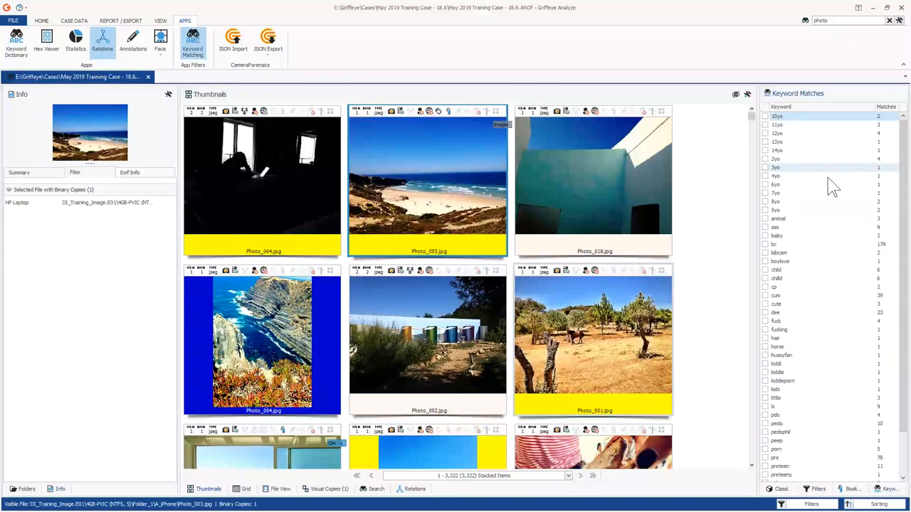
scroll(833, 187, down, 1)
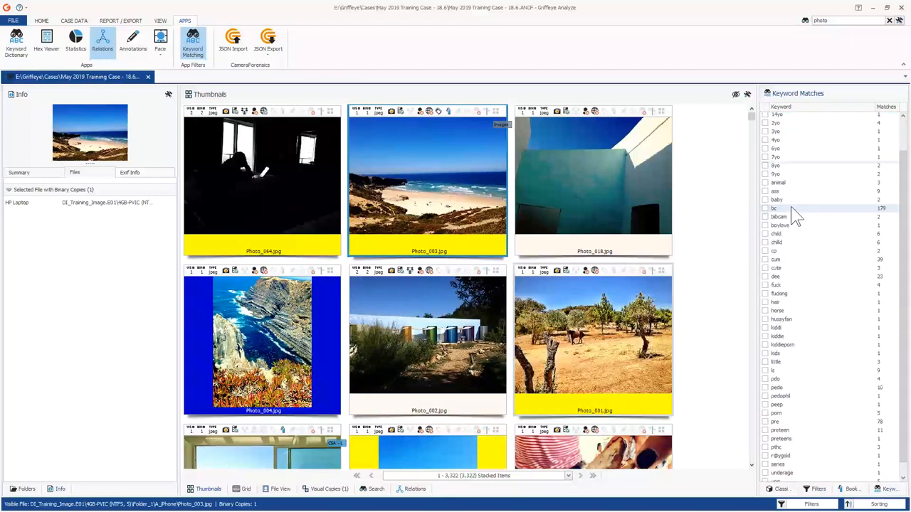
scroll(767, 245, up, 1)
click(765, 244)
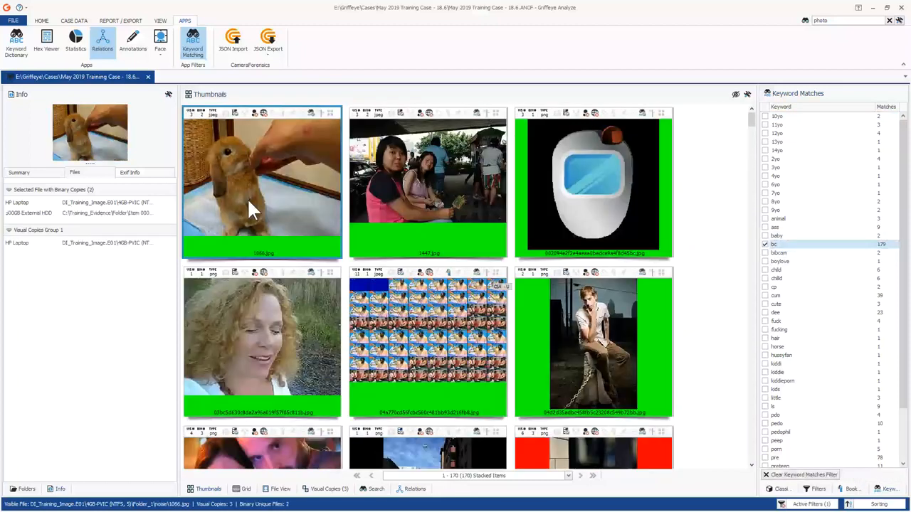
scroll(797, 299, down, 2)
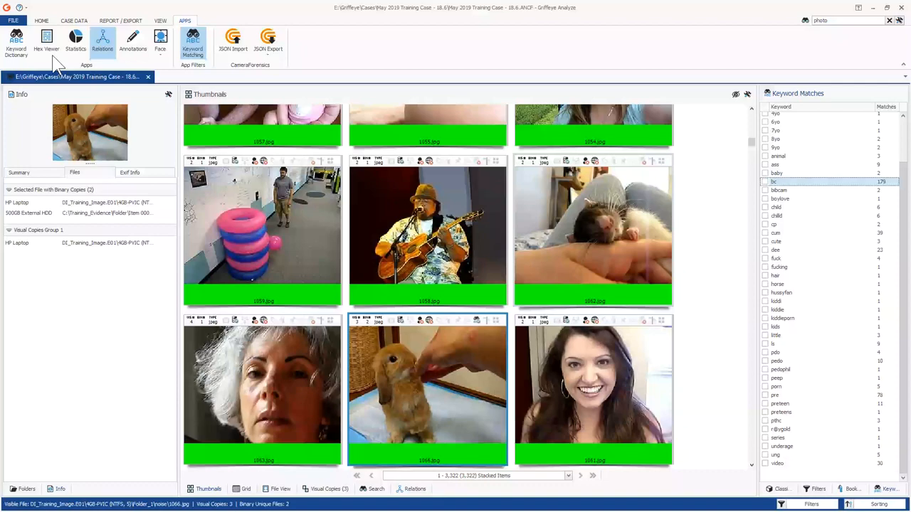
Examine the raw bytes of 1066.jpg in the Hex Viewer.
click(47, 45)
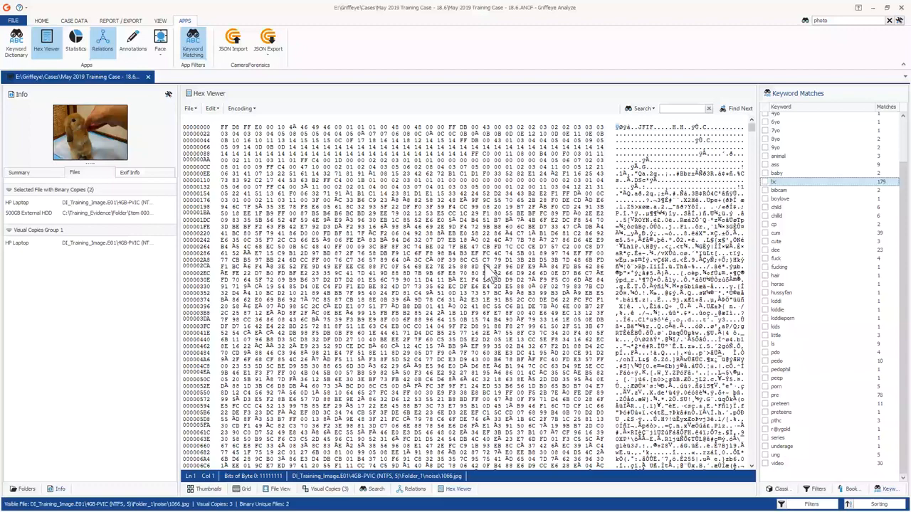
scroll(420, 320, down, 7)
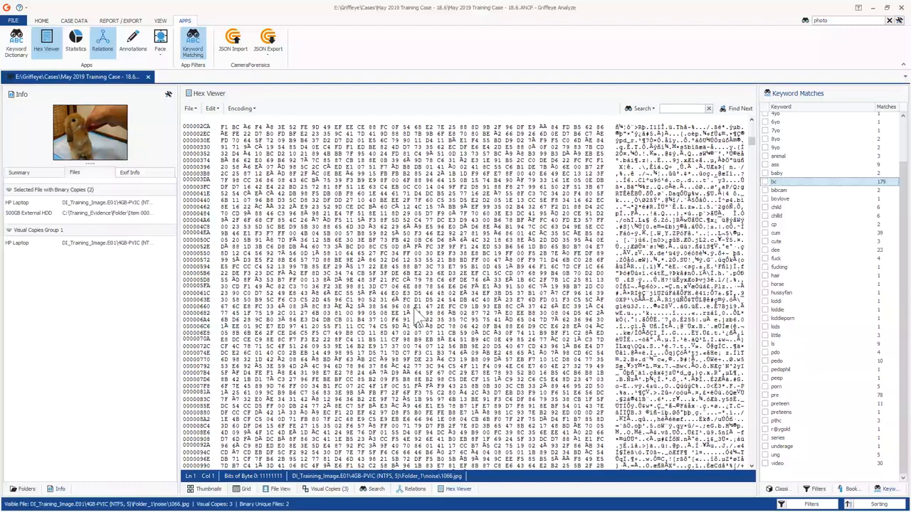
scroll(420, 321, up, 7)
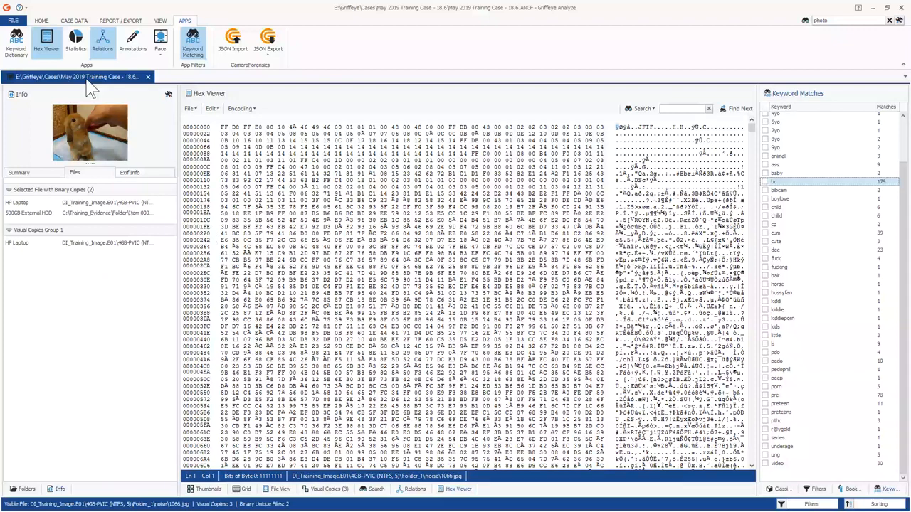
Chart the statistics of all files by Visual Copies and rotate the 3D pie chart.
click(75, 41)
click(312, 109)
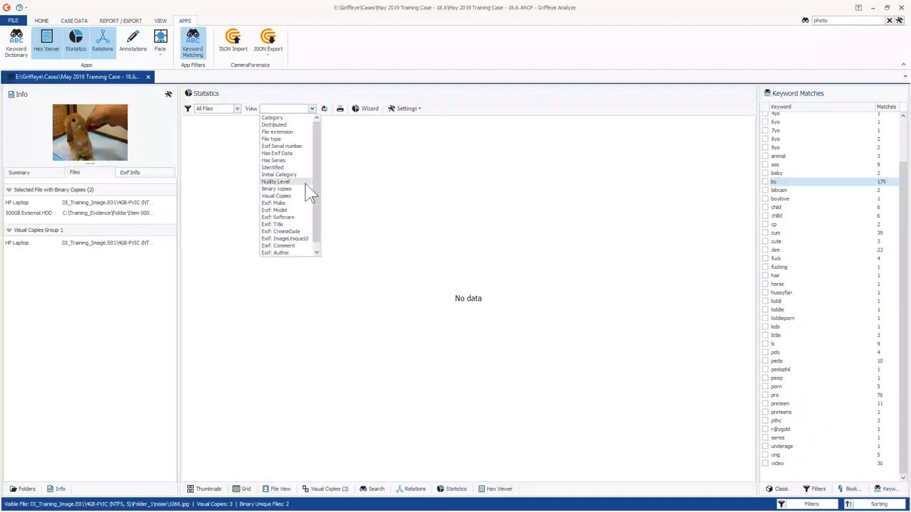
click(297, 197)
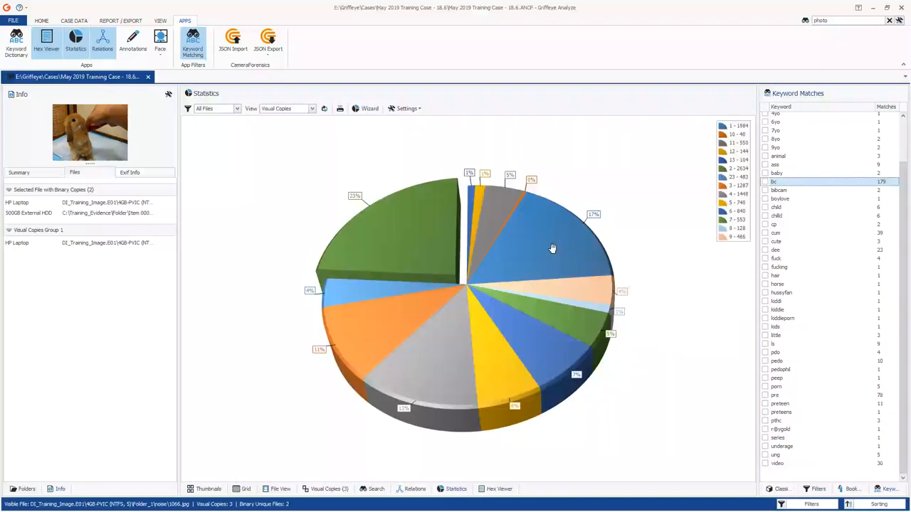
drag(552, 249, 569, 255)
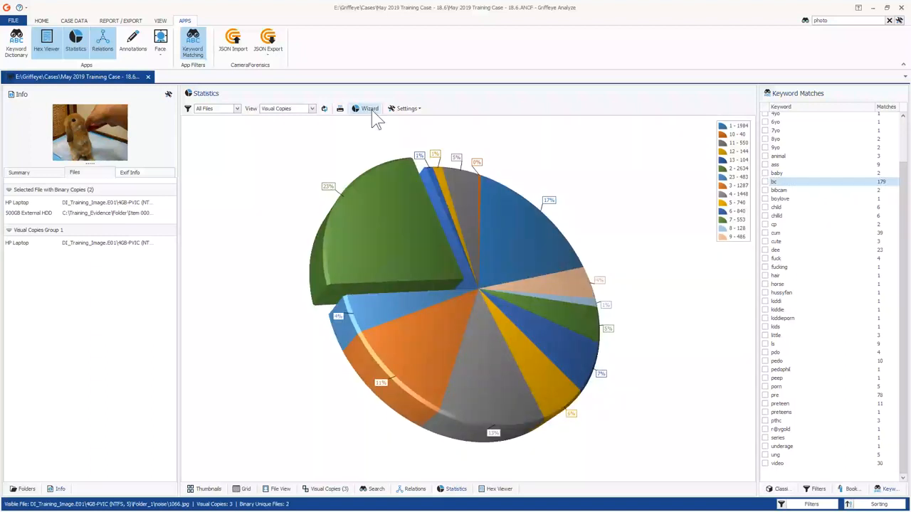
Chart the statistics by Category, and browse the available chart types in the Chart Wizard without applying one.
click(311, 108)
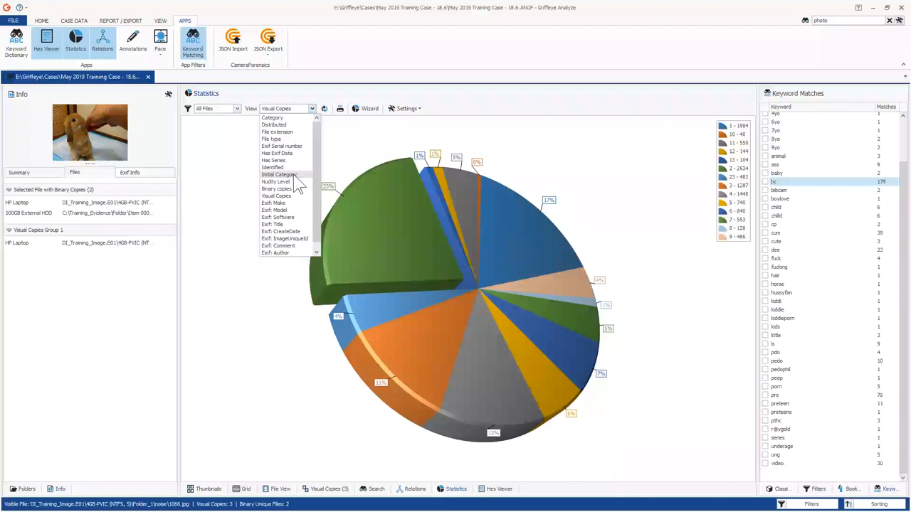
click(272, 117)
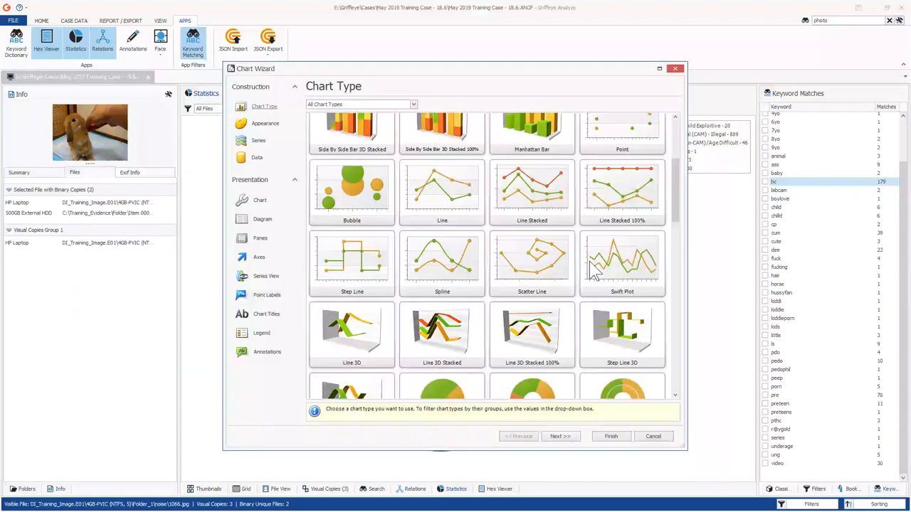
key(Escape)
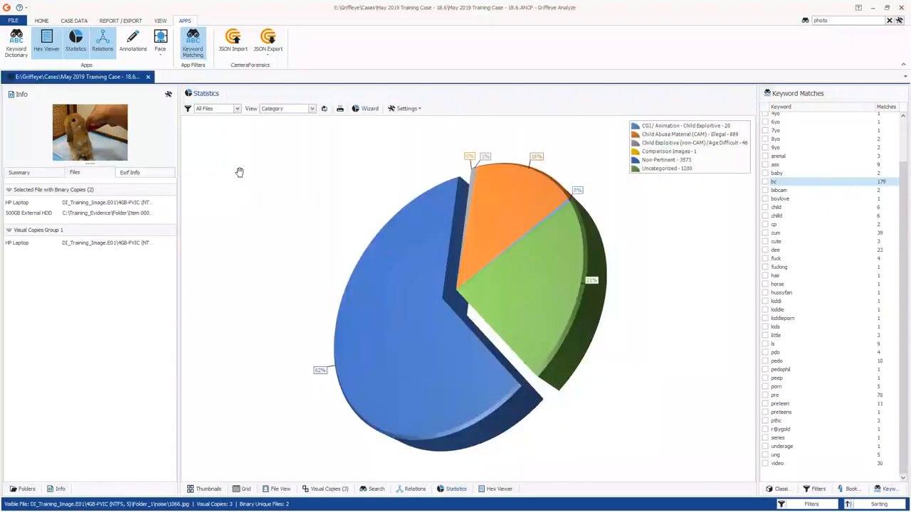
Load 1066.jpg for annotation and draw a rectangle annotation around the rabbit's head and upper body.
click(133, 41)
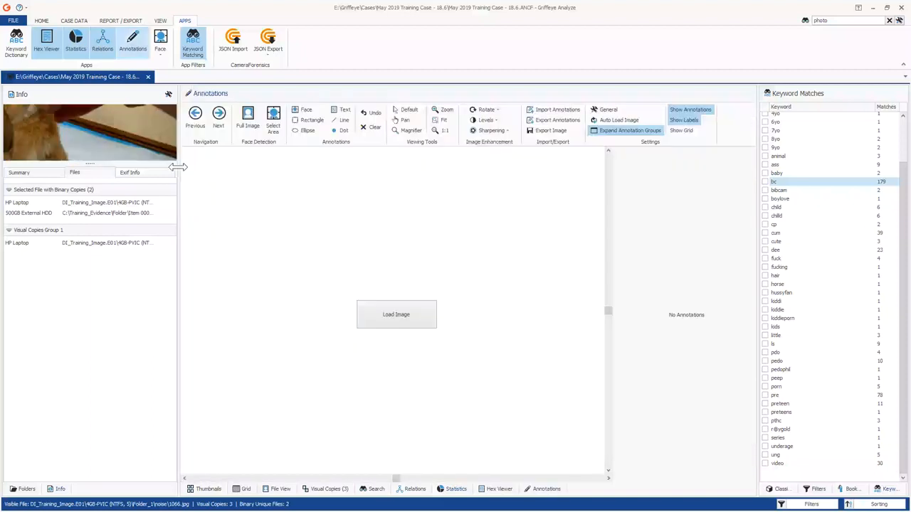
click(419, 307)
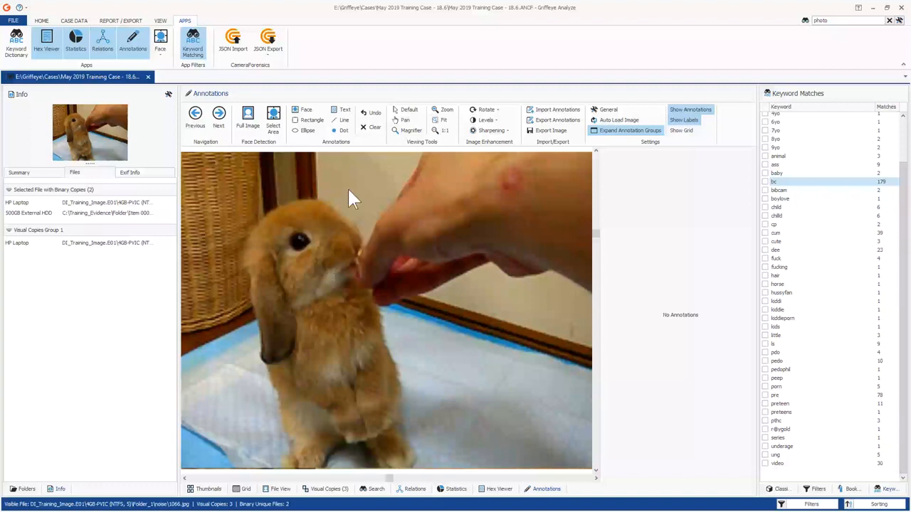
click(312, 119)
drag(229, 189, 378, 332)
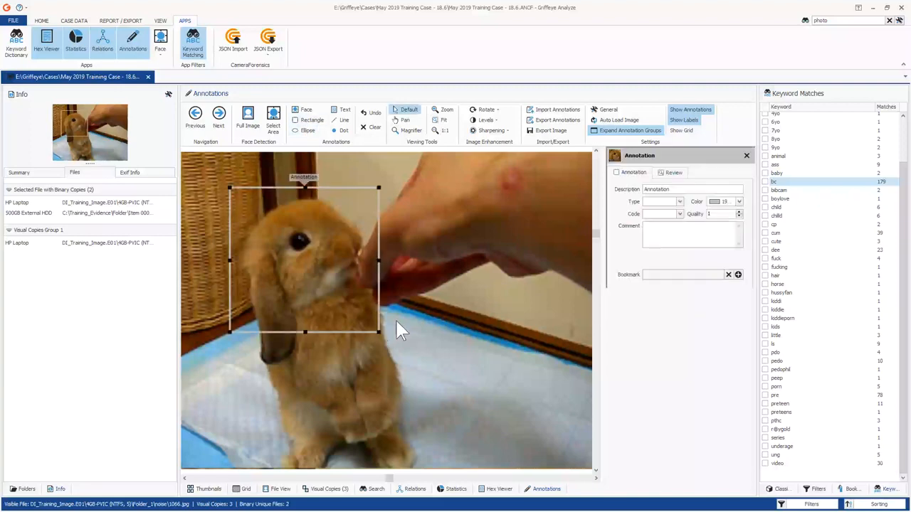
Set the rectangle annotation's description to "Bunny Rabbit" and its colour to green, and return to the thumbnails.
double_click(686, 191)
text(Bn)
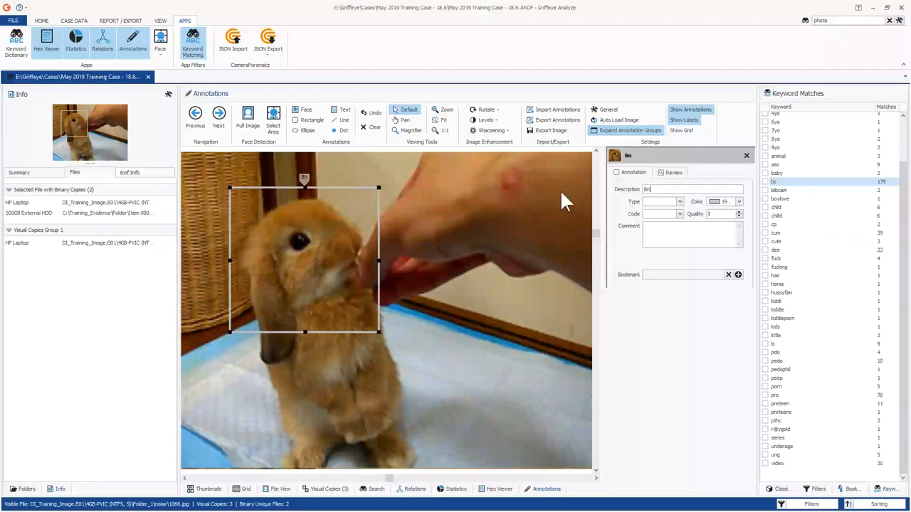
text(nyR)
right_click(561, 193)
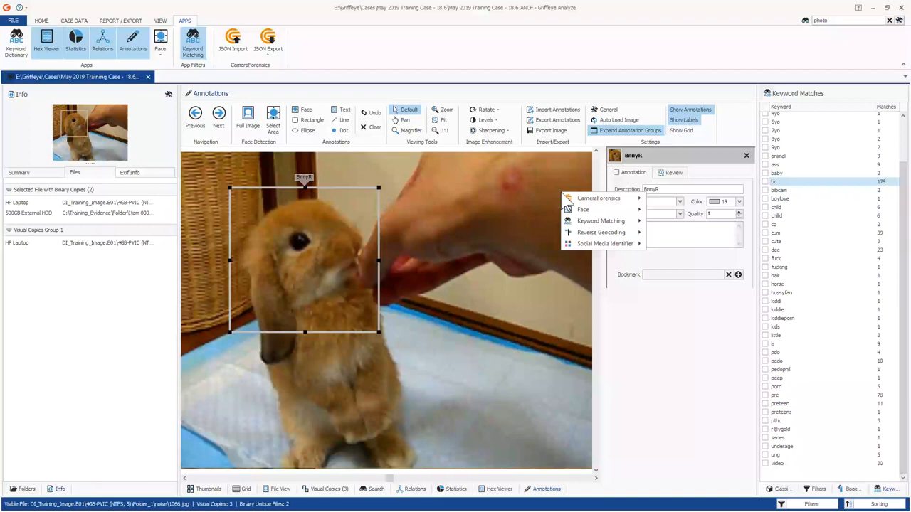
mouse_move(605, 221)
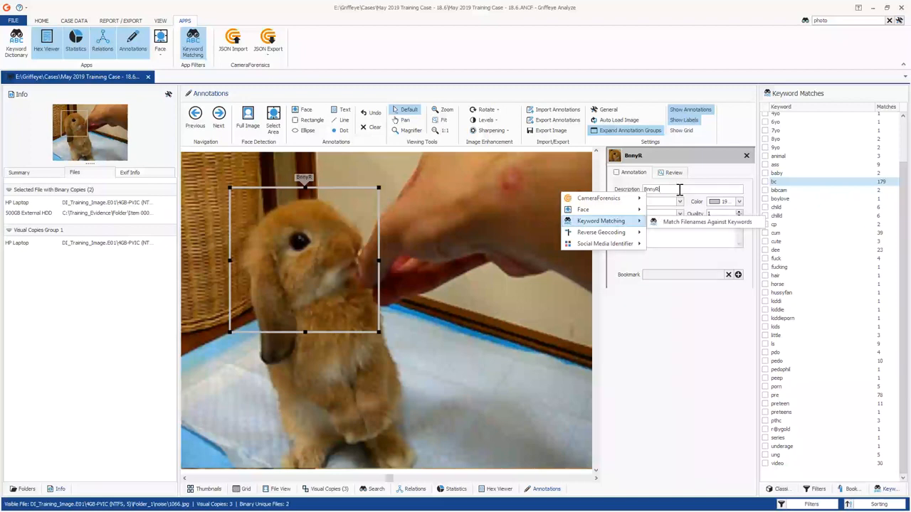
key(BackSpace)
key(BackSpace)
key(BackSpace)
key(BackSpace)
key(BackSpace)
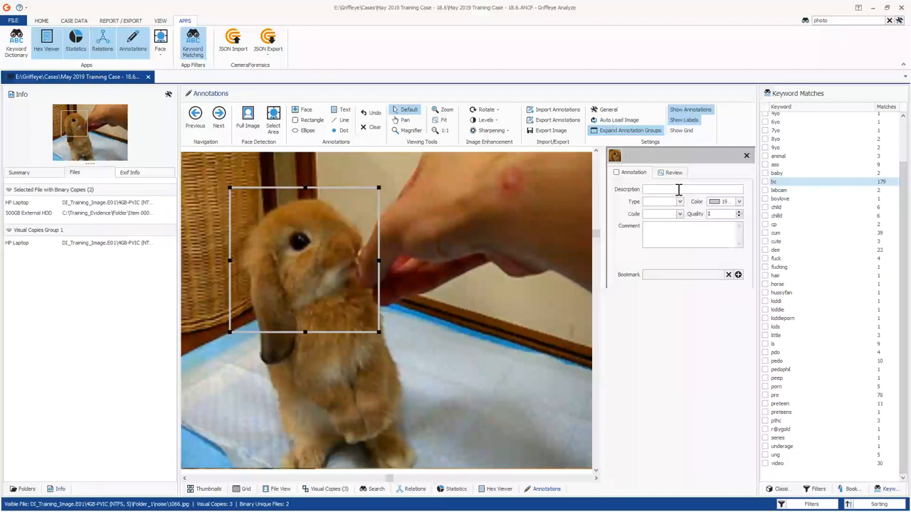
text(Bunny Rabbit)
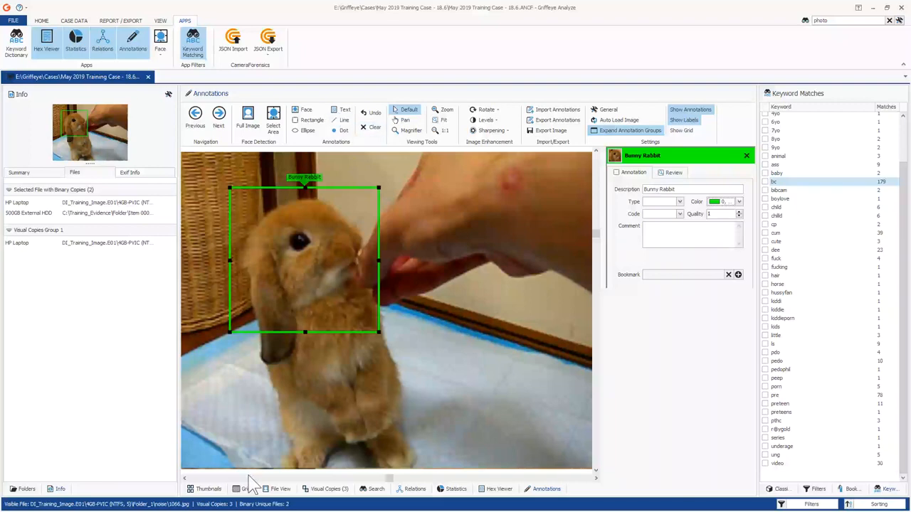
click(209, 489)
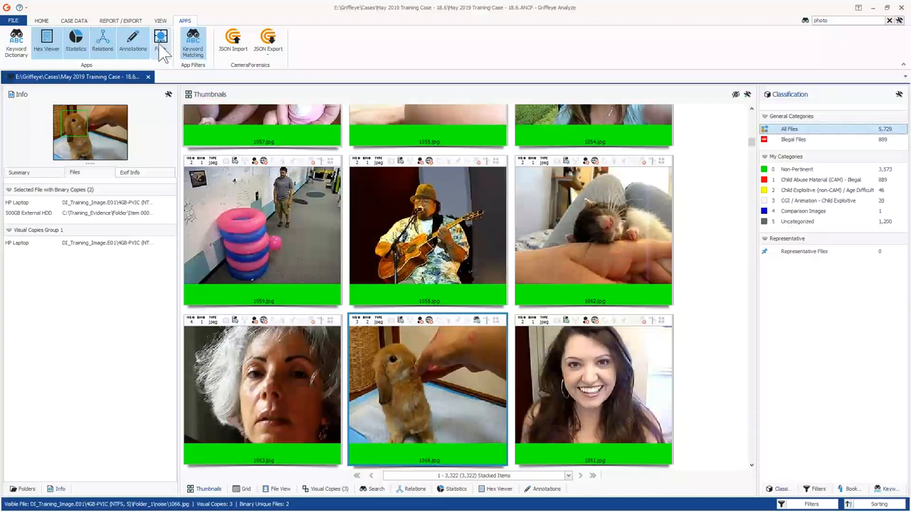
Review the Face app's detection, template and matching options, and close them without changing anything.
click(161, 50)
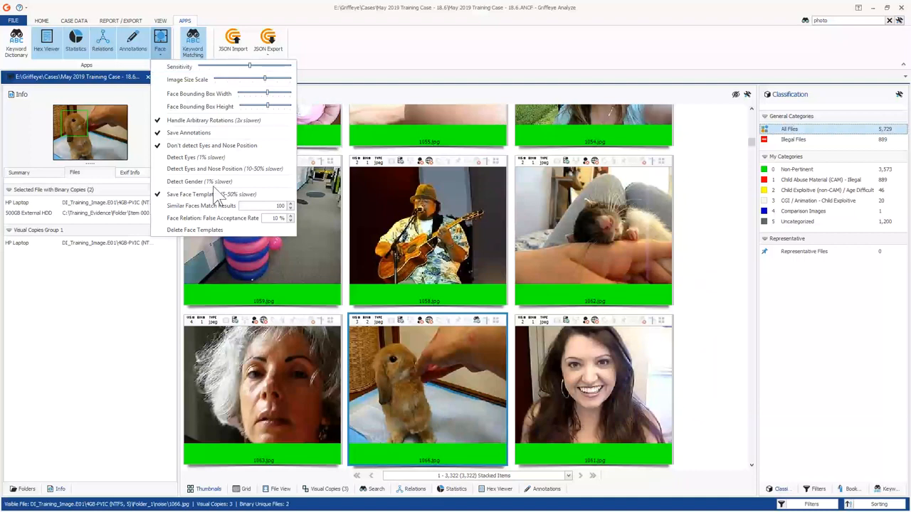
click(327, 130)
scroll(324, 121, up, 4)
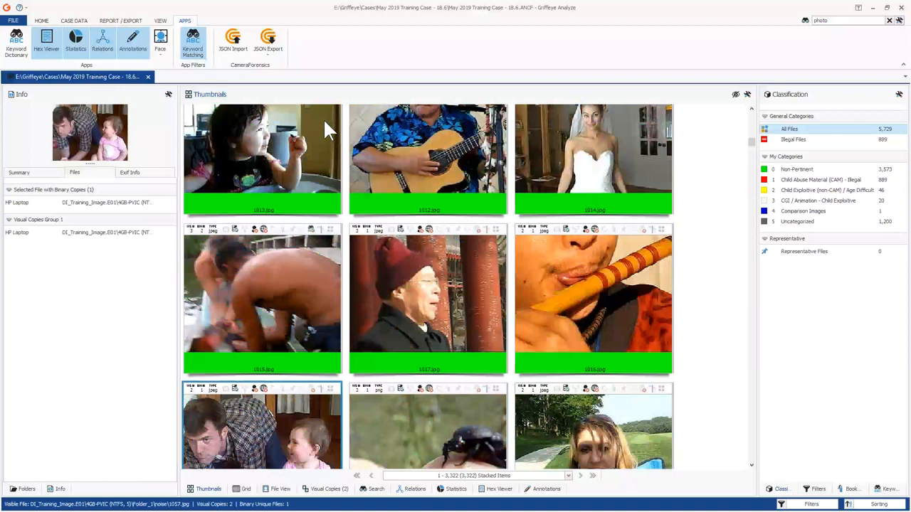
click(192, 44)
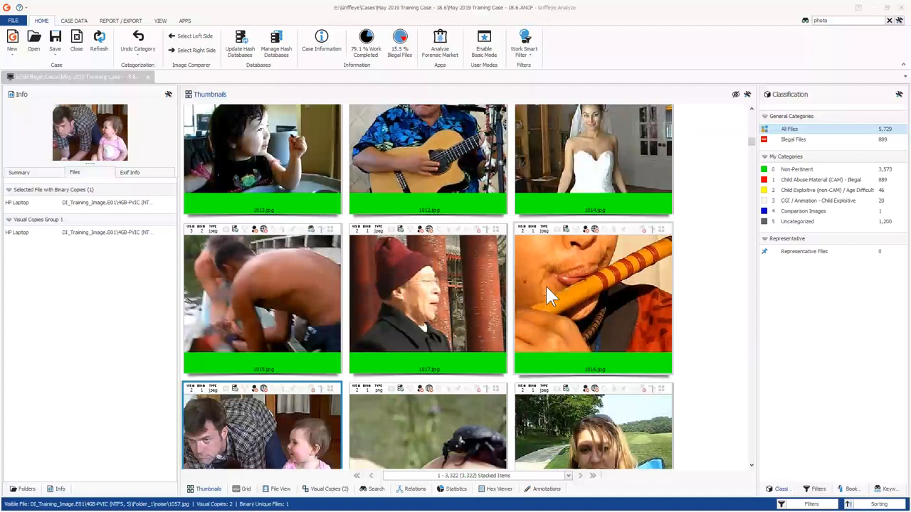
Hide the actual images and videos in the thumbnails through the appearance settings, and browse the metadata placeholders.
click(748, 95)
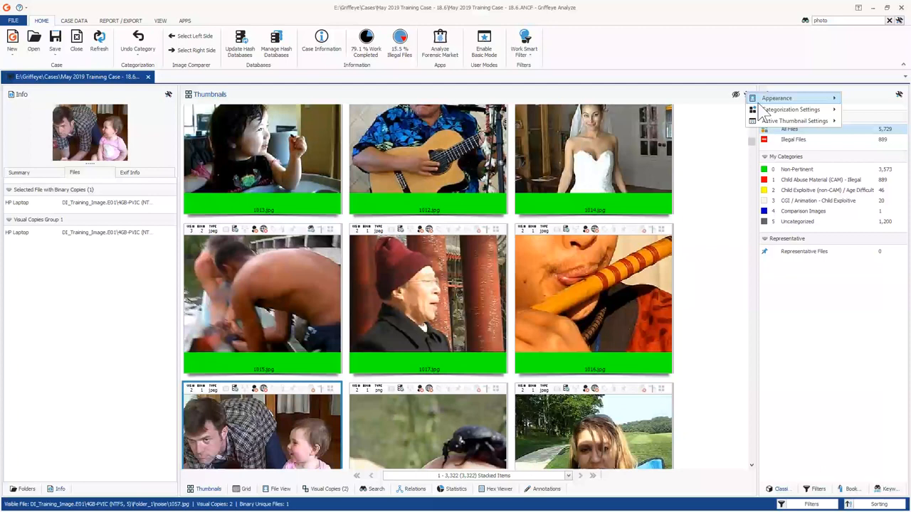
mouse_move(761, 99)
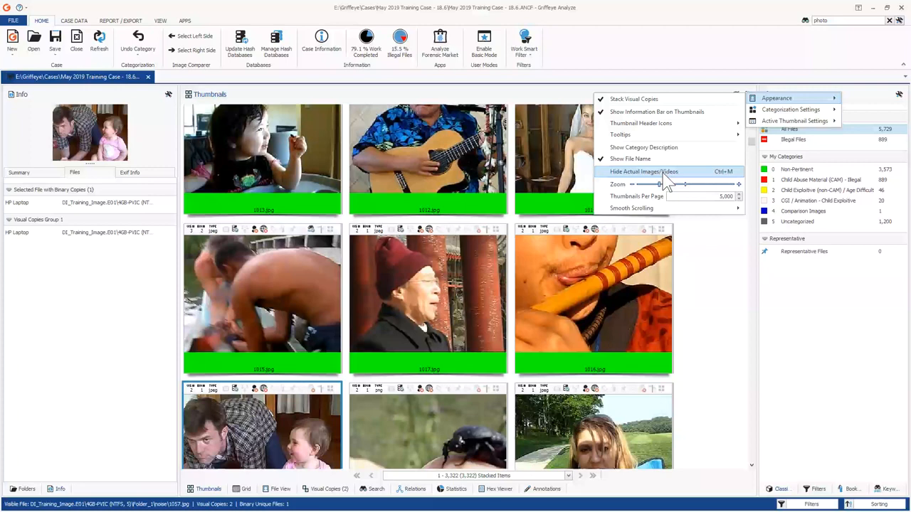
click(662, 173)
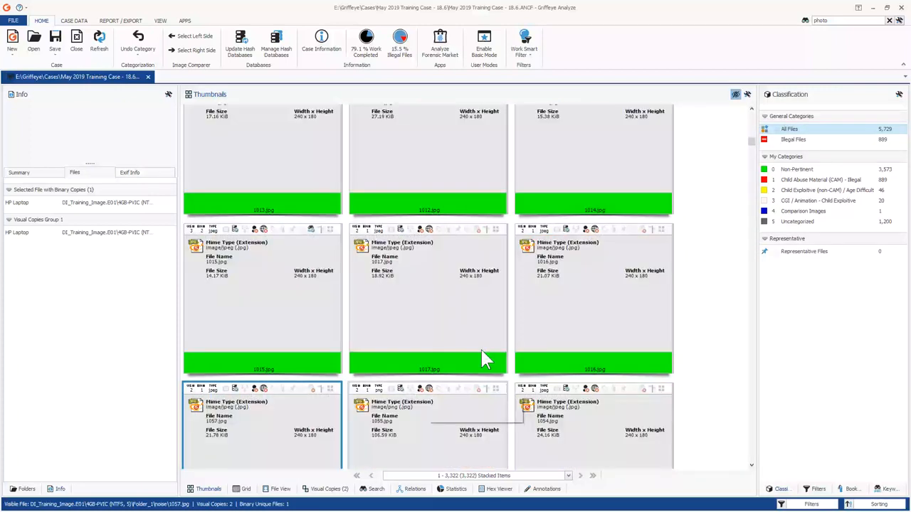
scroll(606, 239, down, 5)
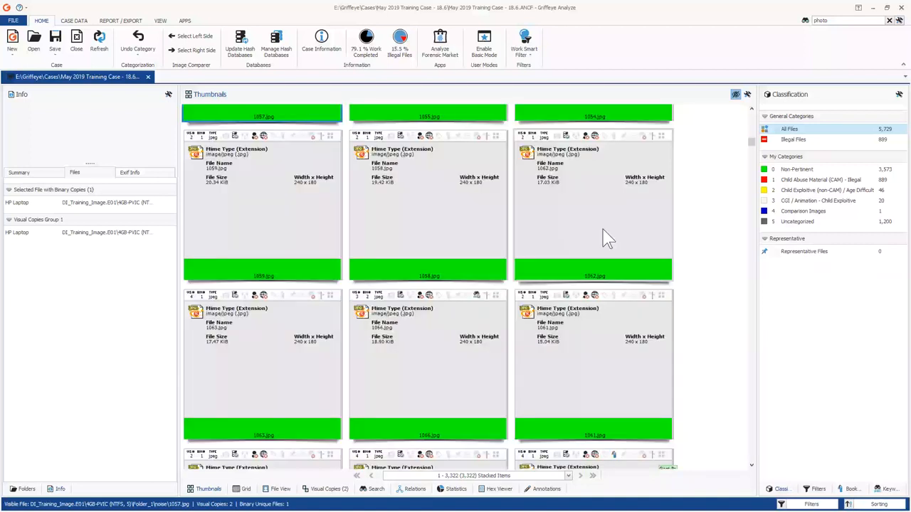
scroll(556, 240, up, 3)
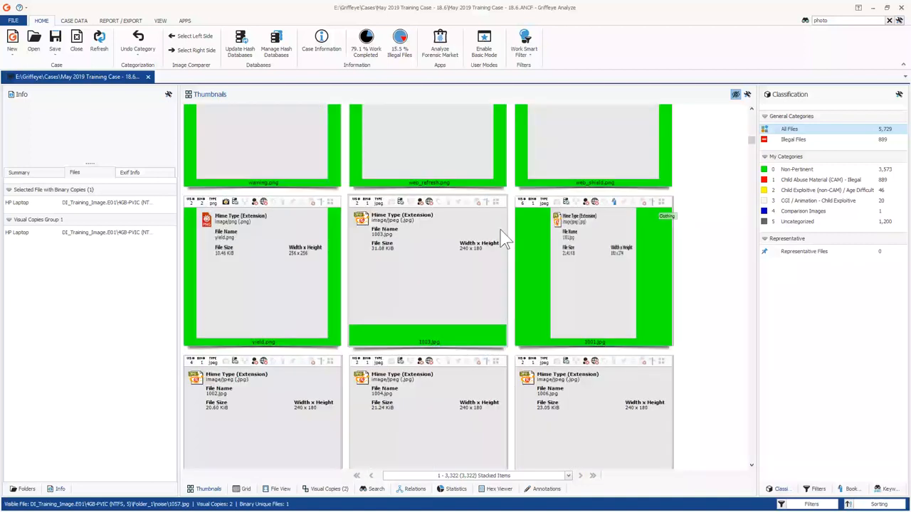
Show the actual thumbnail images again and hide them once more using the quick visibility toggle.
click(748, 94)
click(724, 173)
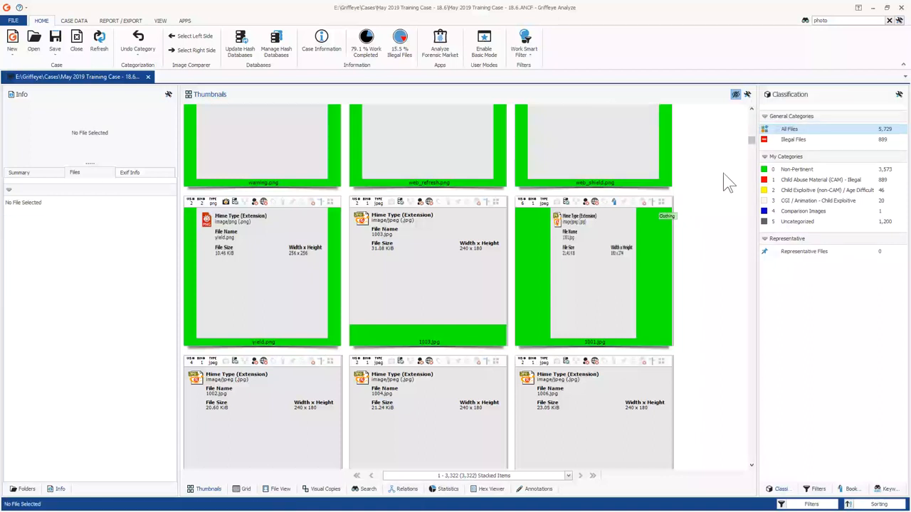
click(736, 95)
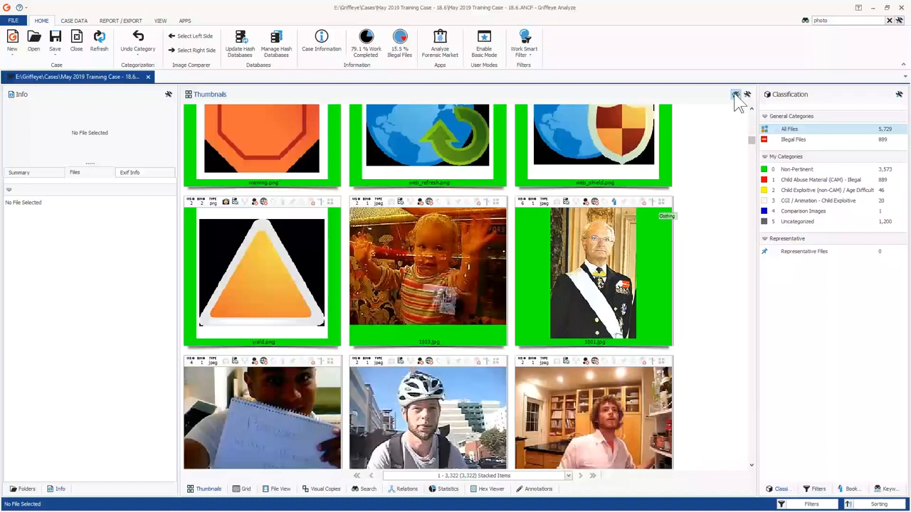
click(736, 96)
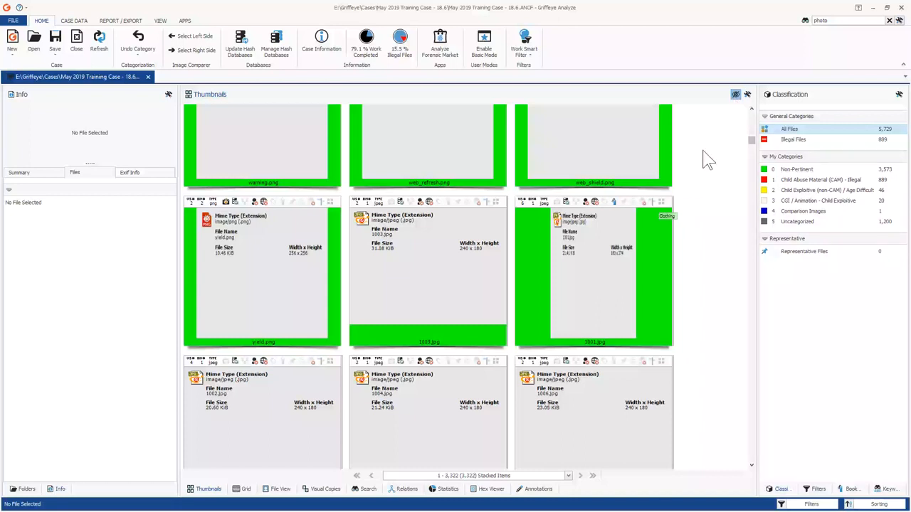
scroll(715, 160, down, 5)
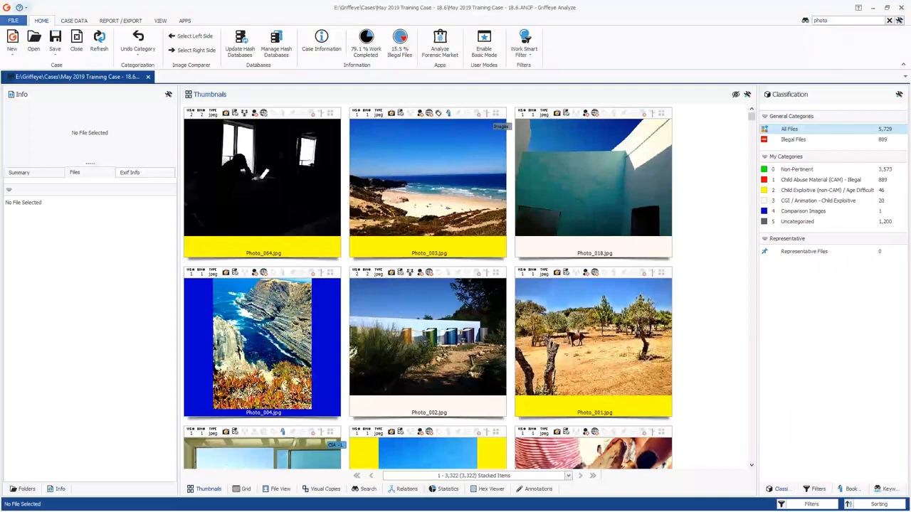
Switch to the webinar slide show and advance from the agenda to the presenter's contact slide.
key(alt+Tab)
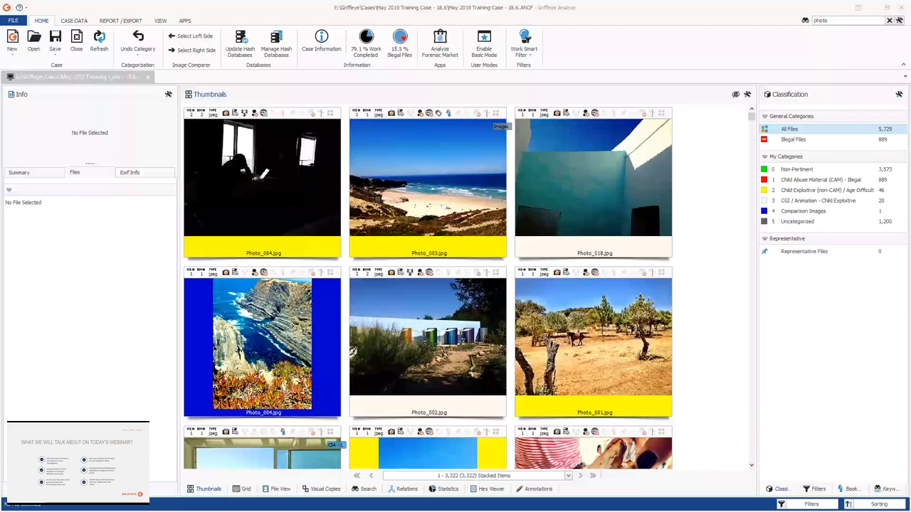
click(78, 463)
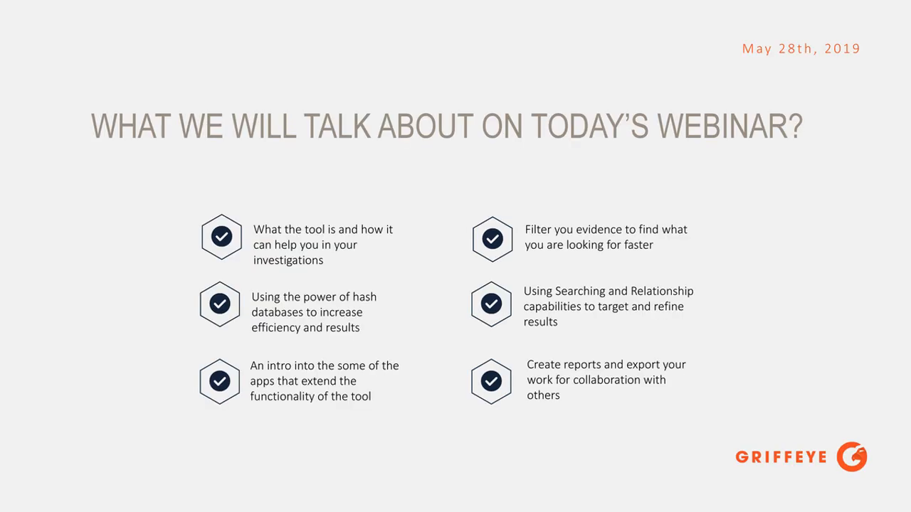
key(Right)
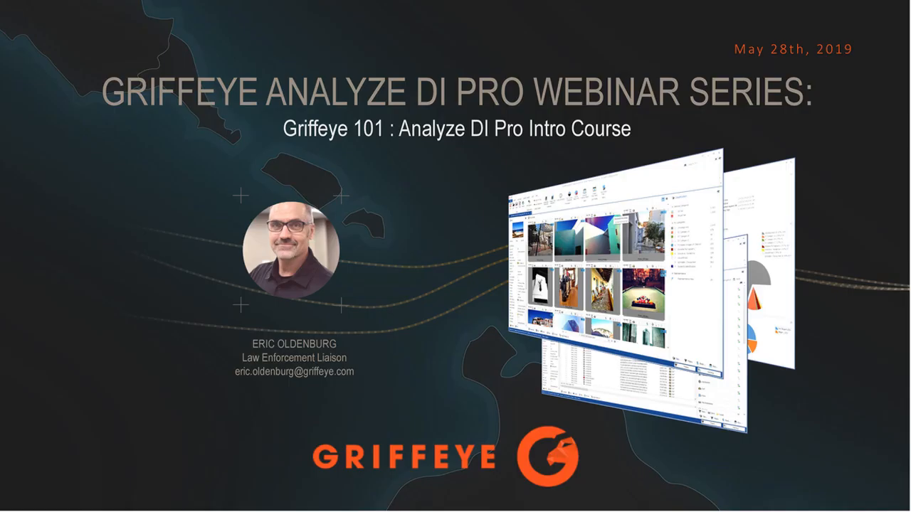